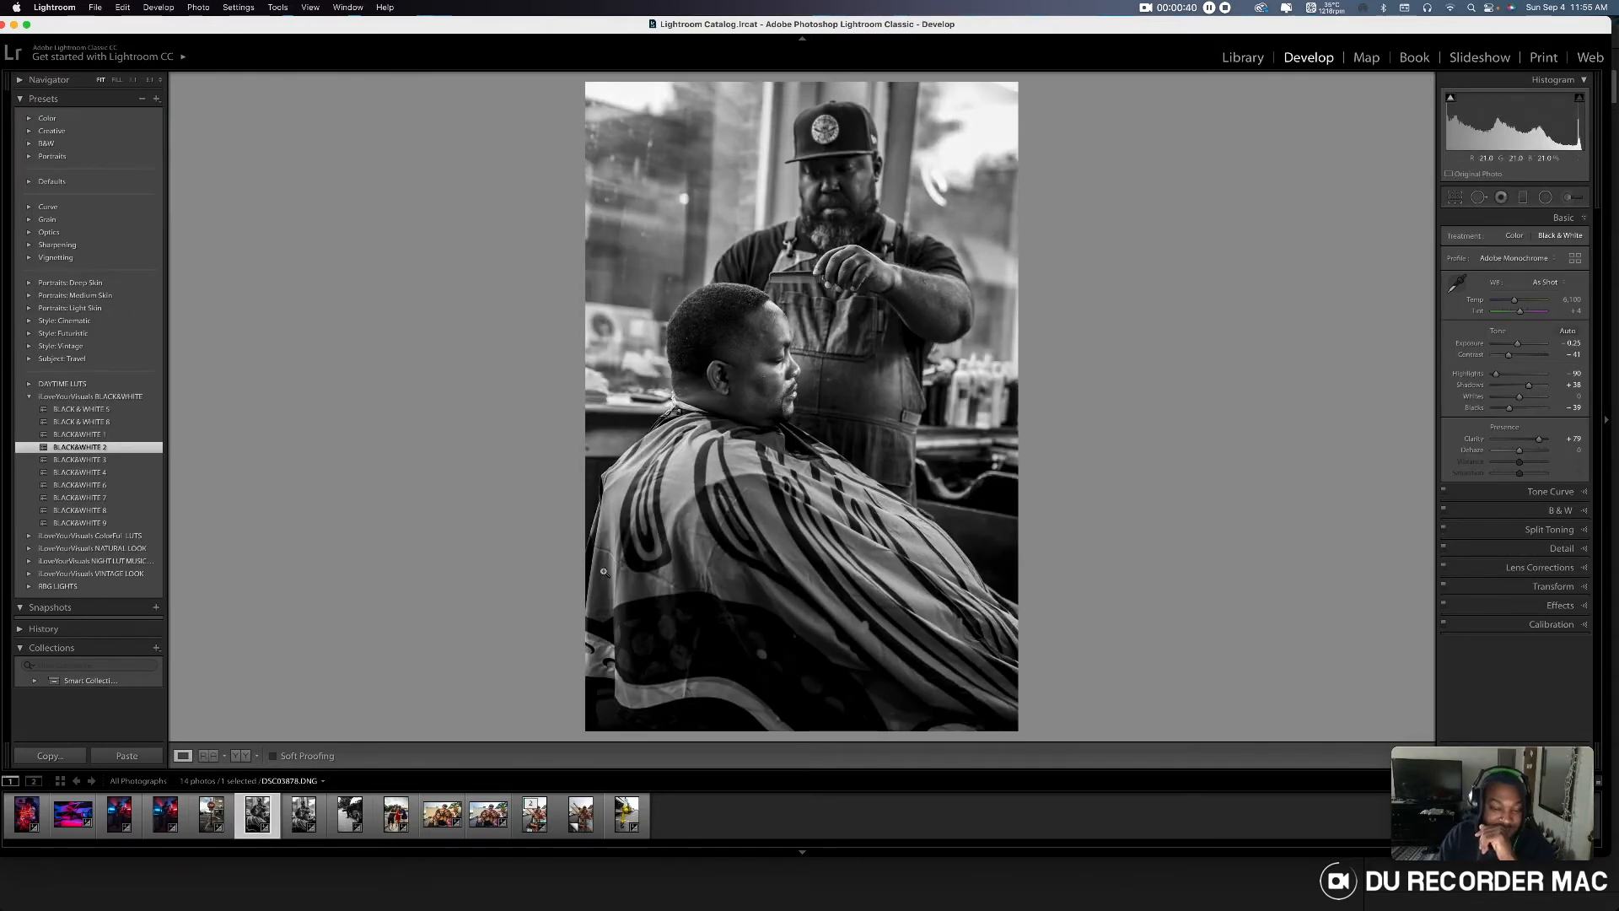
- Browse back and forth between the black-and-white barbershop portraits and the photo of the man beside the black van
key(Right)
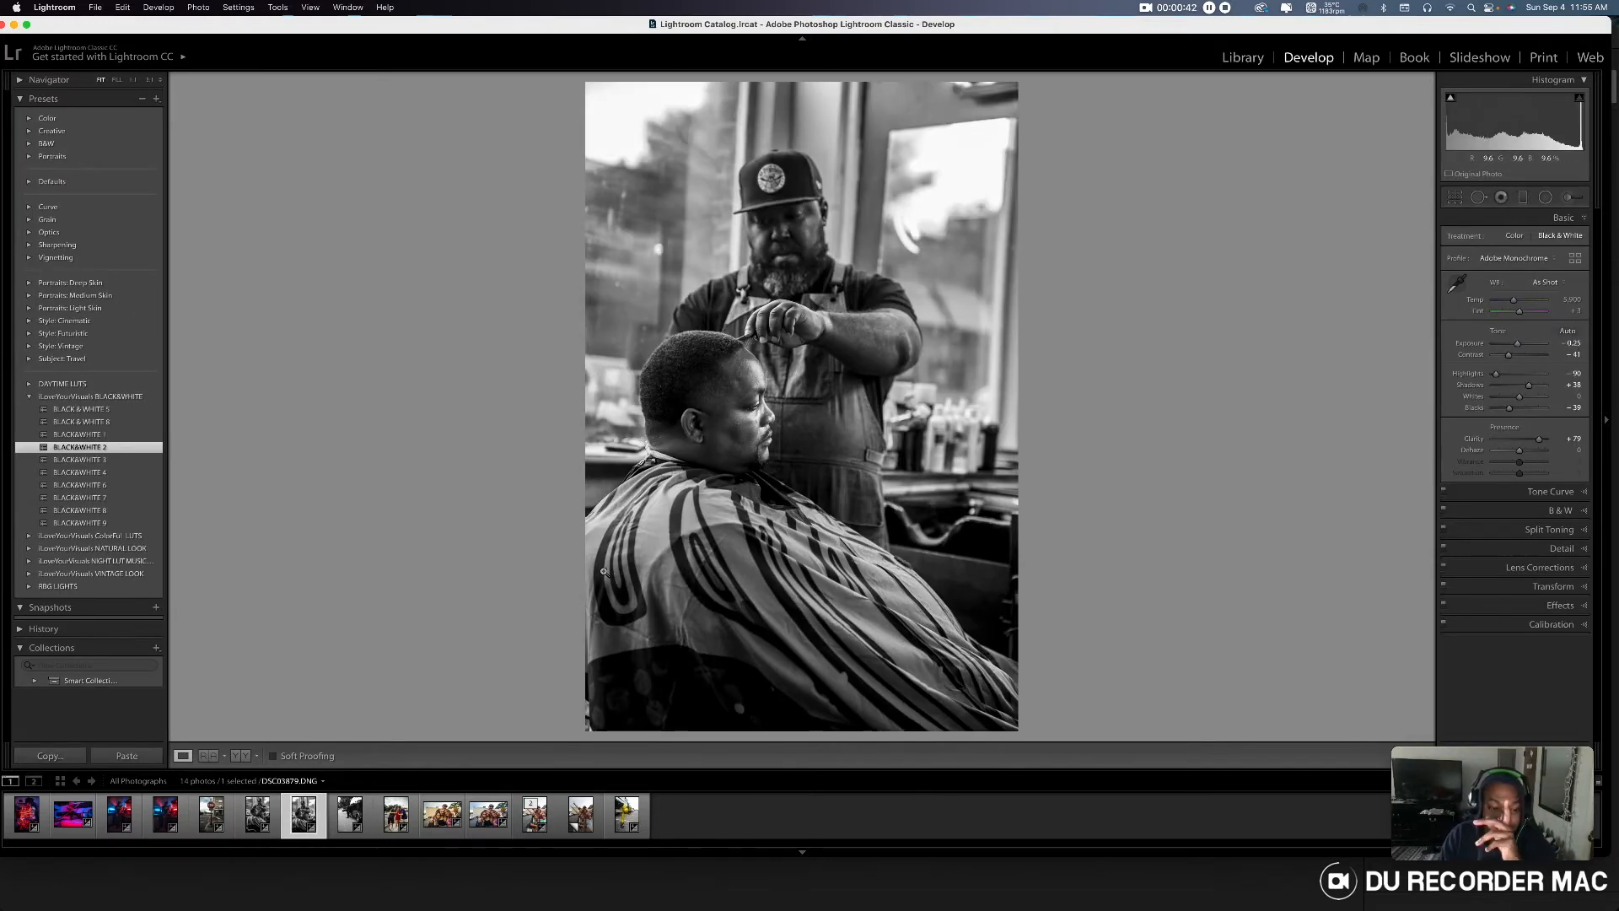
key(Right)
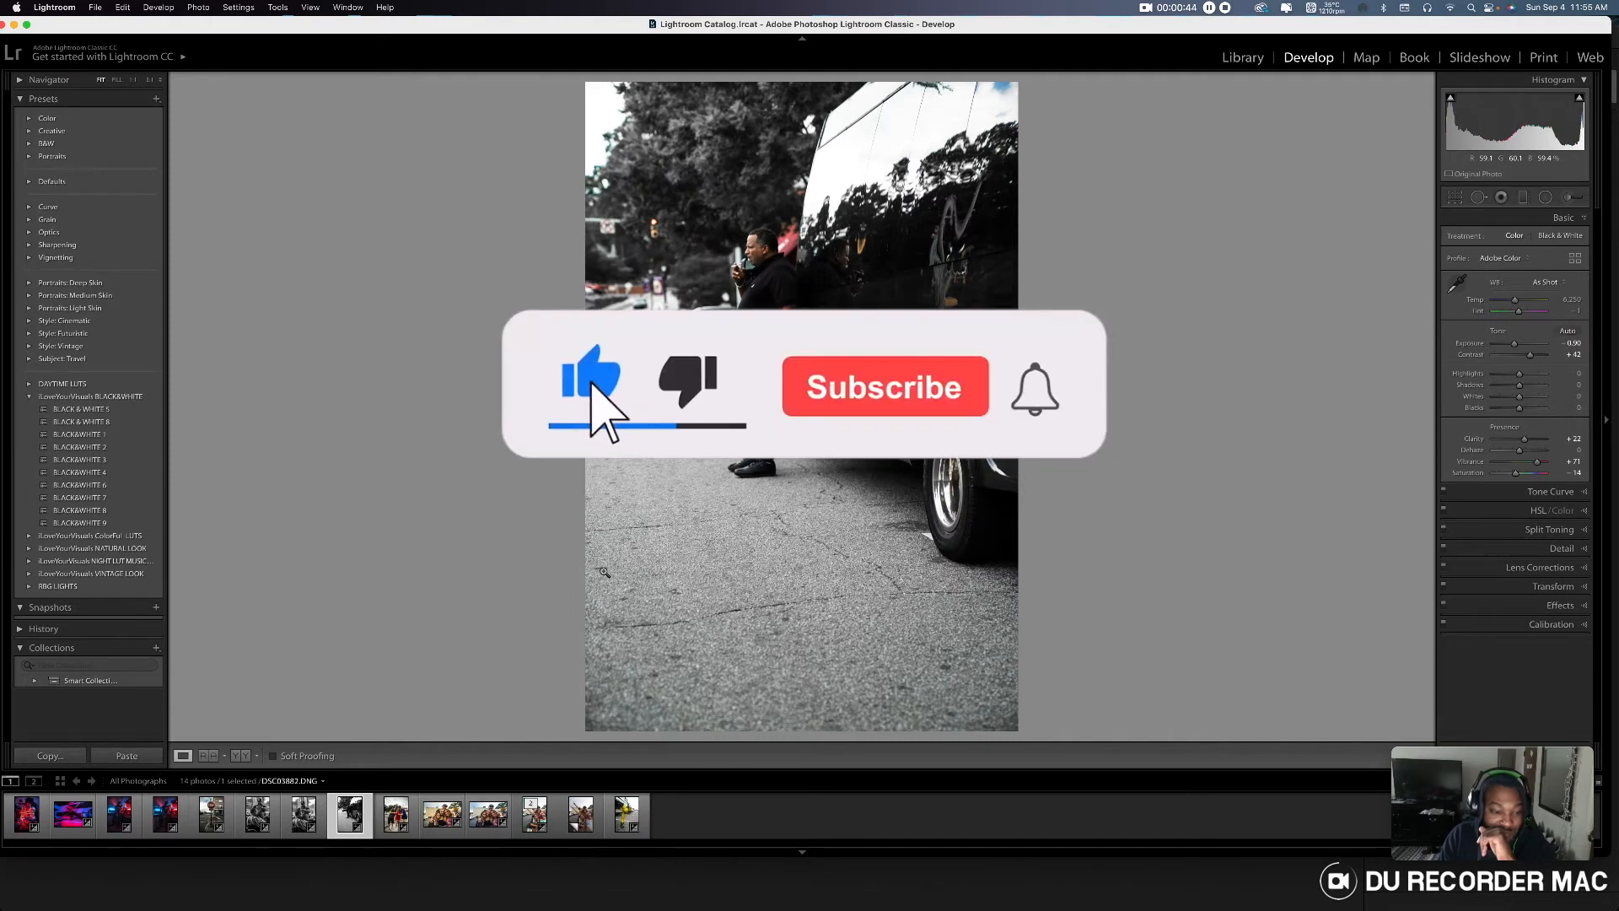
key(Left)
key(Right)
key(Right)
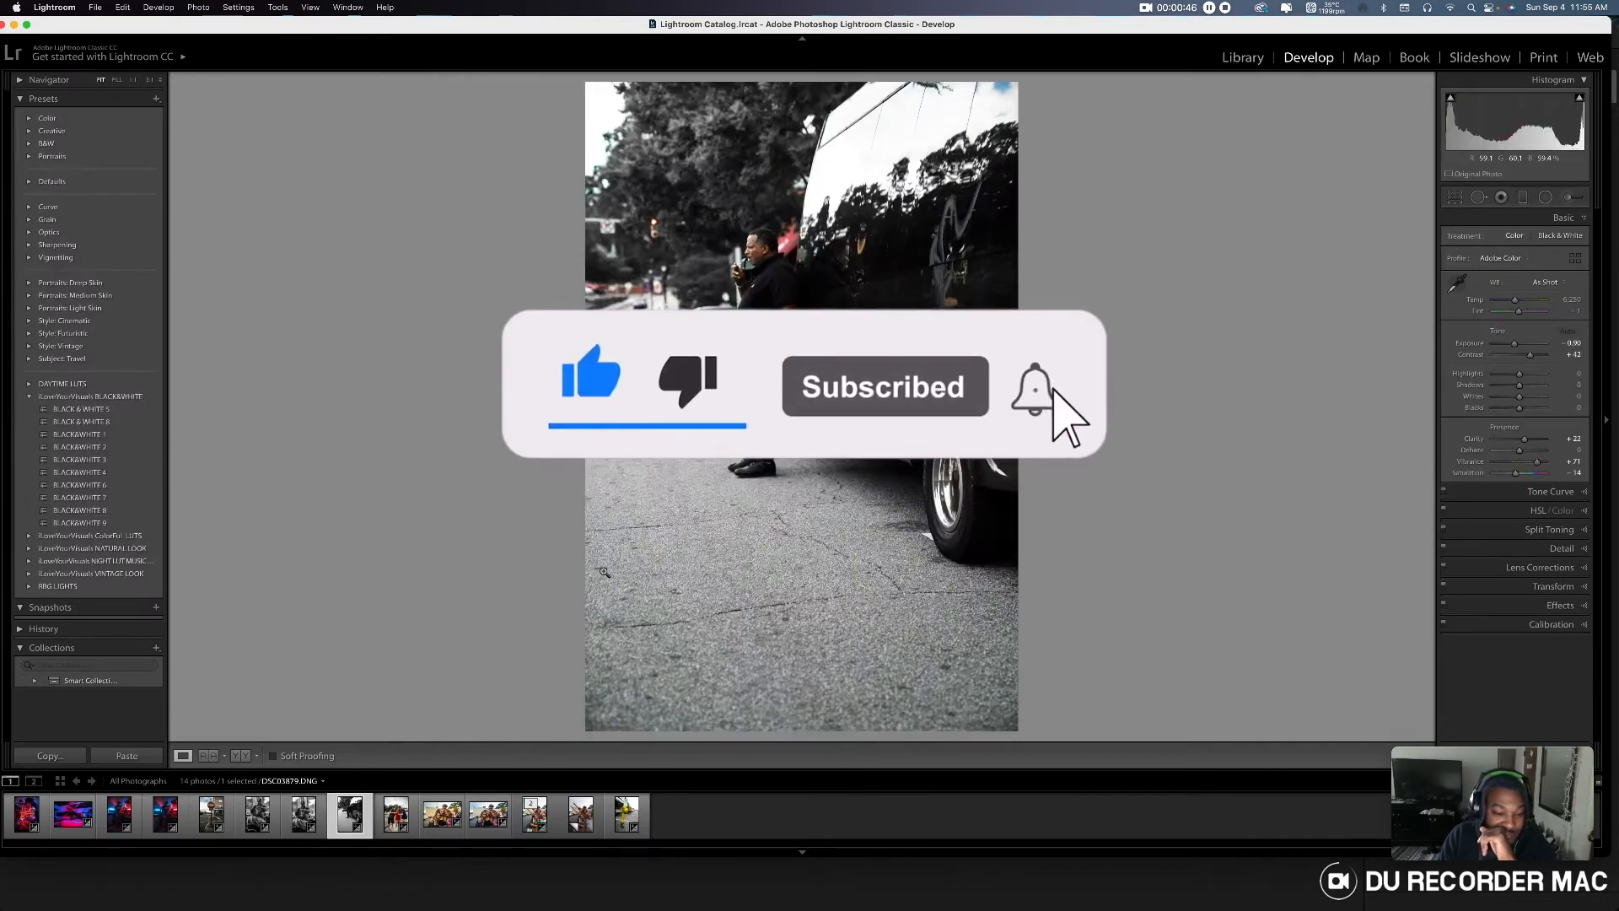
key(Left)
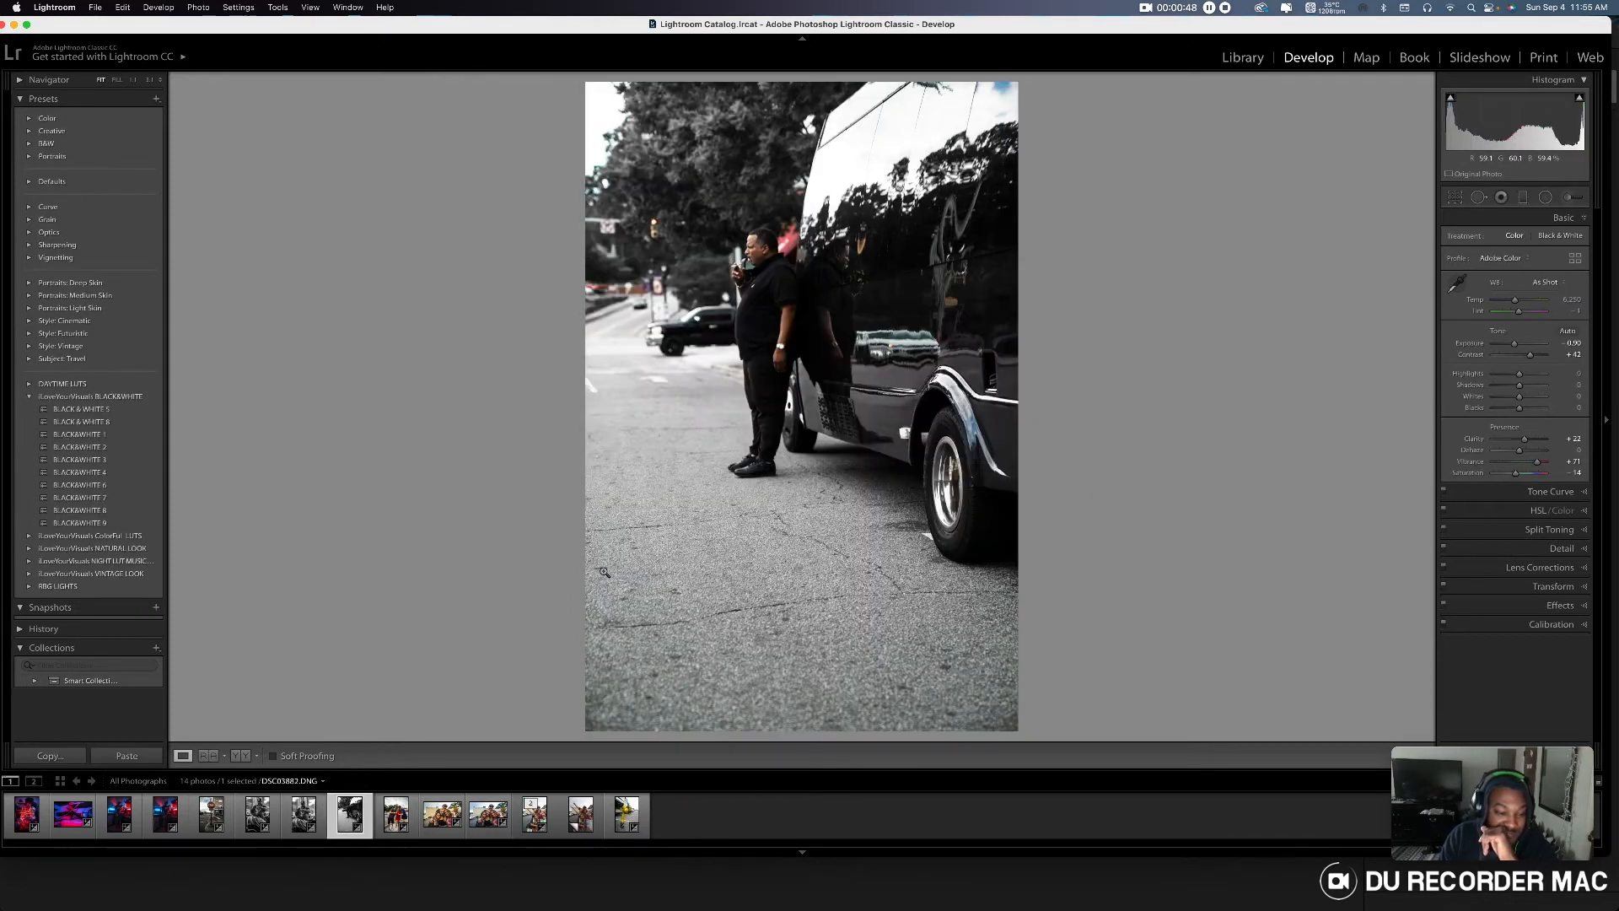
key(Left)
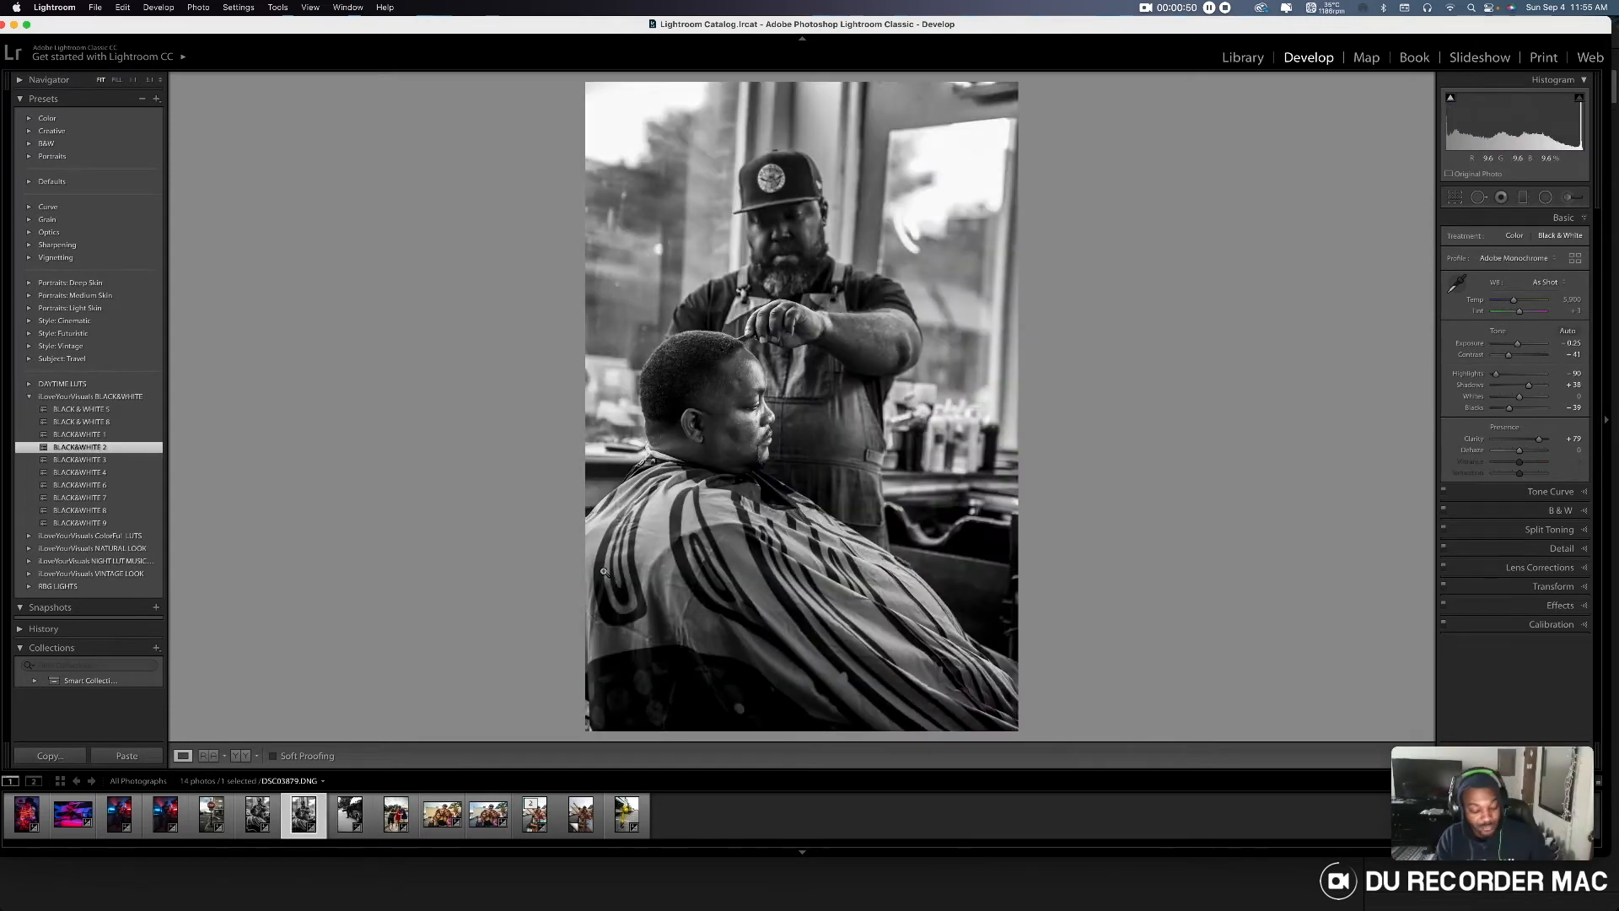
- Undo the recent photo removals and selections back to the point where the Mustang photos are in the Library grid, and clear the selection
key(super+z)
key(super+z)
key(super+z)
key(super+z)
key(super+z)
key(super+z)
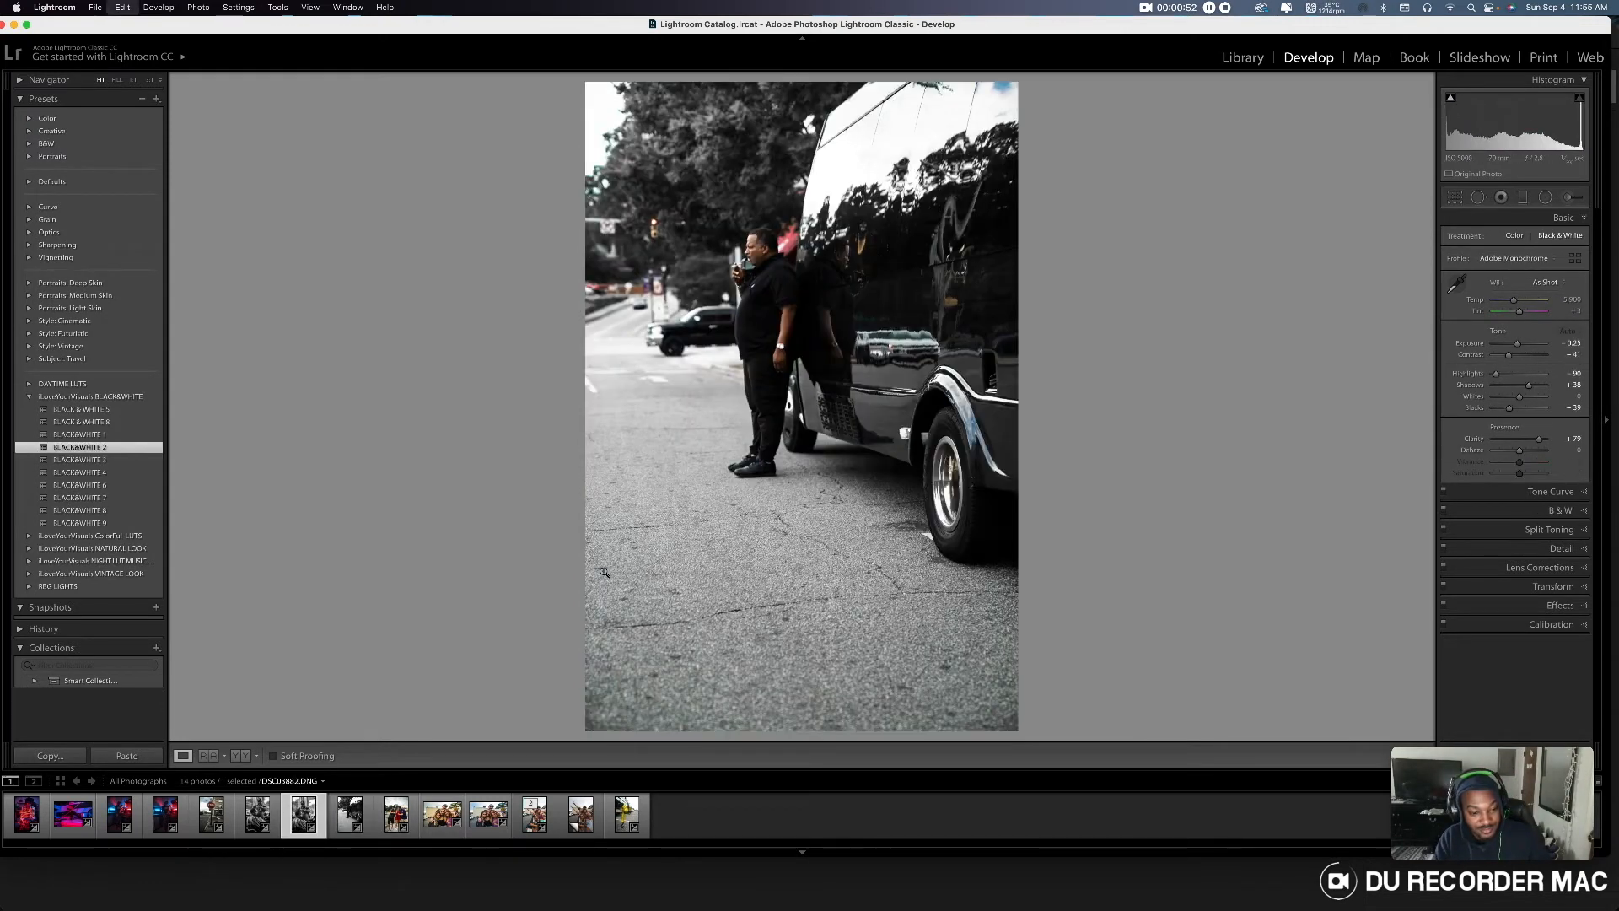
key(super+z)
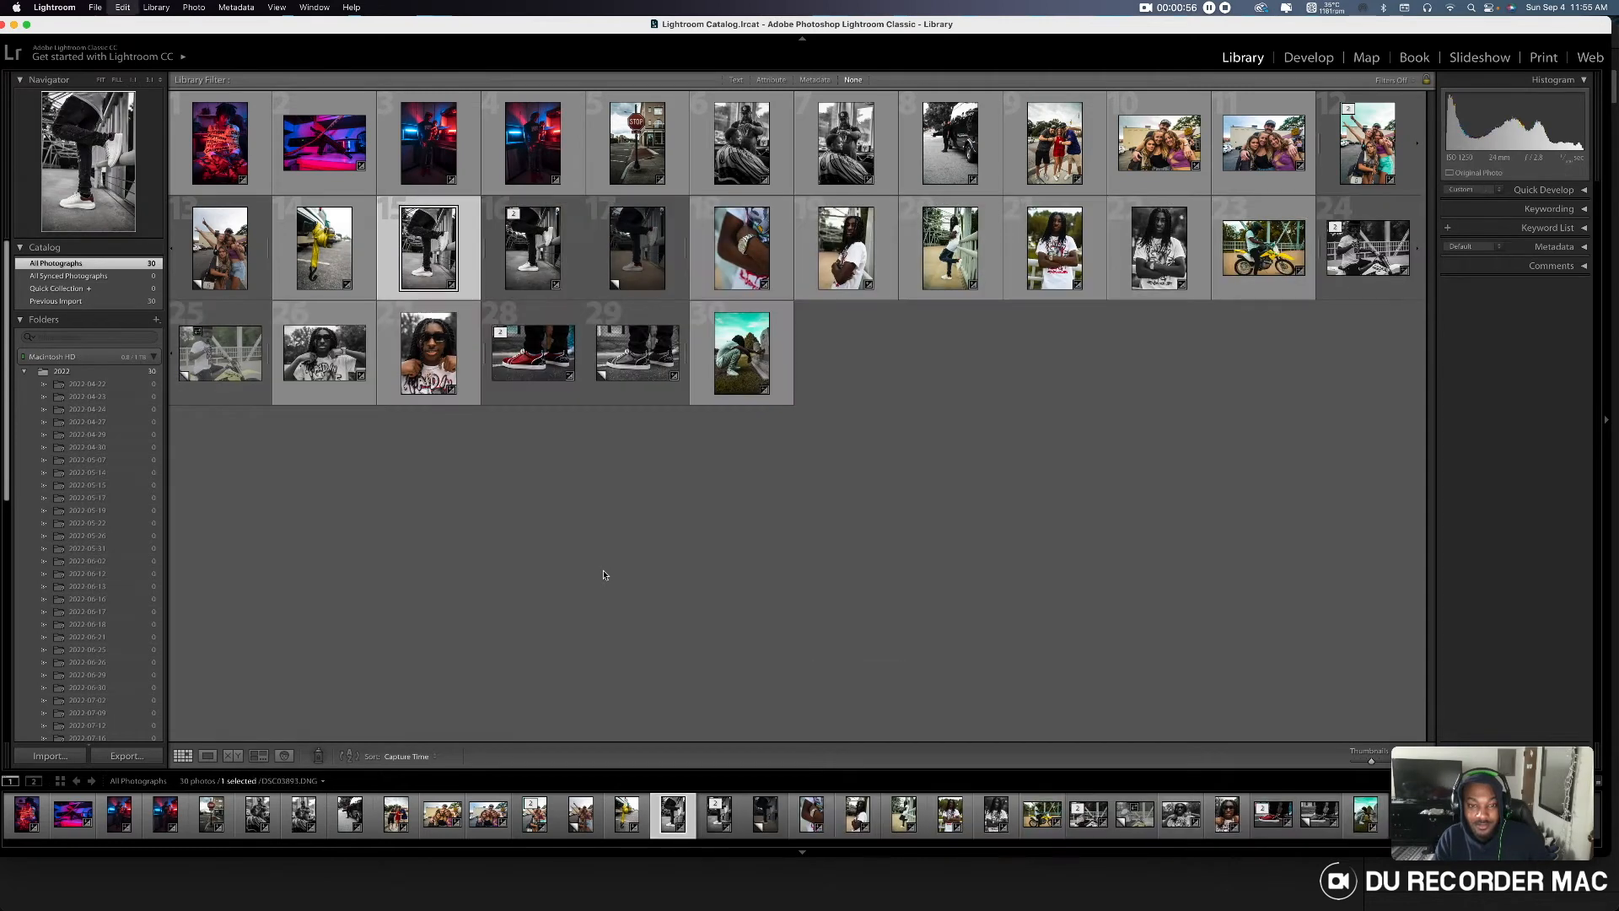
key(super+z)
key(super+z)
key(super+z)
key(super+z)
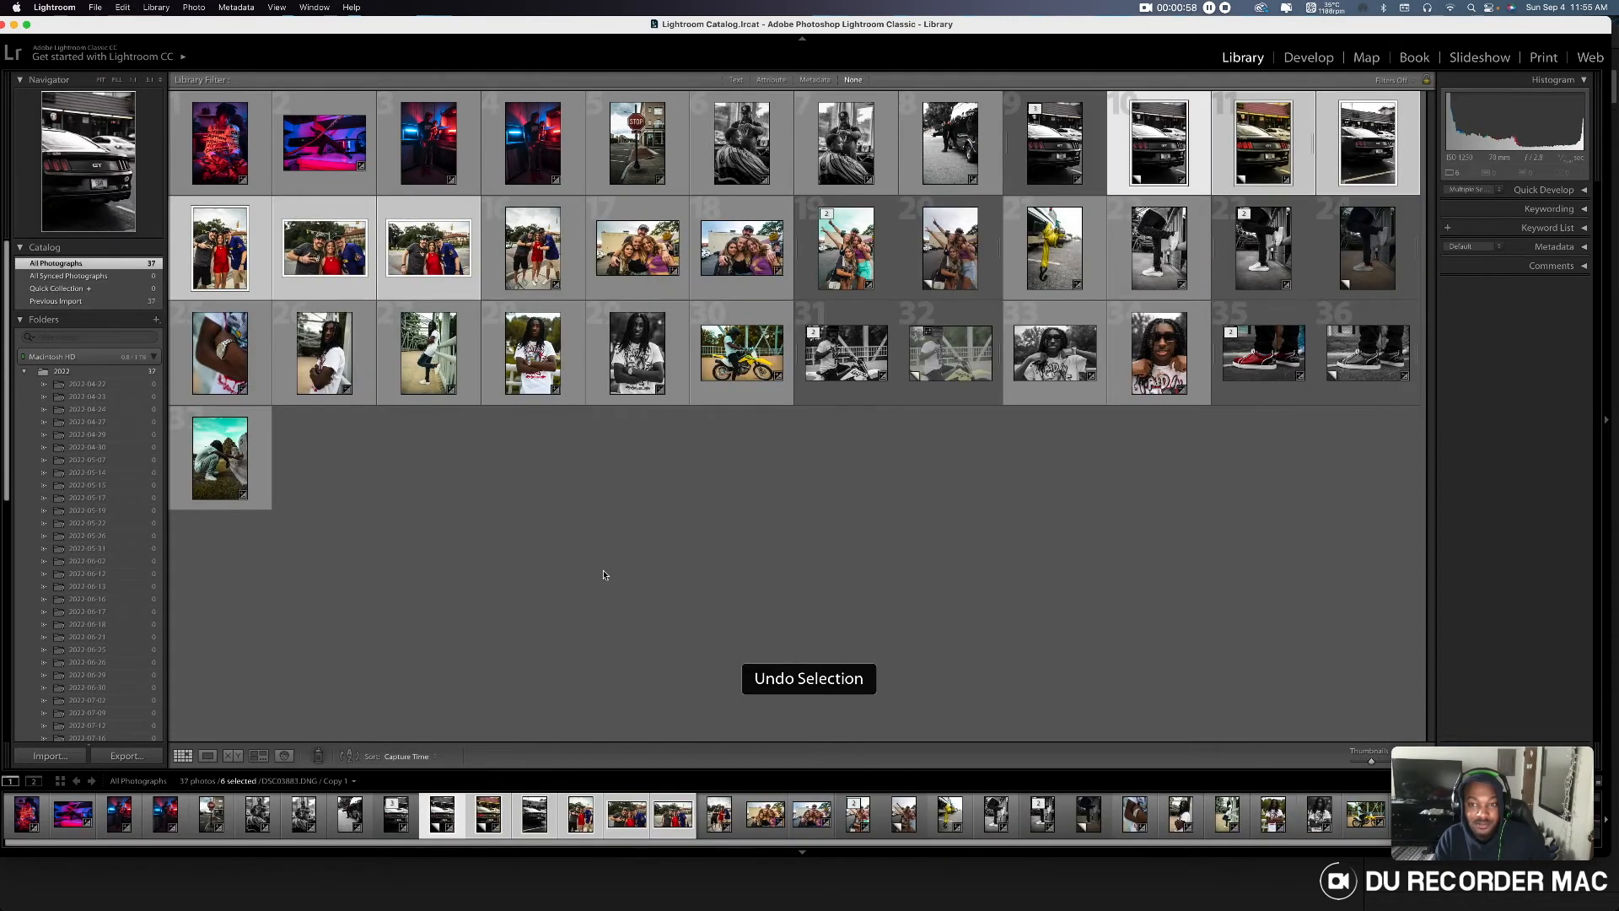
click(815, 505)
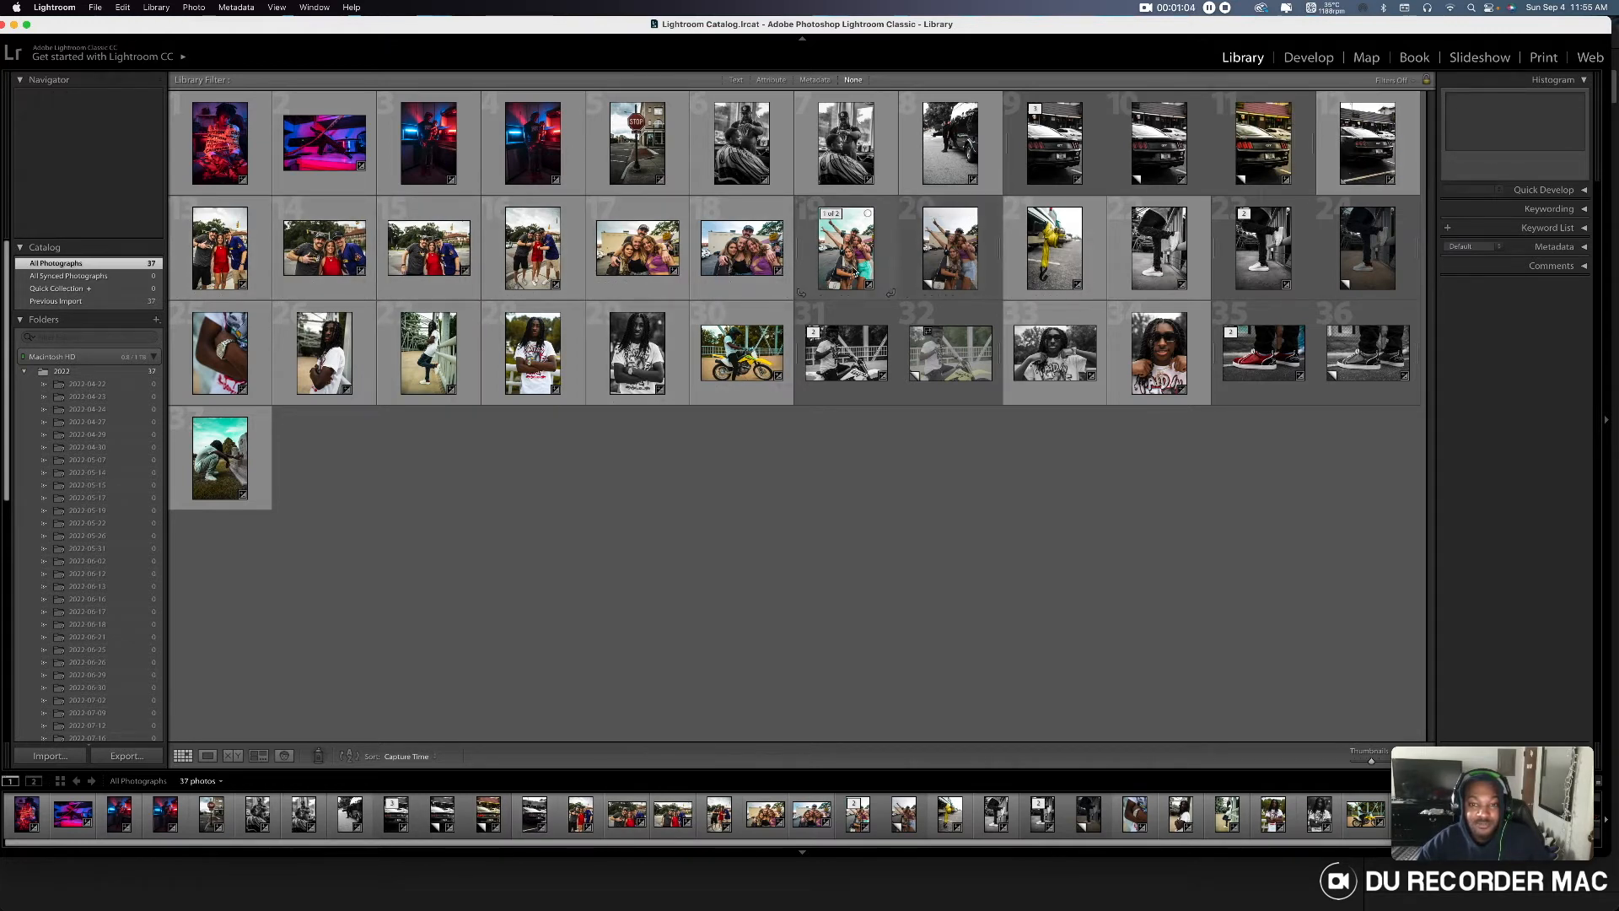
- Remove the virtual copy of the women's group photo with raised arms and the two extra versions of the black-and-white standing sneaker shot
click(887, 269)
click(934, 270)
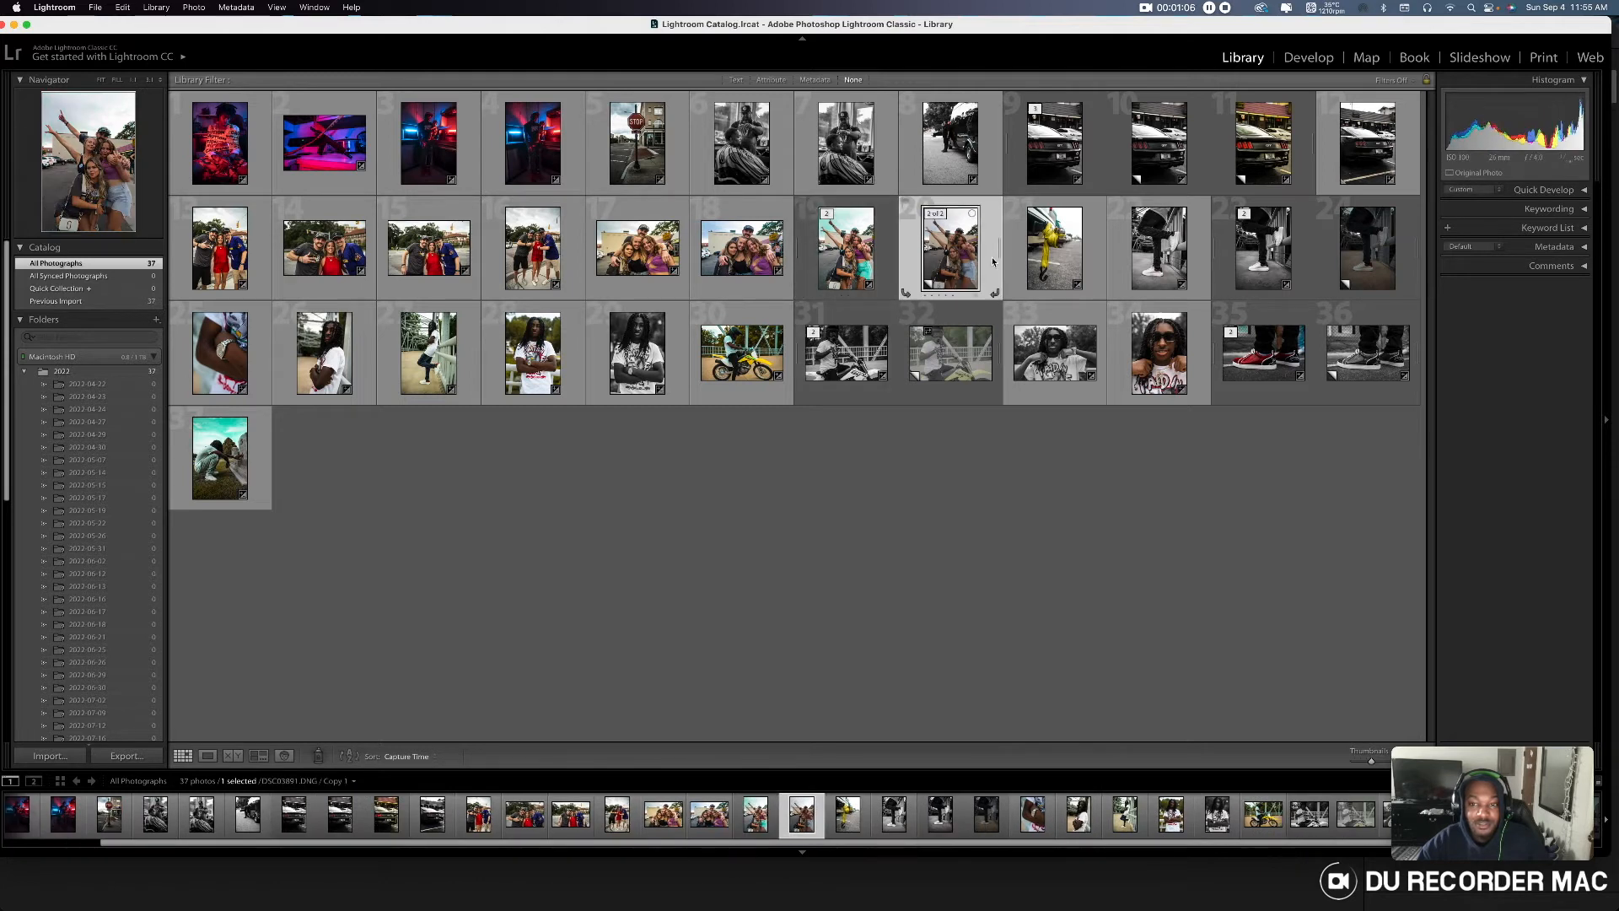
key(Delete)
click(1160, 253)
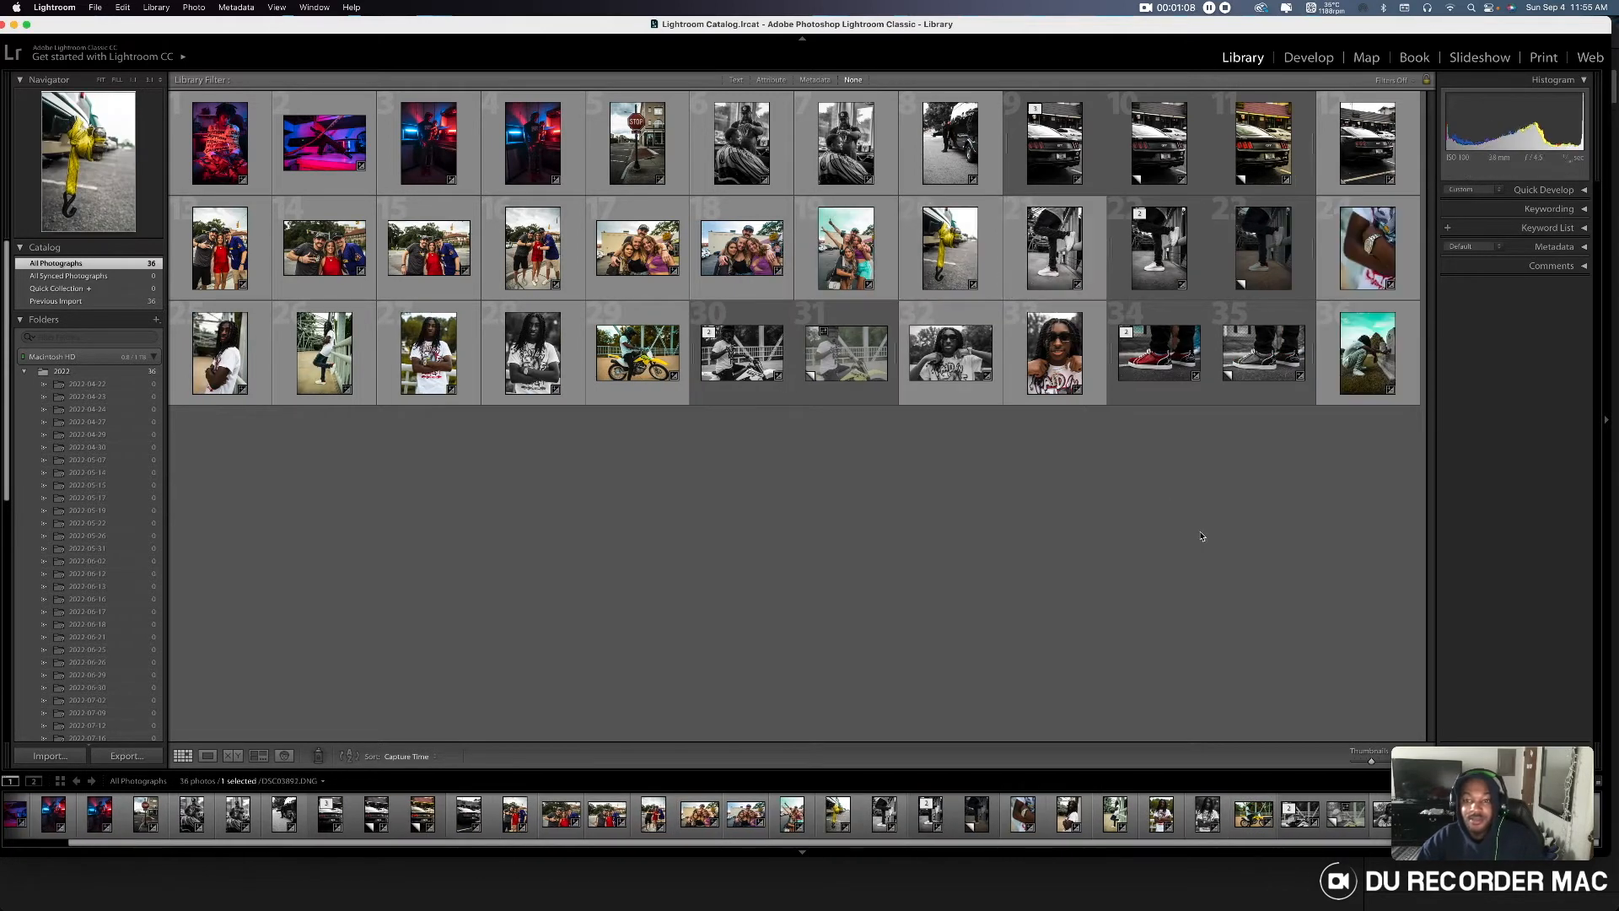
shift+click(1228, 250)
key(Delete)
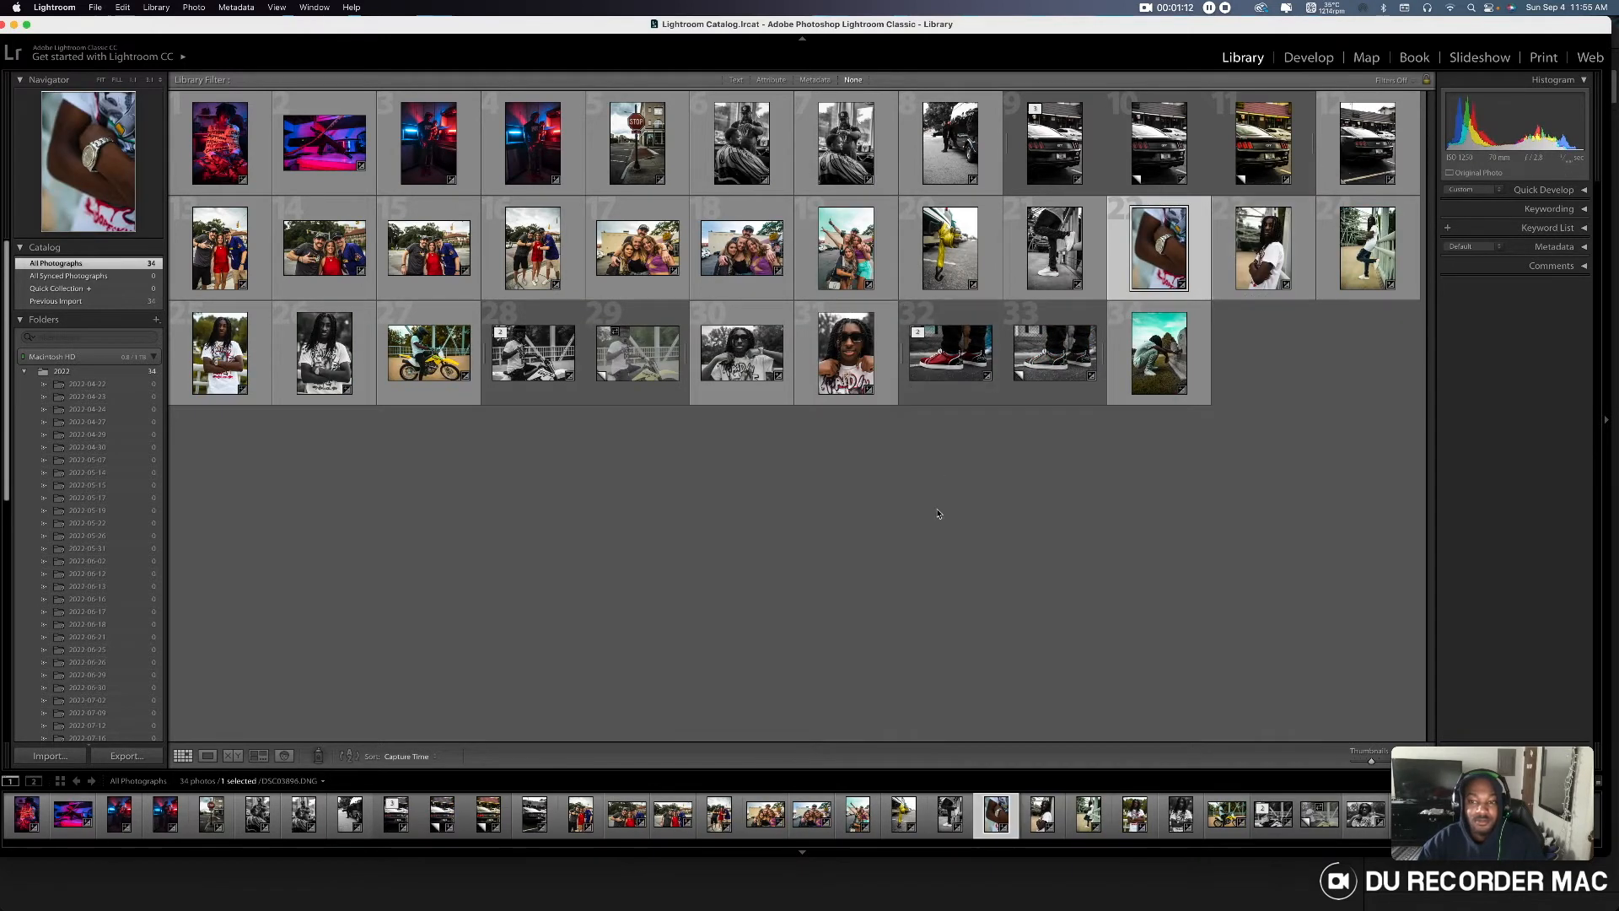
- Remove the run of photos from the wristwatch close-up onward, keeping the red sneaker shot, and go back to the Mustang photos
key(super+d)
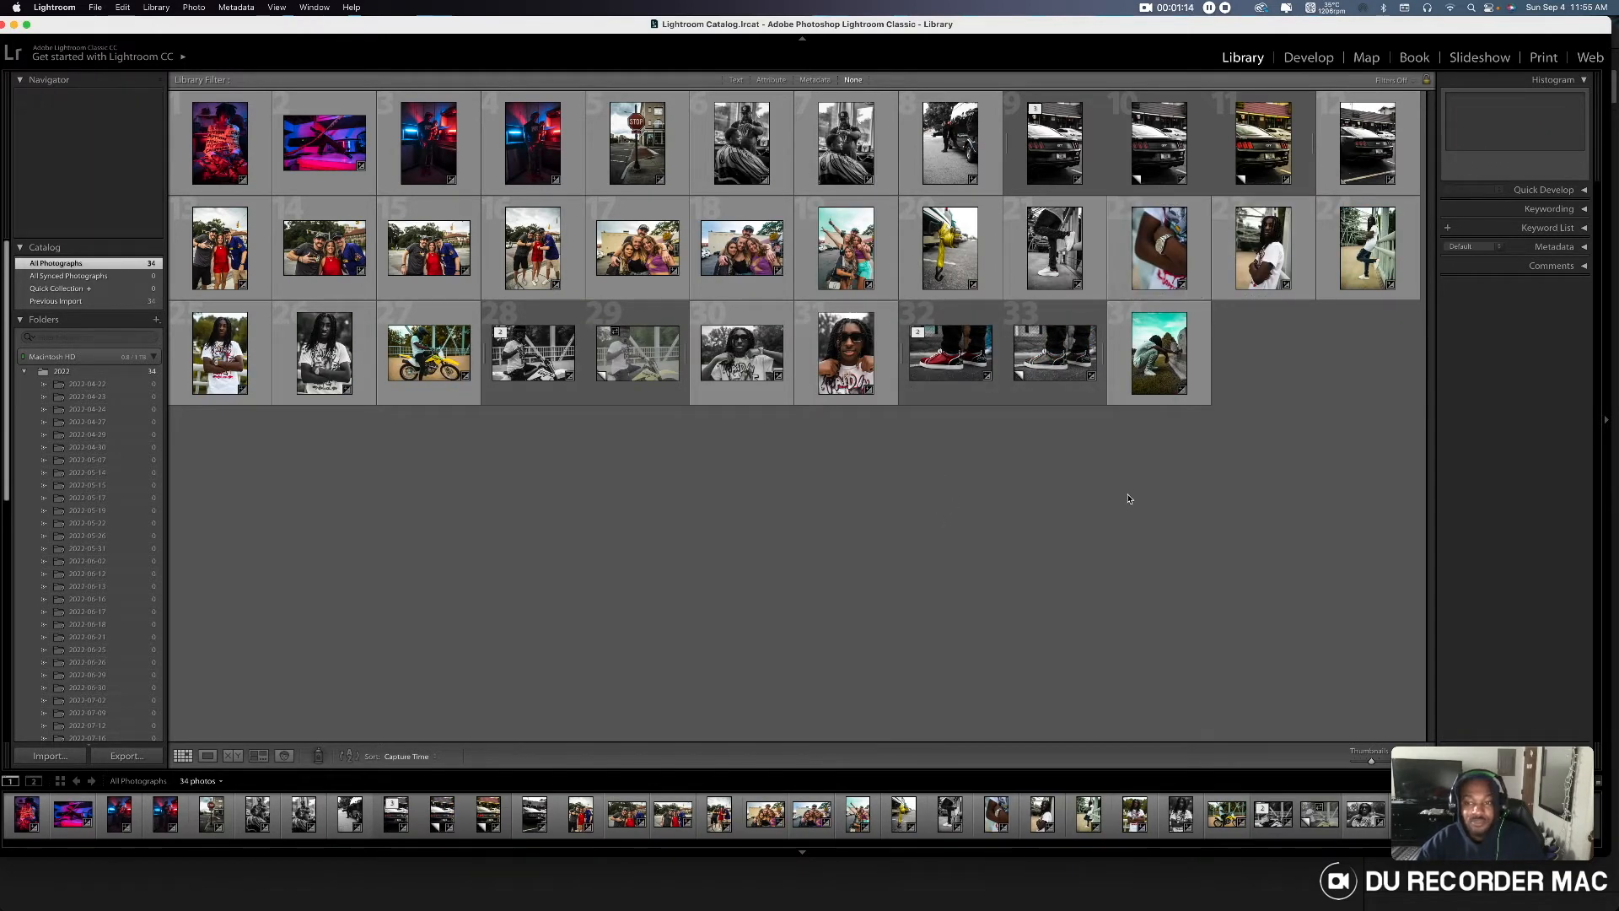
click(1160, 253)
shift+click(1184, 374)
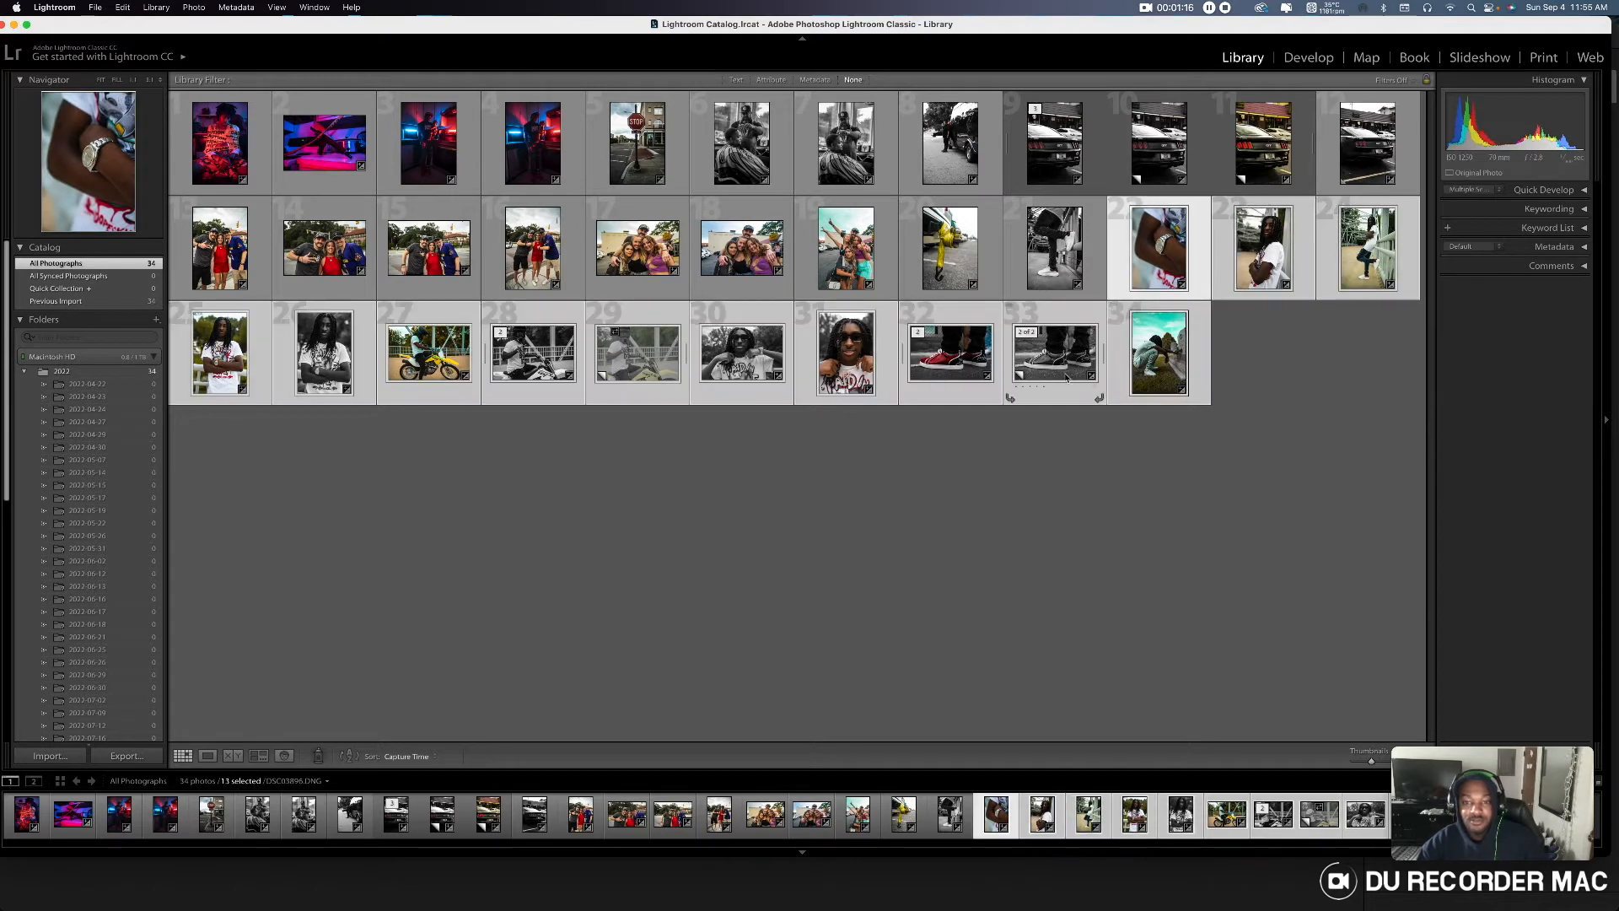
key(Delete)
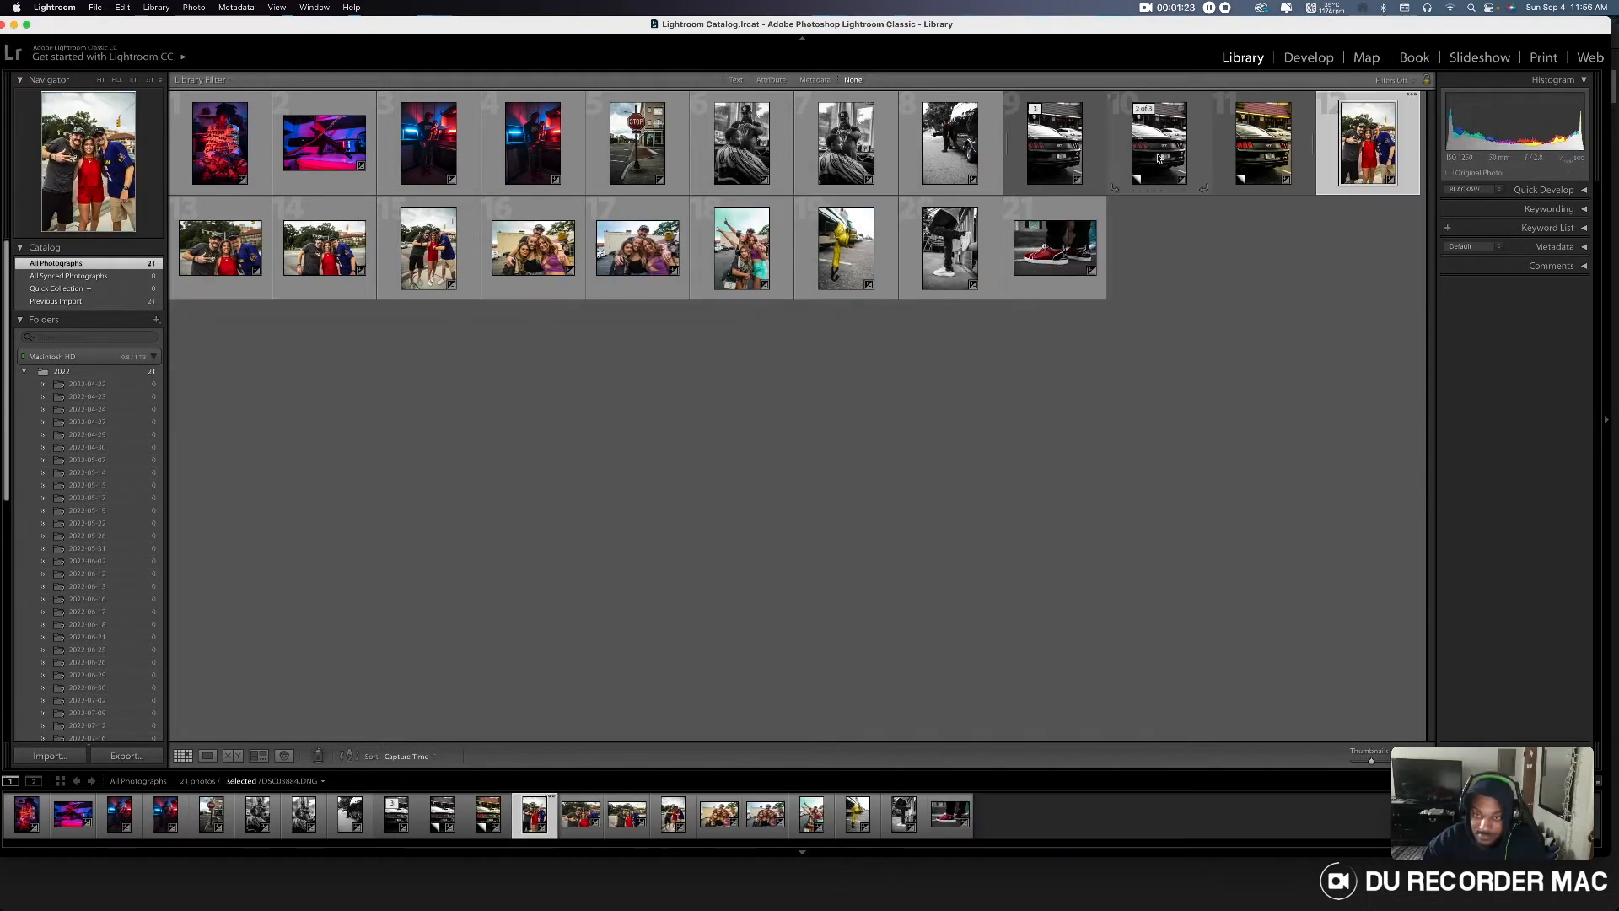
key(Left)
key(Left)
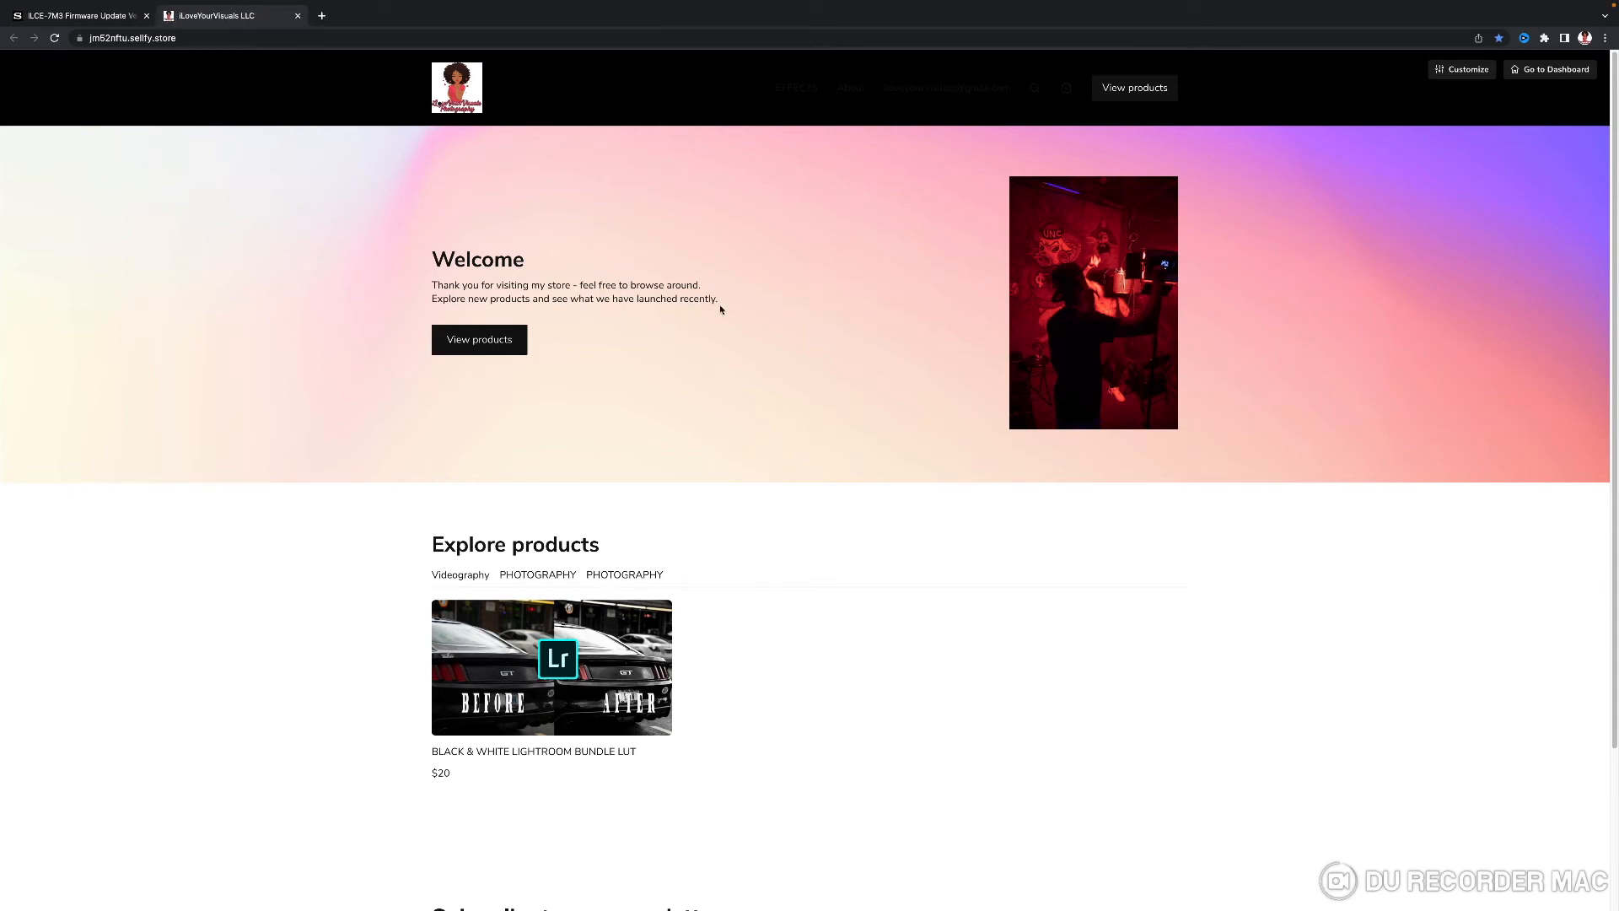
- In the web browser, open the store's Black & White Lightroom Bundle LUT product and view its before-and-after sample images
scroll(720, 310, down, 5)
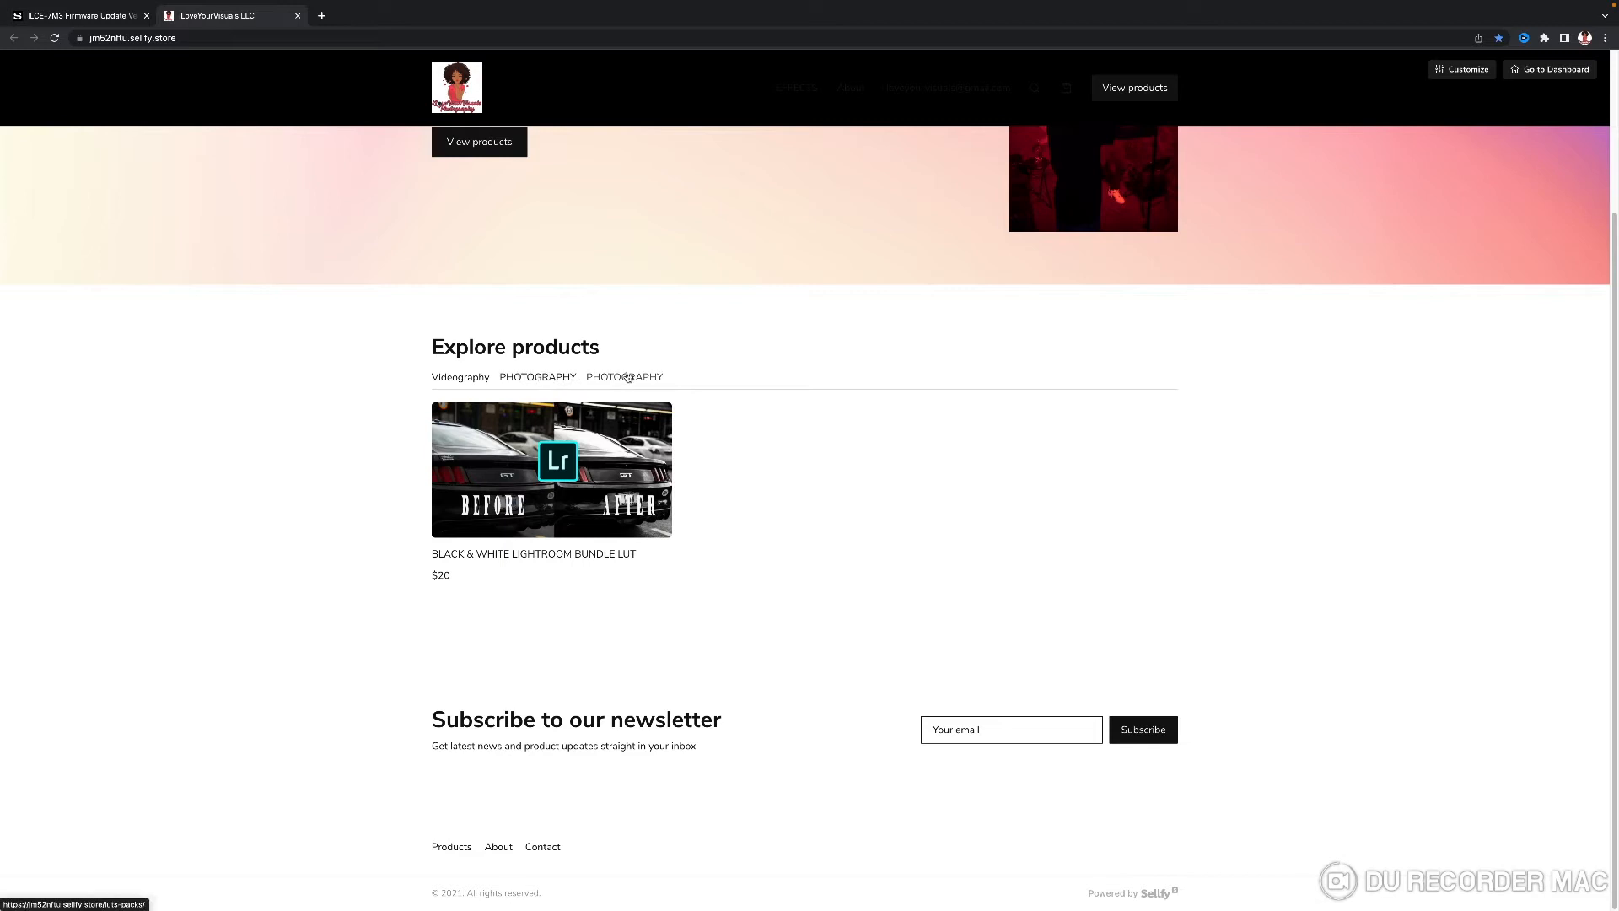
click(533, 468)
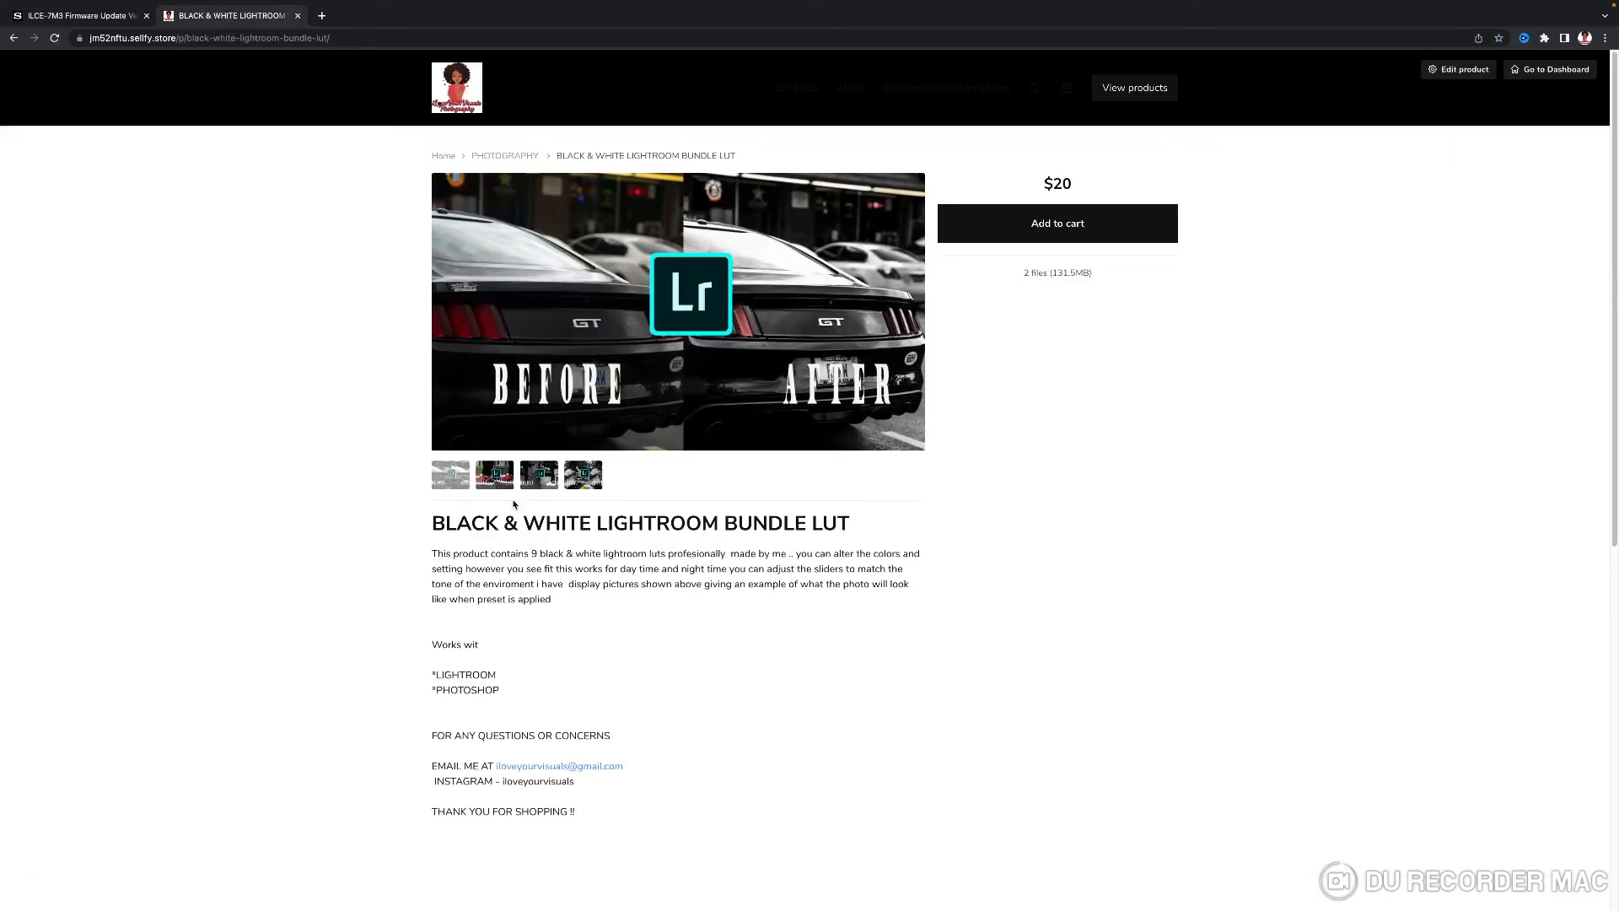
click(494, 475)
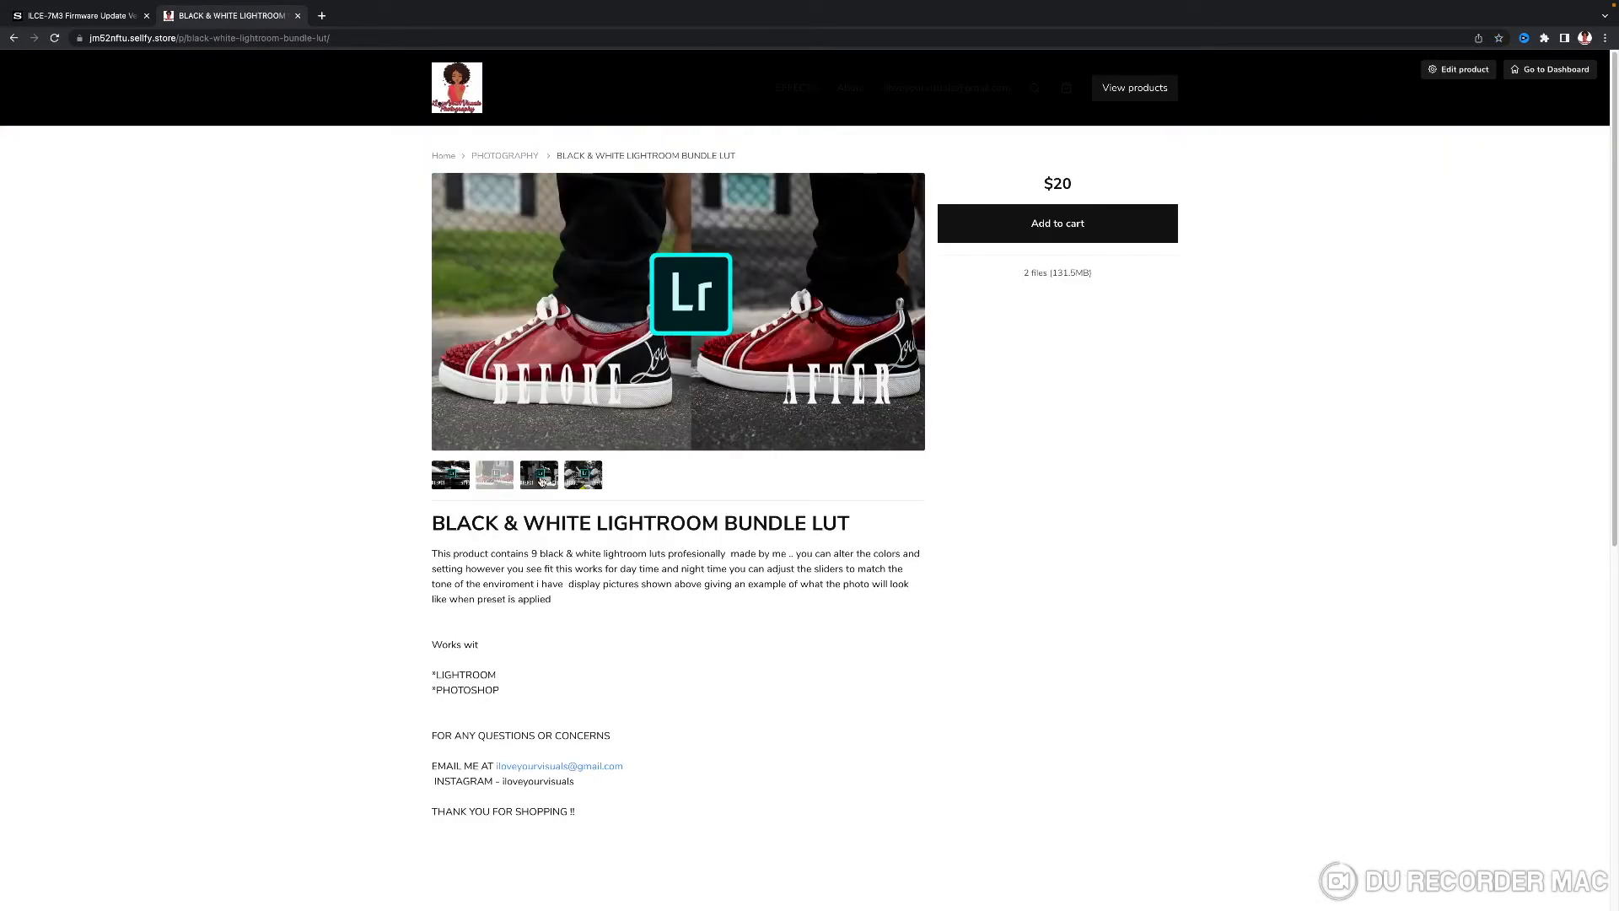
click(544, 480)
click(585, 486)
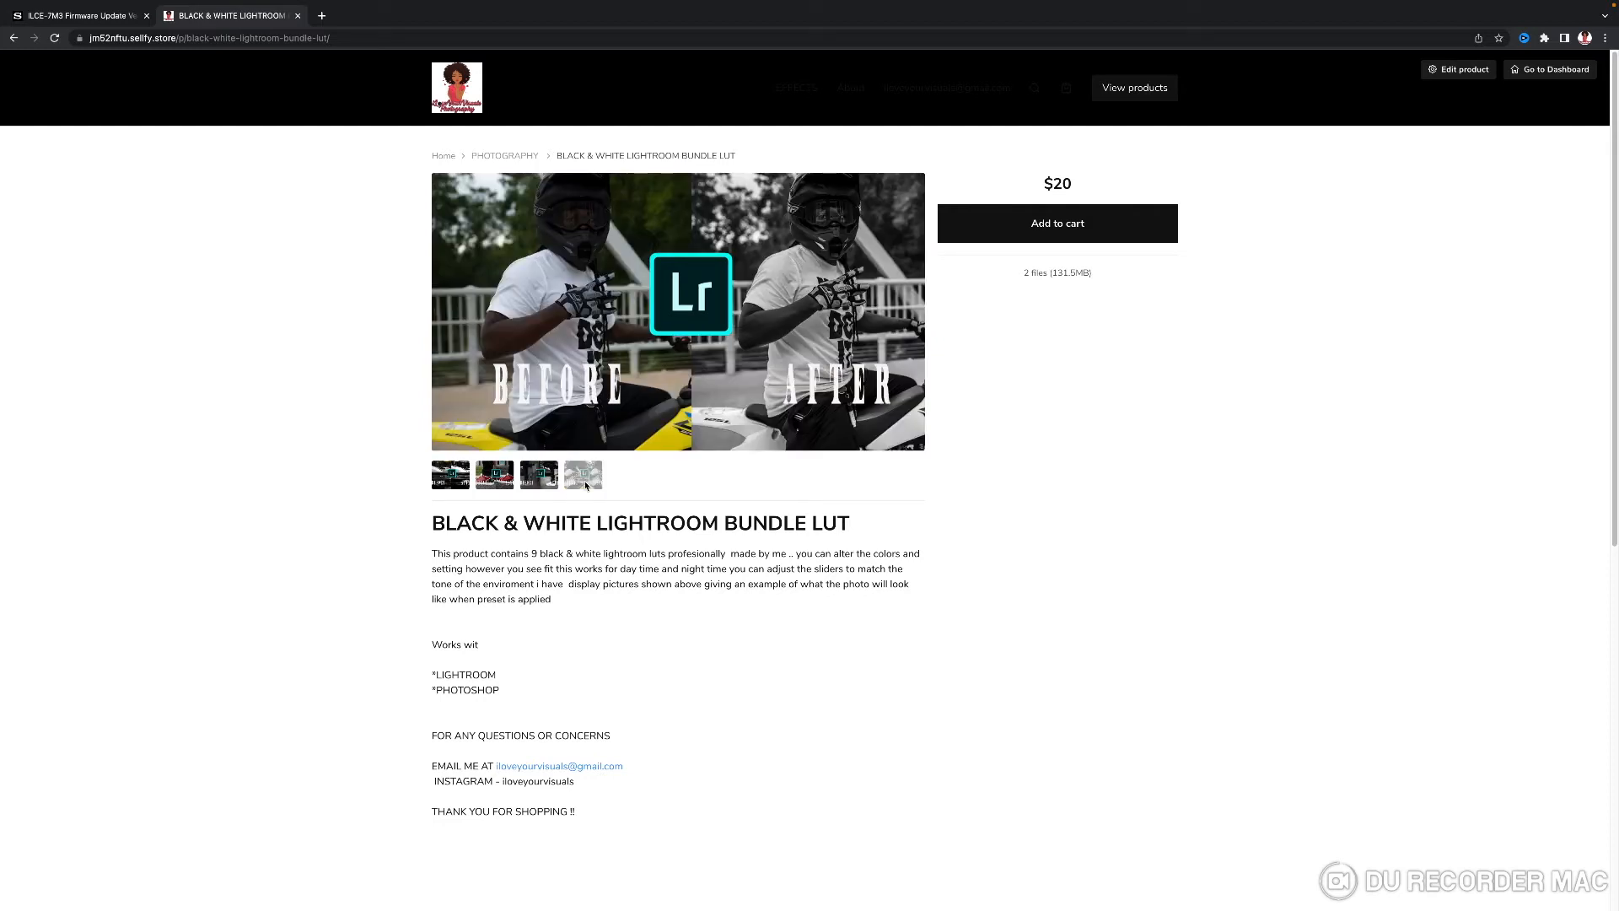
scroll(674, 337, down, 2)
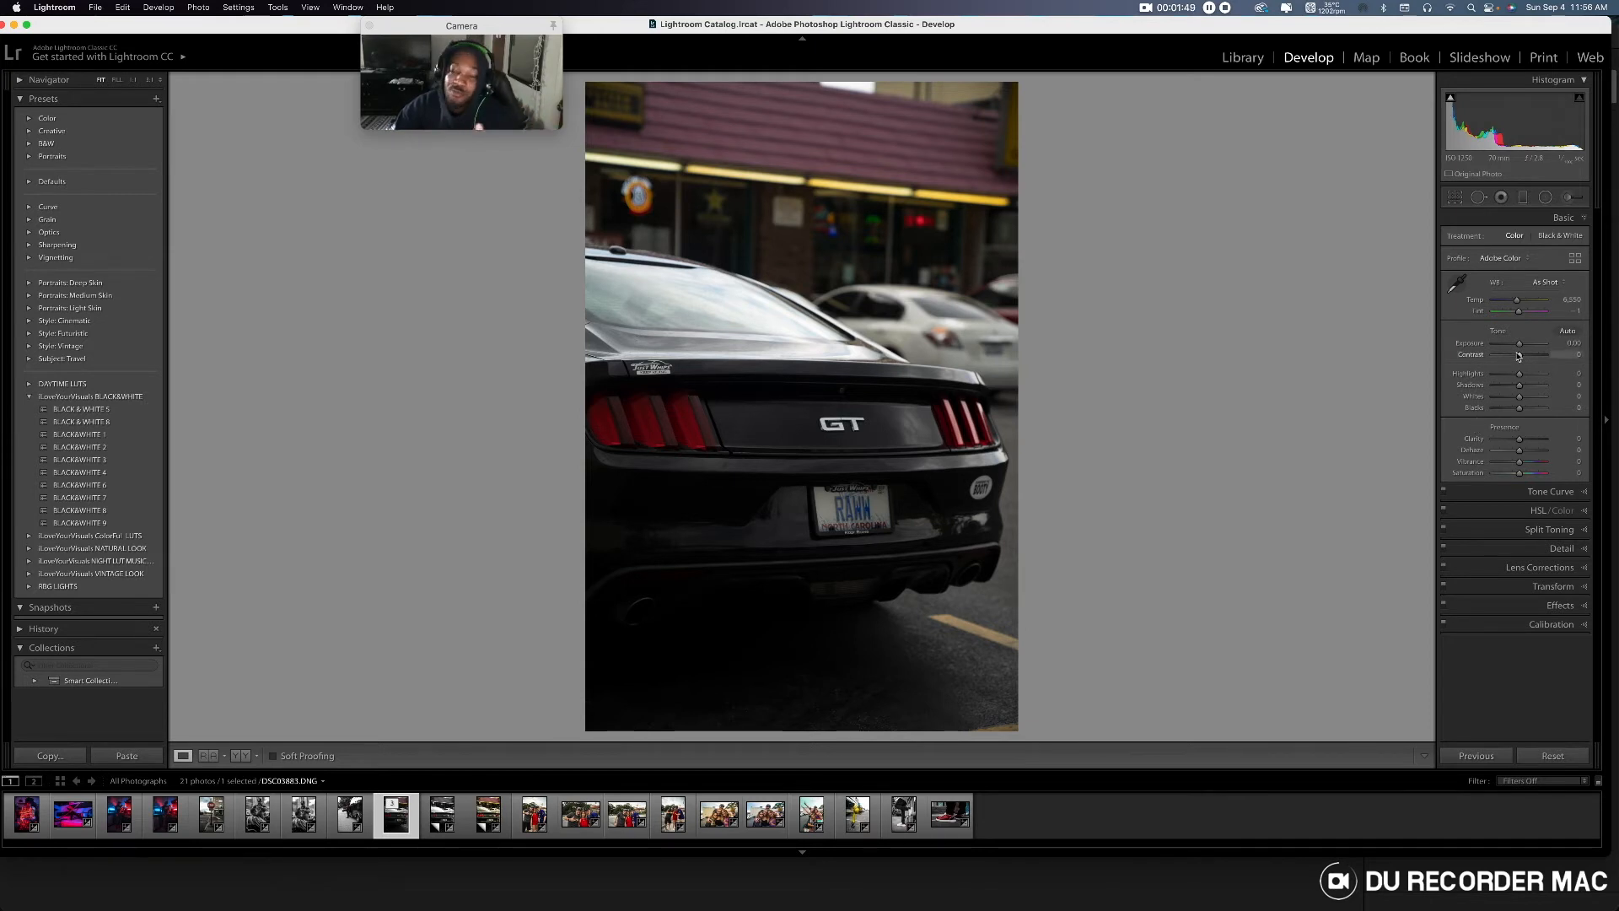
- In Lightroom's Develop module, set the Mustang photo's exposure to +0.90, clarity to +57 and contrast to +23
drag(1519, 343, 1524, 346)
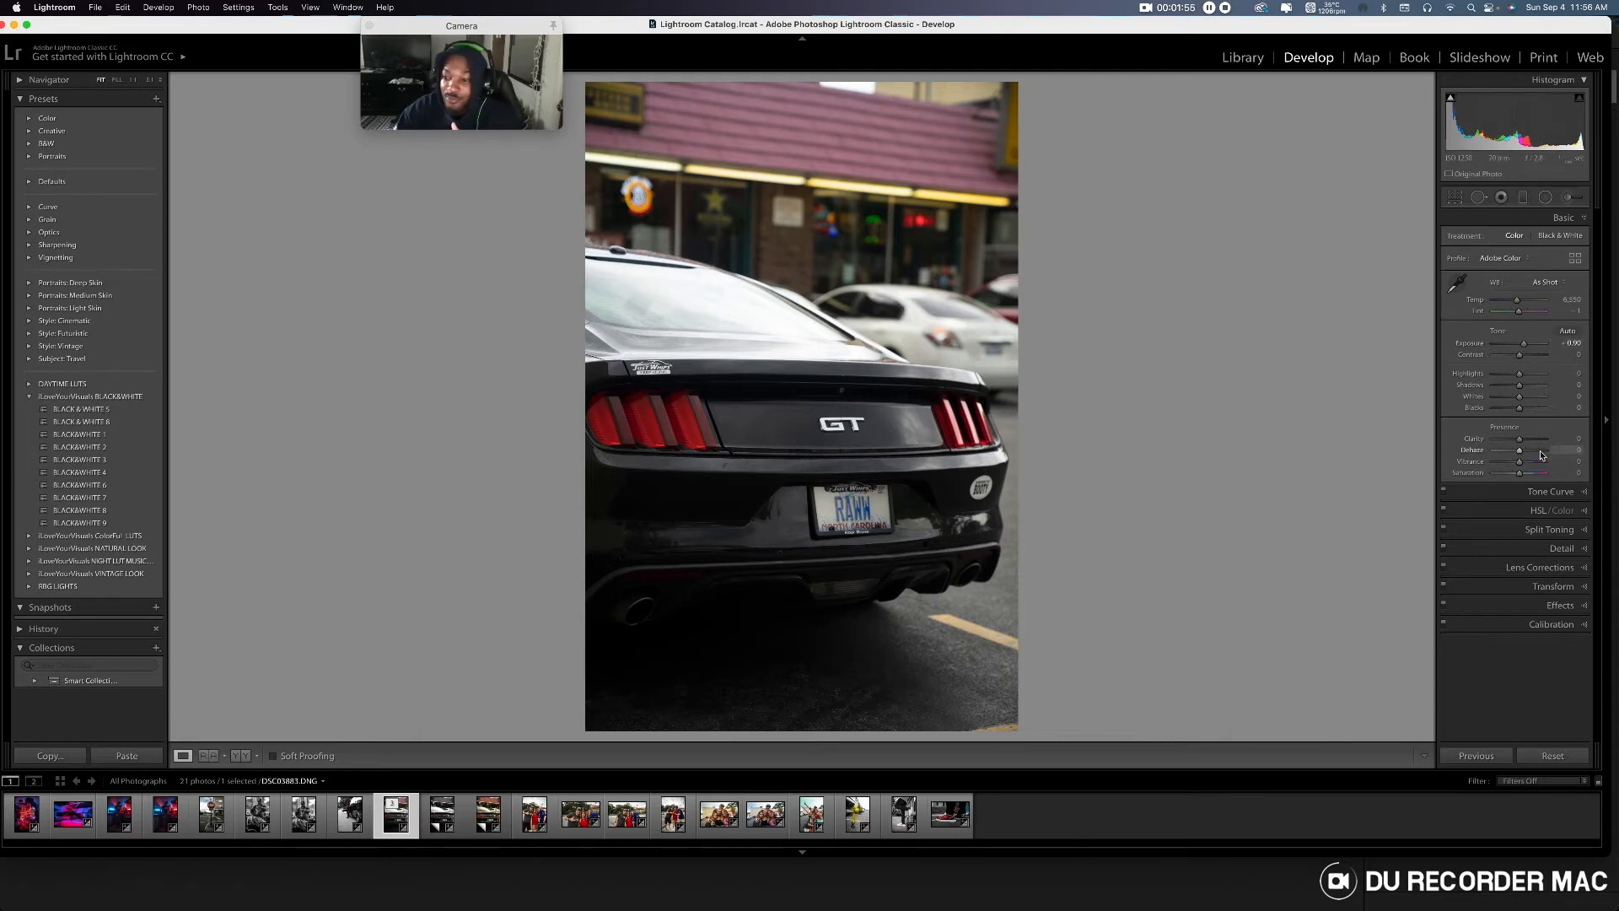
drag(1523, 442, 1532, 441)
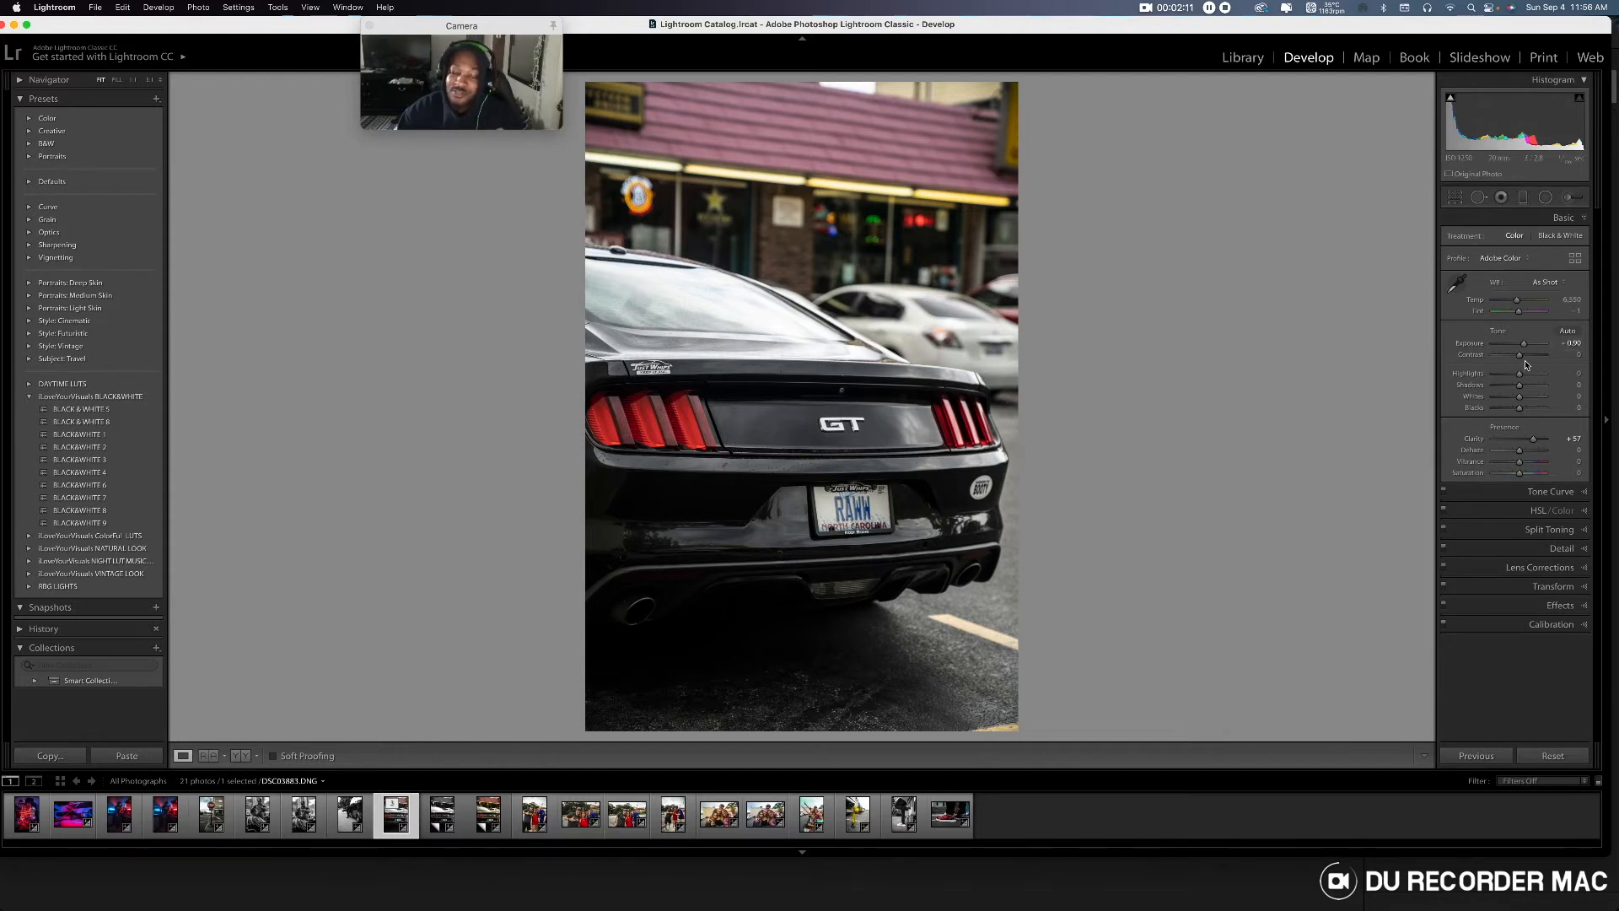
drag(1521, 358, 1526, 359)
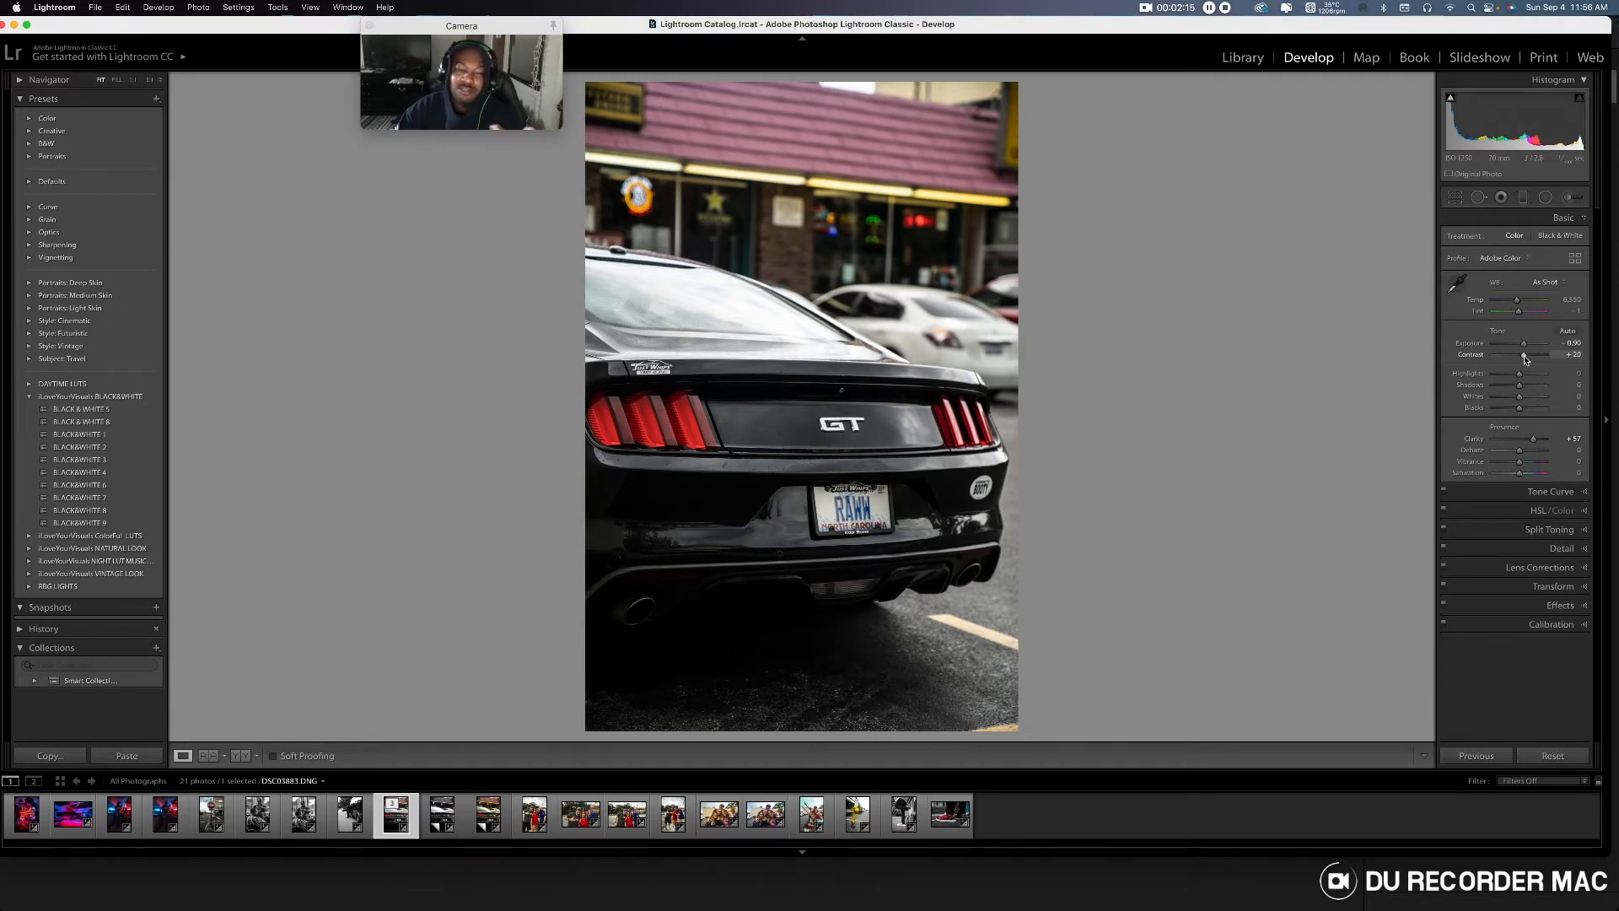
drag(1525, 359, 1526, 360)
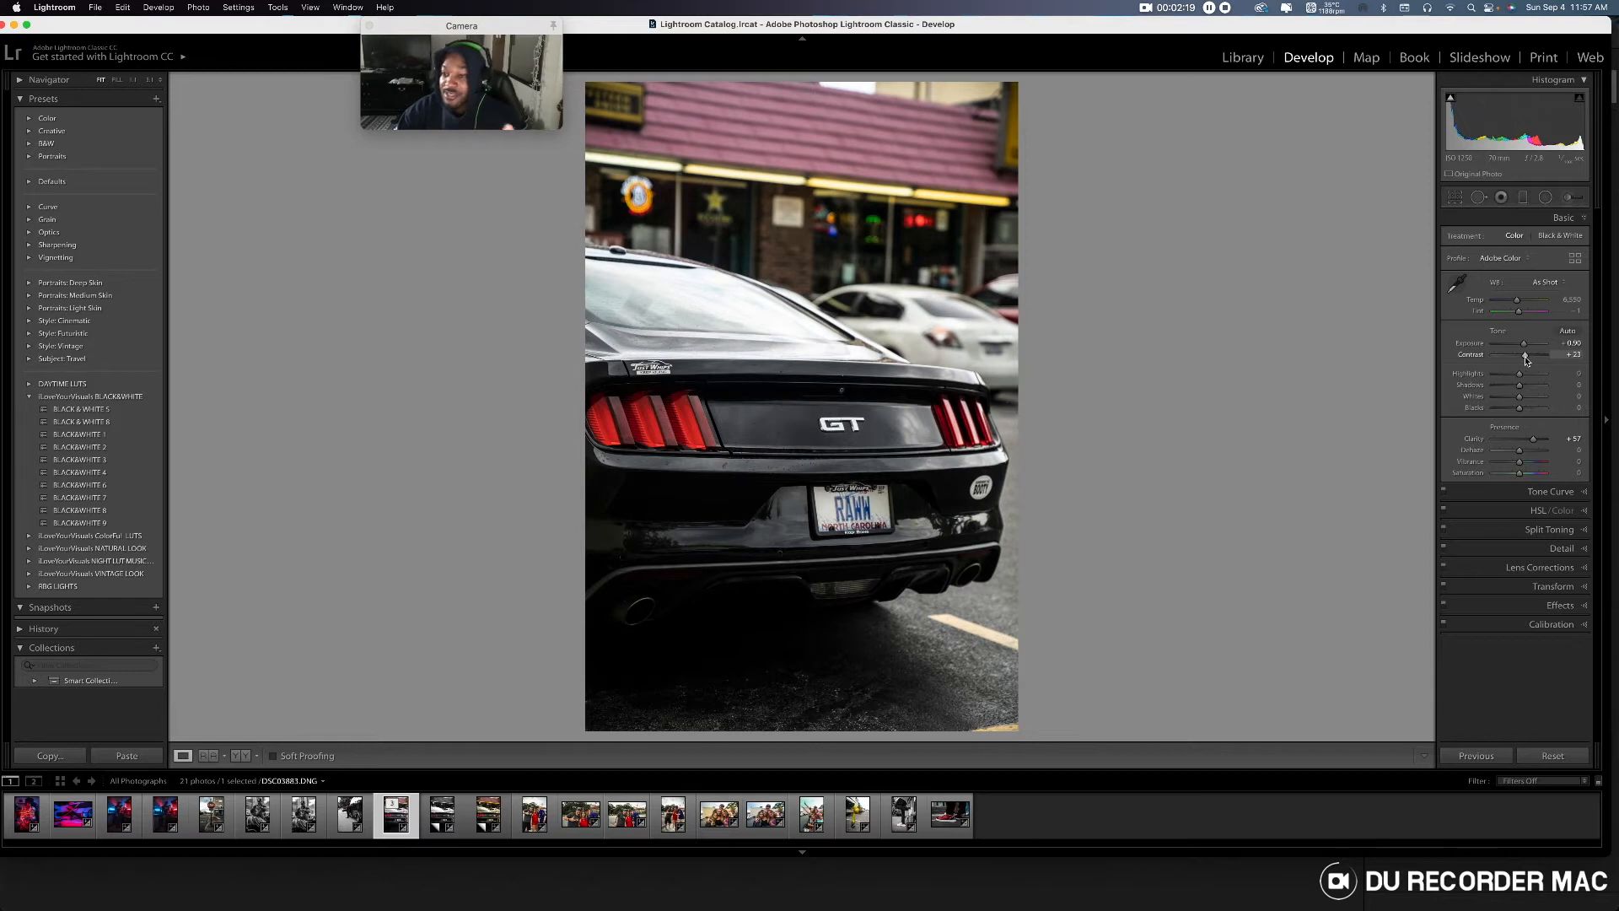
- Try a cooler white balance on the Mustang photo, and settle on a warm temperature of 9,000 with tint -4
click(1506, 304)
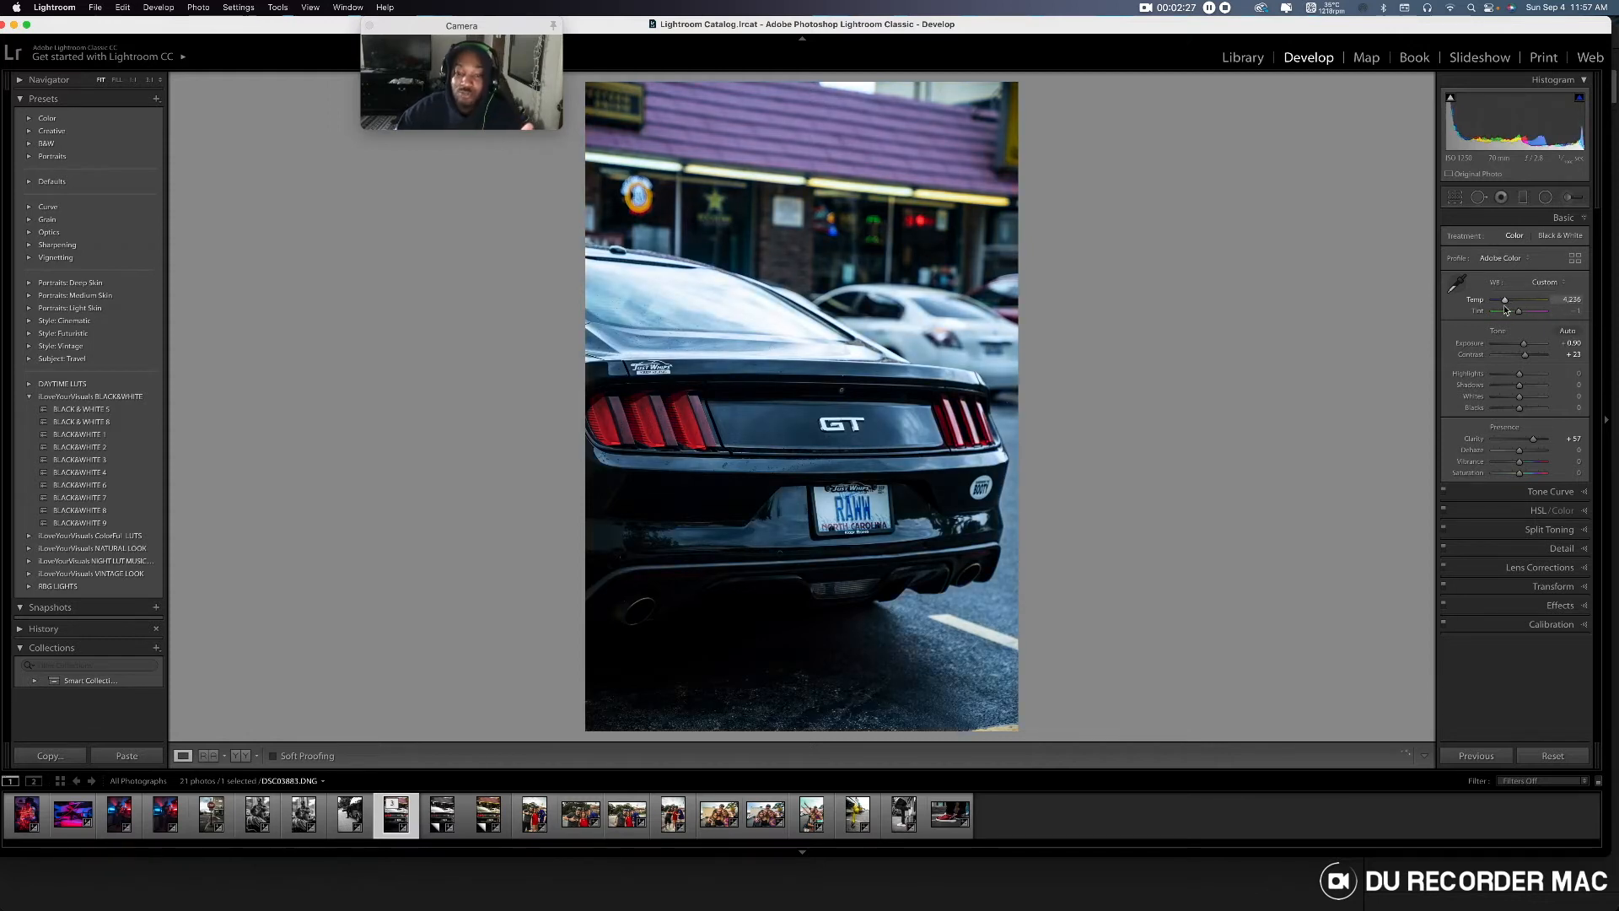
mouse_move(1507, 308)
mouse_down()
mouse_move(1527, 302)
mouse_move(1520, 315)
mouse_up()
drag(1518, 300, 1529, 304)
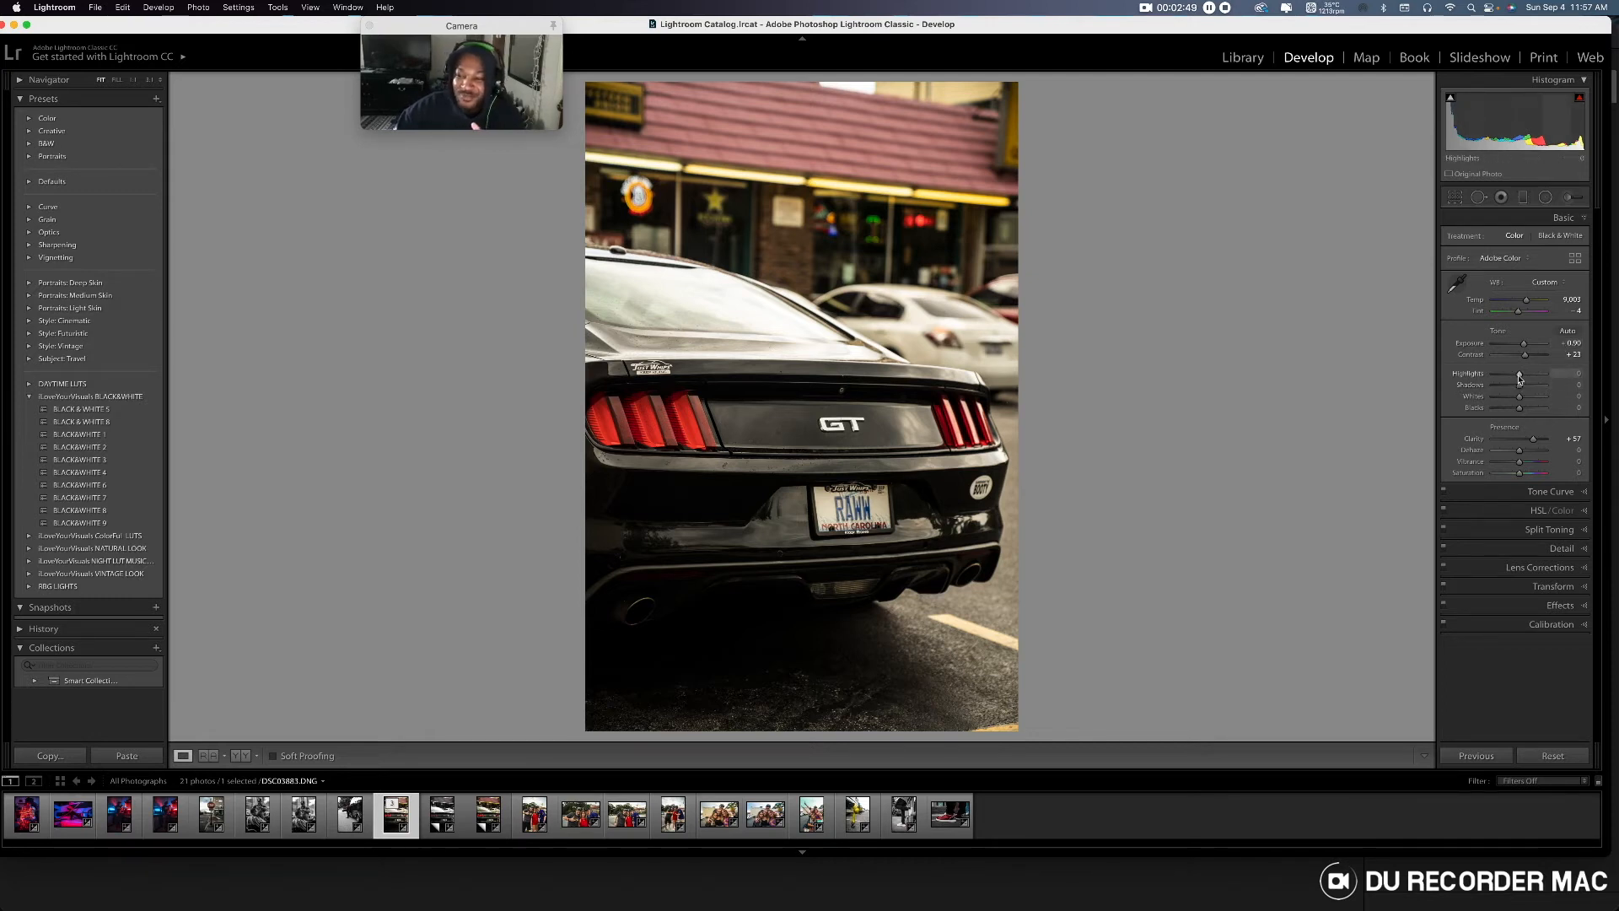
- Try lowering the Mustang photo's highlights to -100, and settle on a highlights value of +14
drag(1521, 381, 1494, 394)
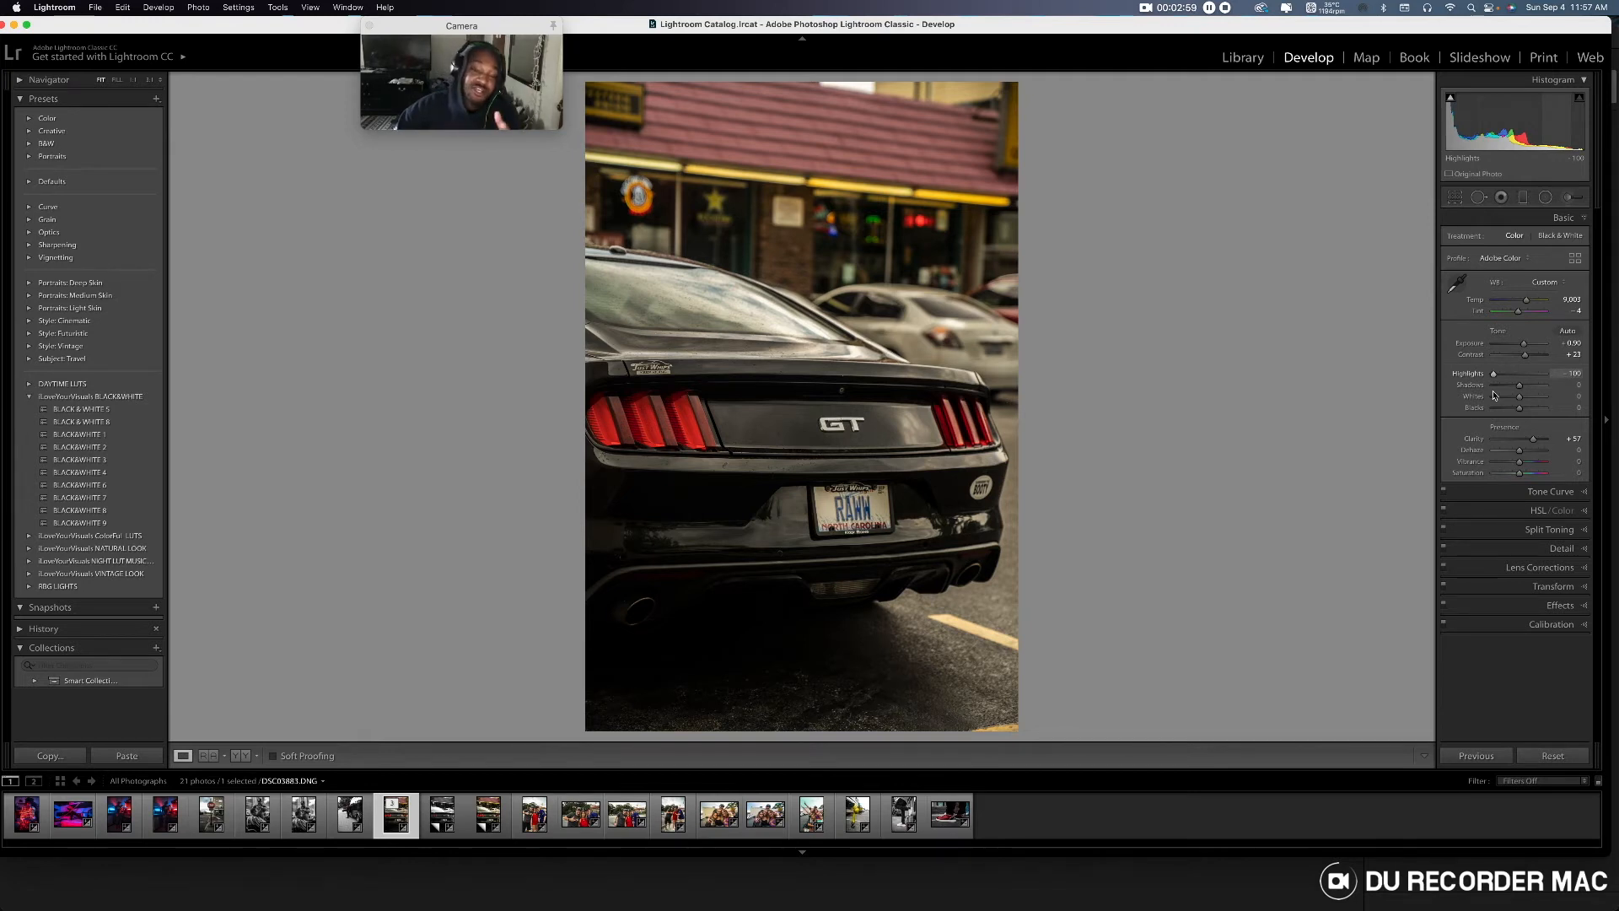
mouse_move(1494, 395)
mouse_down()
mouse_move(1521, 388)
mouse_move(1499, 391)
mouse_up()
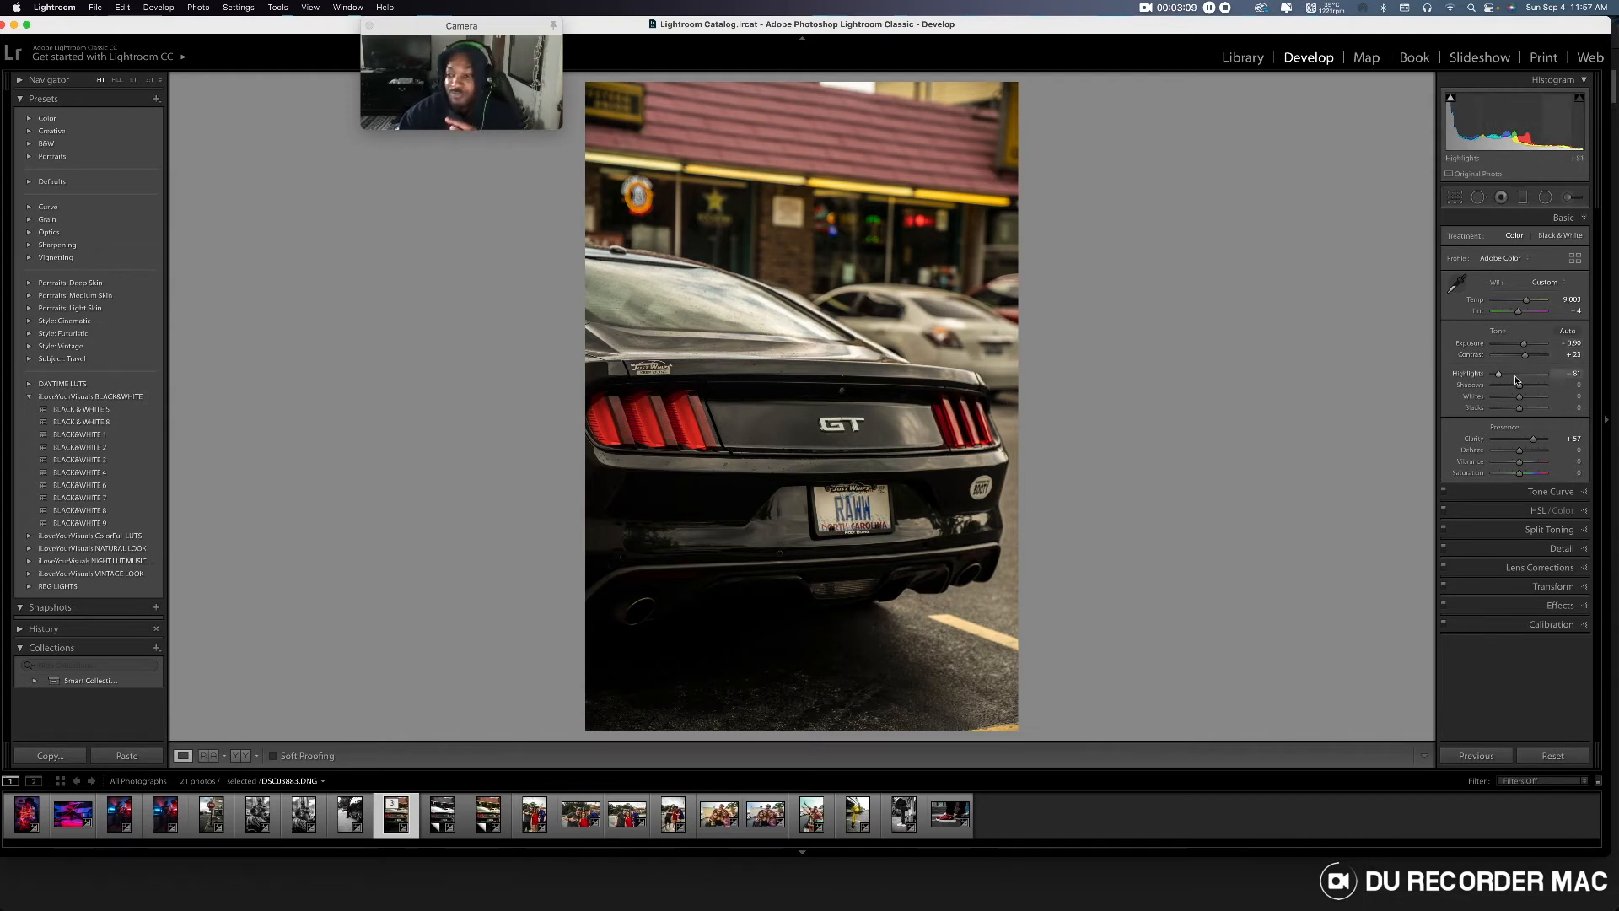
drag(1502, 376, 1524, 371)
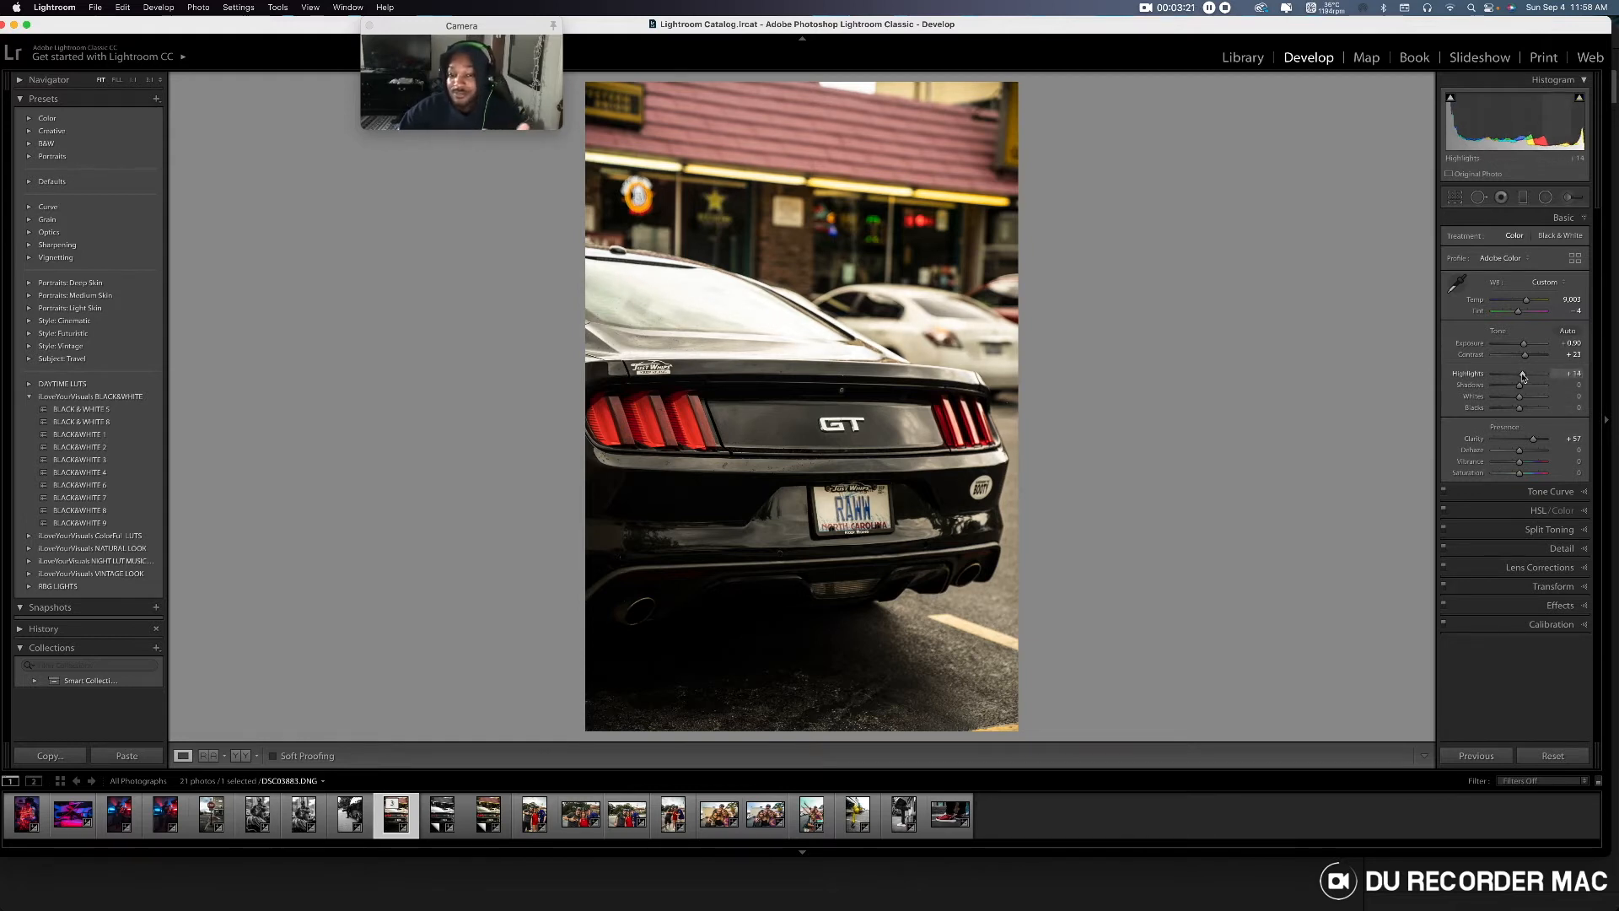
- Reduce the exposure to +0.40, and raise the clarity to +64 and the vibrance to +46
drag(1524, 345, 1524, 349)
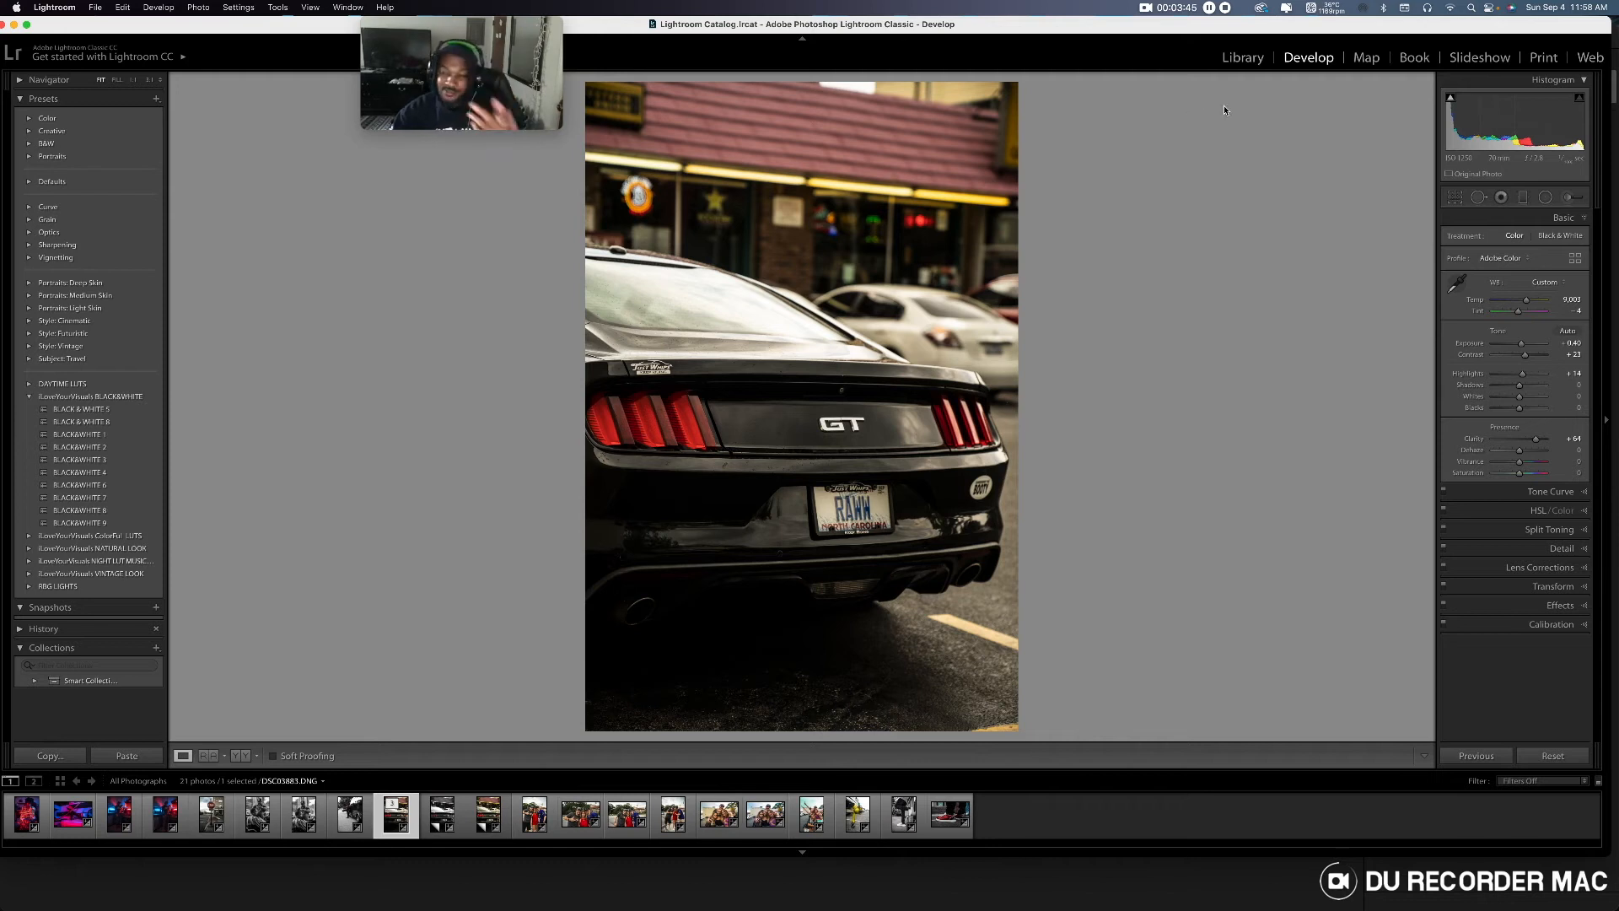
drag(1519, 461, 1531, 465)
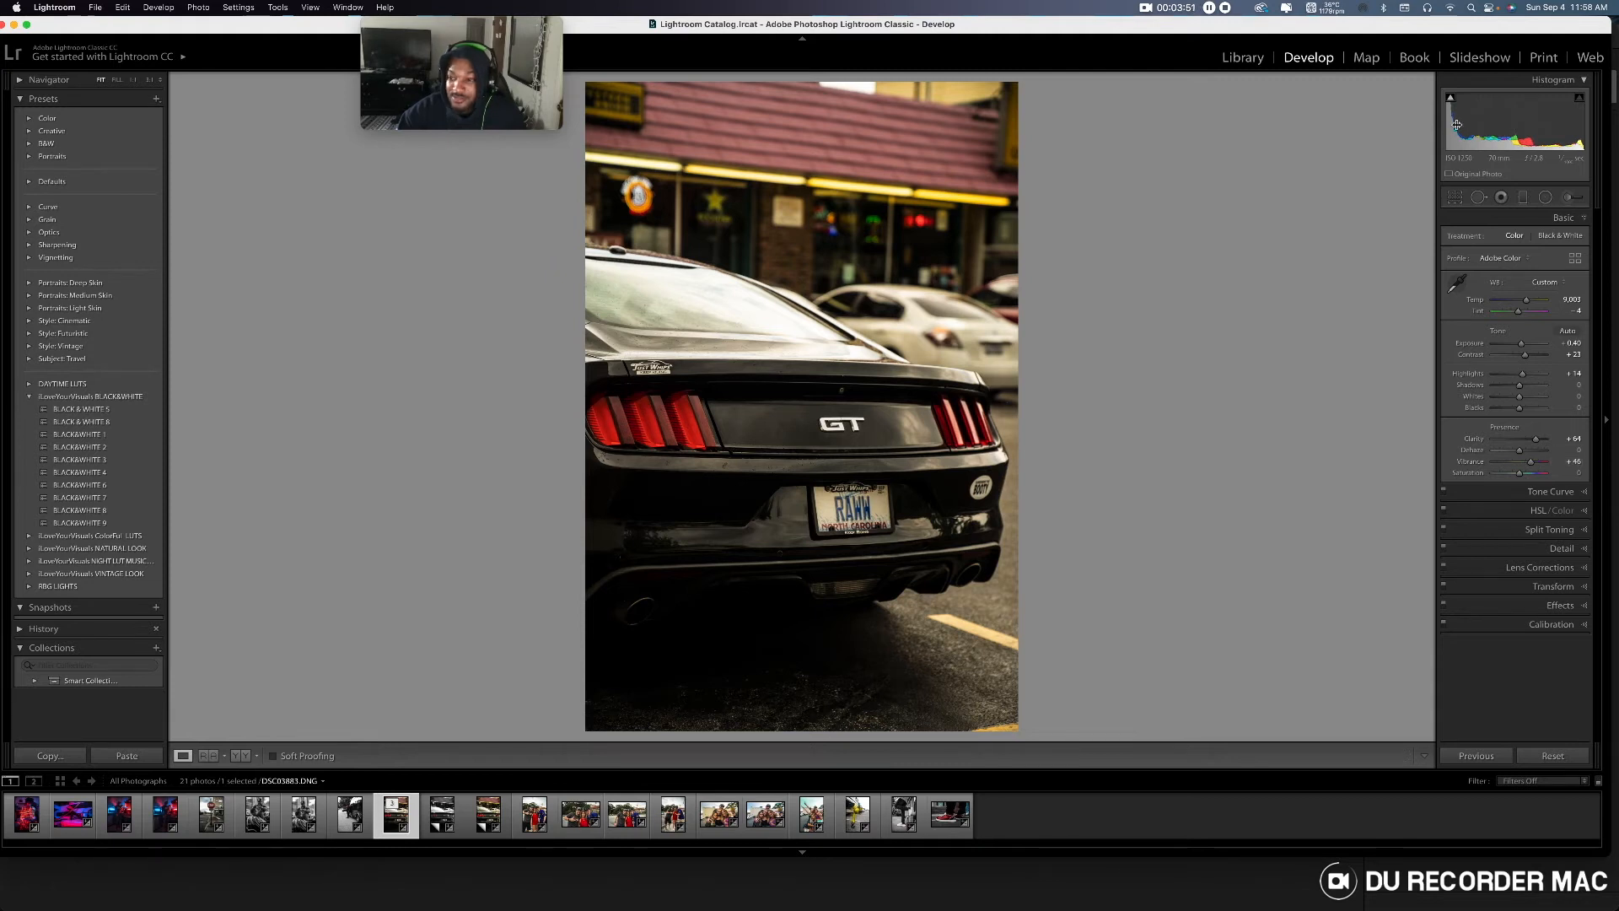
click(1579, 218)
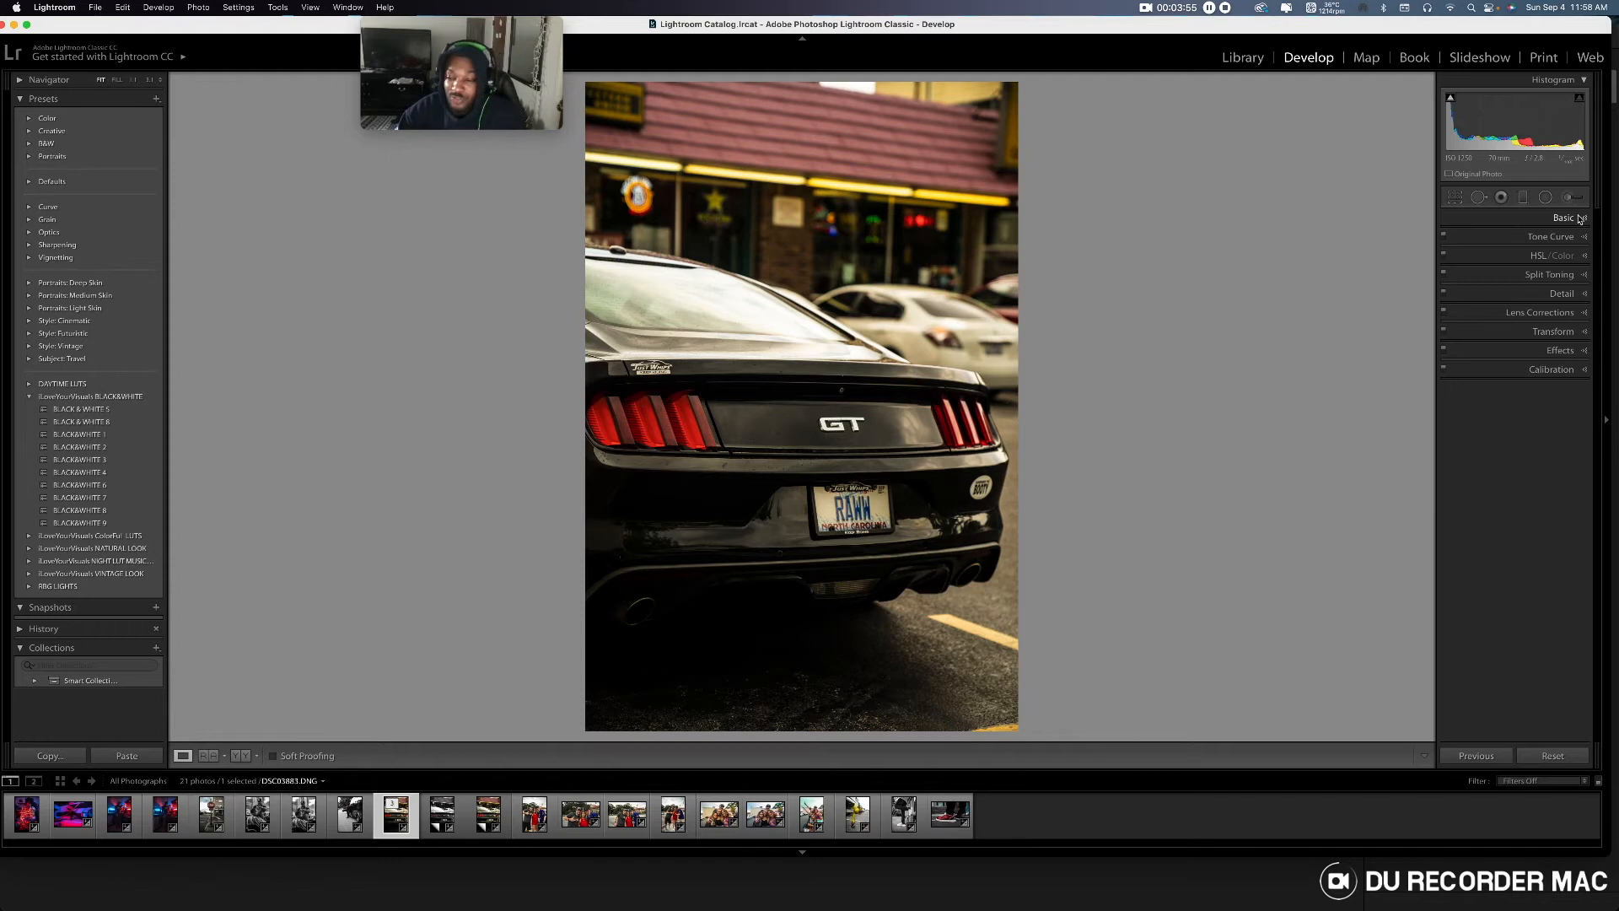
click(1570, 197)
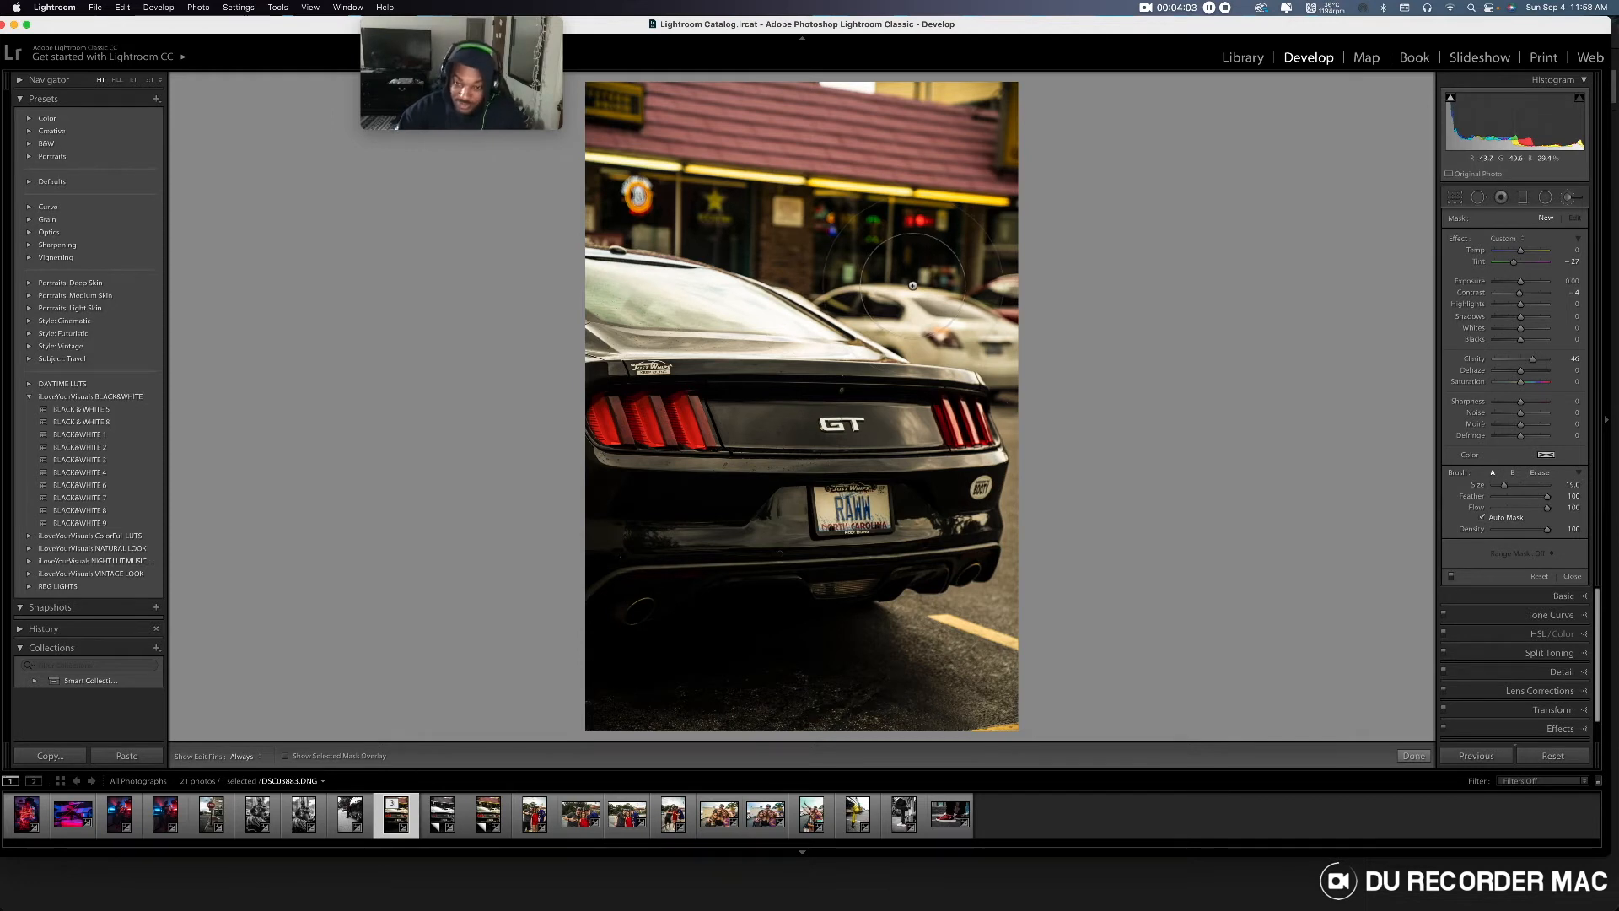
scroll(913, 285, up, 2)
scroll(913, 285, down, 5)
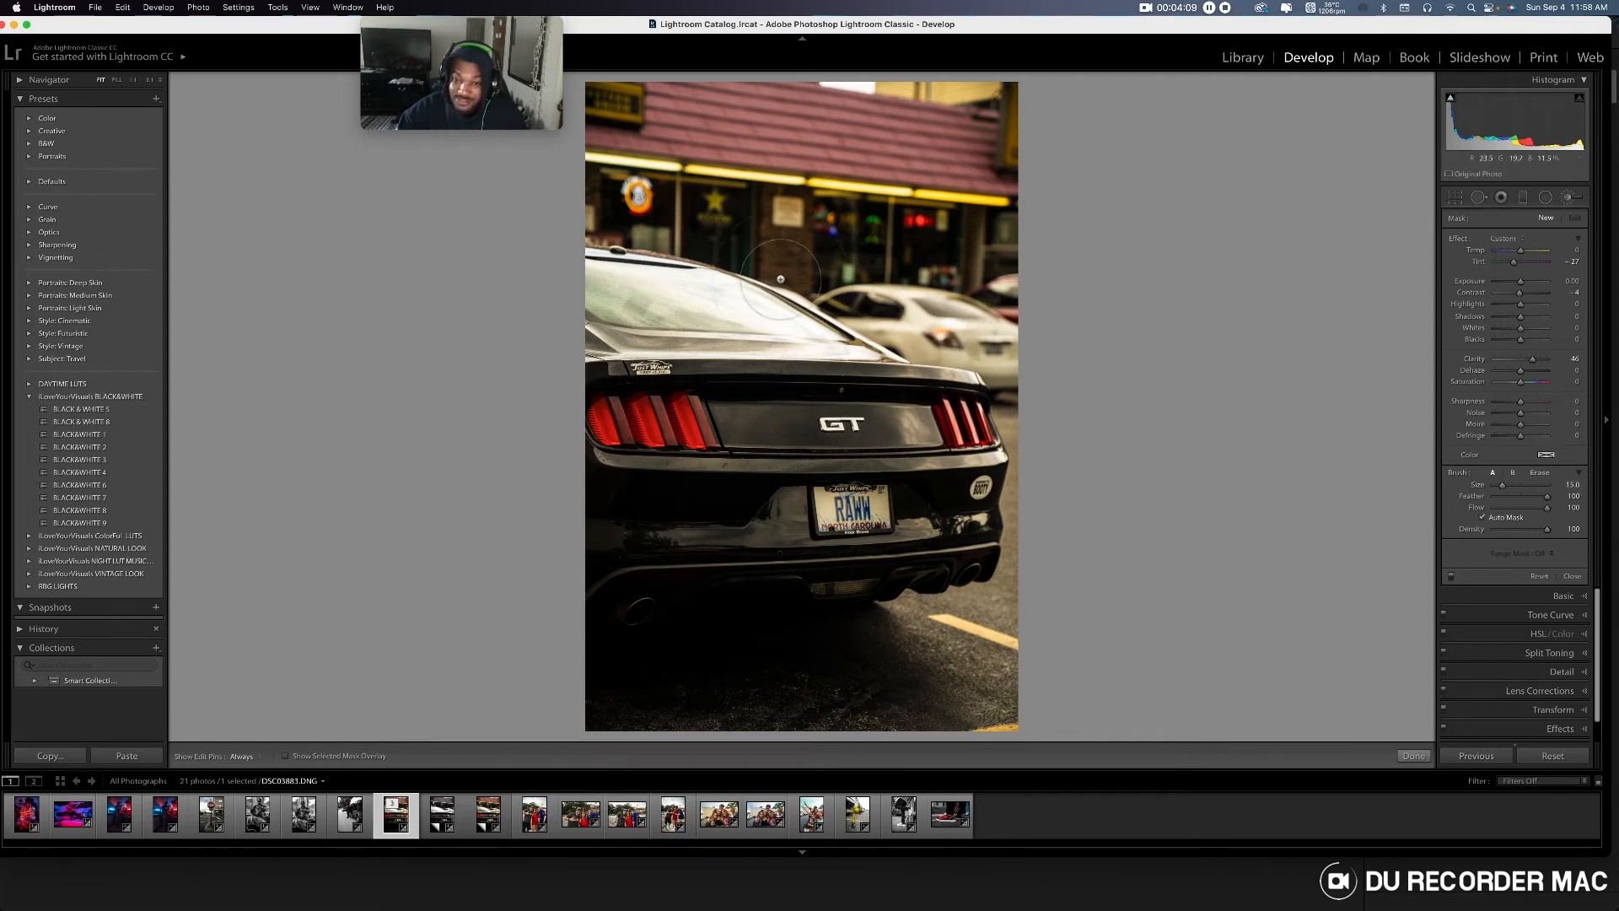
mouse_move(677, 301)
mouse_down()
mouse_move(730, 320)
mouse_move(741, 278)
mouse_move(649, 332)
mouse_move(751, 328)
mouse_up()
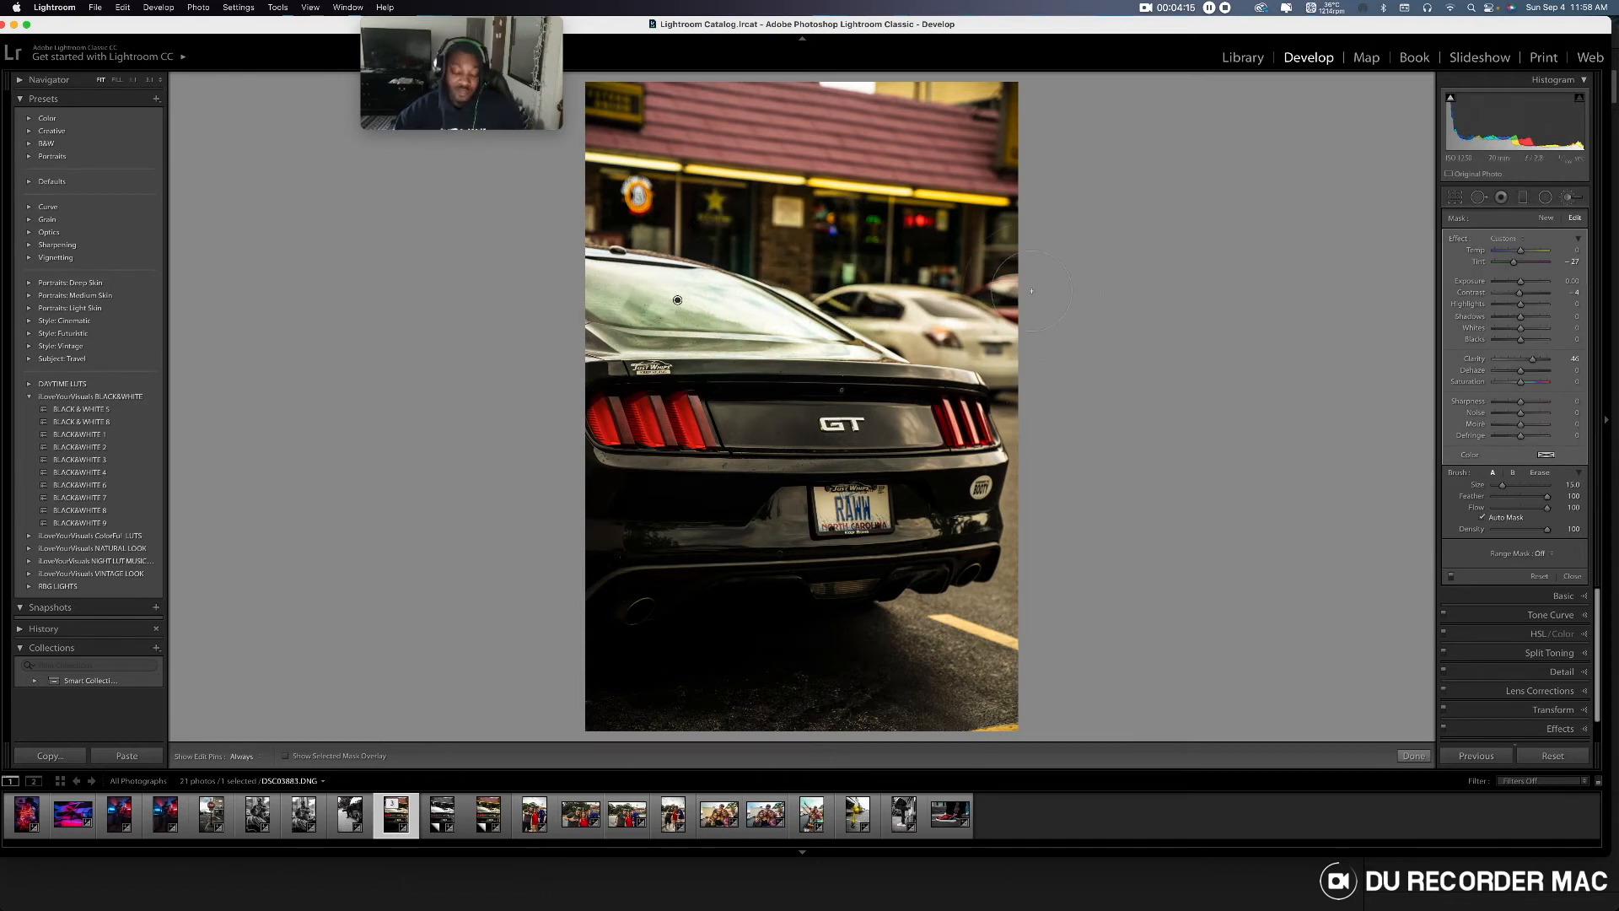
key(super+z)
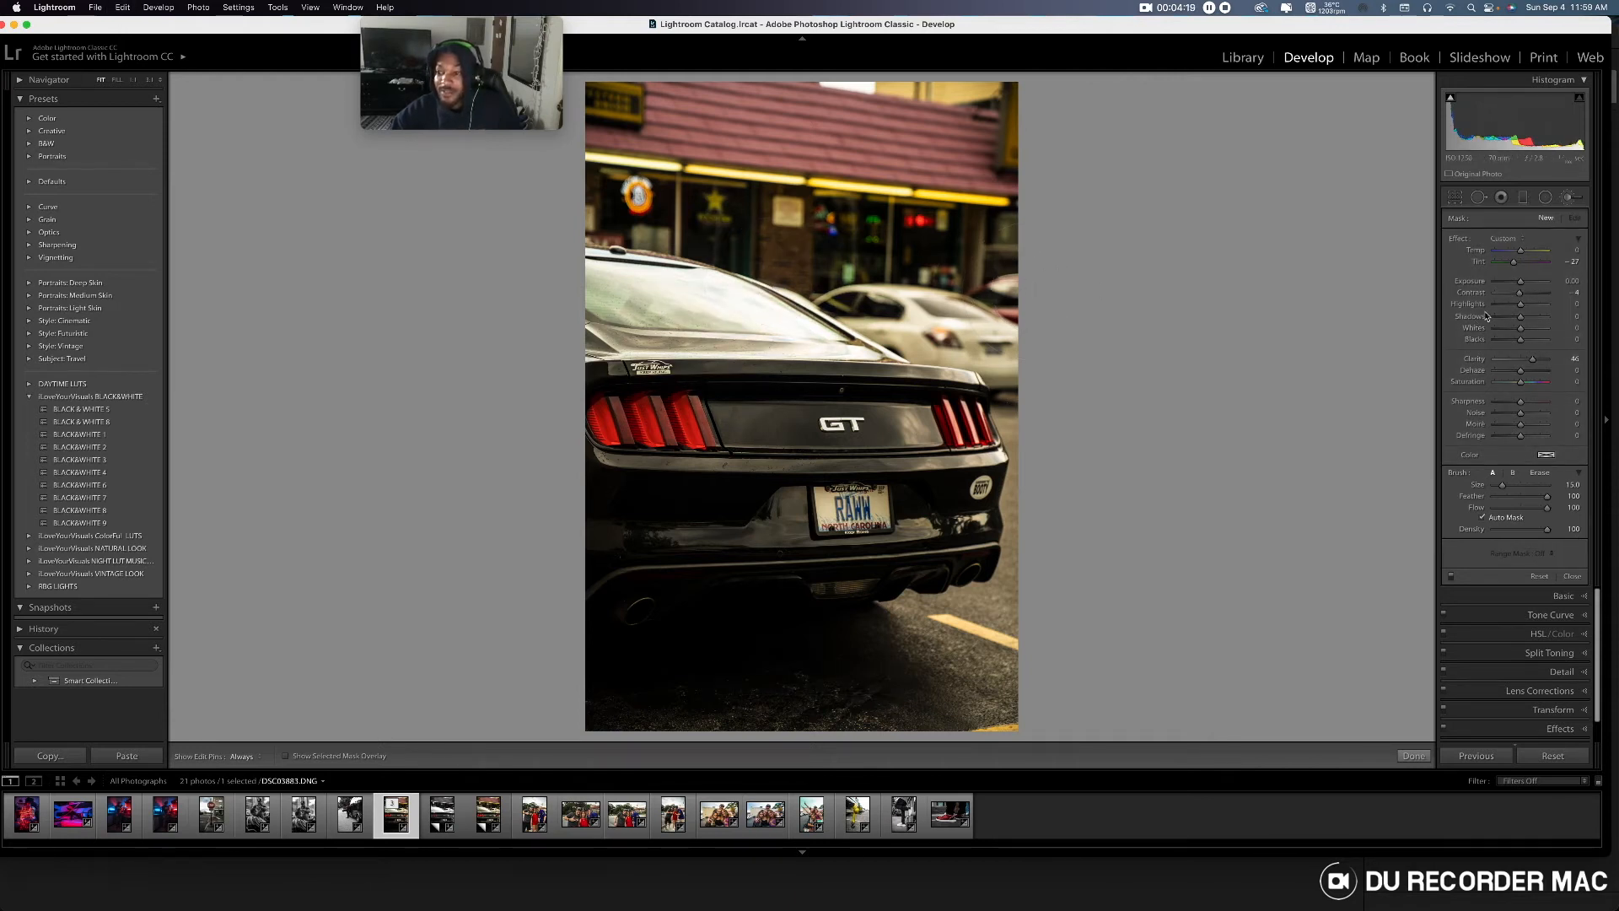
click(1574, 199)
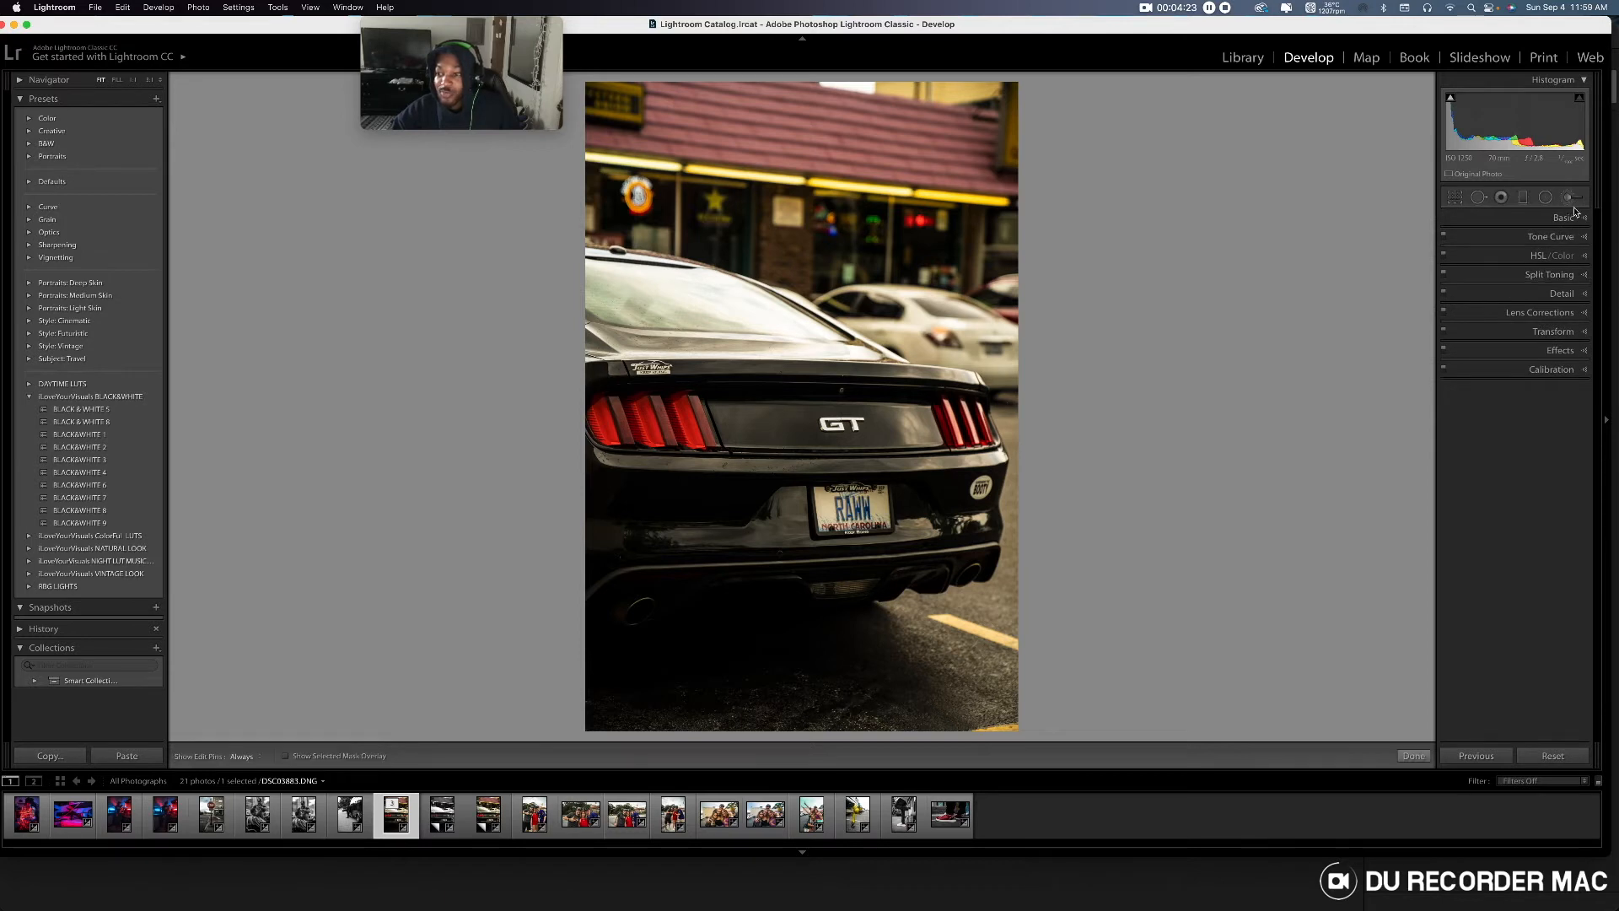
- Reopen the Adjustment Brush and reset its clarity, contrast and tint to 0
click(1569, 201)
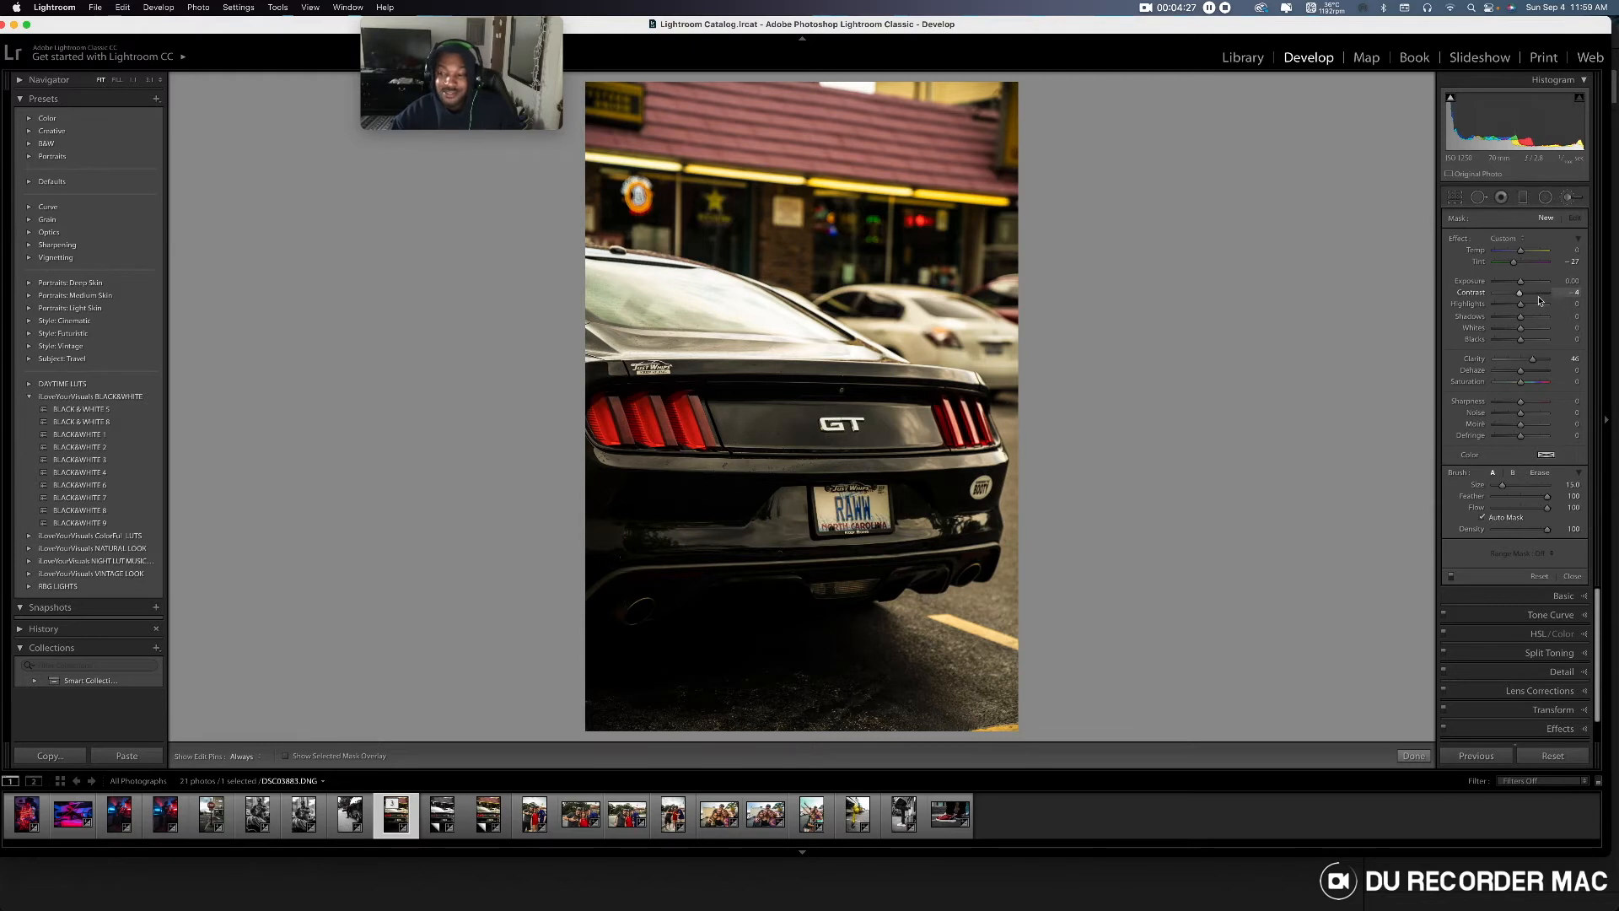
click(1567, 358)
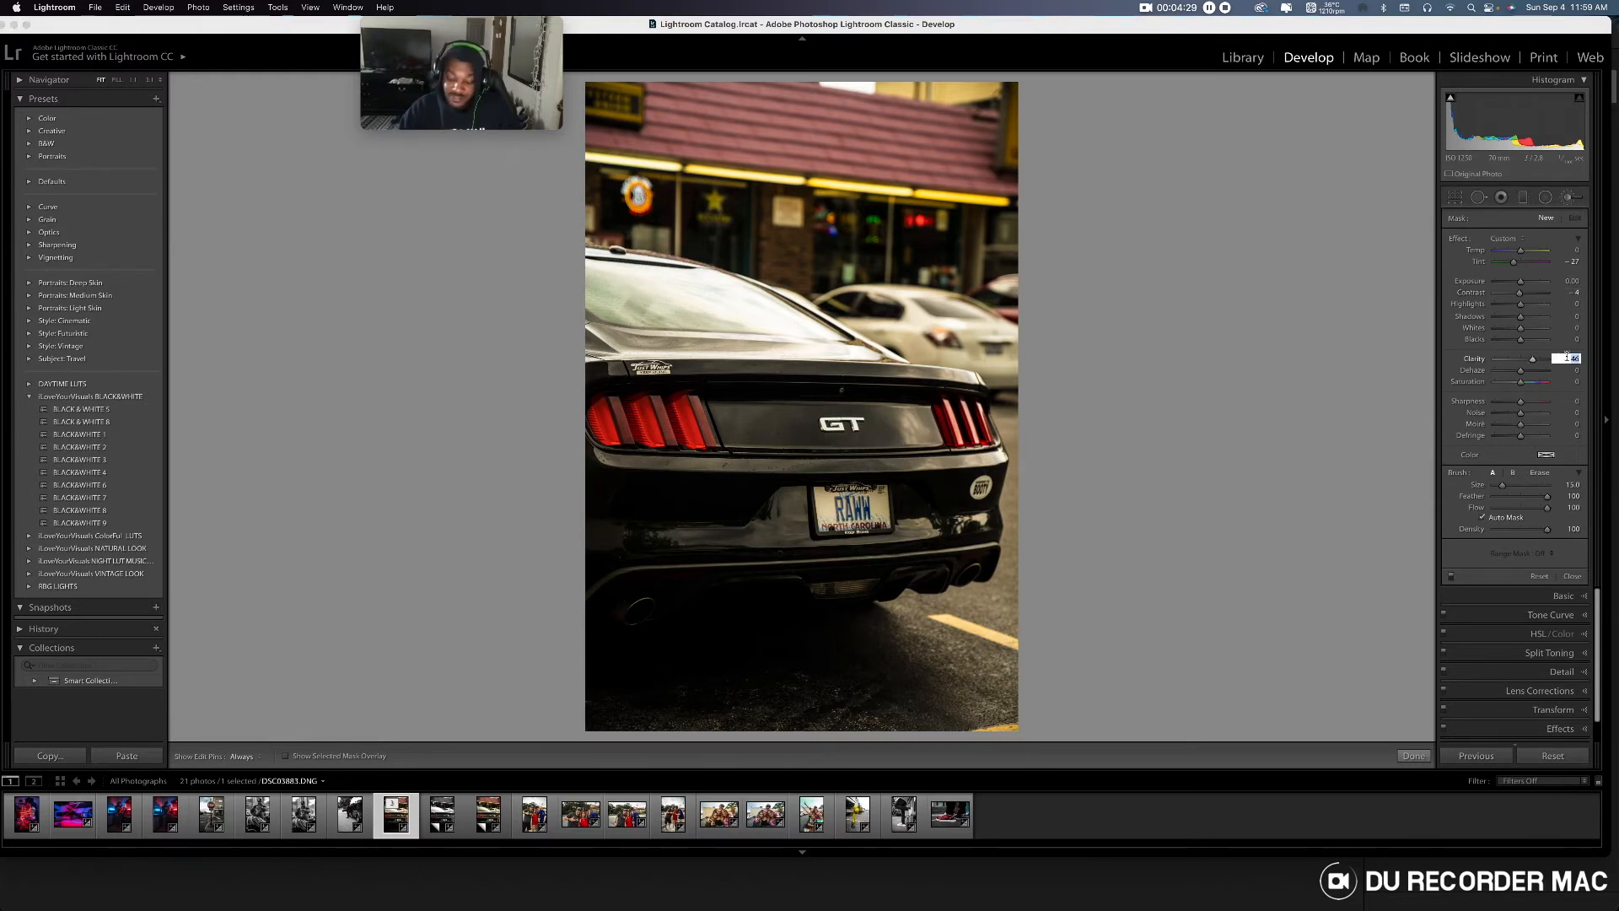
text(0)
key(Return)
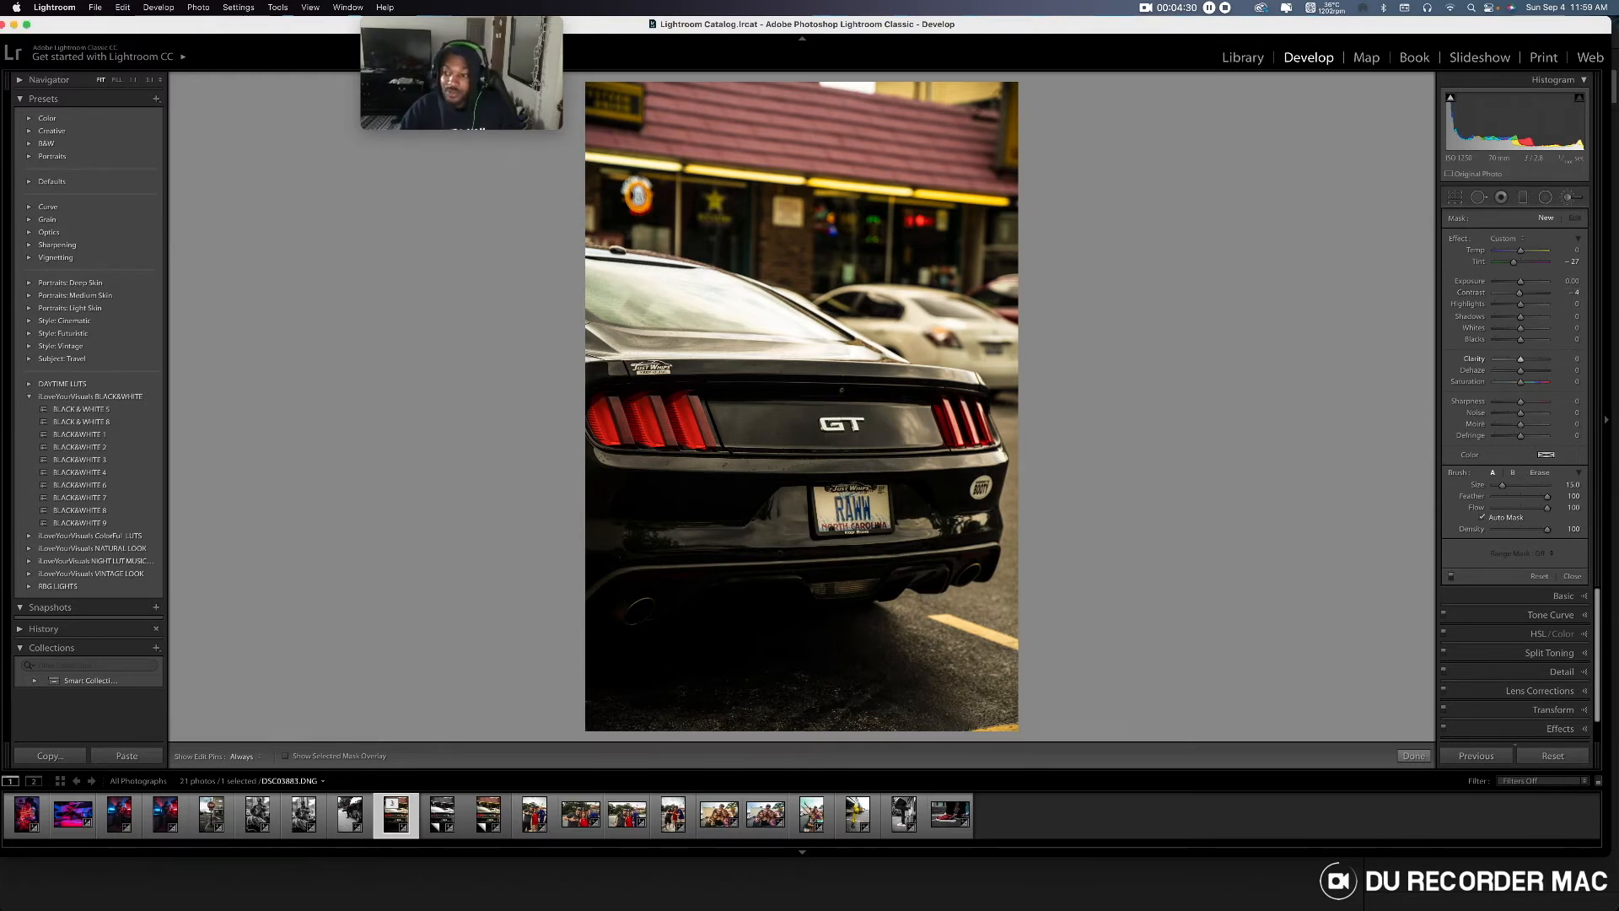
click(1574, 294)
text(0)
key(Return)
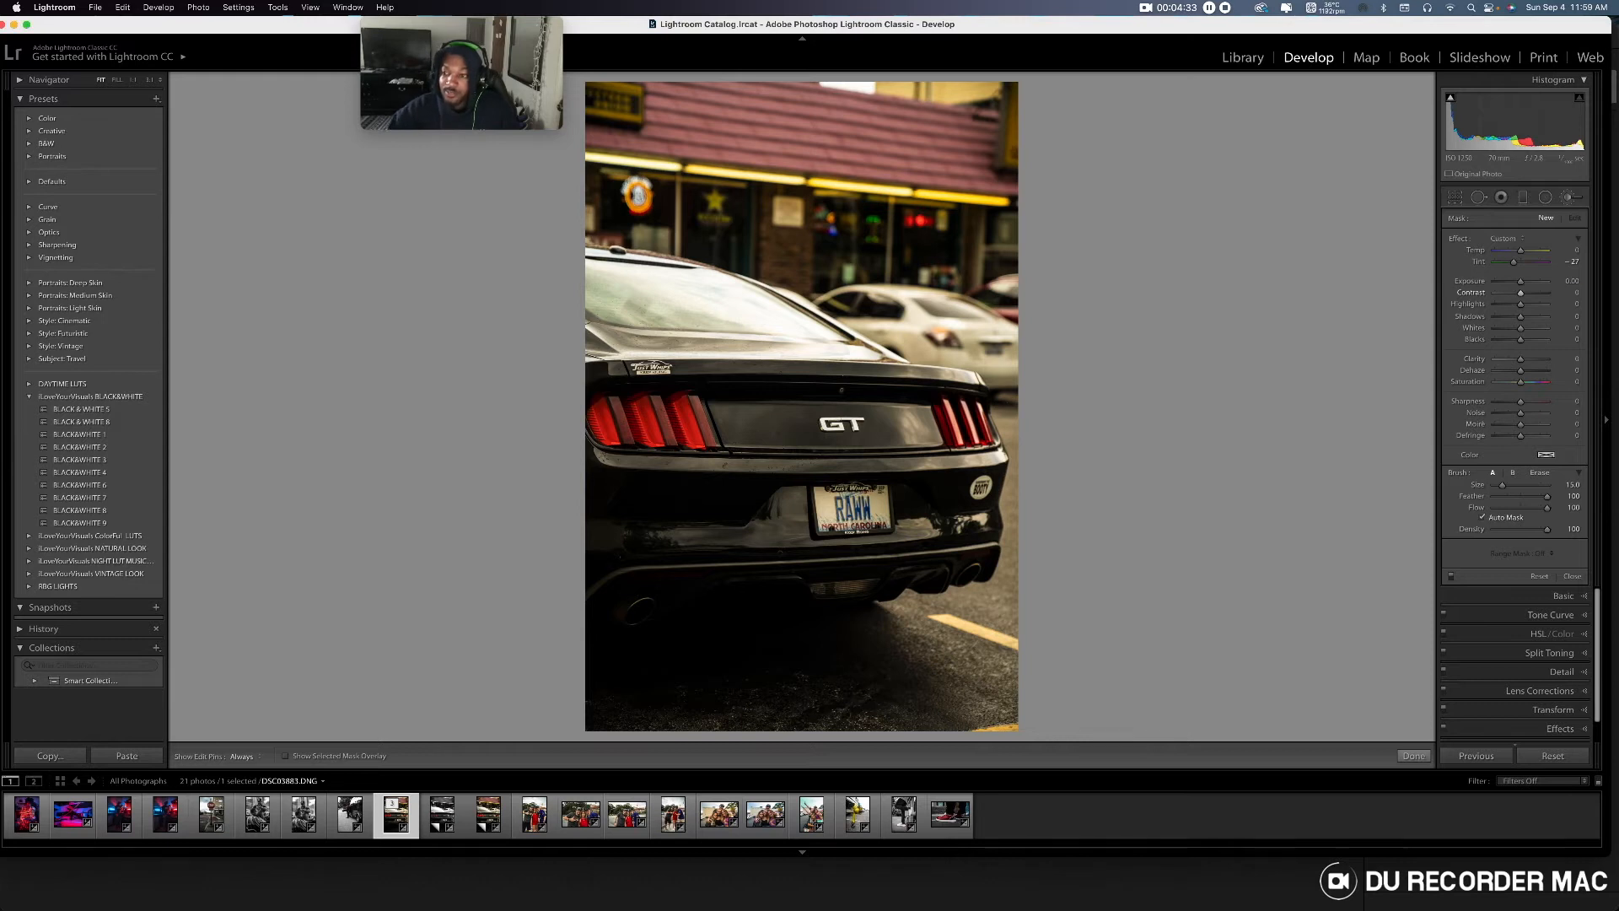
text(0)
key(Return)
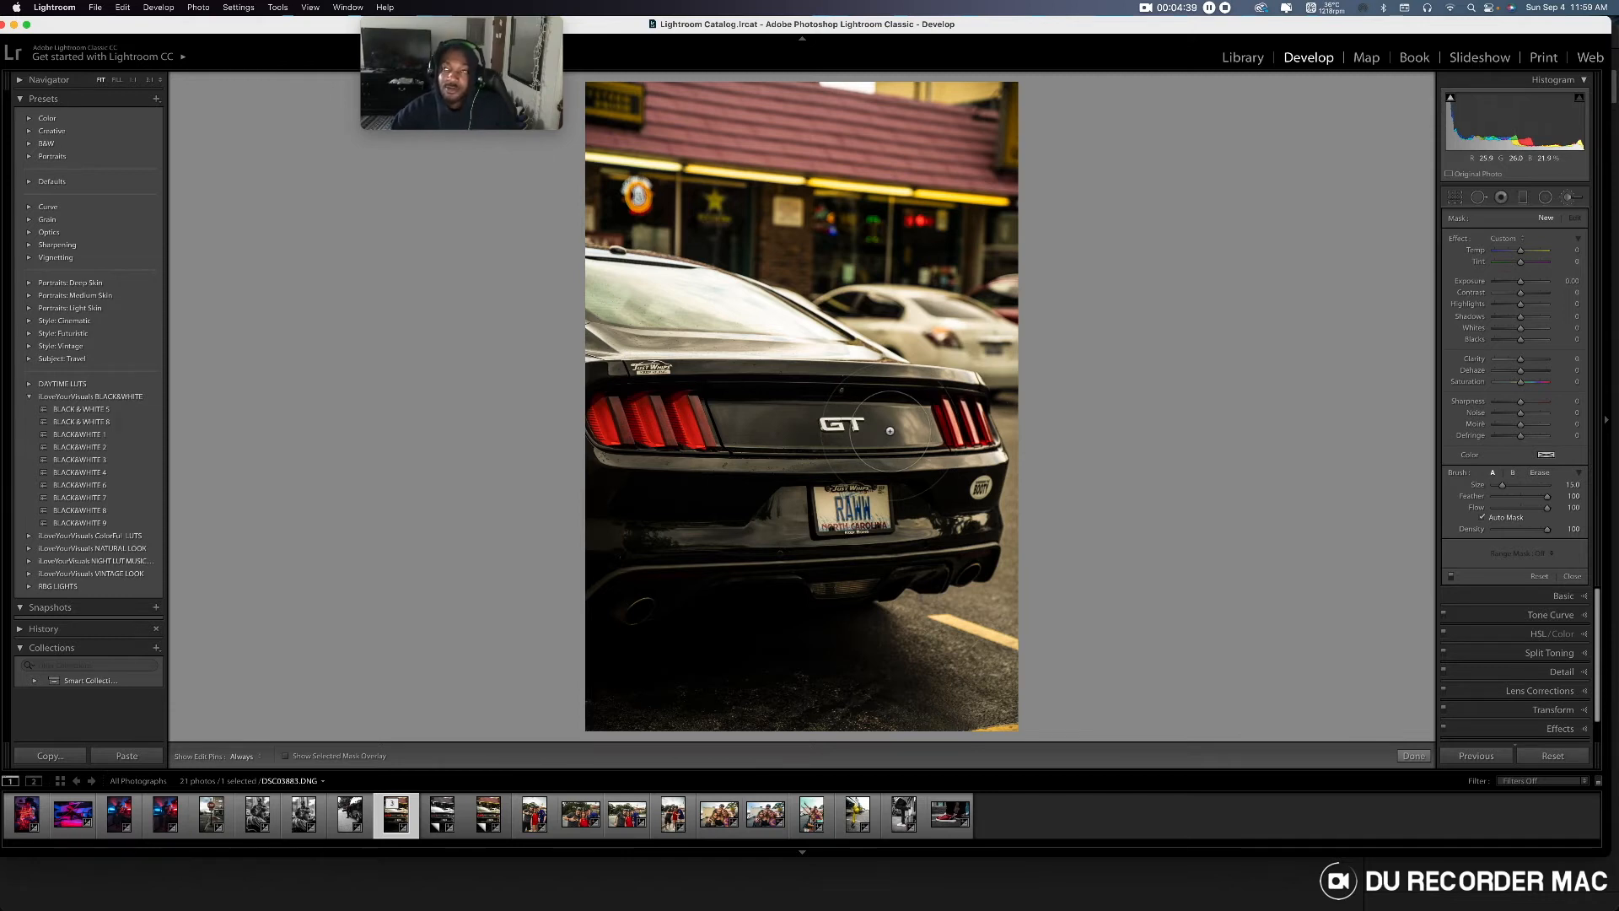
- Paint a brush mask over the Mustang's trunk and rear bumper with the mask overlay shown, and close the brush with the overlay off
key(o)
key(h)
mouse_move(784, 394)
mouse_down()
mouse_move(836, 411)
mouse_move(737, 401)
mouse_move(820, 365)
mouse_move(844, 398)
mouse_move(757, 459)
mouse_move(684, 414)
mouse_move(828, 457)
mouse_move(722, 463)
mouse_up()
key(h)
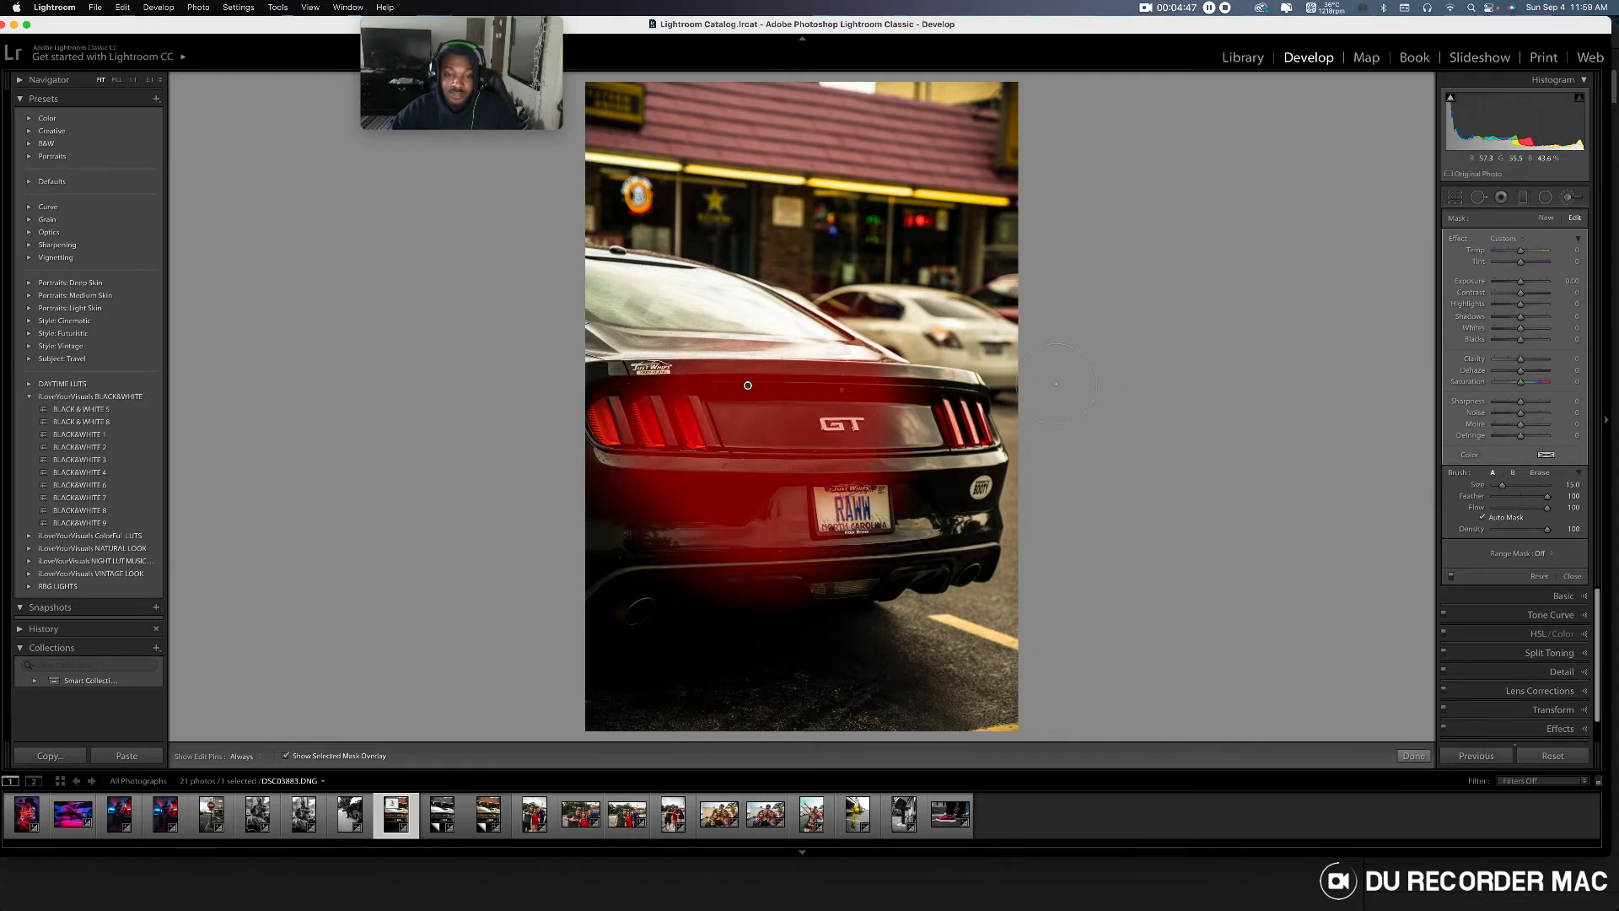
key(o)
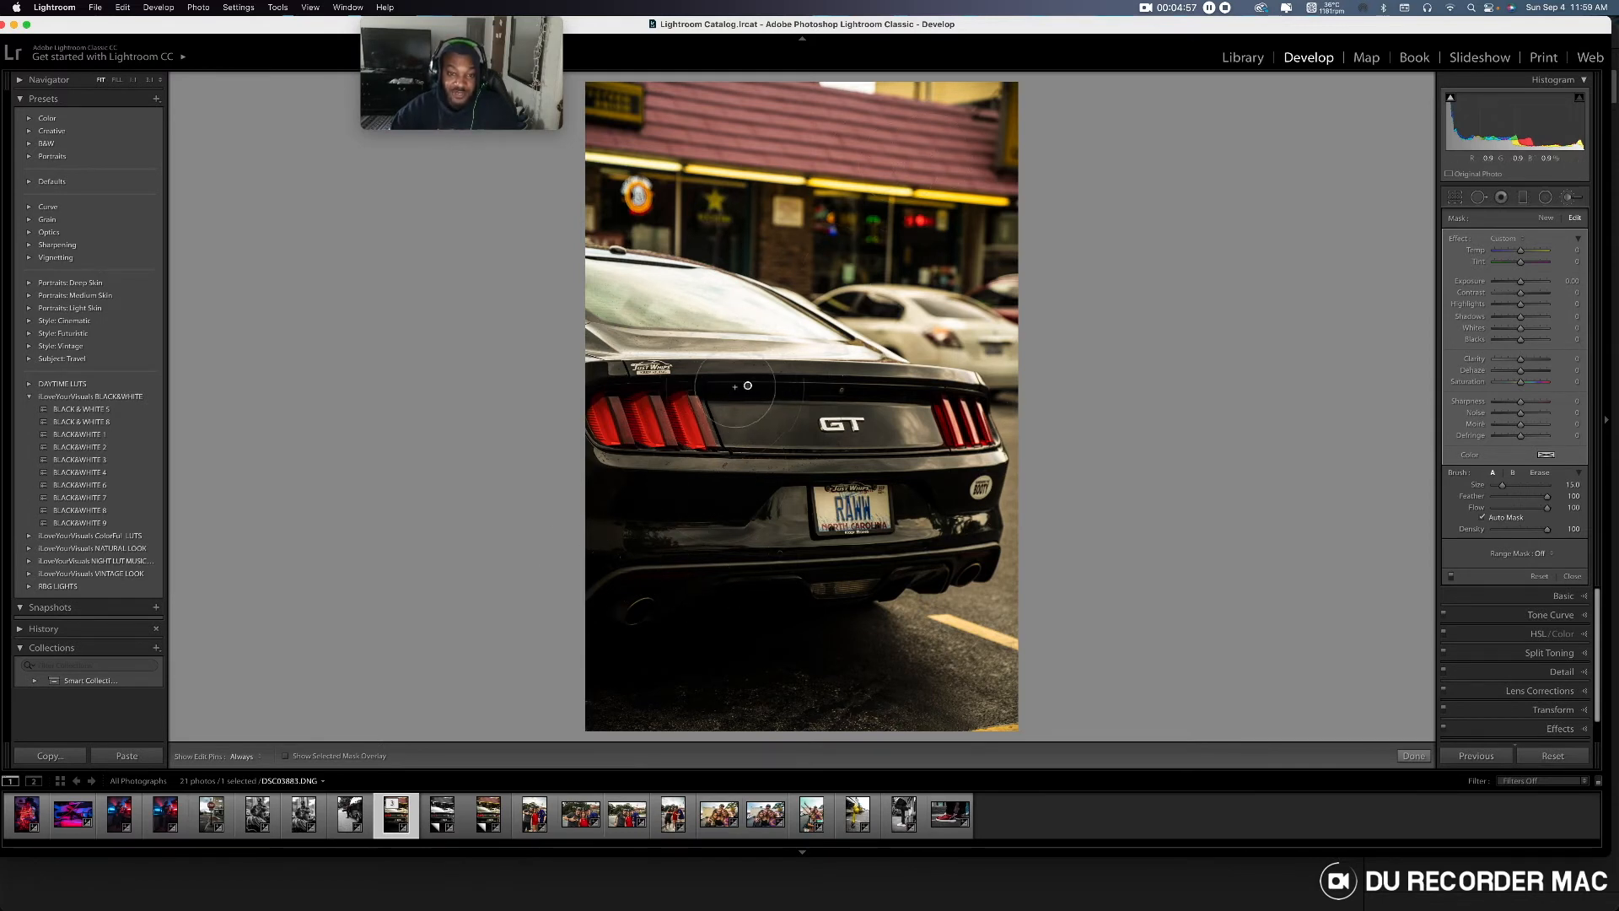
key(h)
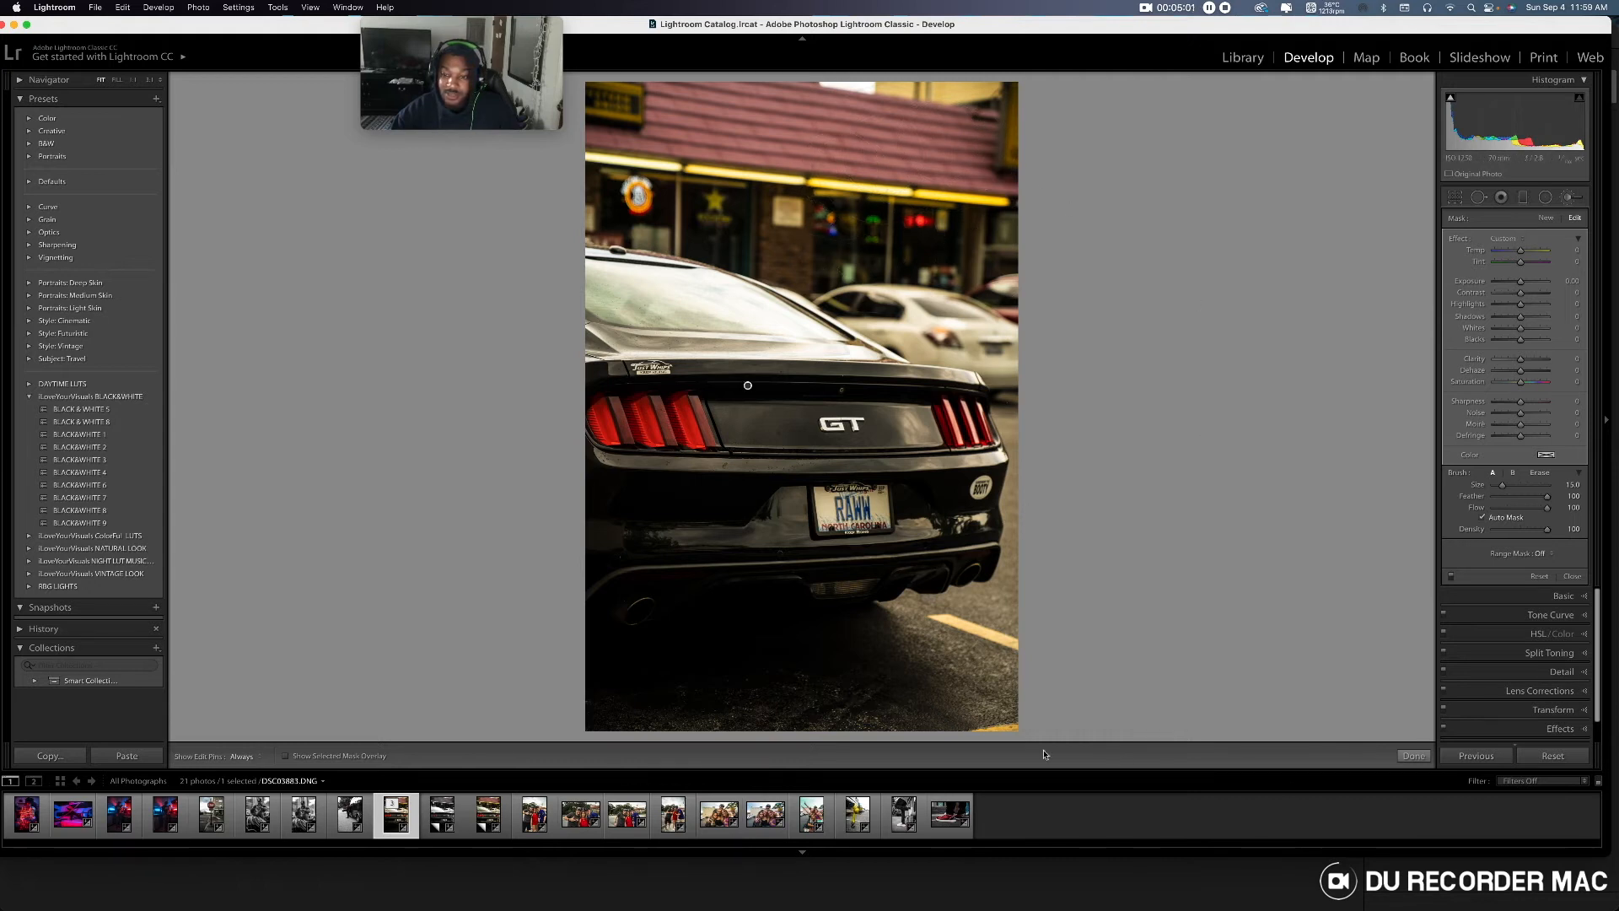
click(1415, 755)
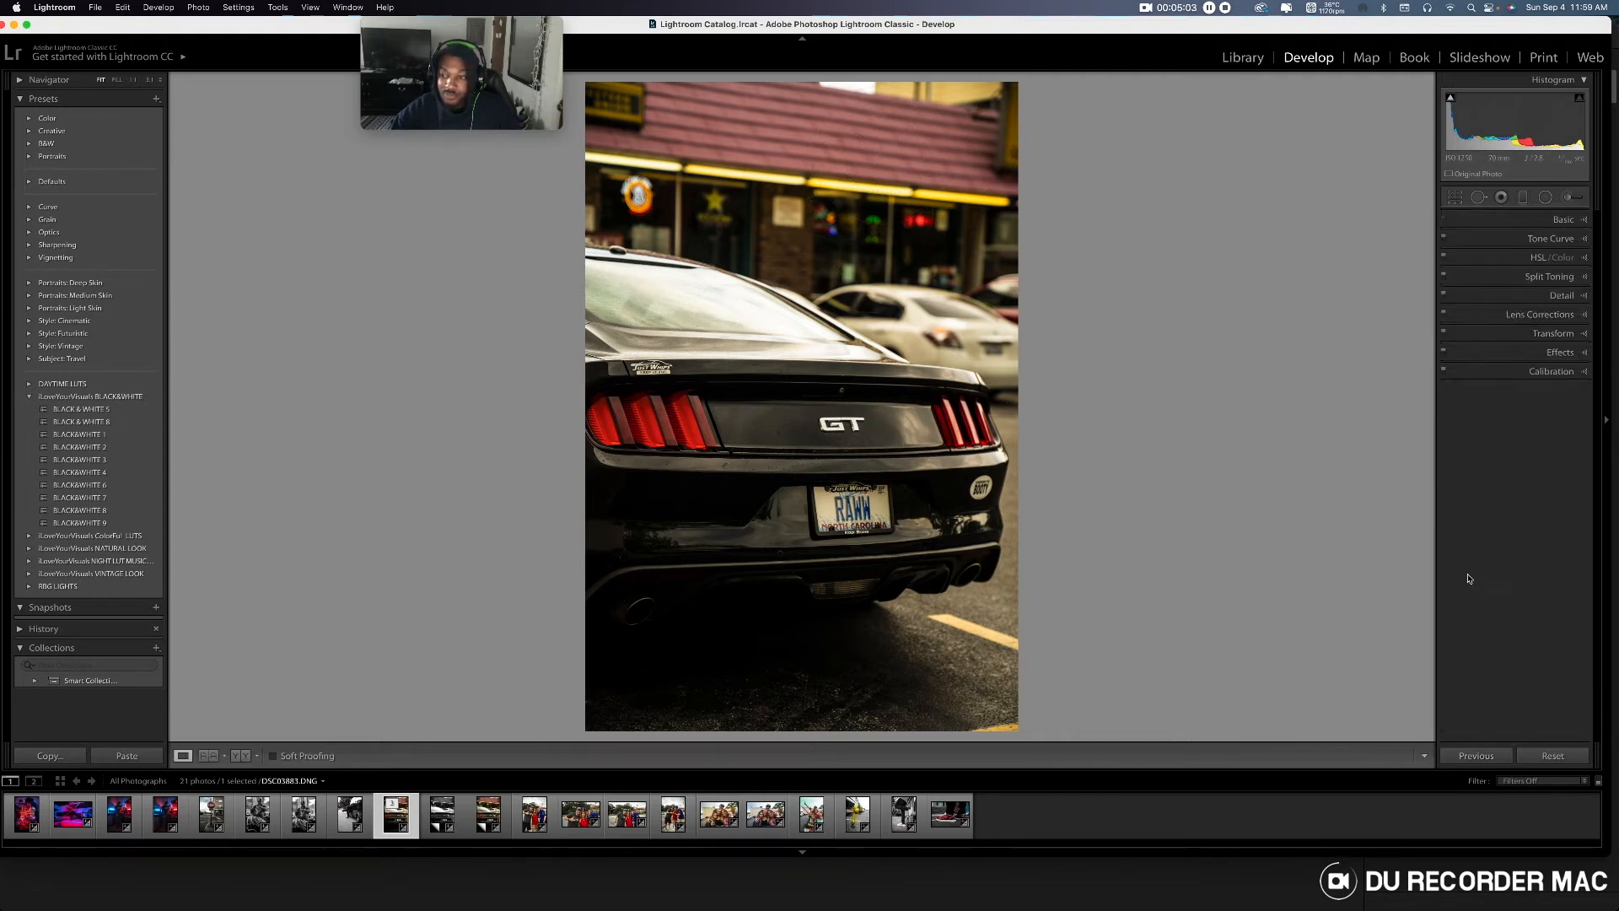
- Reopen the Adjustment Brush and compare the masks on the Mustang and the storefront with the overlay, ending on the car's mask
click(1584, 198)
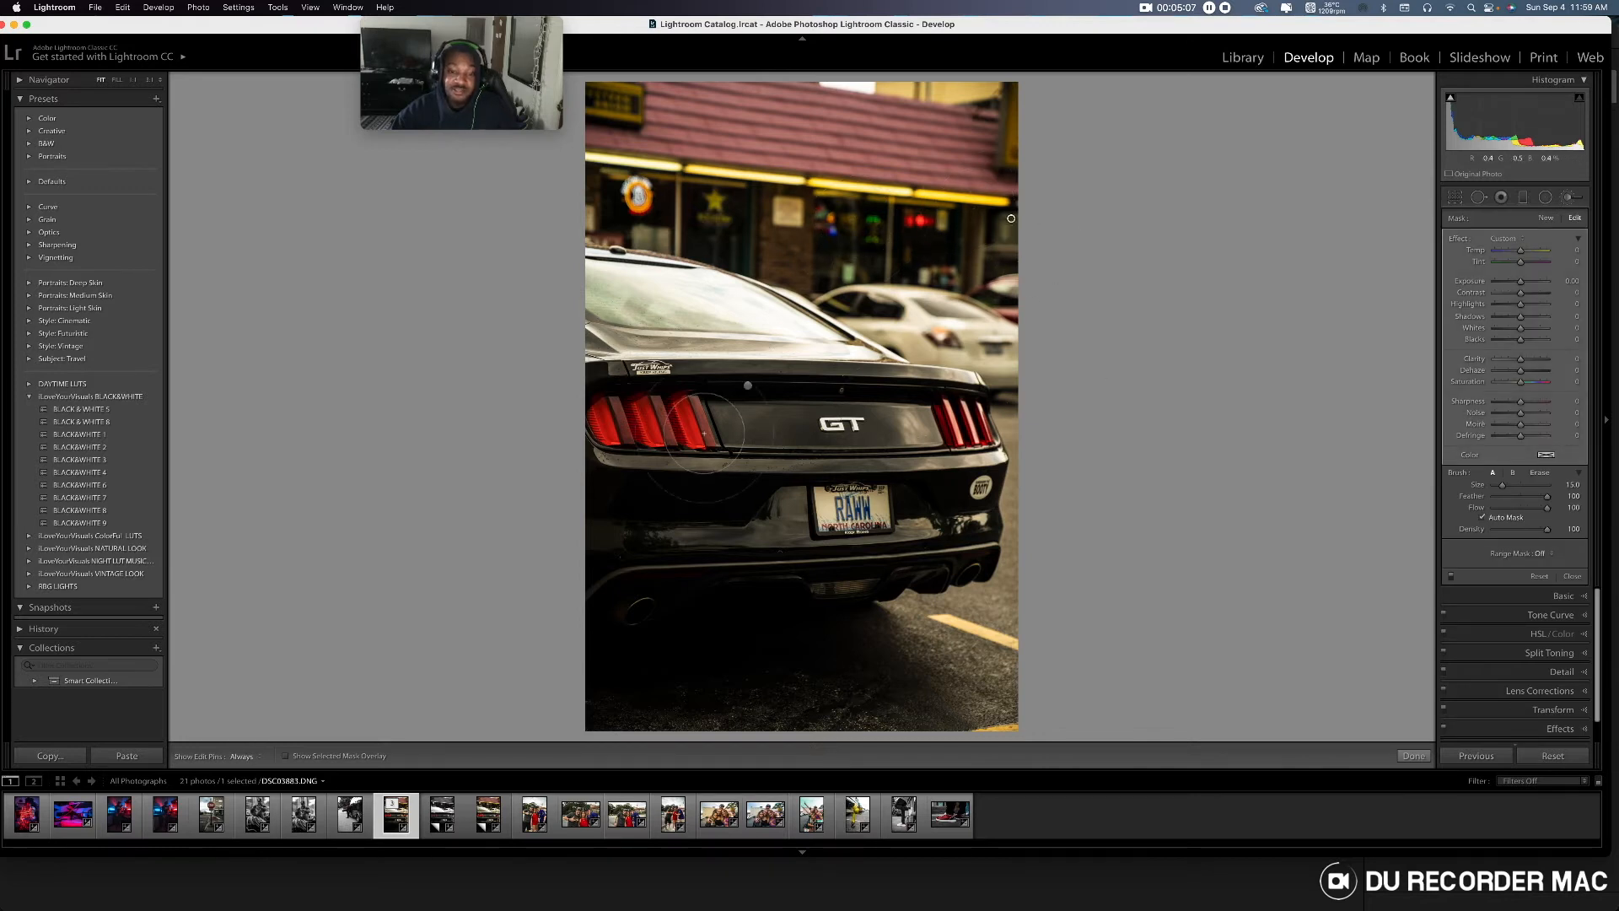
click(748, 385)
key(o)
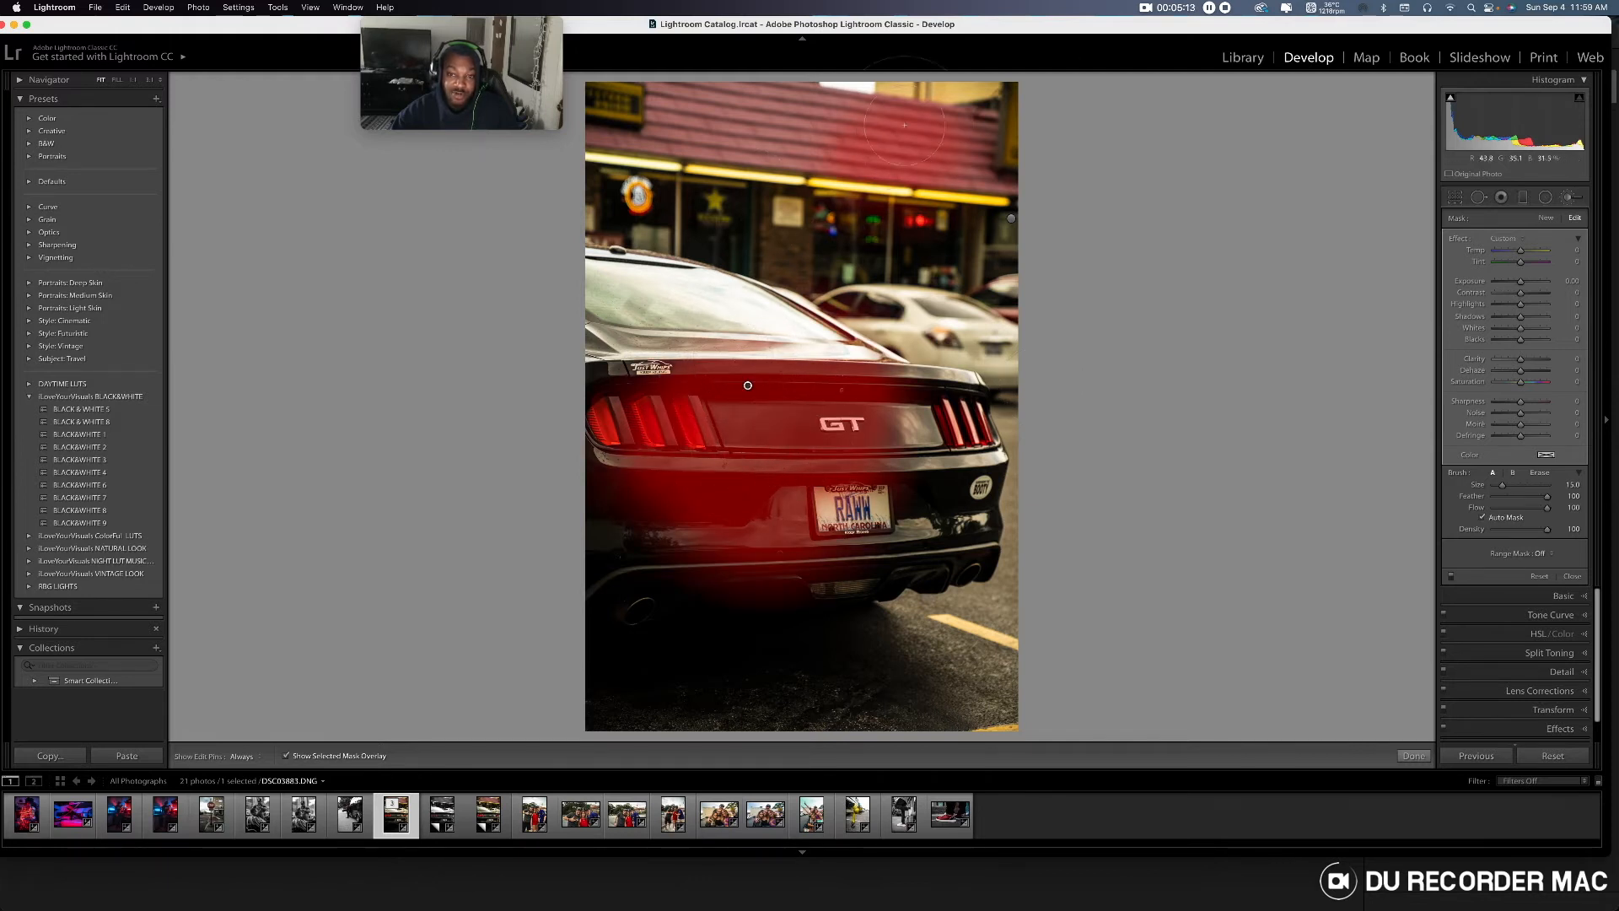
key(o)
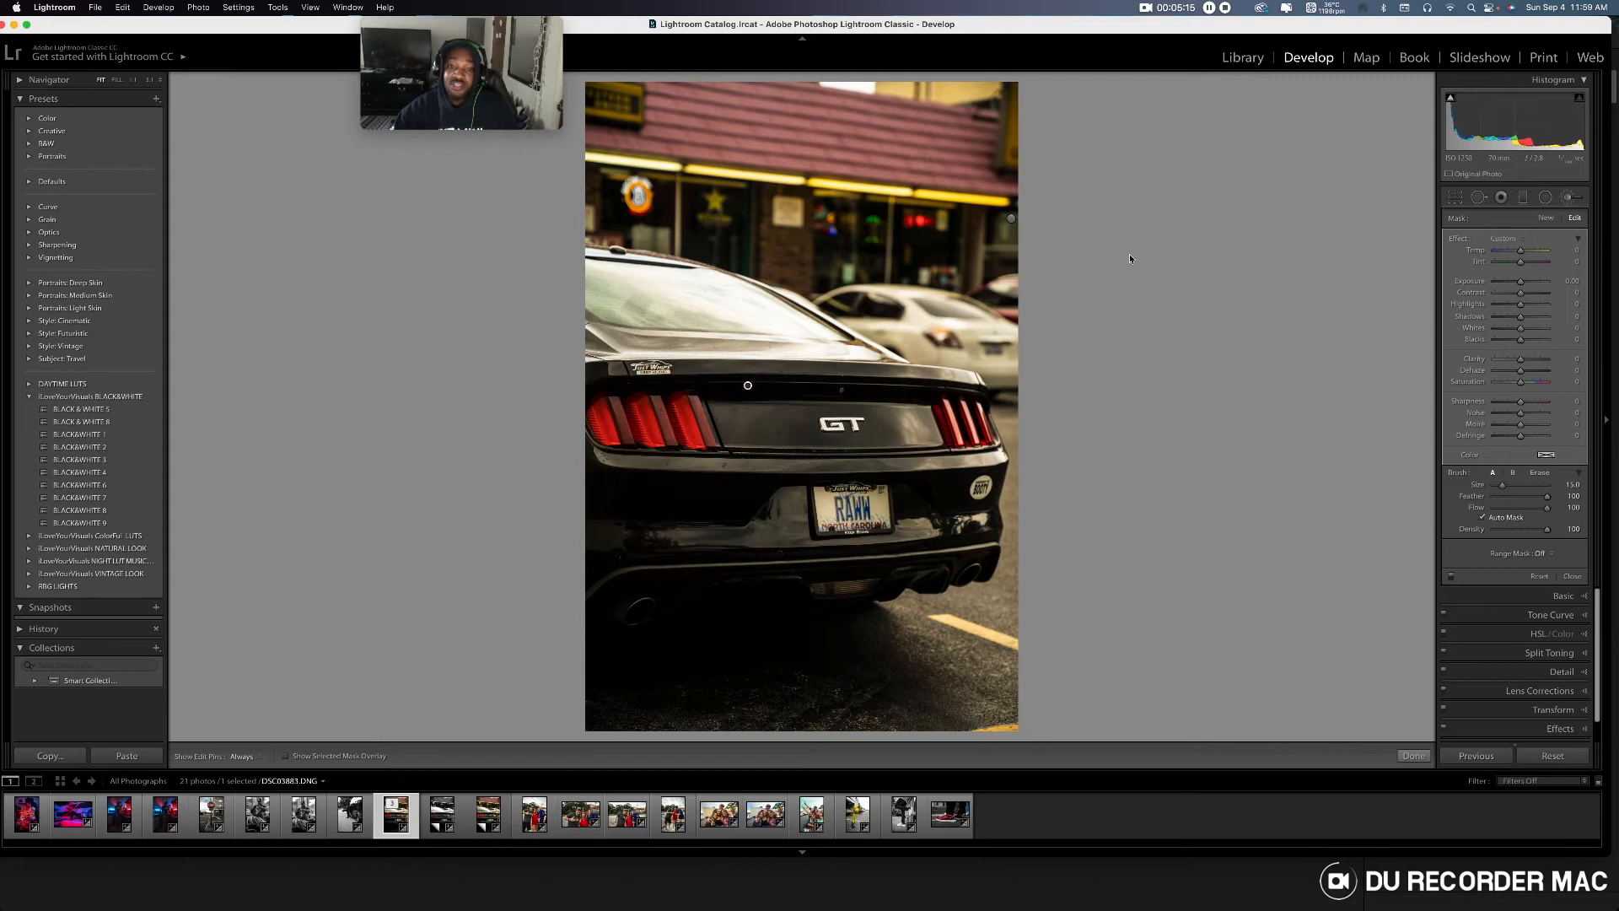
key(o)
key(o)
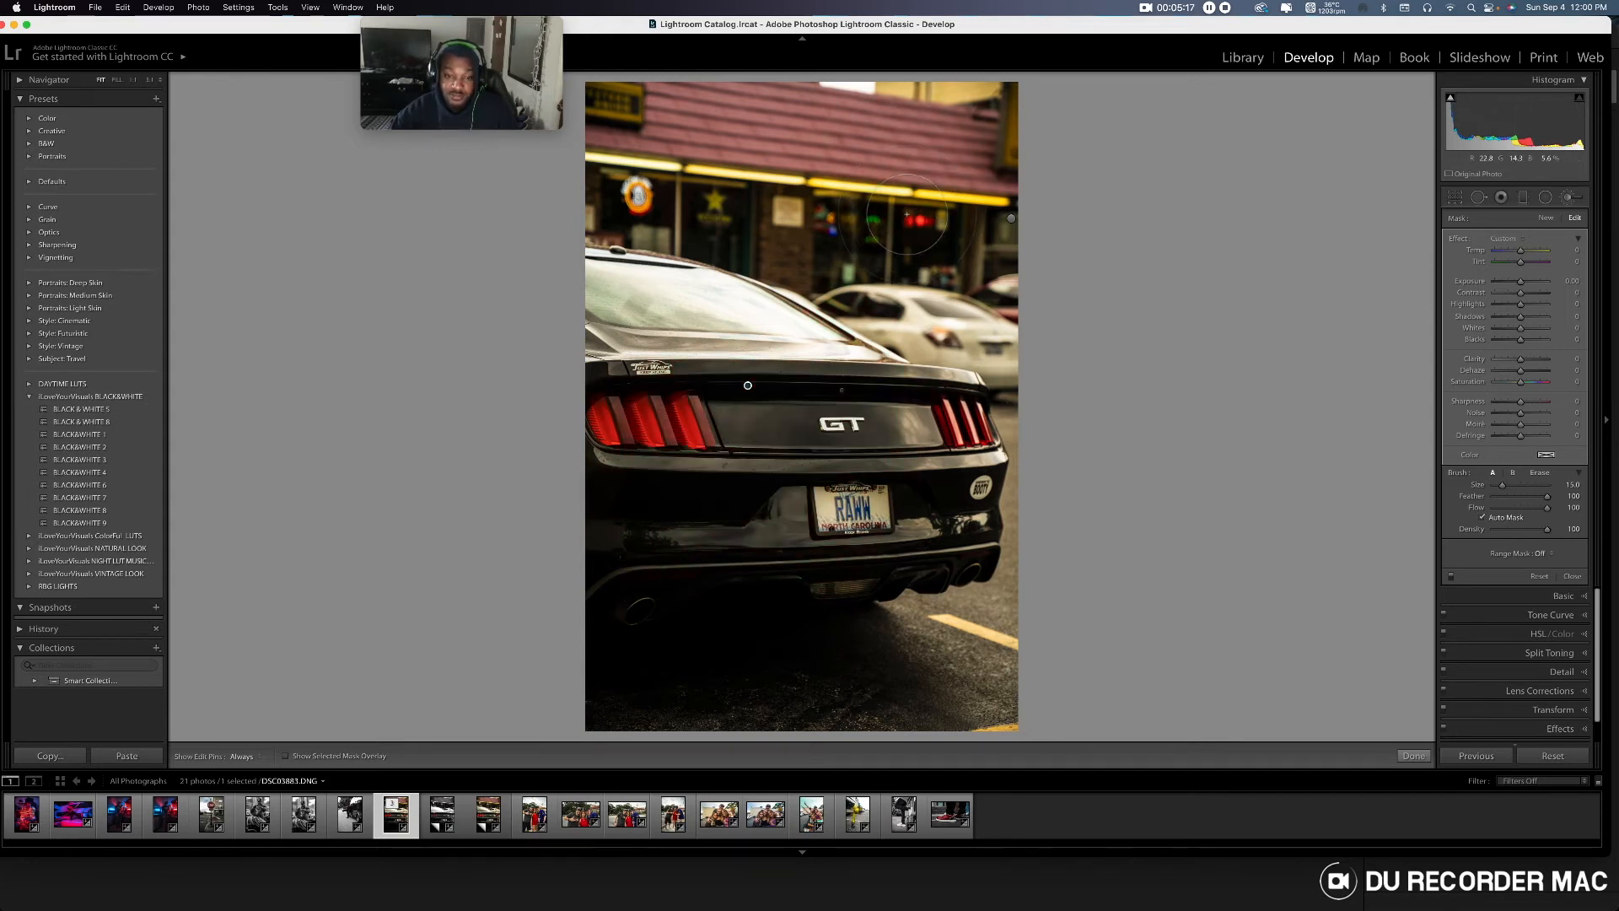
key(o)
key(o)
key(o)
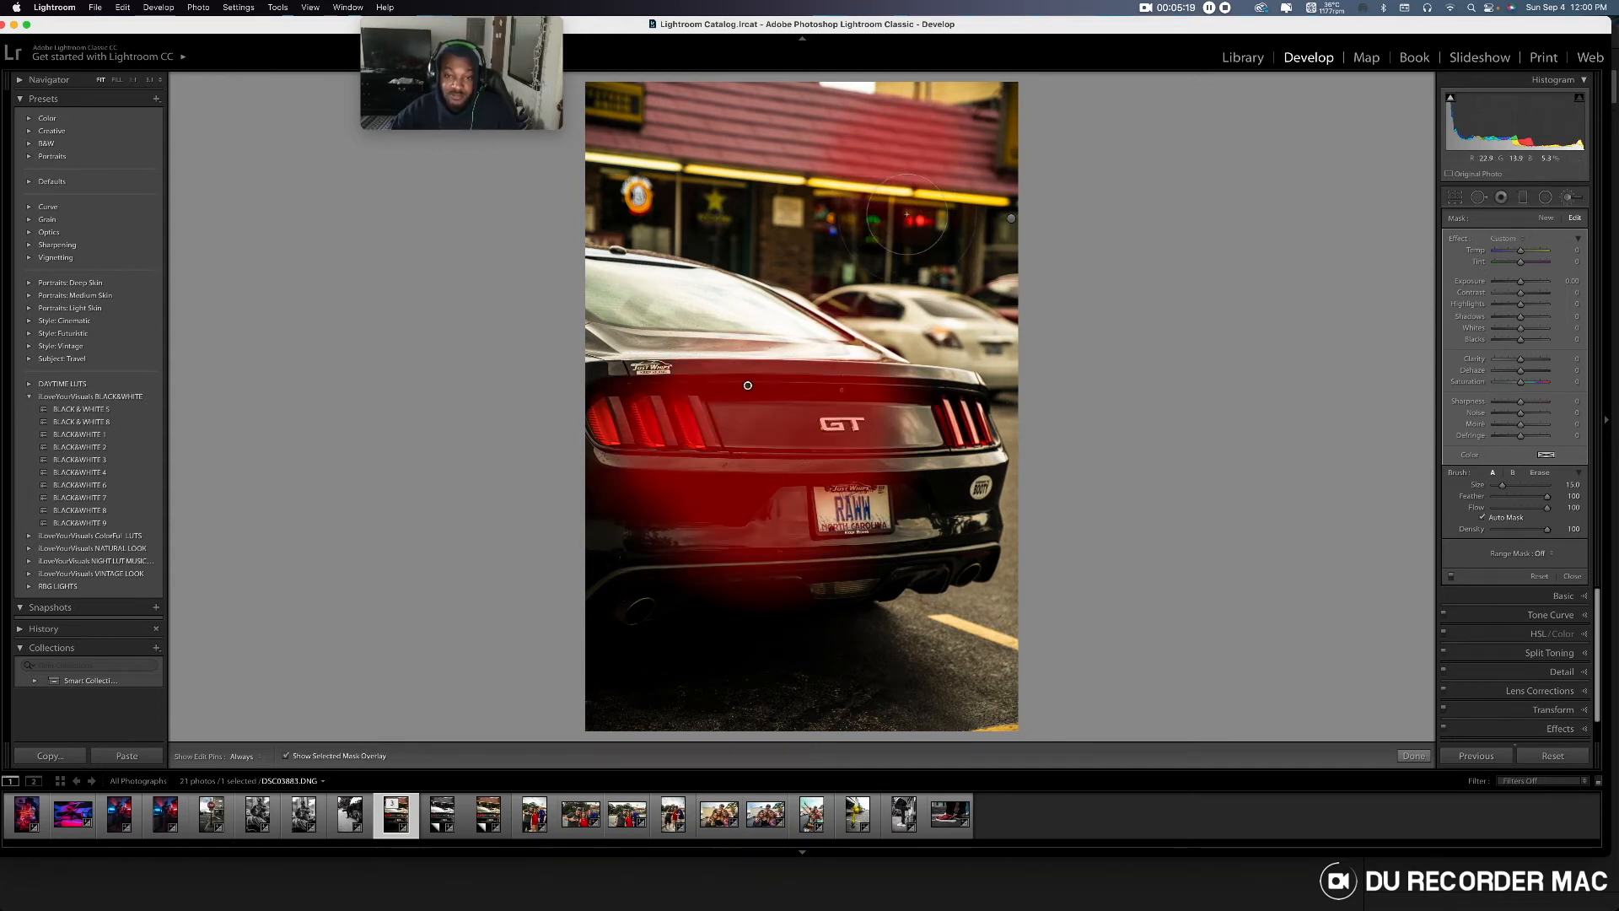
click(1012, 221)
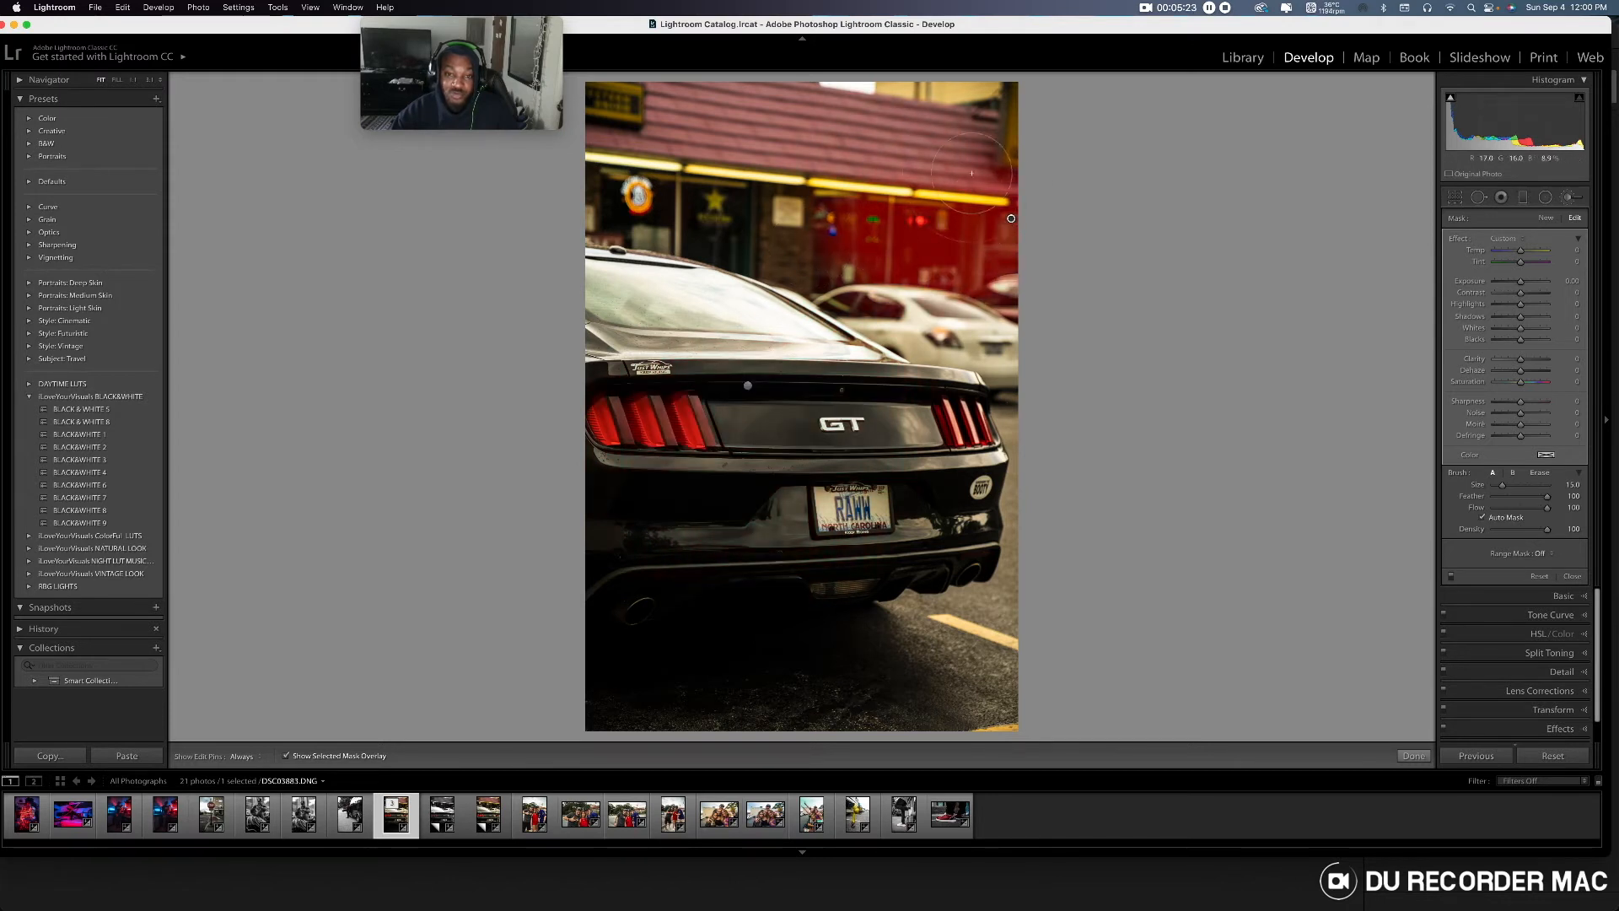
click(748, 385)
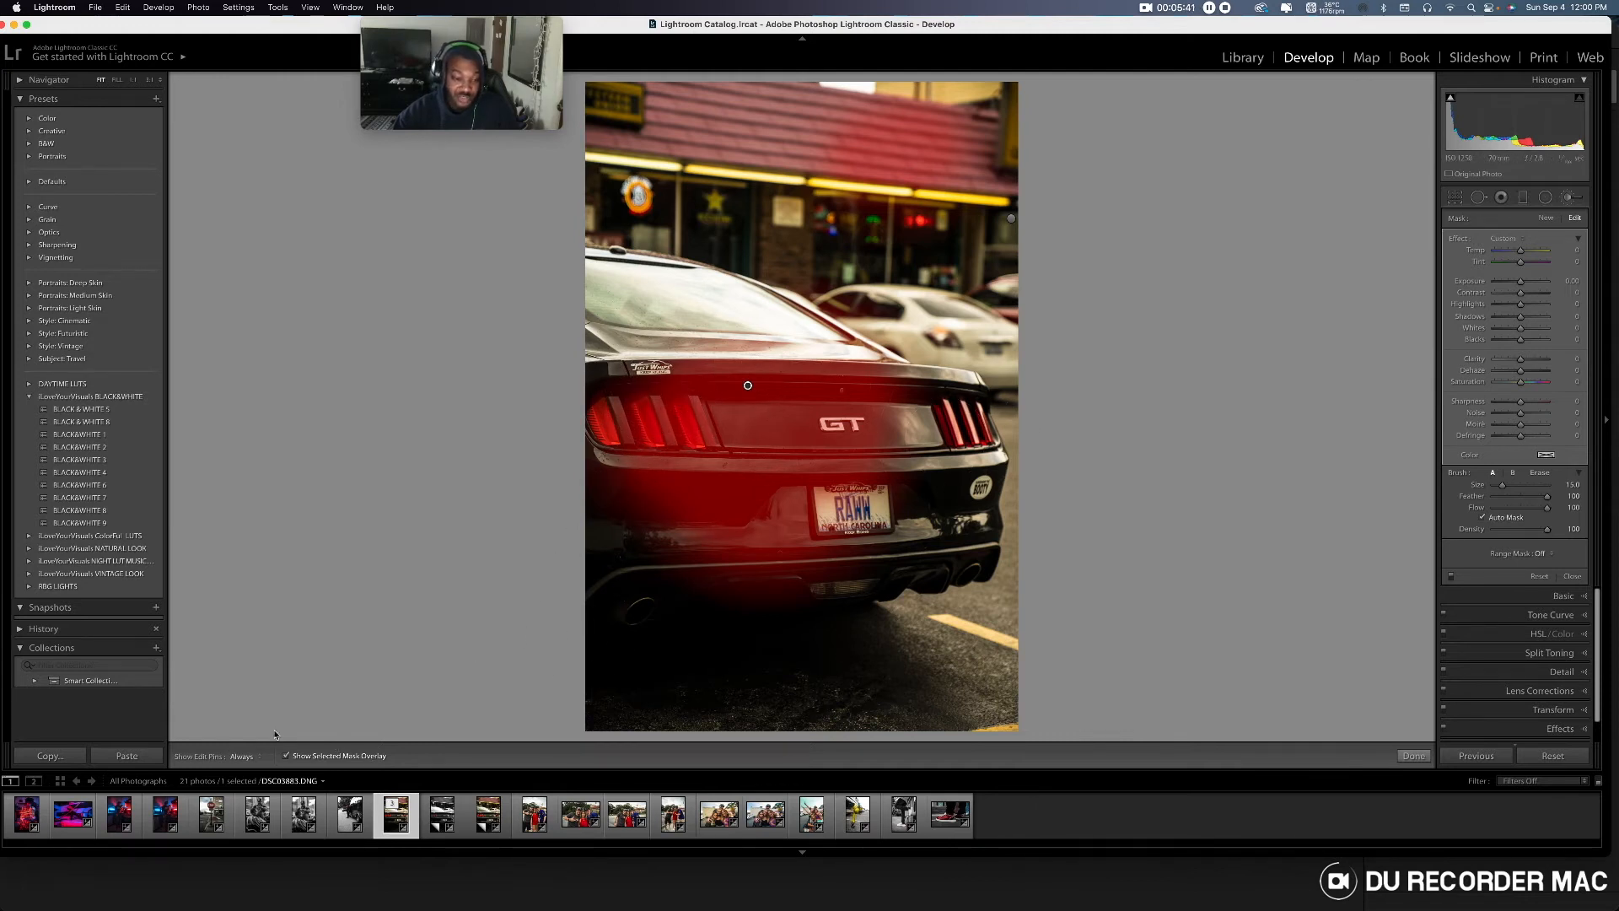
- Check the edit pin display options, and toggle the car's mask overlay off and on
click(242, 756)
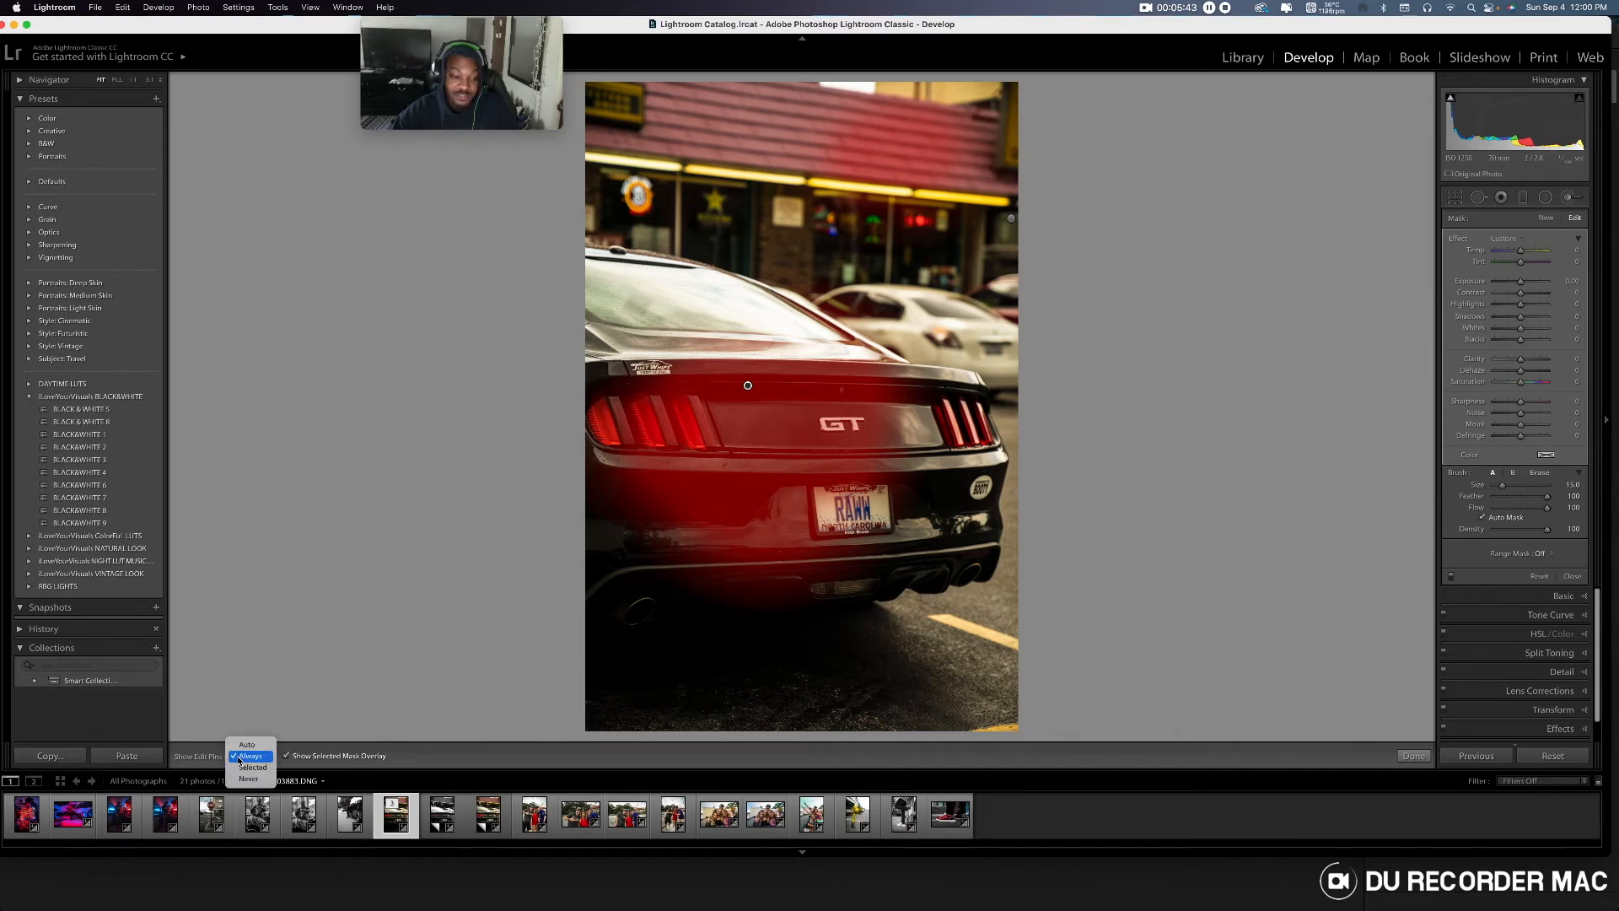
click(243, 756)
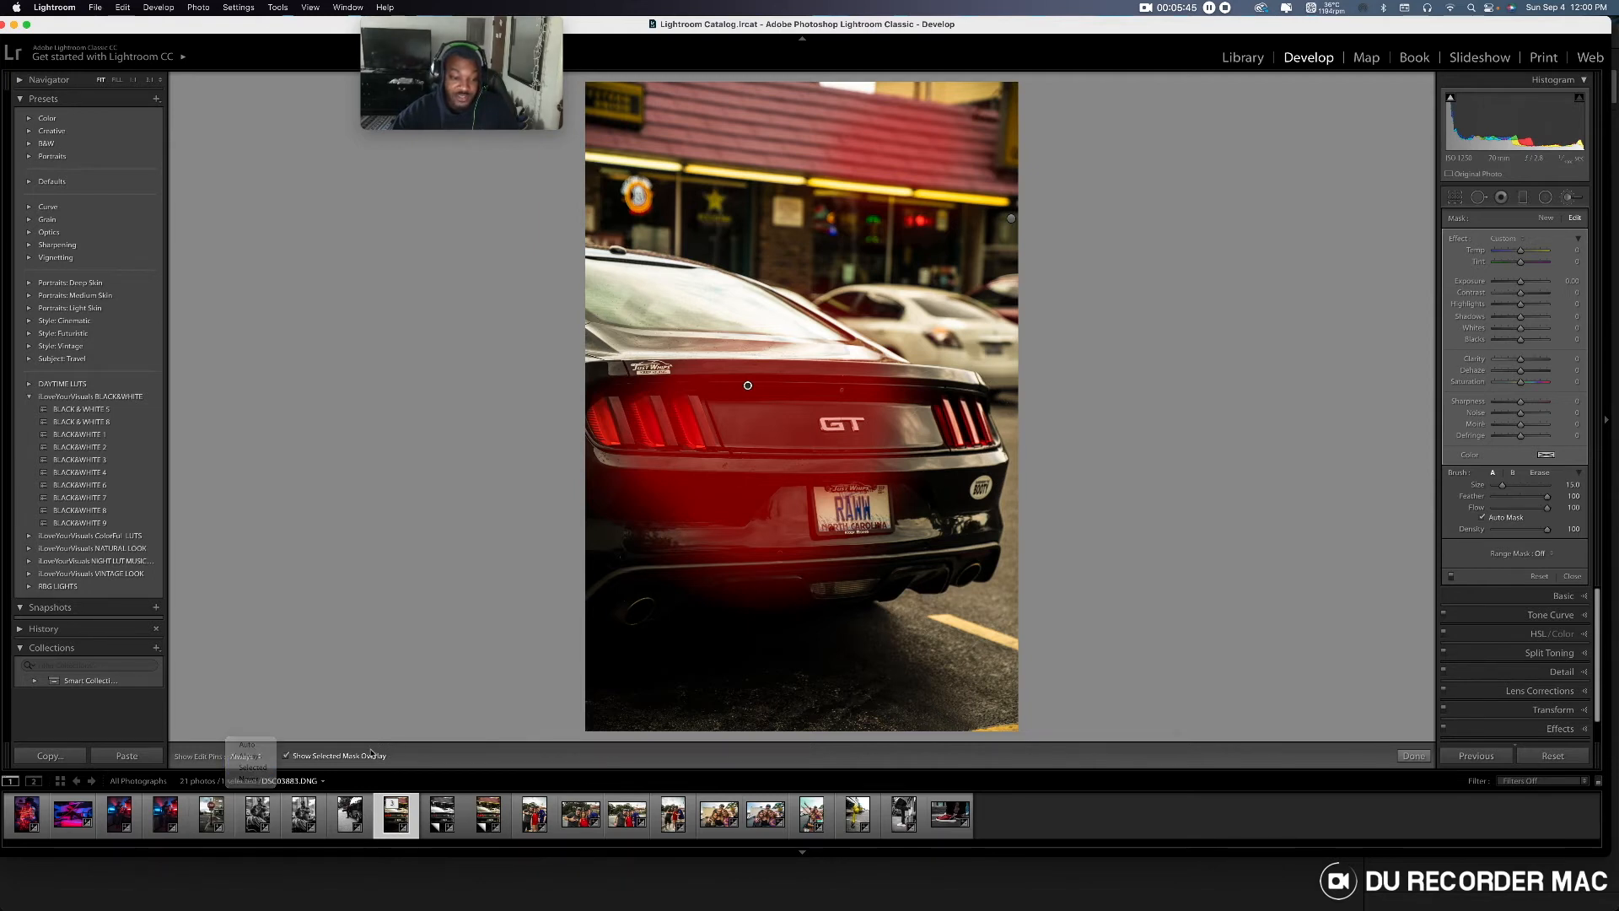
click(284, 757)
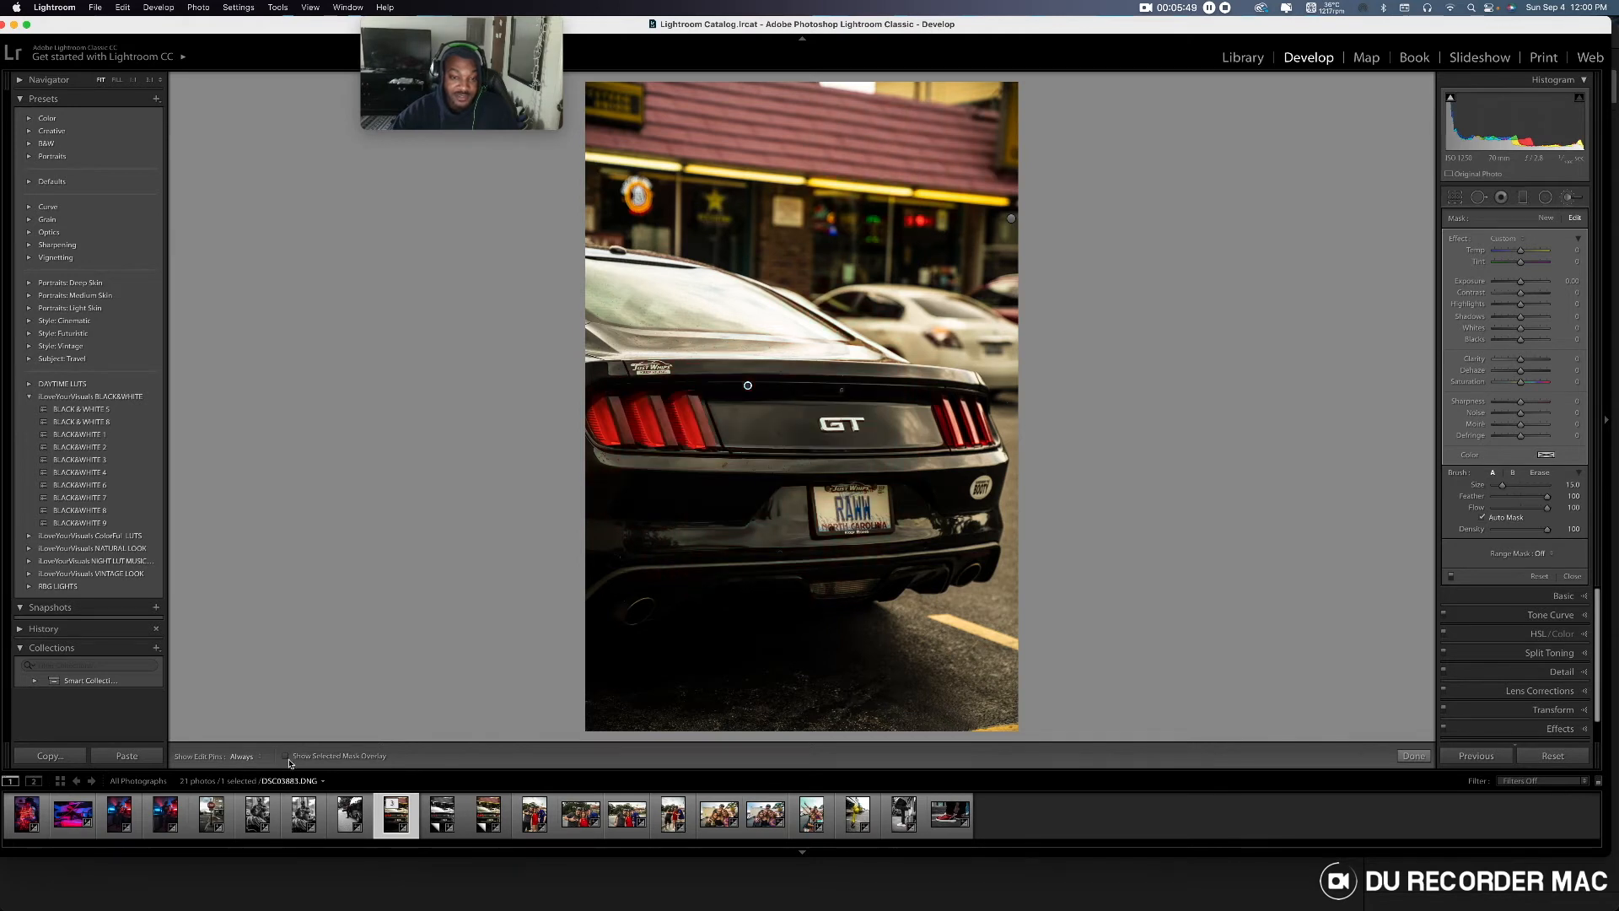
click(287, 758)
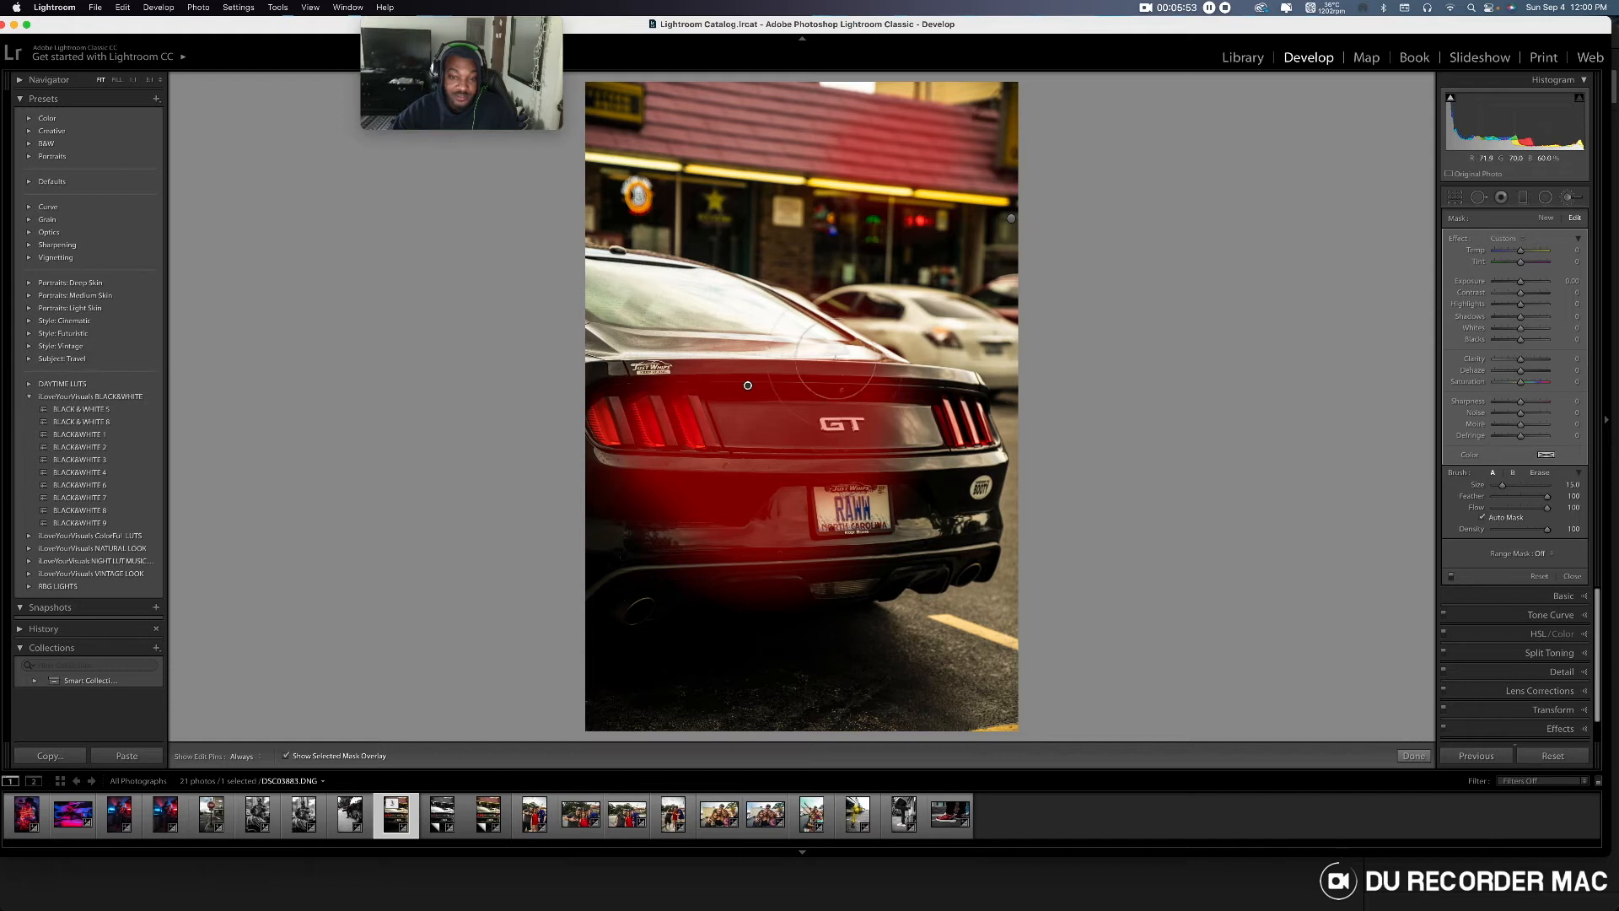
key(o)
key(o)
key(o)
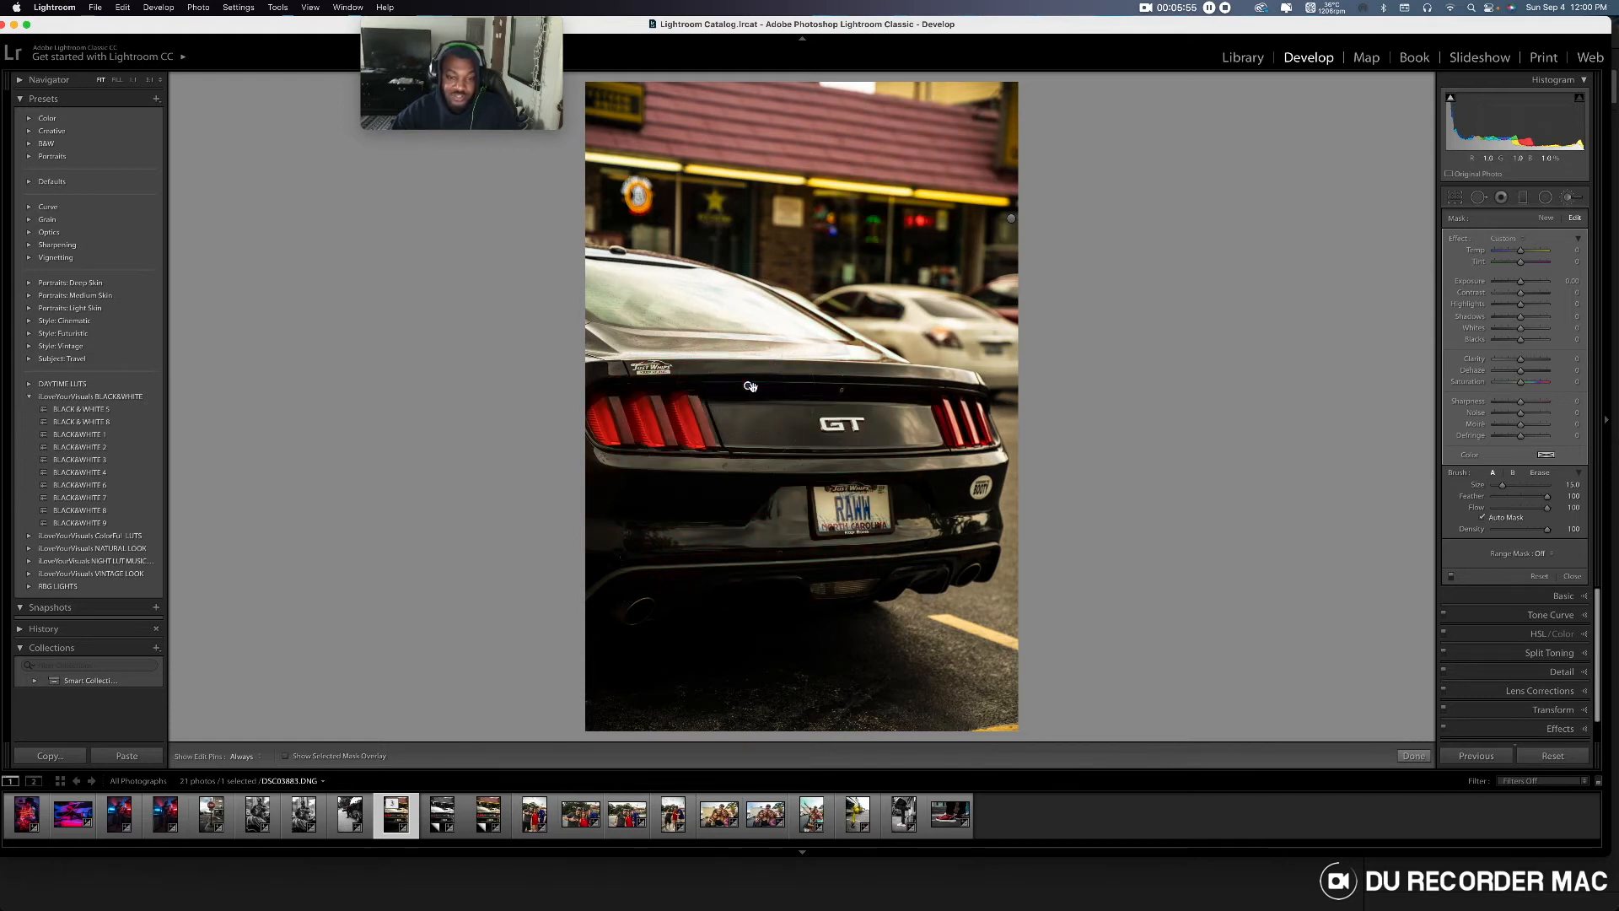
key(o)
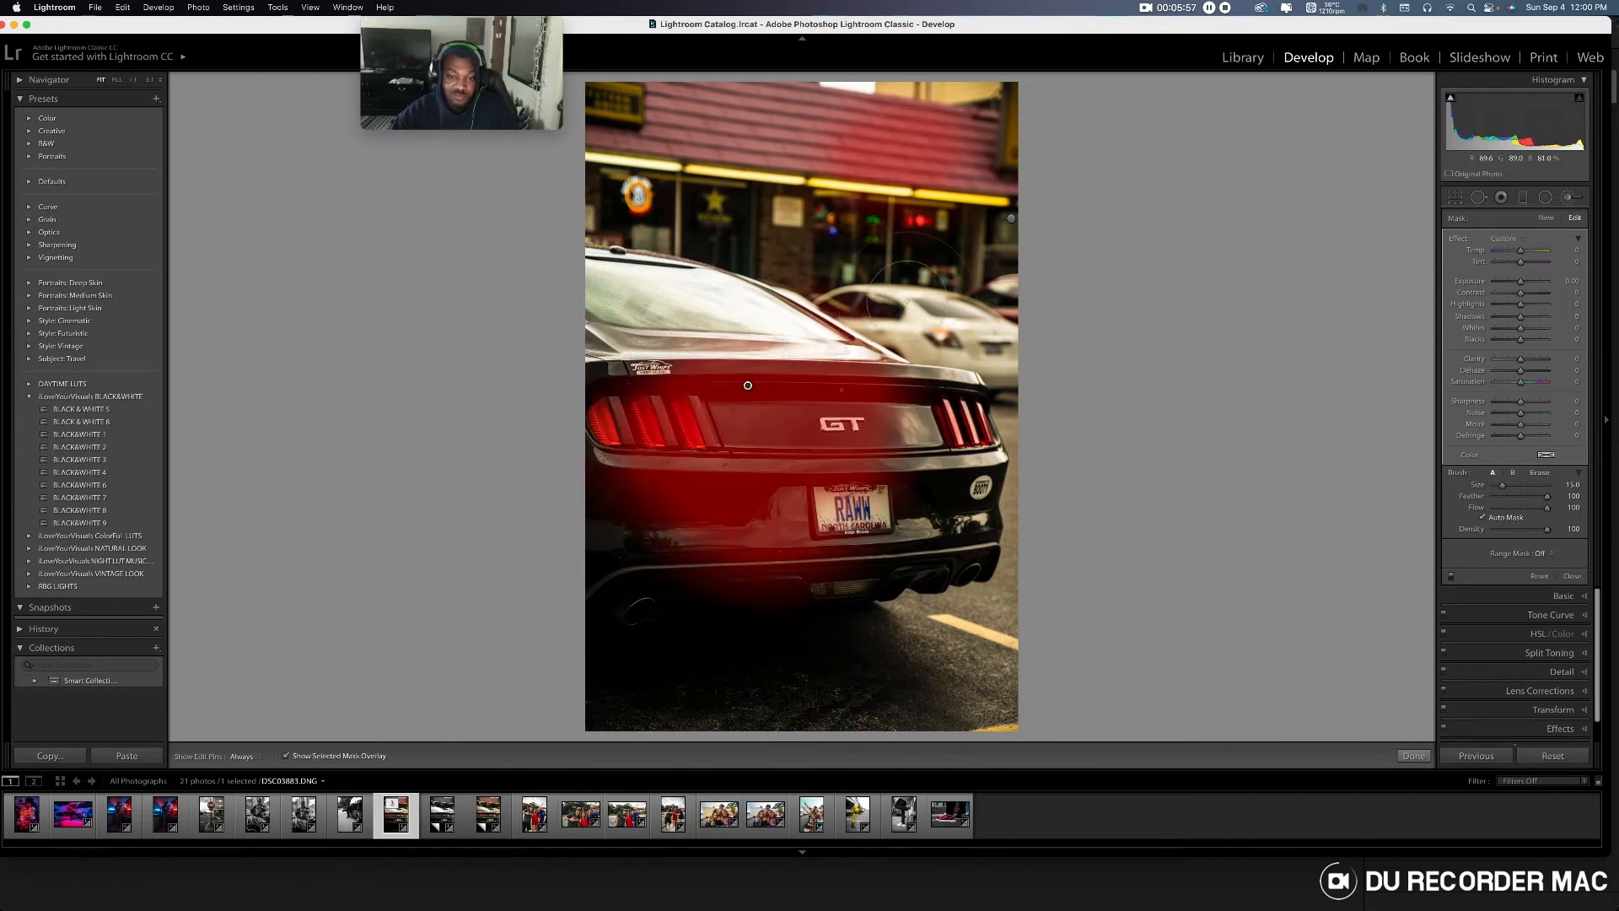
- Undo the last brush stroke, and extend the mask over the whole Mustang, reducing the brush size to 10
key(super+z)
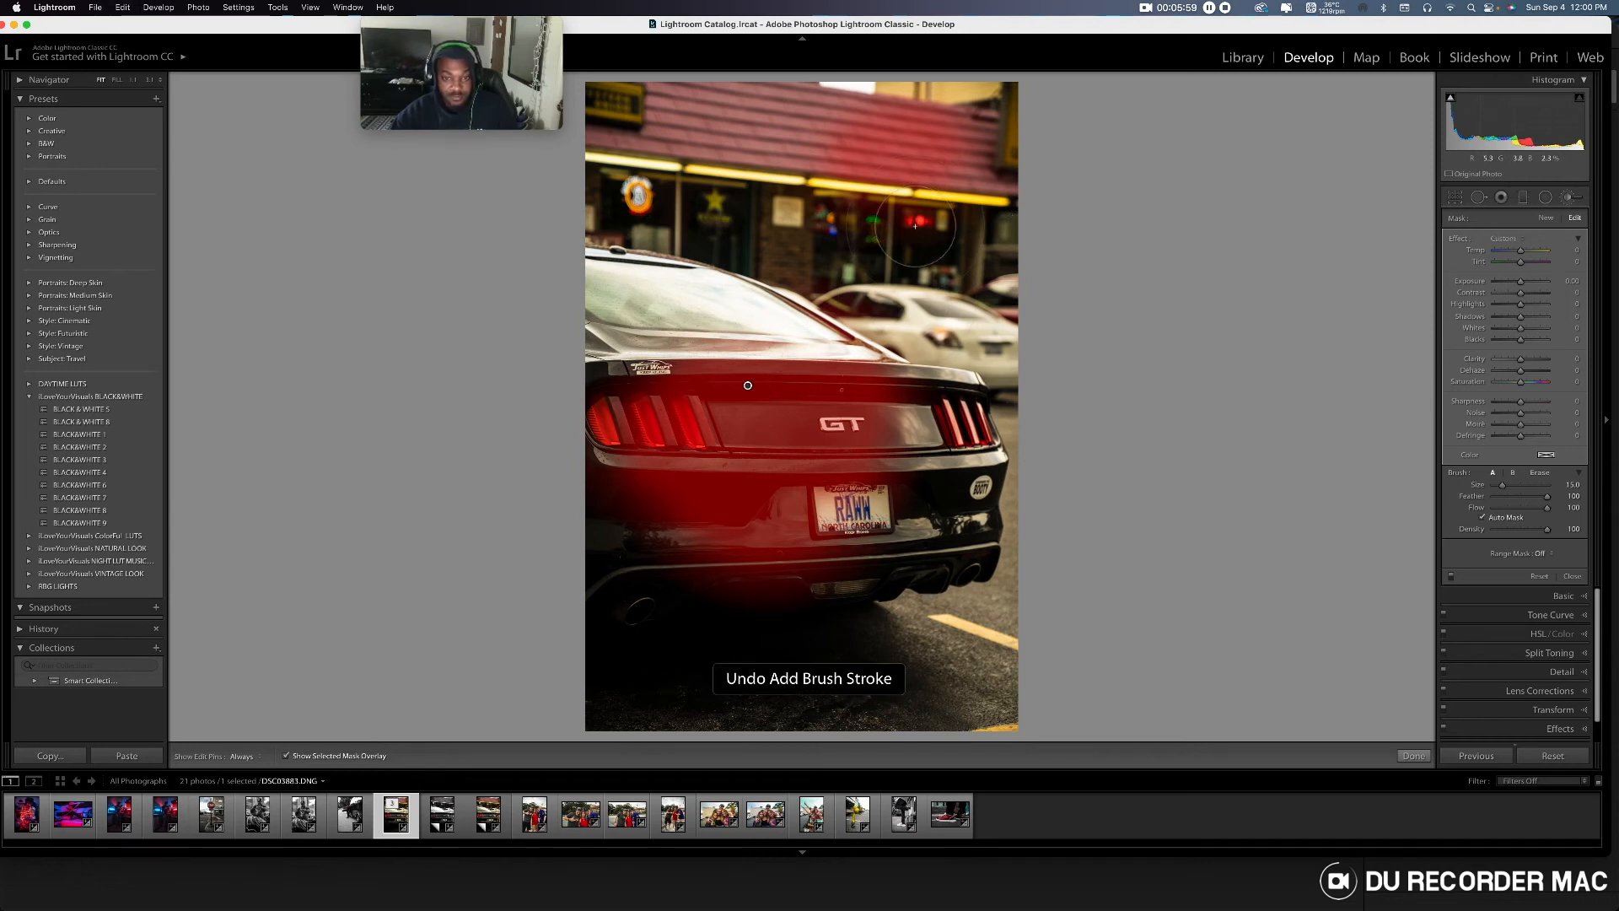
mouse_move(926, 482)
mouse_down()
mouse_move(851, 549)
mouse_move(664, 556)
mouse_move(608, 552)
mouse_move(587, 454)
mouse_move(608, 378)
mouse_move(805, 400)
mouse_move(861, 469)
mouse_move(645, 420)
mouse_move(650, 293)
mouse_move(902, 430)
mouse_up()
scroll(618, 292, down, 3)
mouse_move(621, 262)
mouse_down()
mouse_move(828, 334)
mouse_move(742, 304)
mouse_move(951, 428)
mouse_up()
mouse_move(828, 363)
mouse_down()
mouse_move(943, 413)
mouse_move(939, 400)
mouse_move(959, 447)
mouse_move(871, 510)
mouse_move(922, 560)
mouse_move(843, 560)
mouse_move(950, 553)
mouse_move(970, 525)
mouse_move(954, 391)
mouse_move(973, 559)
mouse_move(829, 543)
mouse_move(846, 363)
mouse_move(778, 291)
mouse_move(717, 278)
mouse_up()
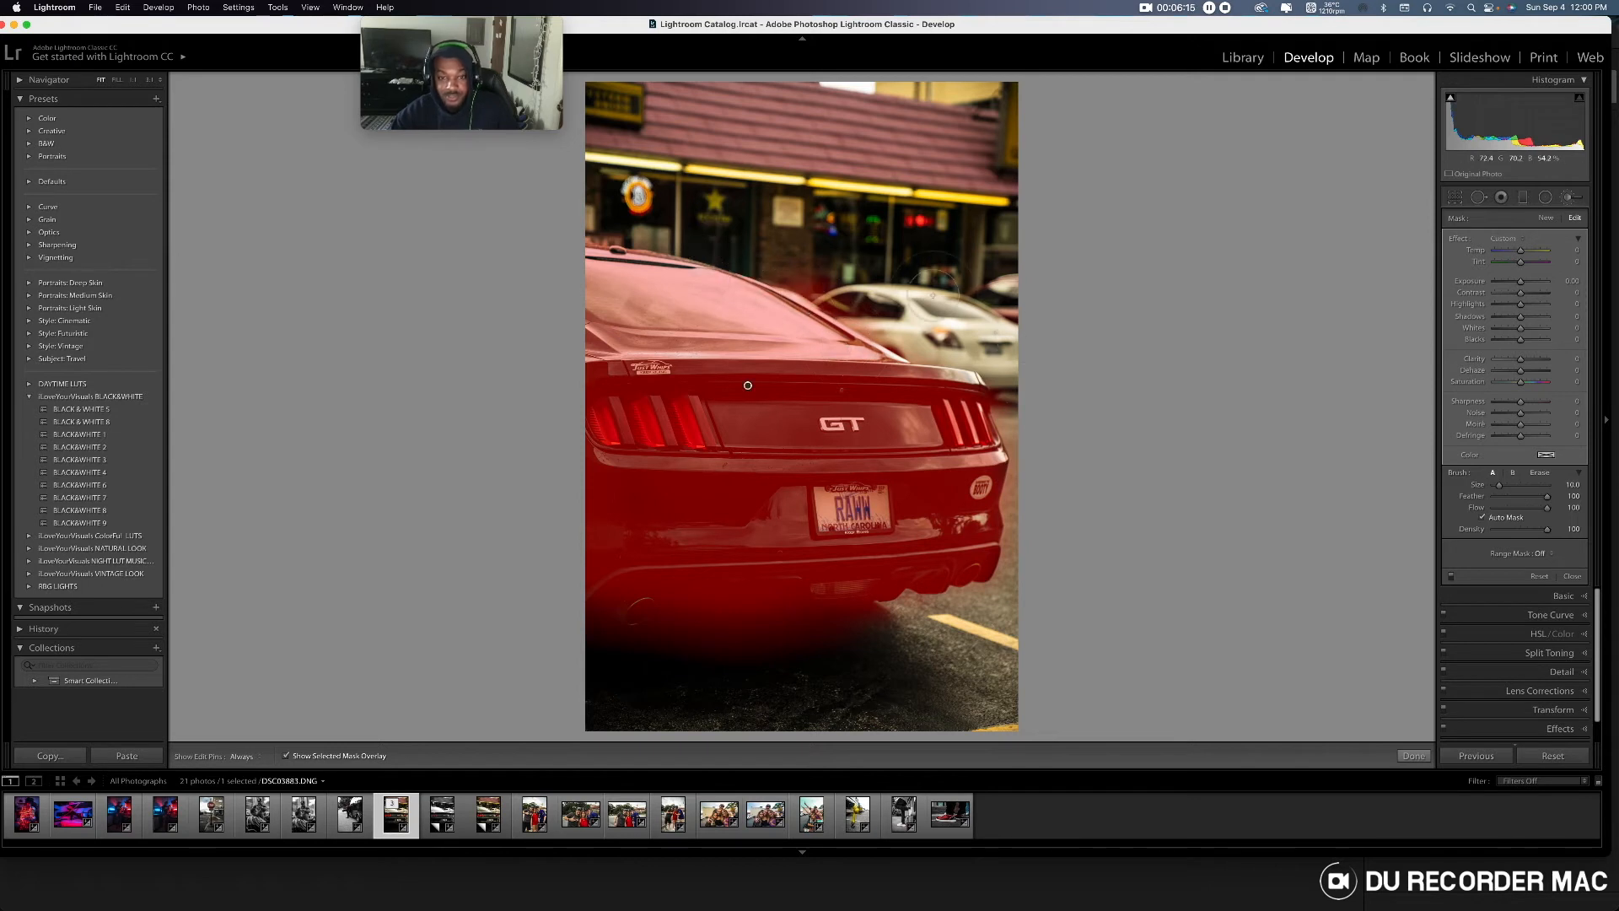
- Hide the edit pins, and erase the mask spill beside the Mustang's roofline and on the ground beneath its bumper
click(1541, 473)
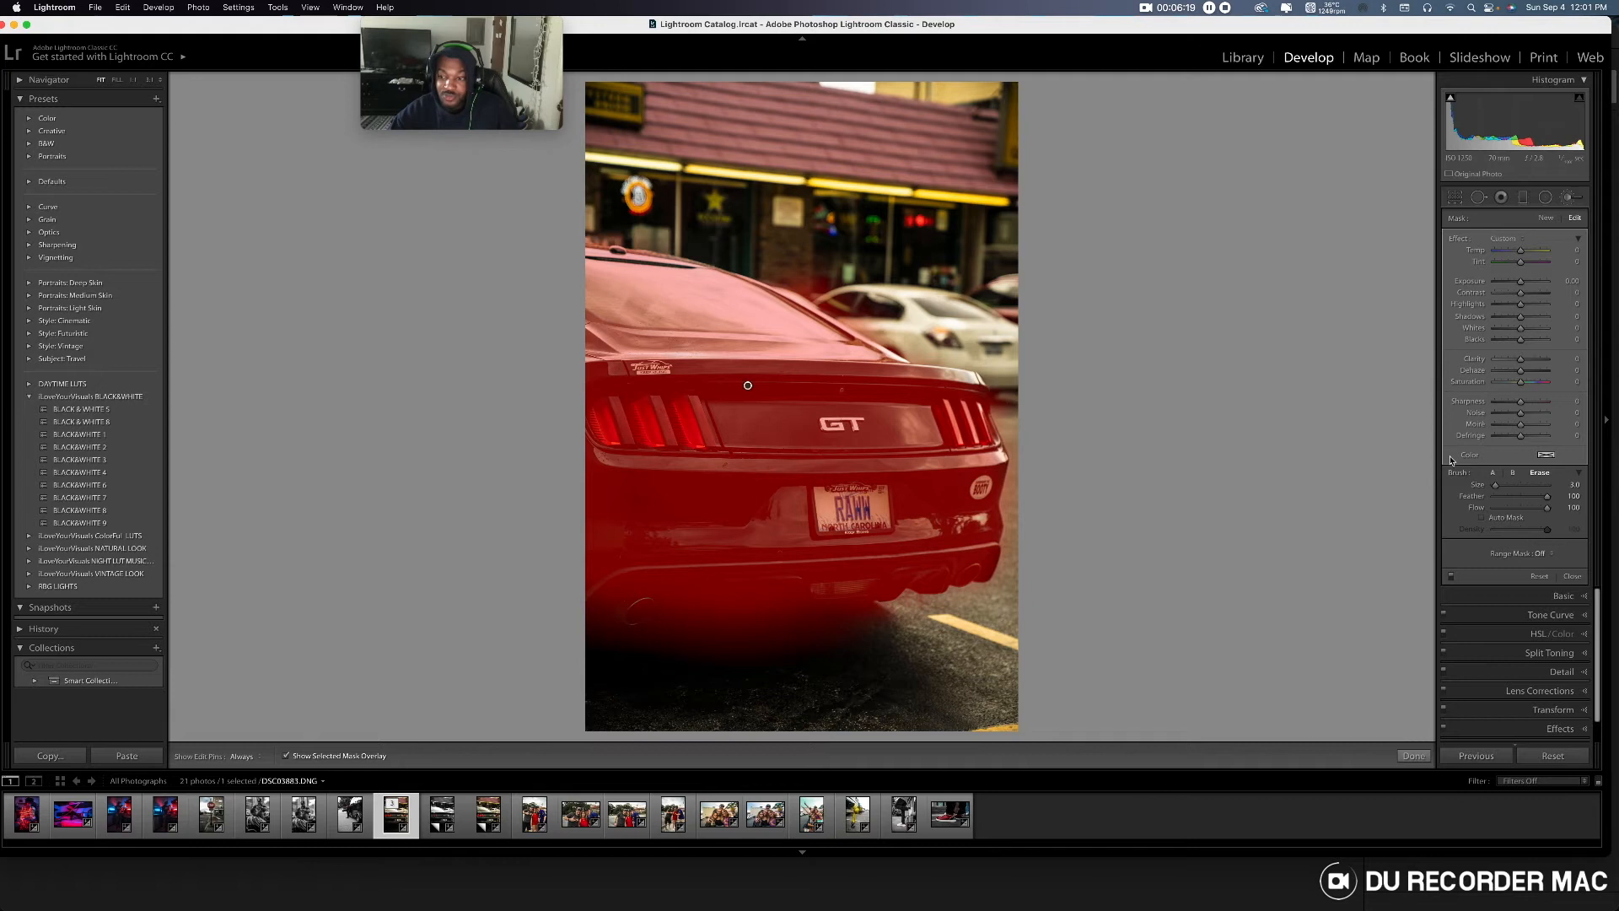
click(1494, 474)
click(1537, 474)
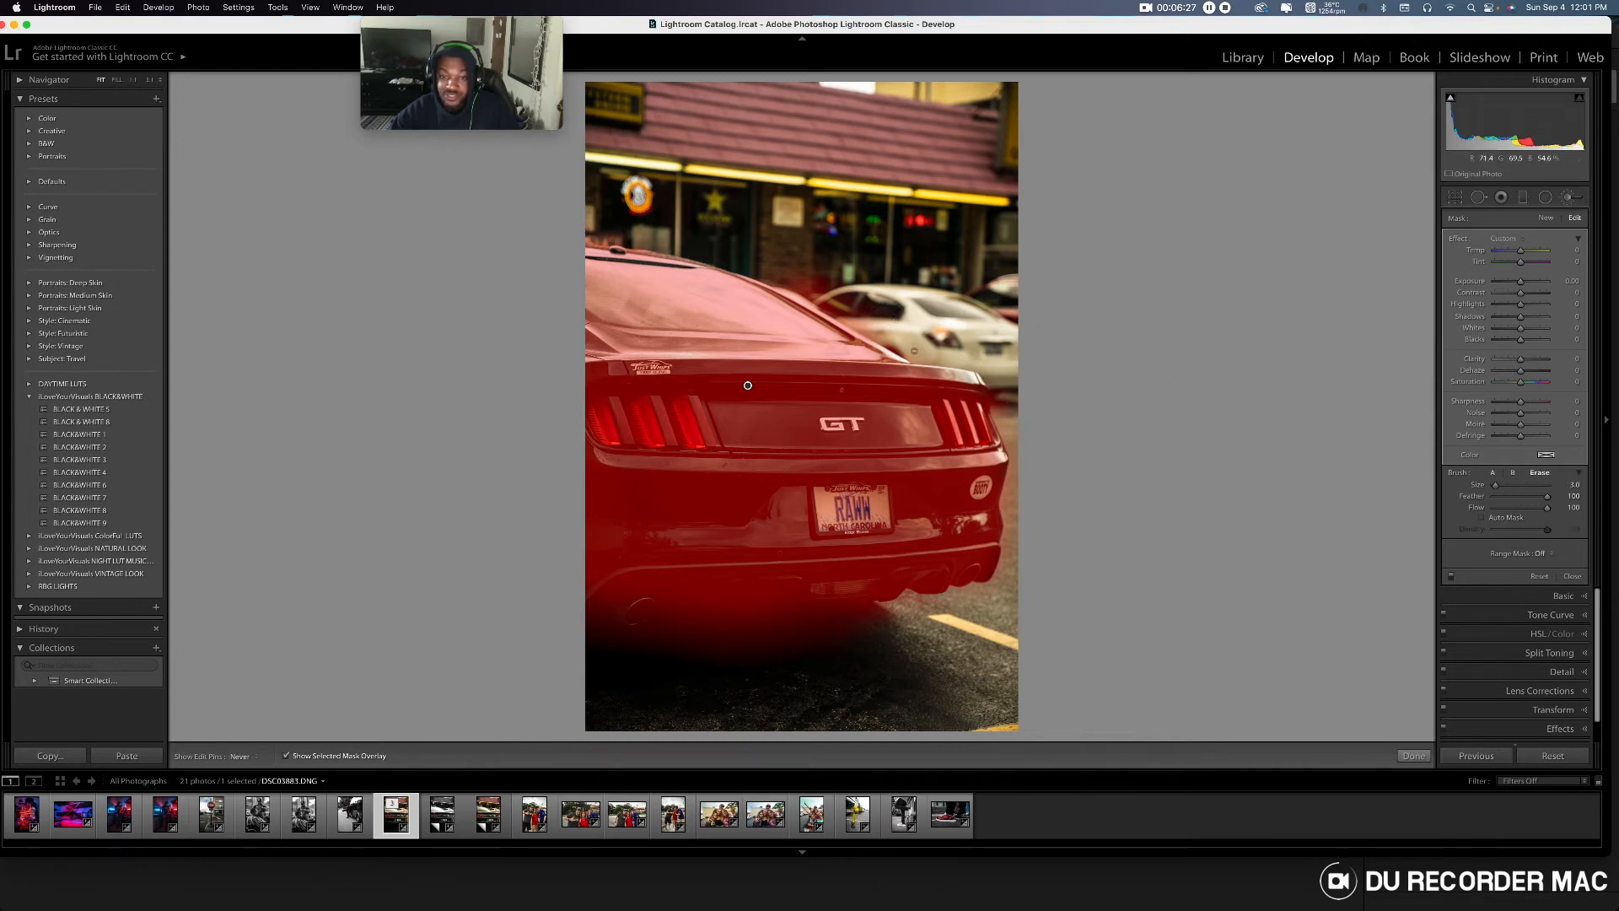
key(h)
key(h)
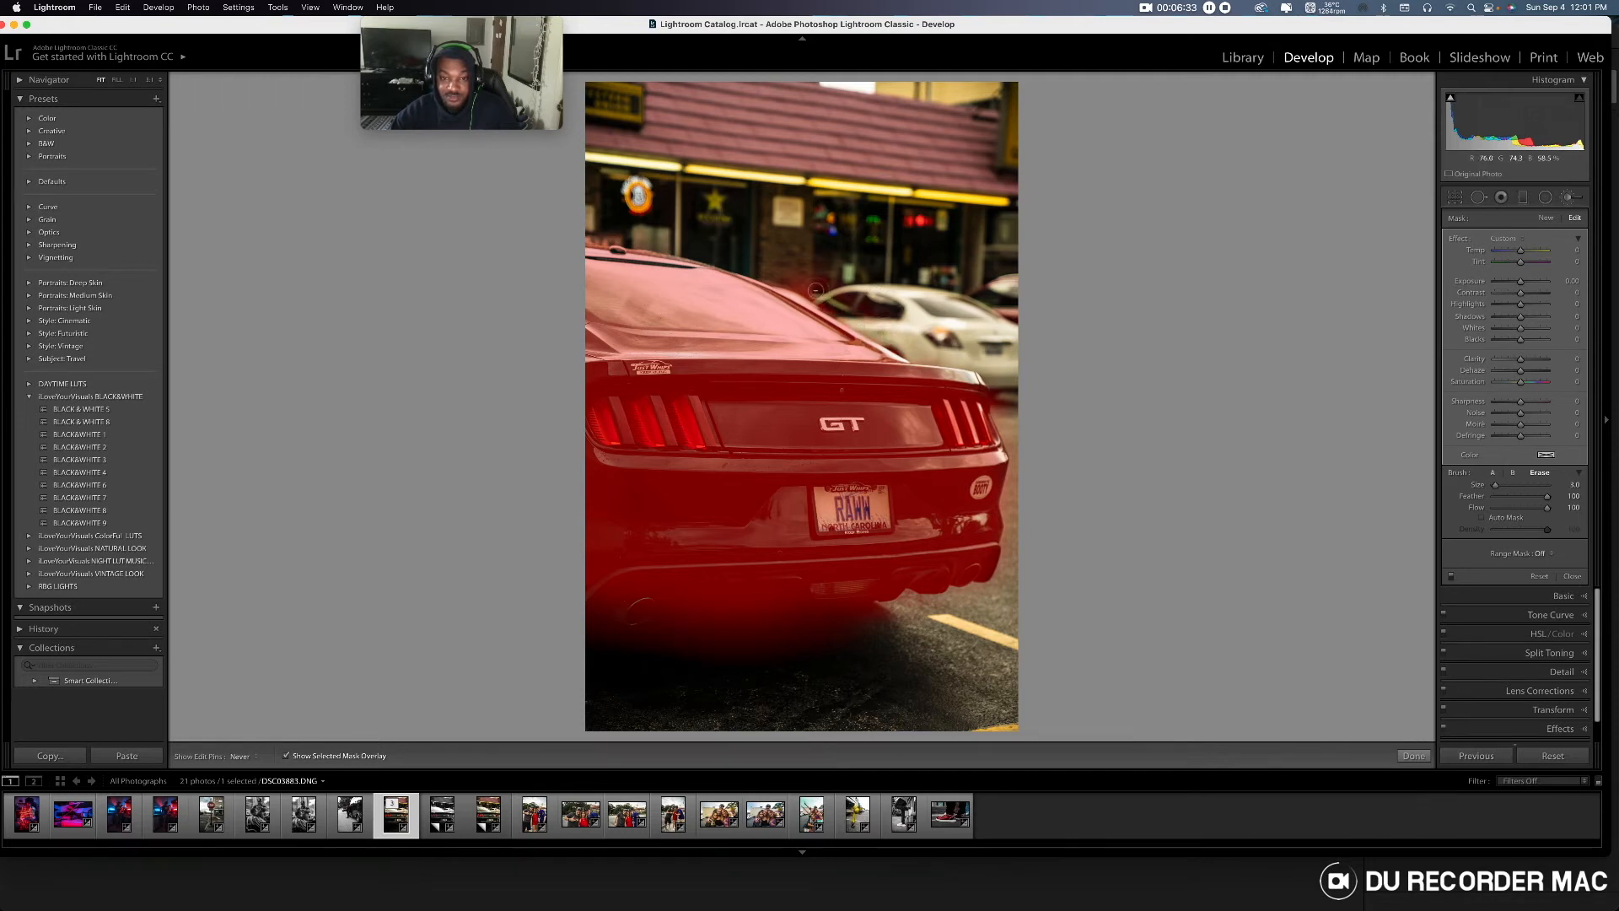
key(h)
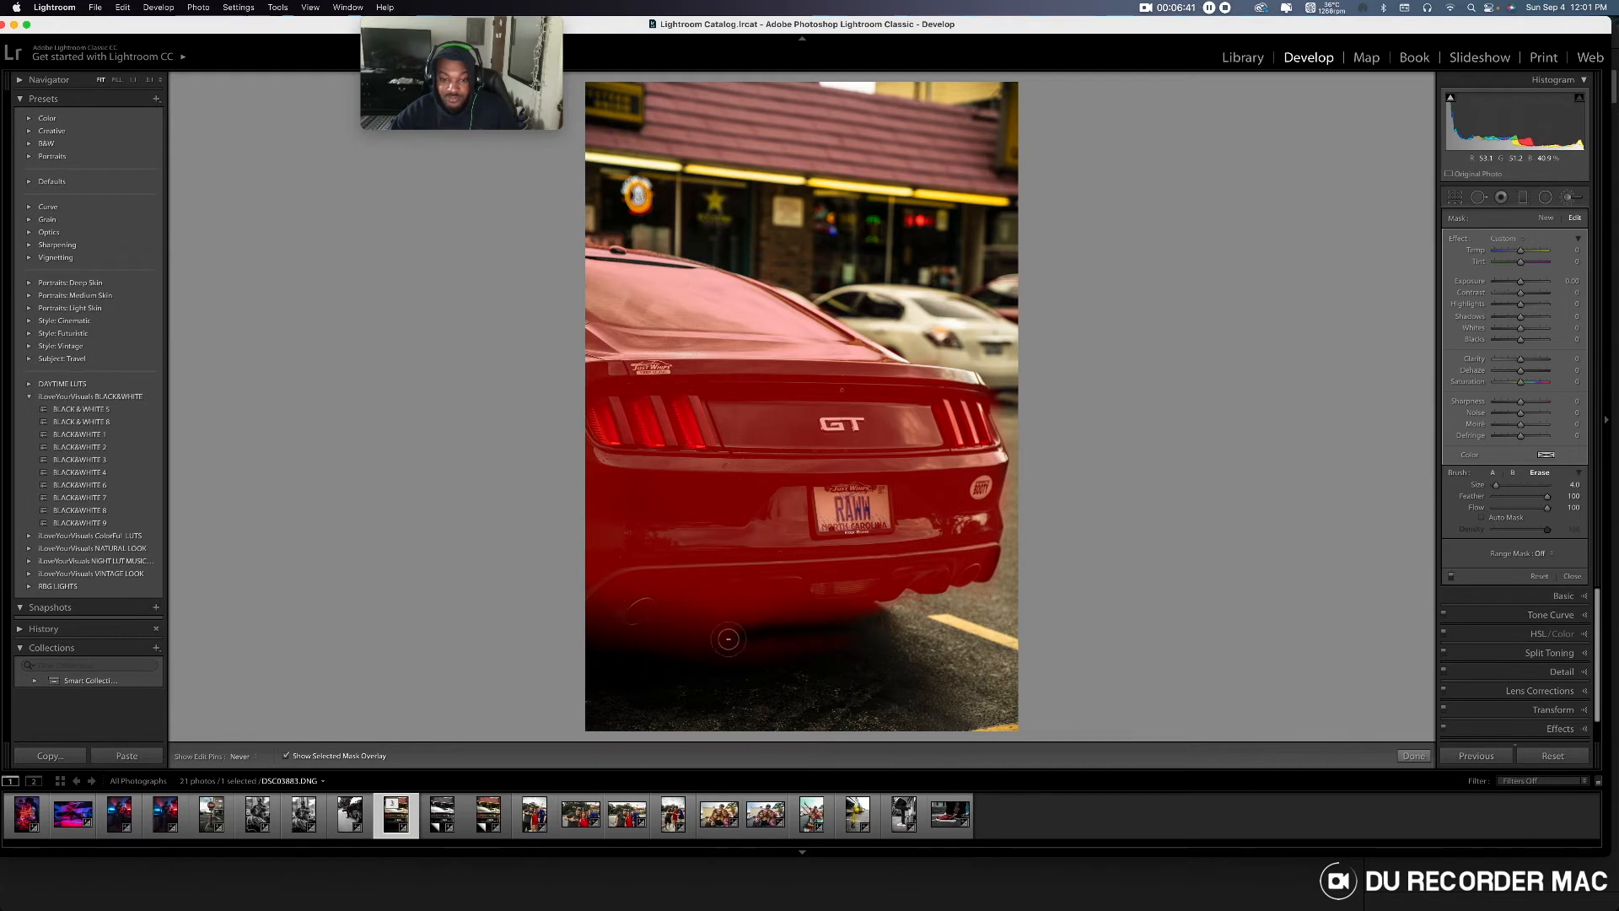
scroll(774, 653, up, 3)
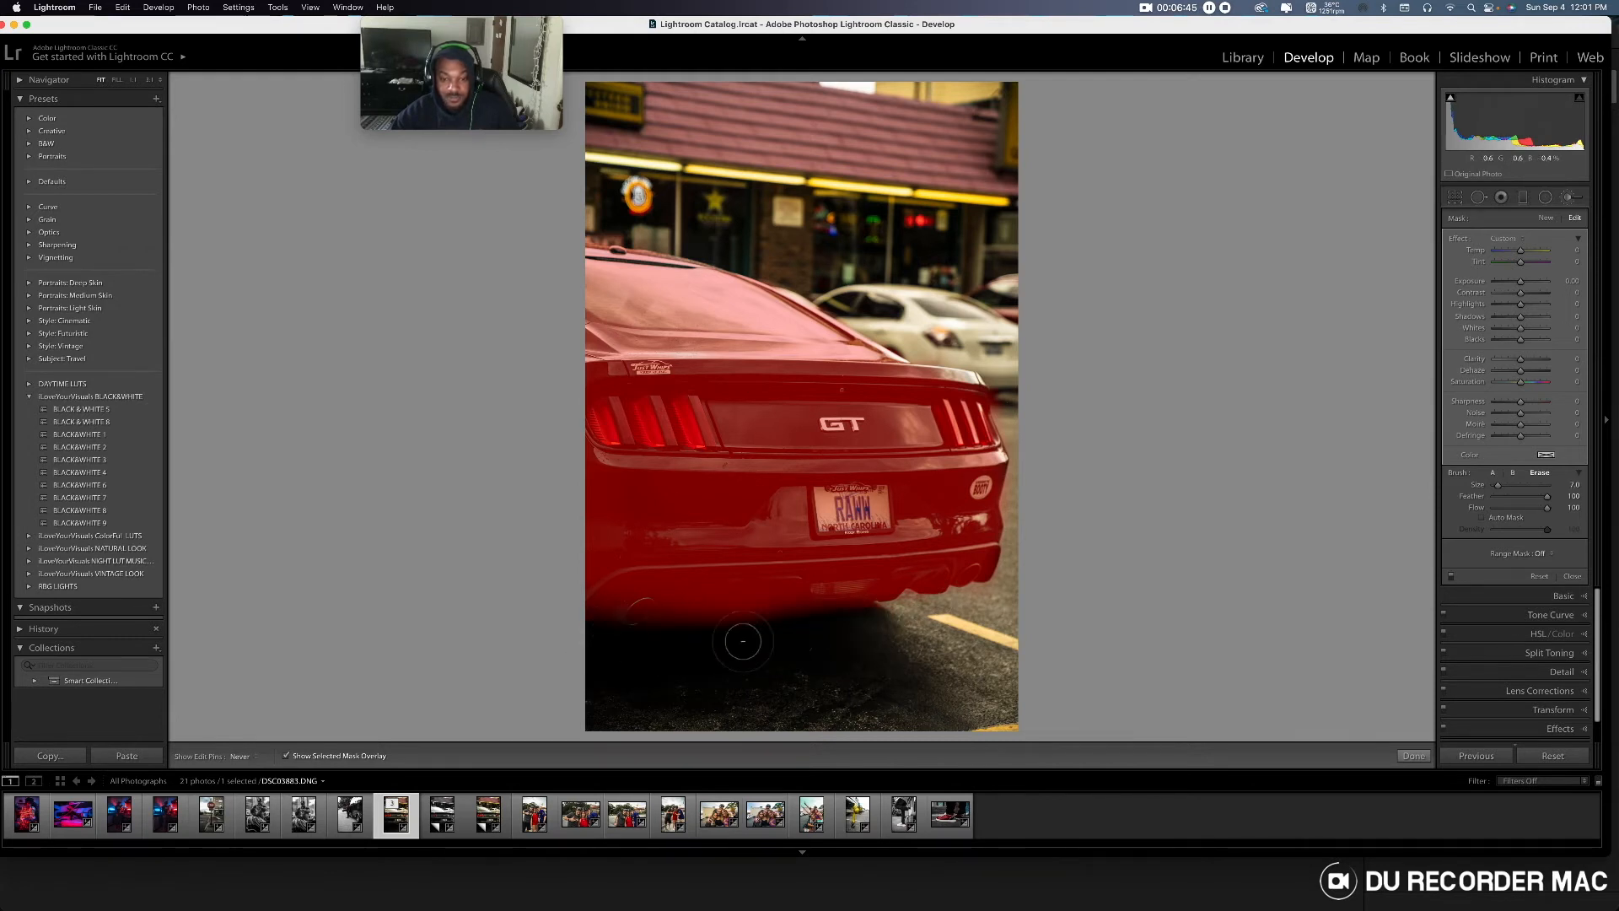
- Hide the car mask's overlay, set the mask's Exposure to 0.20, raise its Clarity strongly, and finish the brush edit
click(1493, 473)
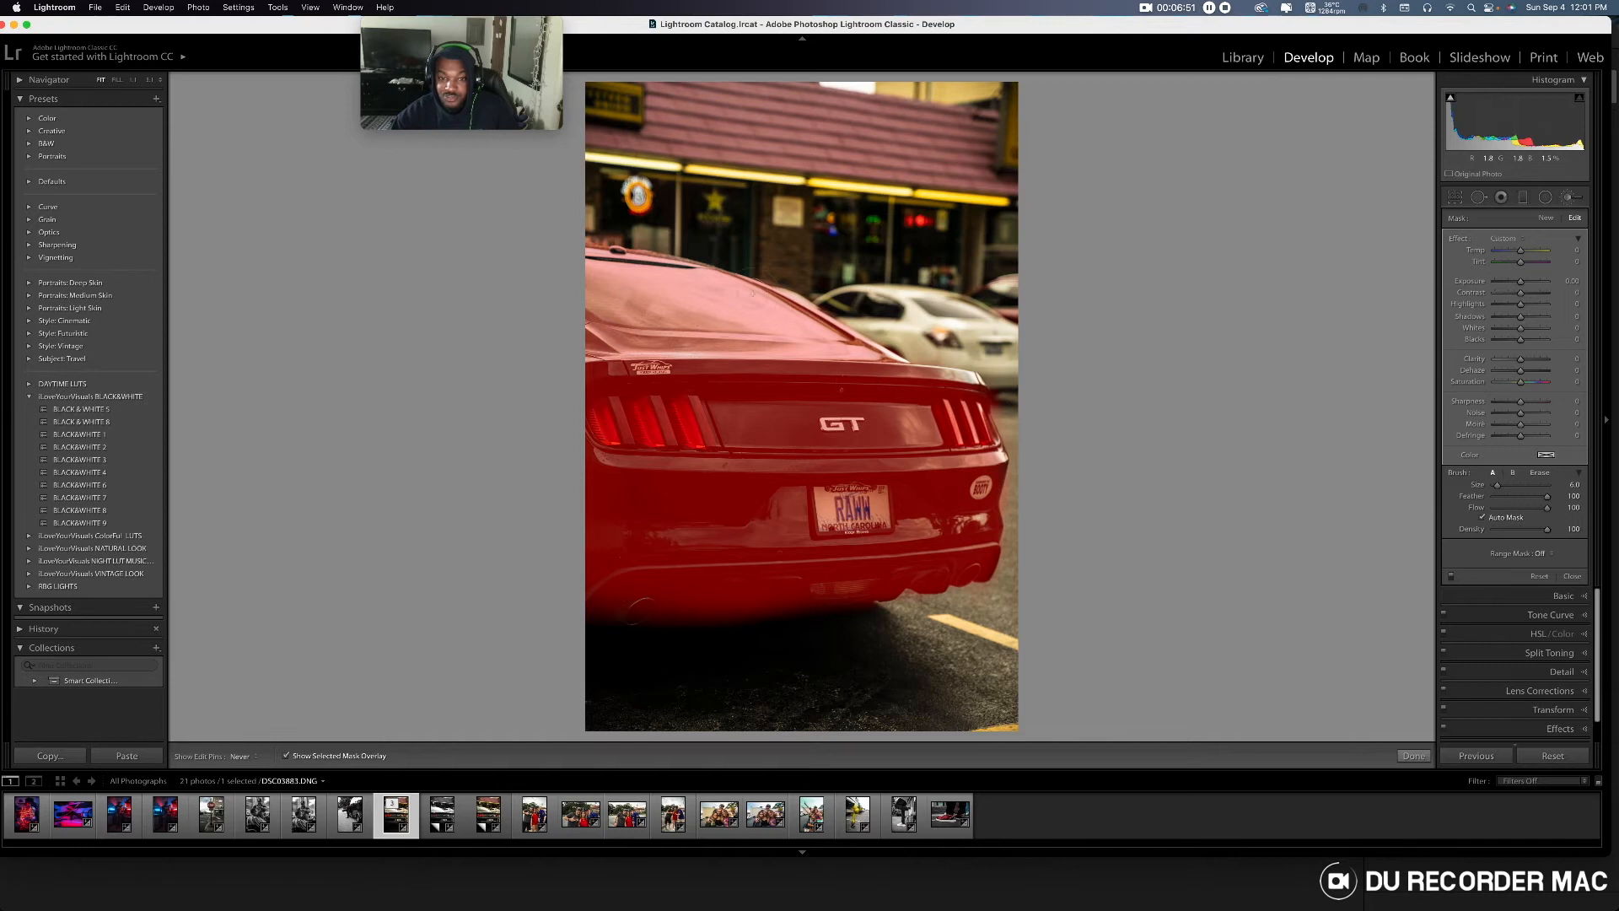
key(h)
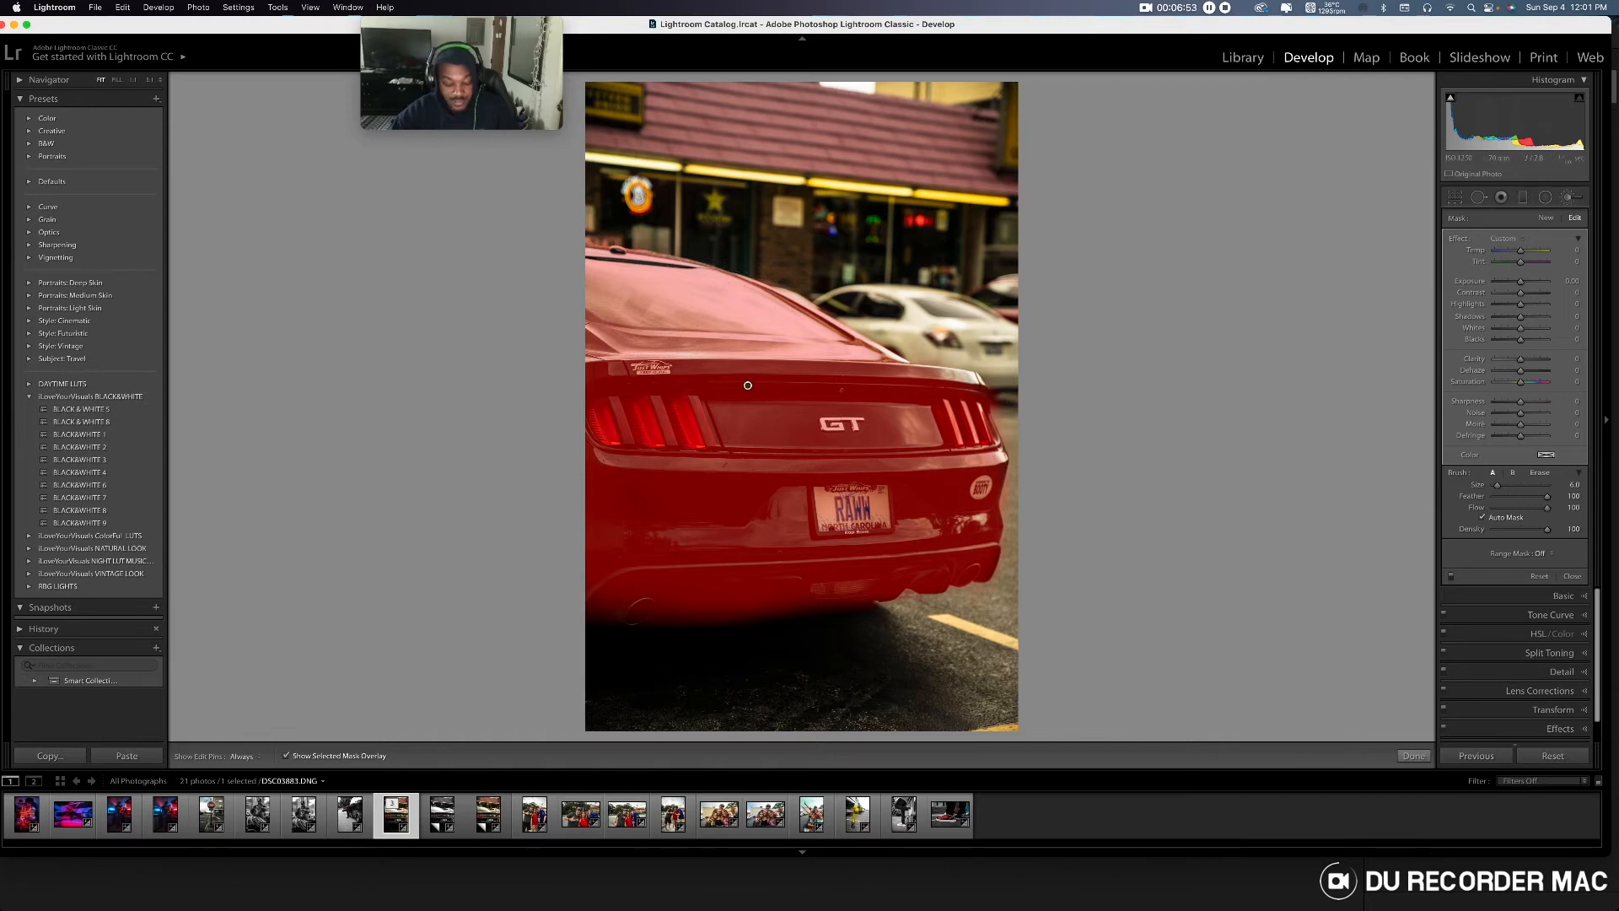
key(o)
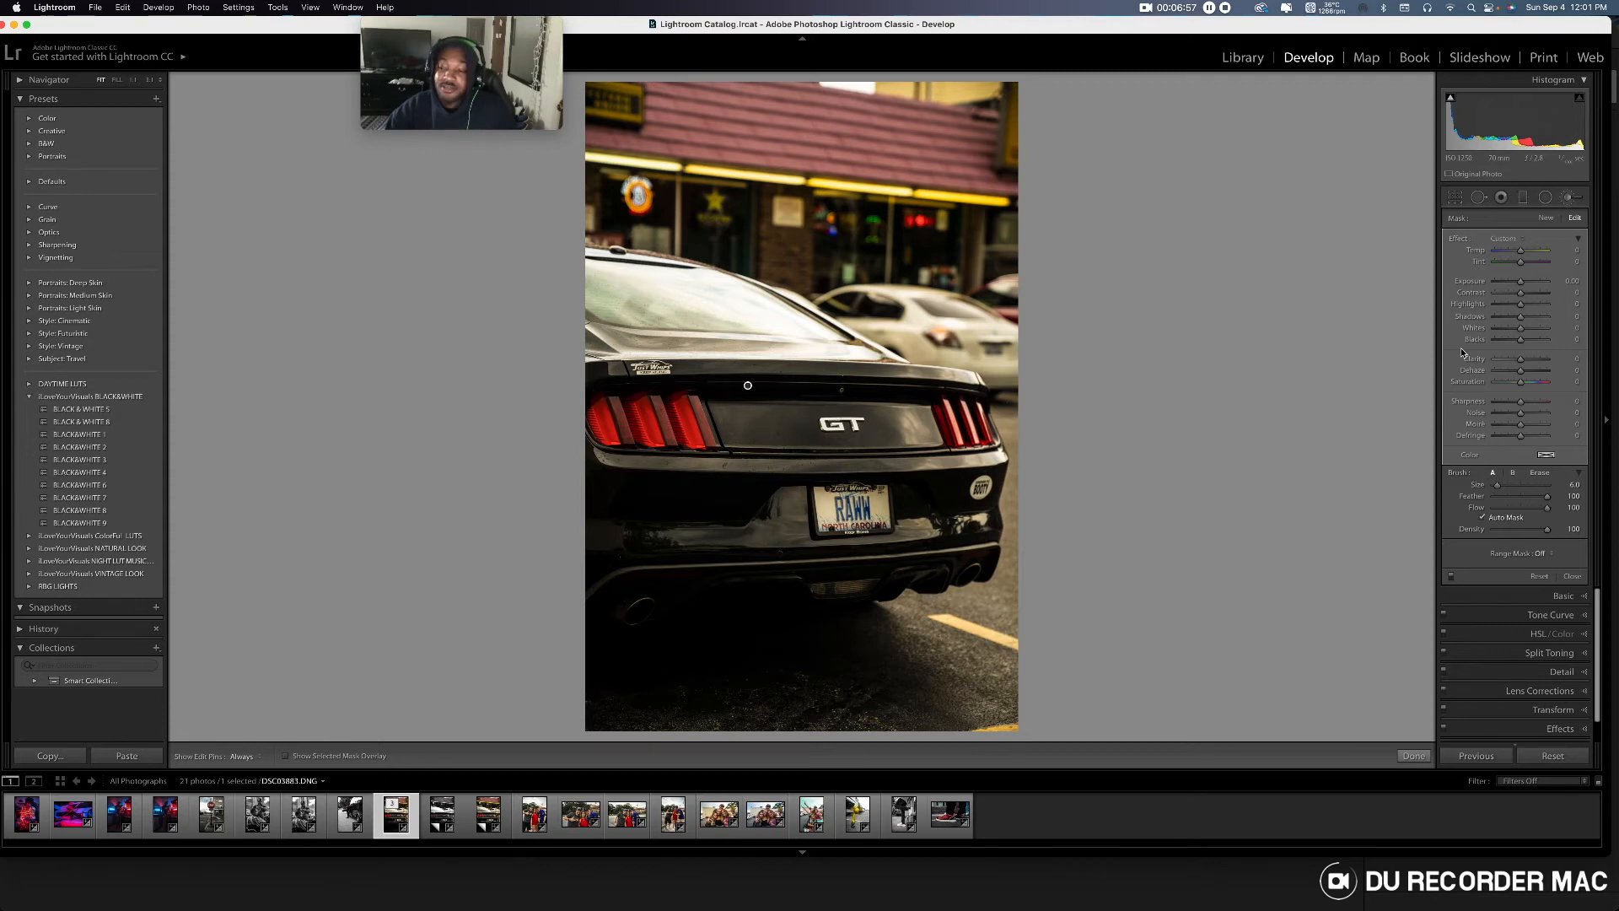
mouse_move(1520, 287)
mouse_down()
mouse_move(1543, 287)
mouse_move(1505, 291)
mouse_move(1523, 290)
mouse_up()
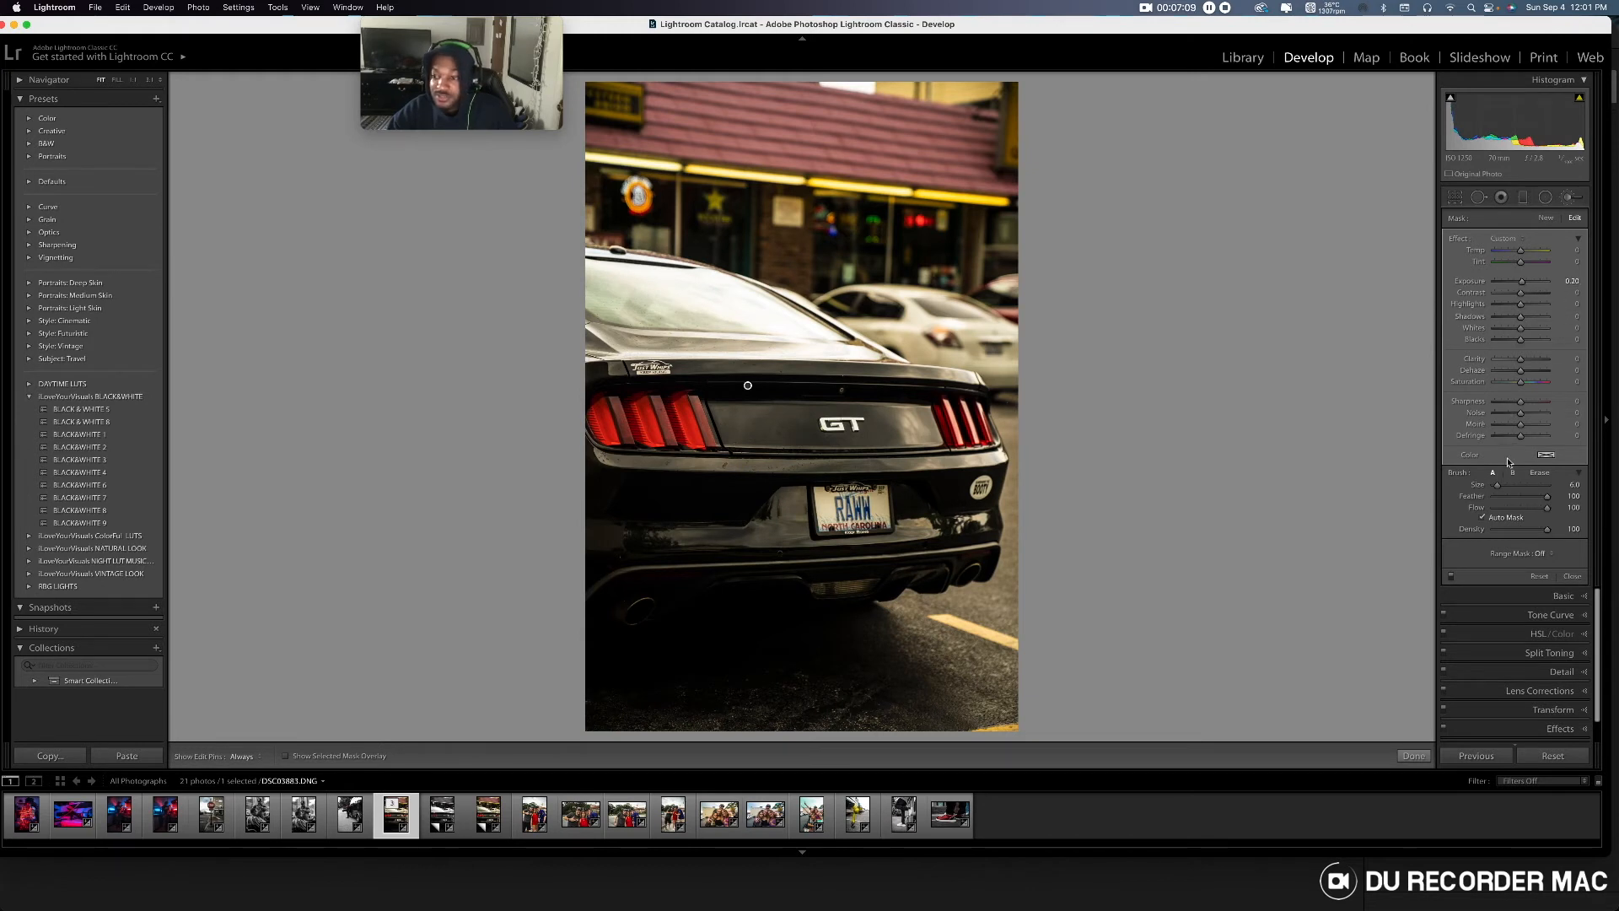
drag(1522, 363, 1545, 359)
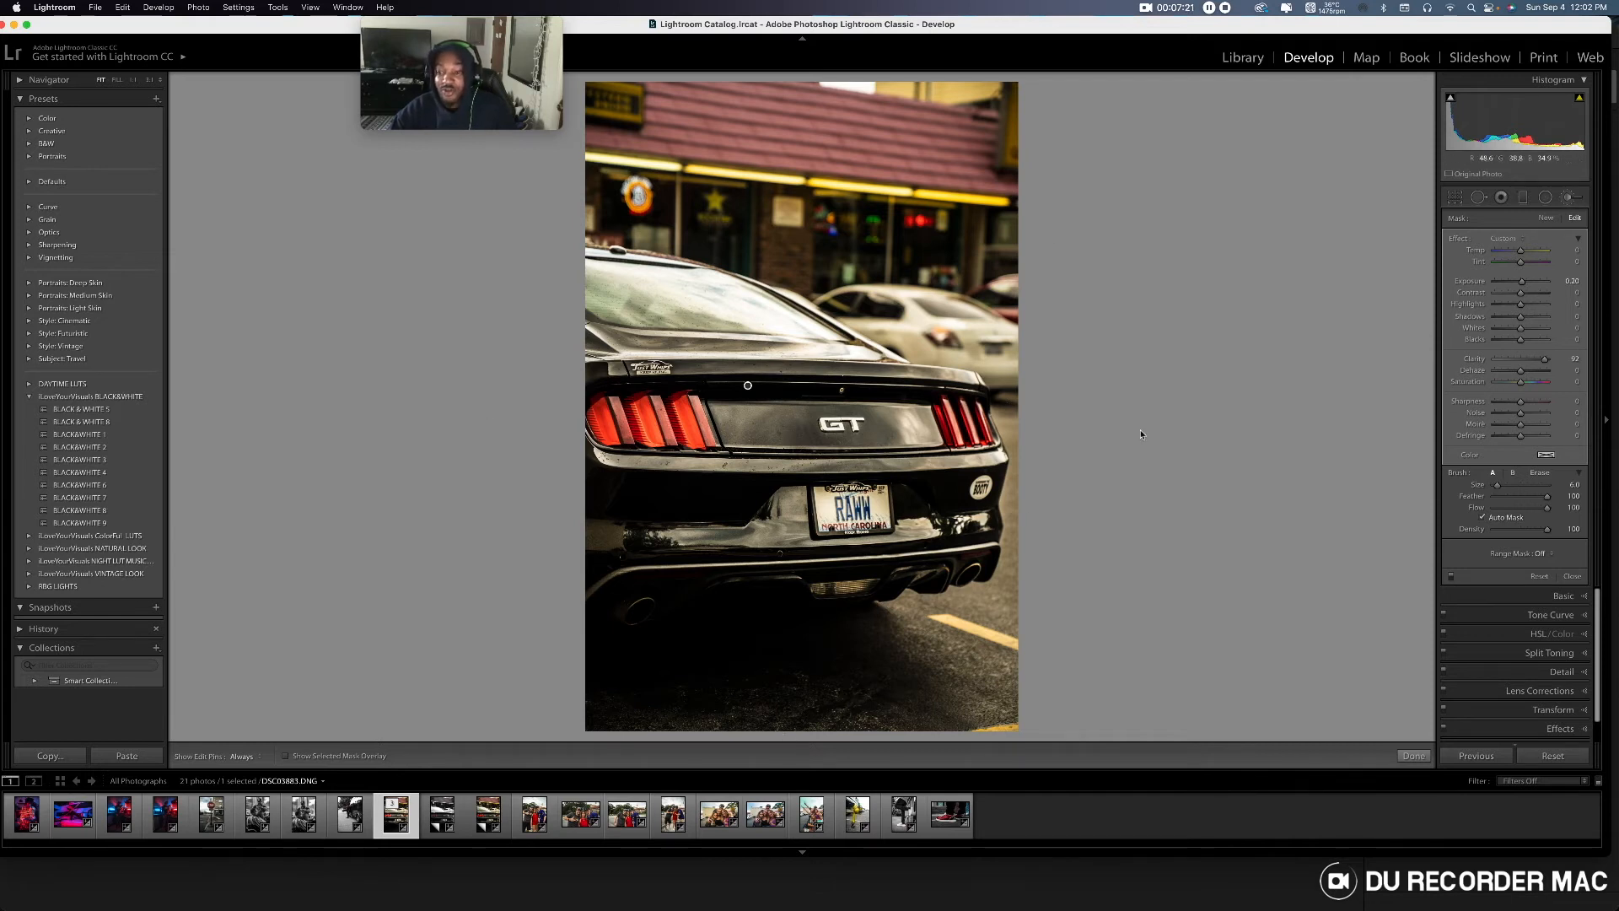
click(1414, 755)
- Start a new Adjustment Brush mask and paint it over the storefront, the parked cars and the pavement around the Mustang
click(1579, 200)
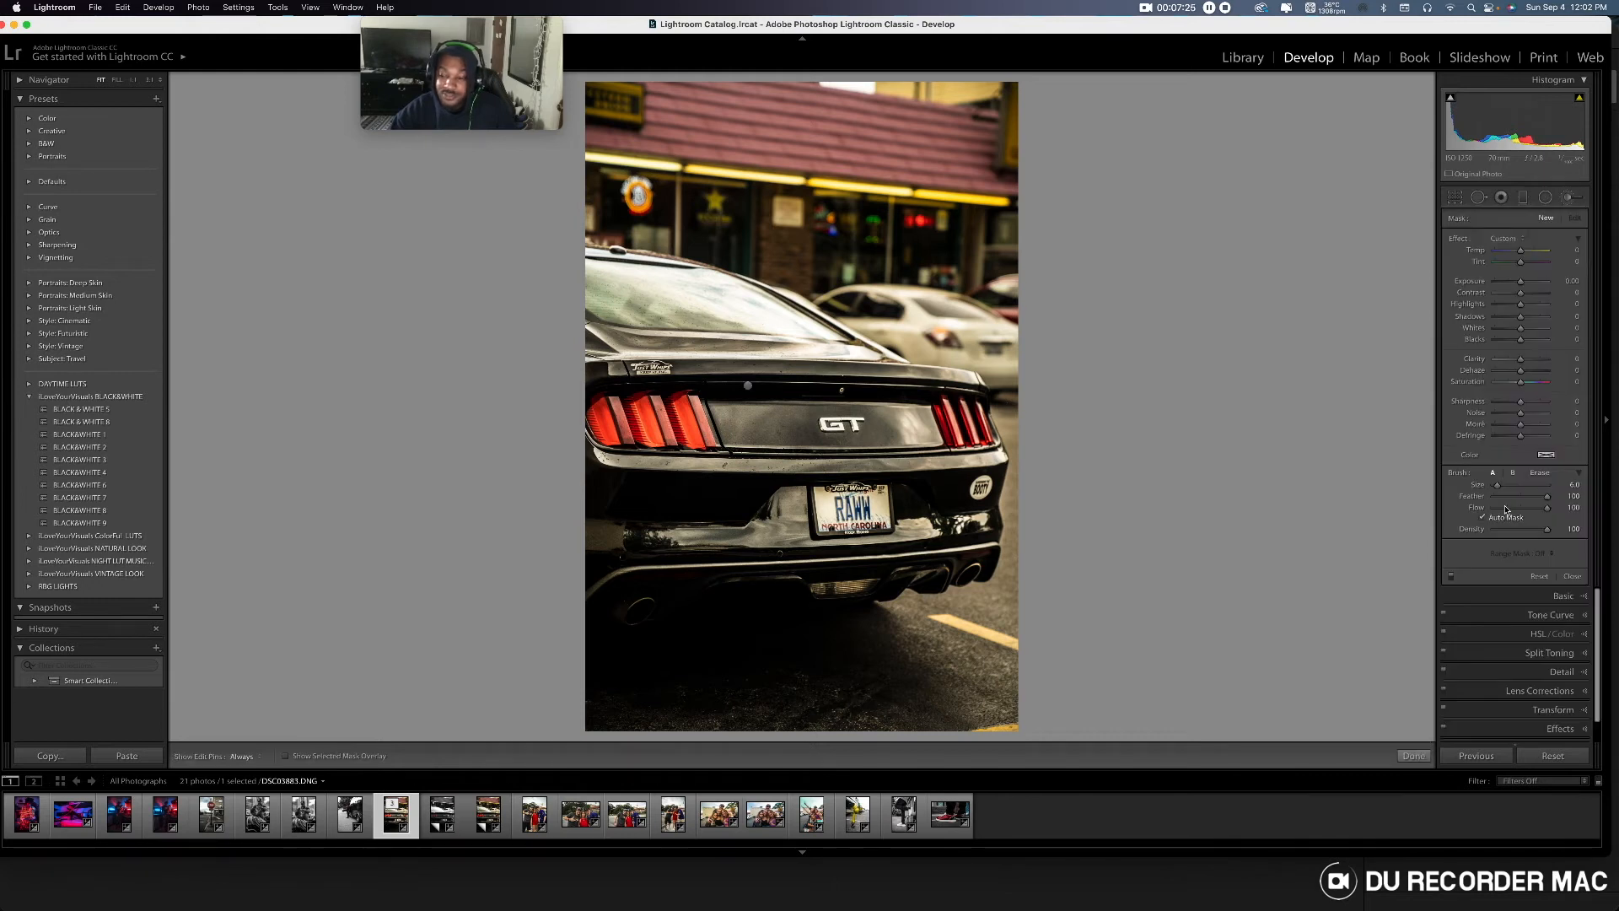
scroll(840, 187, up, 5)
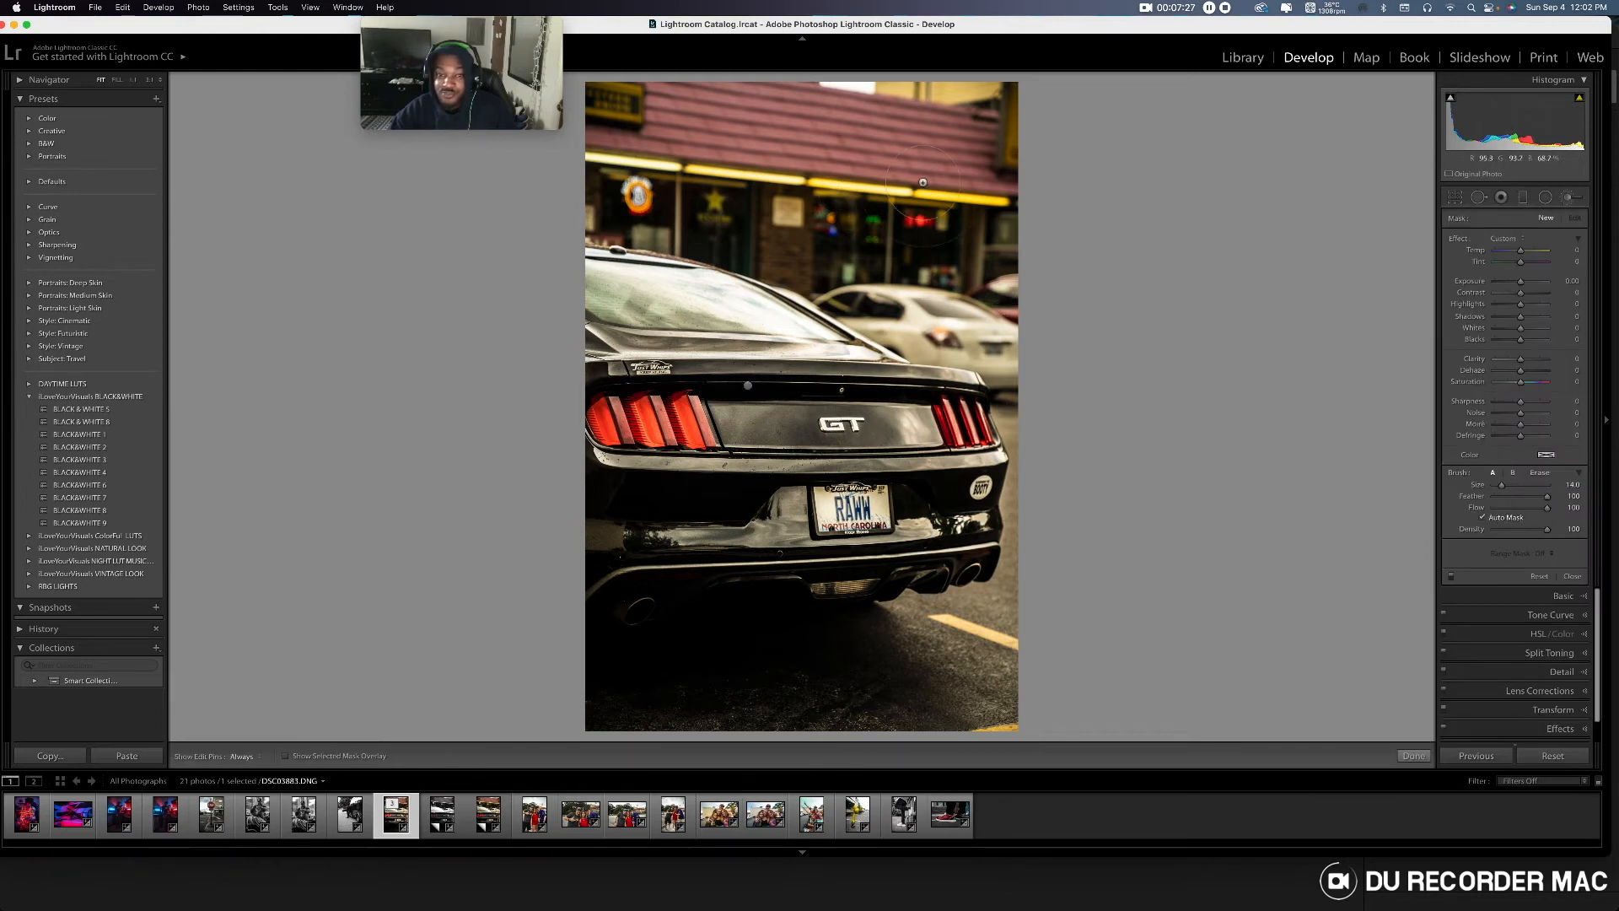
key(h)
mouse_move(755, 126)
mouse_down()
mouse_move(951, 142)
mouse_move(700, 101)
mouse_move(569, 102)
mouse_move(883, 92)
mouse_move(1005, 112)
mouse_move(602, 99)
mouse_move(938, 142)
mouse_move(971, 186)
mouse_move(606, 118)
mouse_move(822, 140)
mouse_move(1018, 214)
mouse_move(824, 203)
mouse_move(880, 225)
mouse_move(549, 185)
mouse_move(938, 241)
mouse_move(1102, 286)
mouse_move(573, 190)
mouse_move(1122, 314)
mouse_move(743, 243)
mouse_move(923, 291)
mouse_move(836, 281)
mouse_move(996, 267)
mouse_move(1036, 445)
mouse_up()
scroll(871, 223, down, 4)
scroll(747, 245, down, 2)
scroll(952, 675, up, 2)
mouse_move(951, 679)
mouse_down()
mouse_move(983, 713)
mouse_move(950, 740)
mouse_move(661, 686)
mouse_move(907, 629)
mouse_move(1012, 624)
mouse_up()
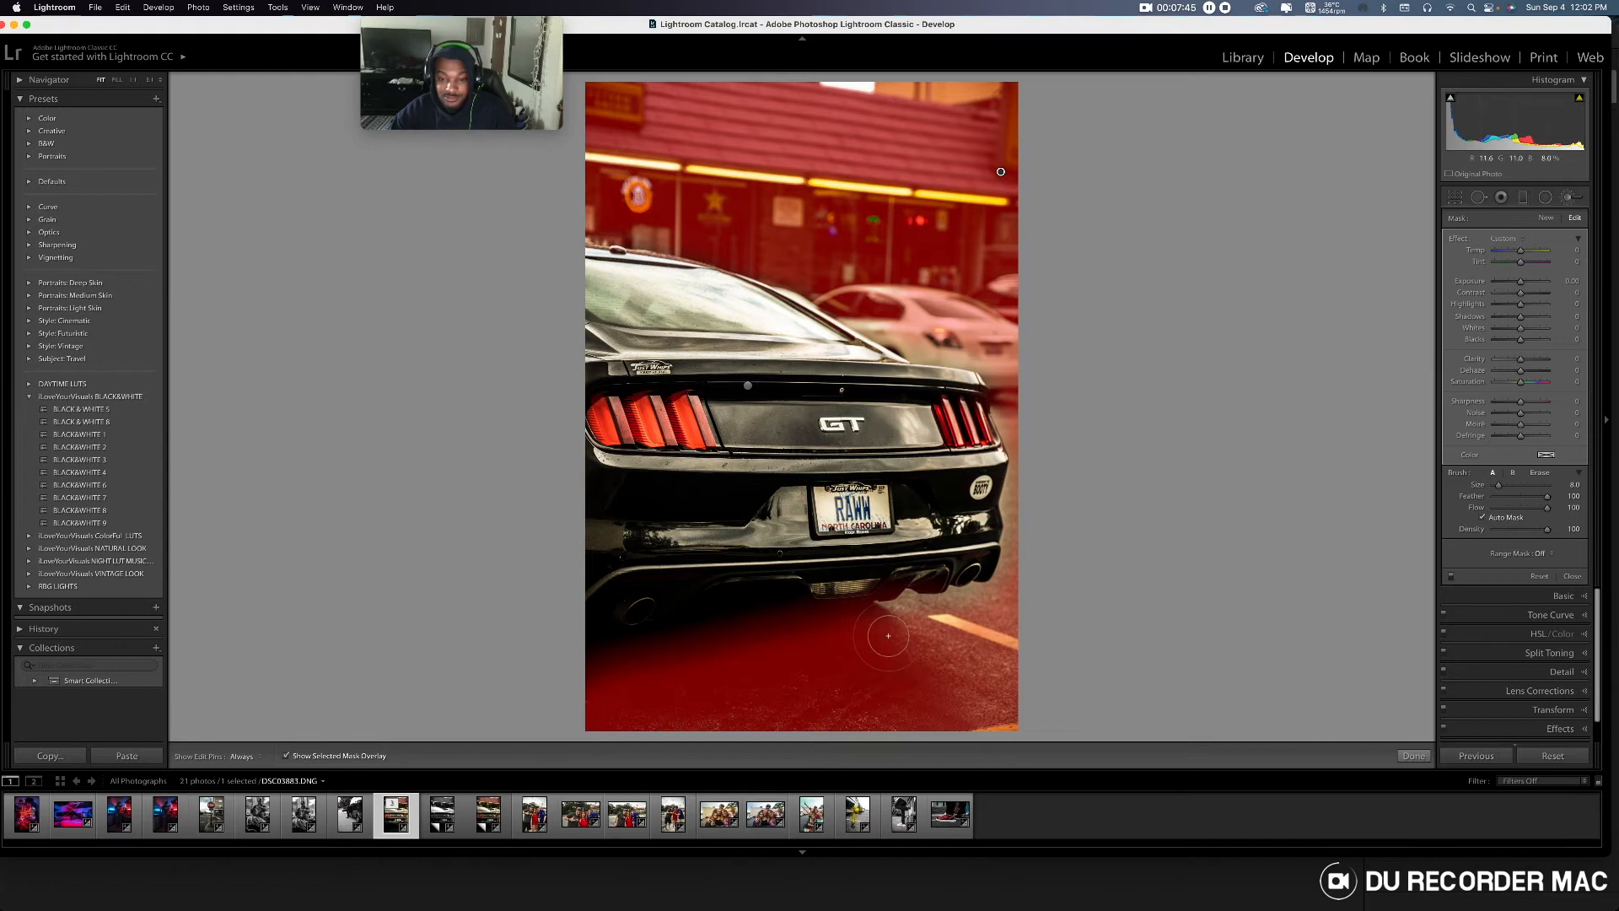
- Reduce the brush size to 3 and fill the background mask in along the Mustang's rear bumper and beside its right taillight
scroll(1019, 549, down, 3)
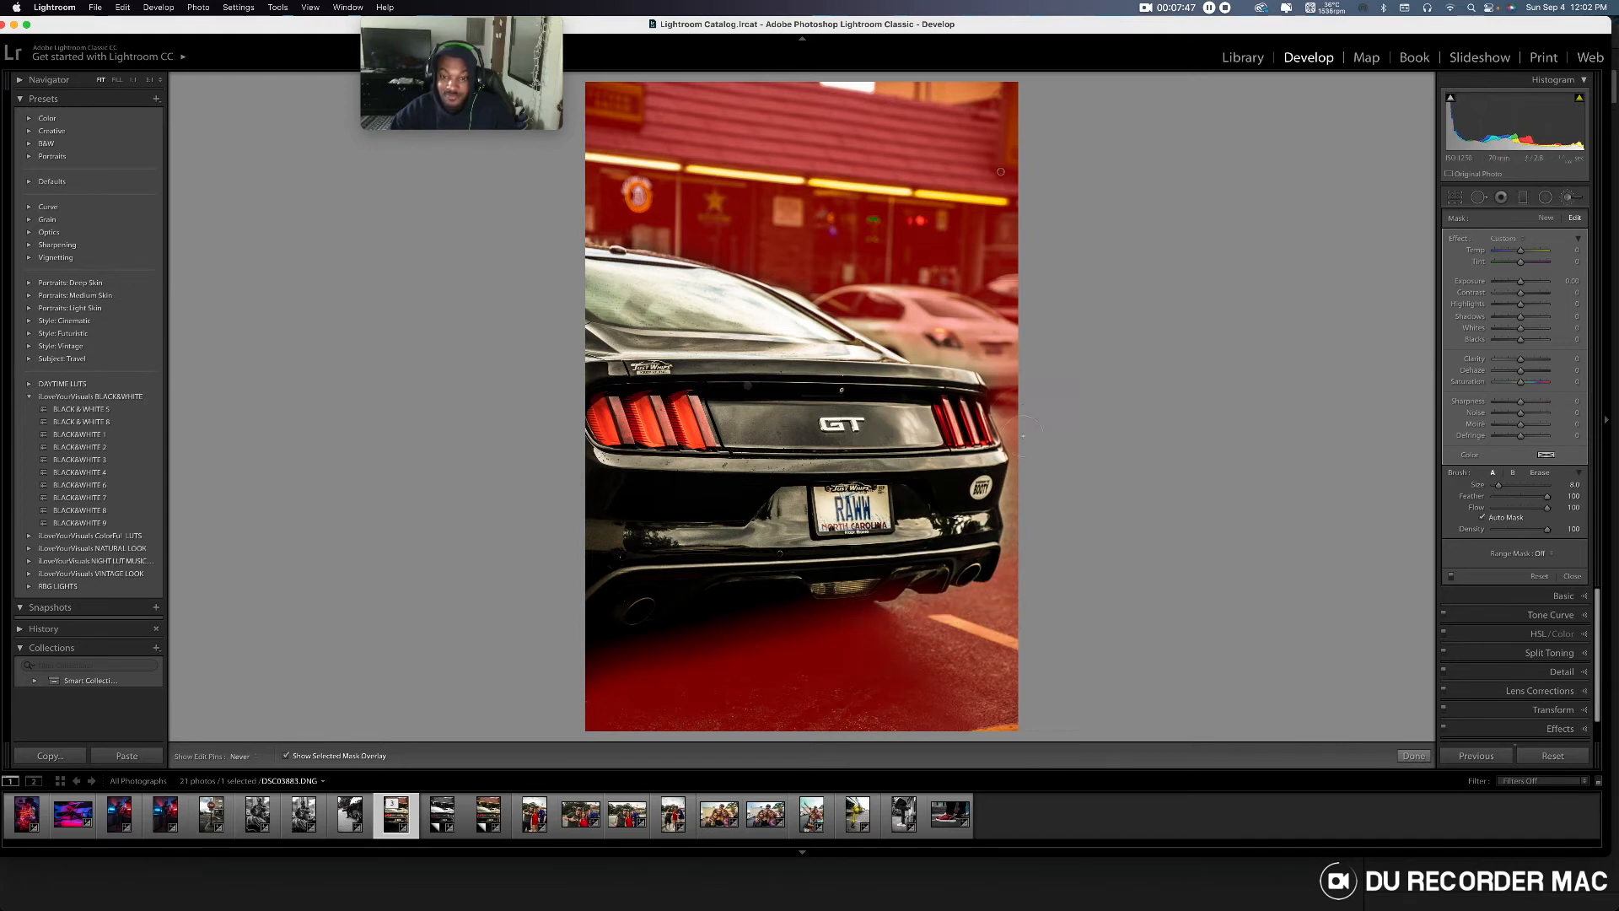
drag(903, 619, 925, 573)
scroll(877, 305, down, 3)
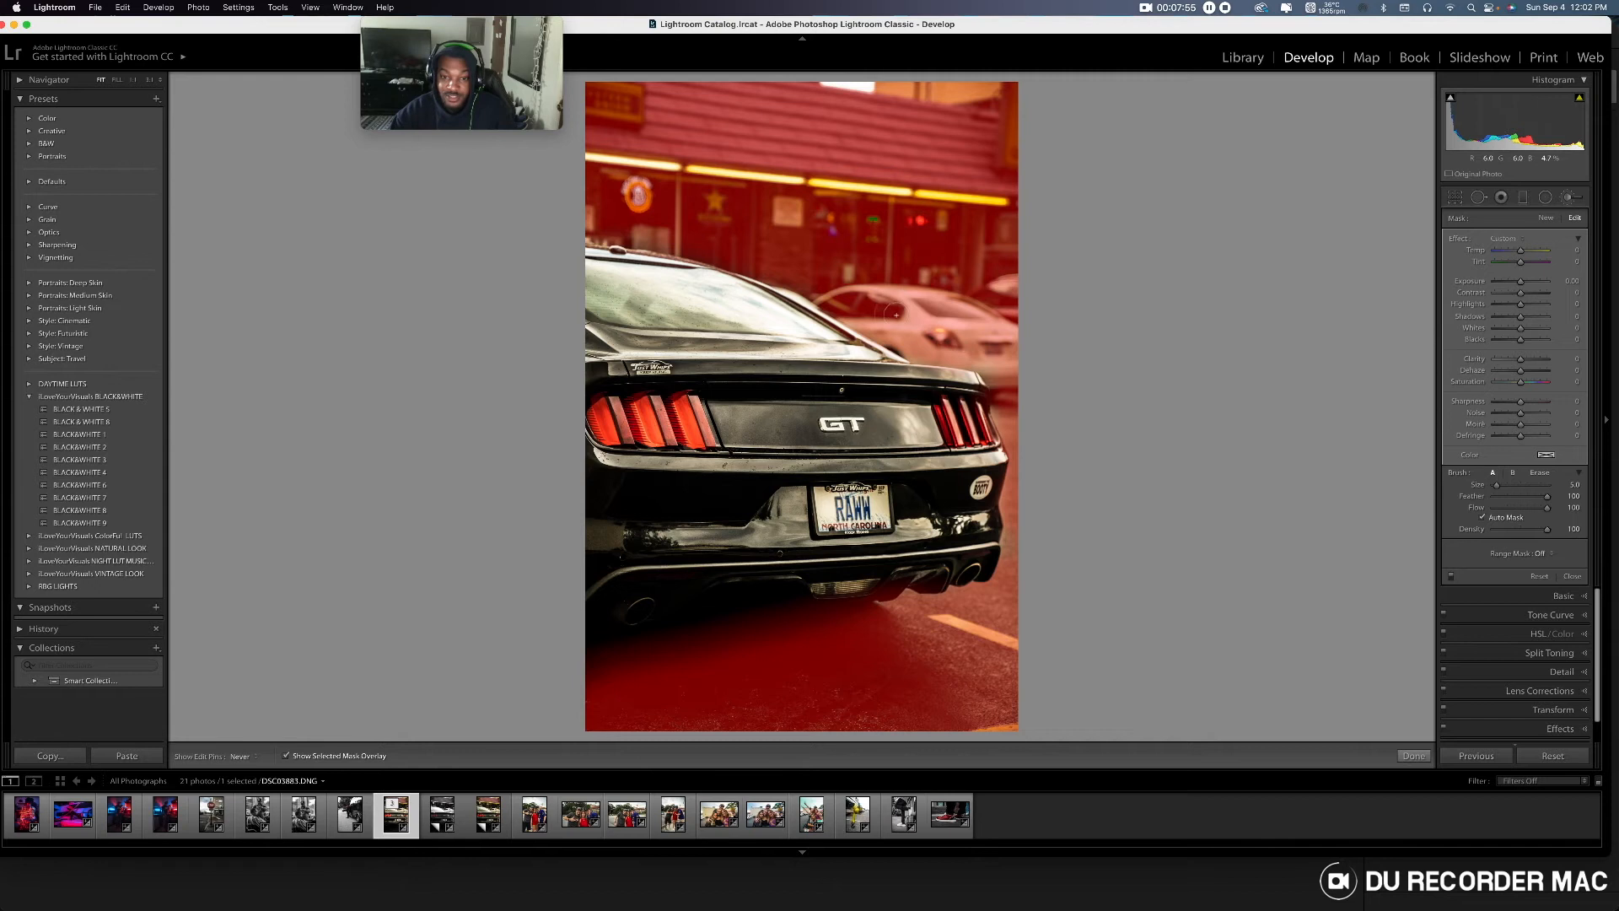
drag(997, 367, 999, 403)
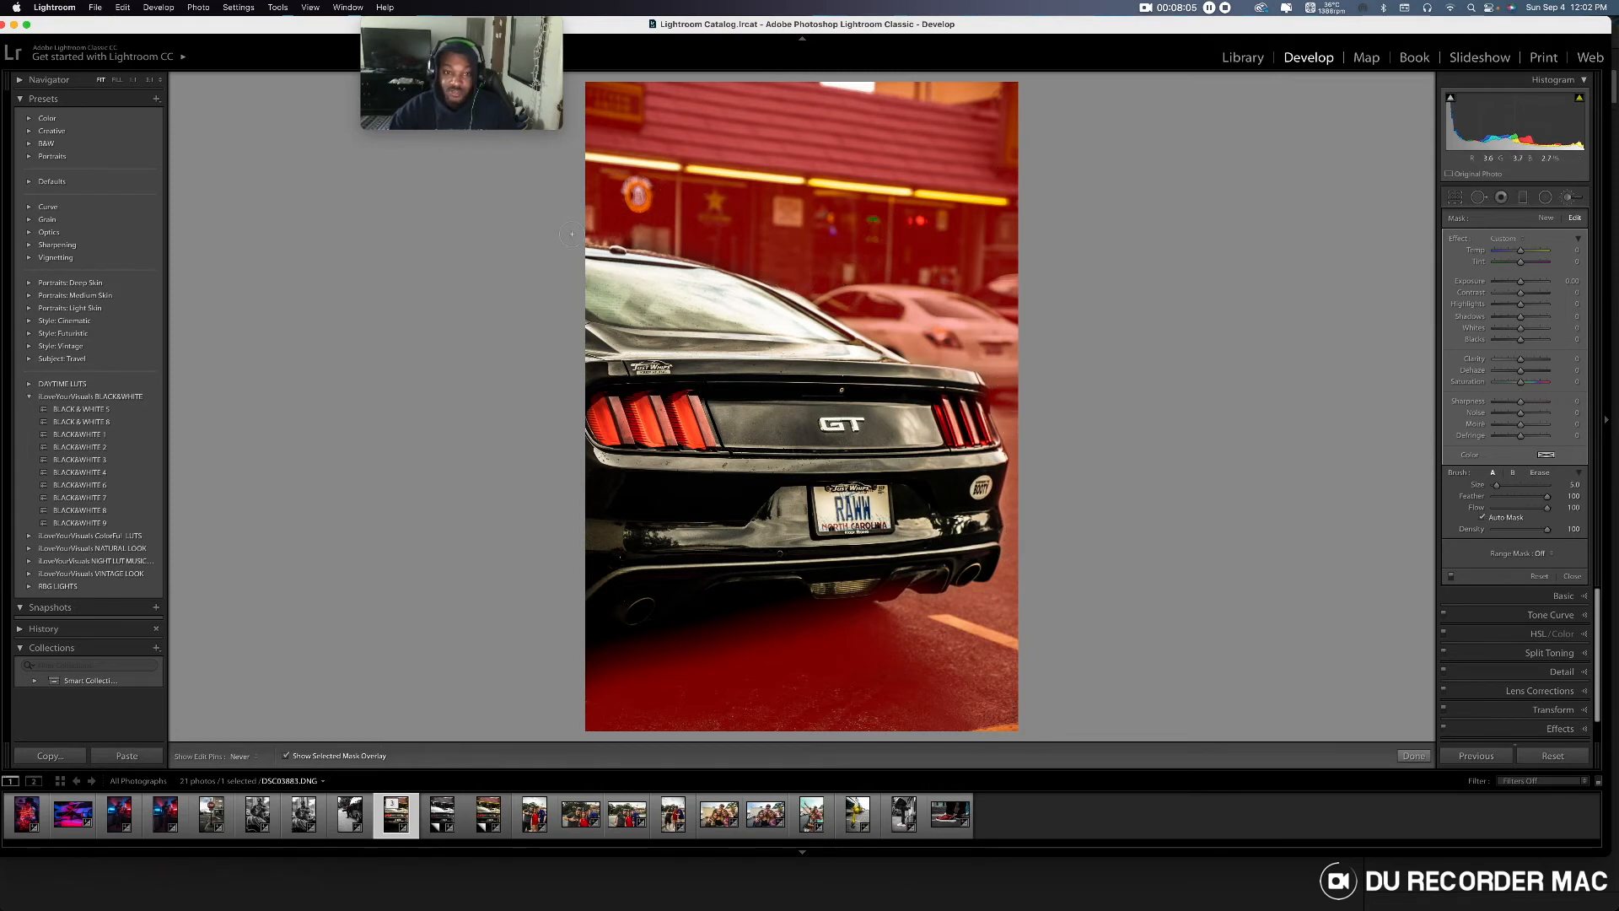
- Hide the background mask's overlay and lower the mask's Exposure to -0.64
key(h)
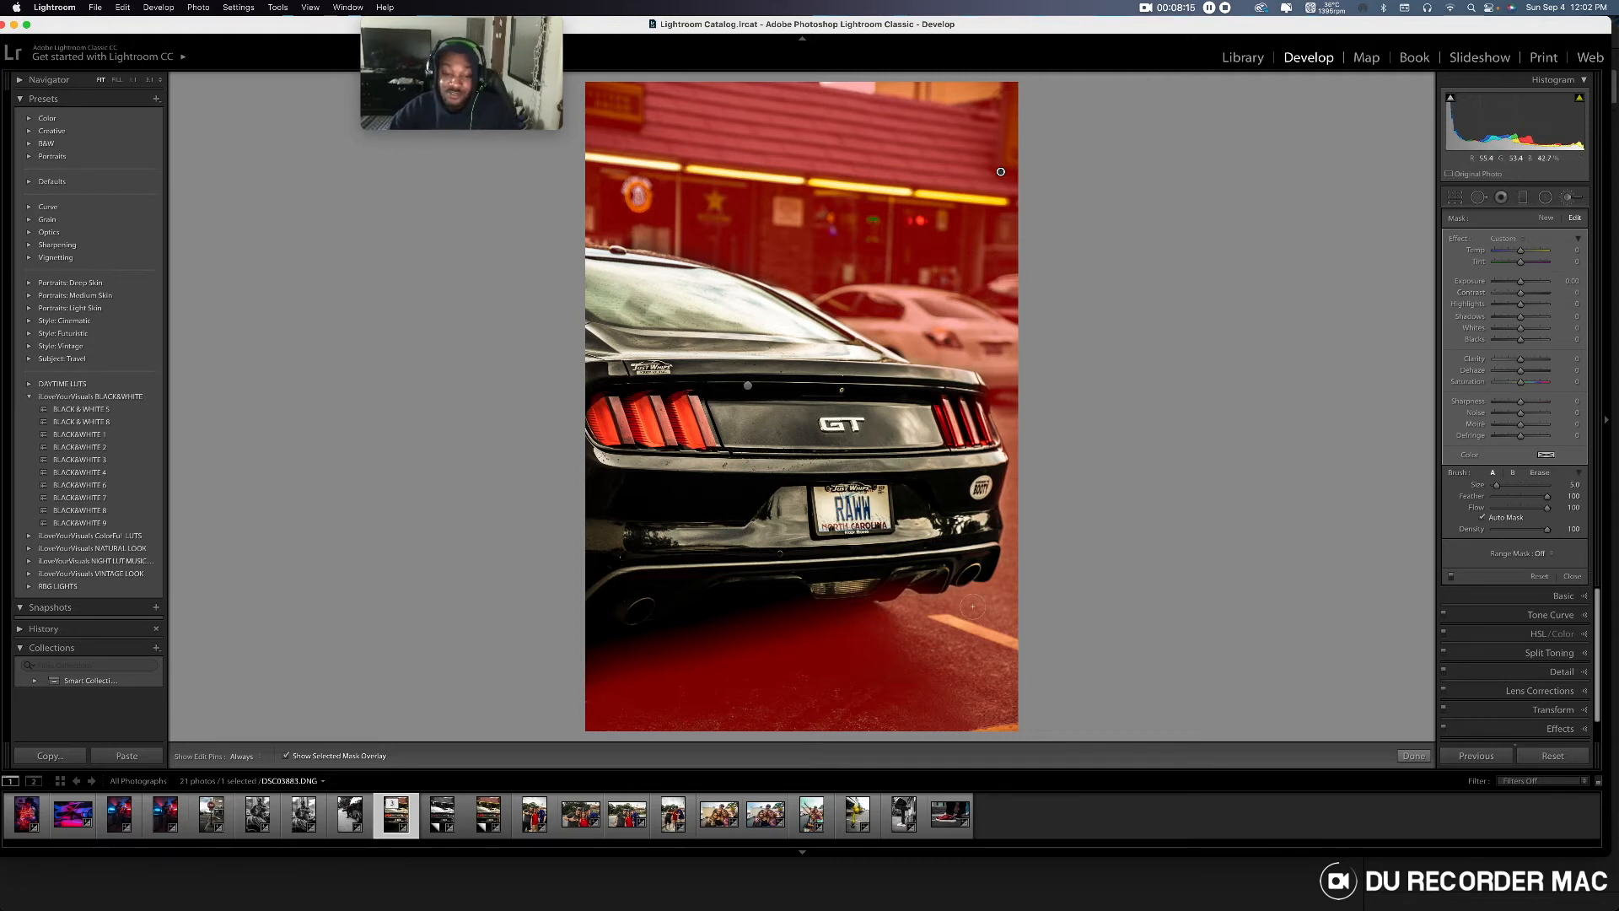
key(h)
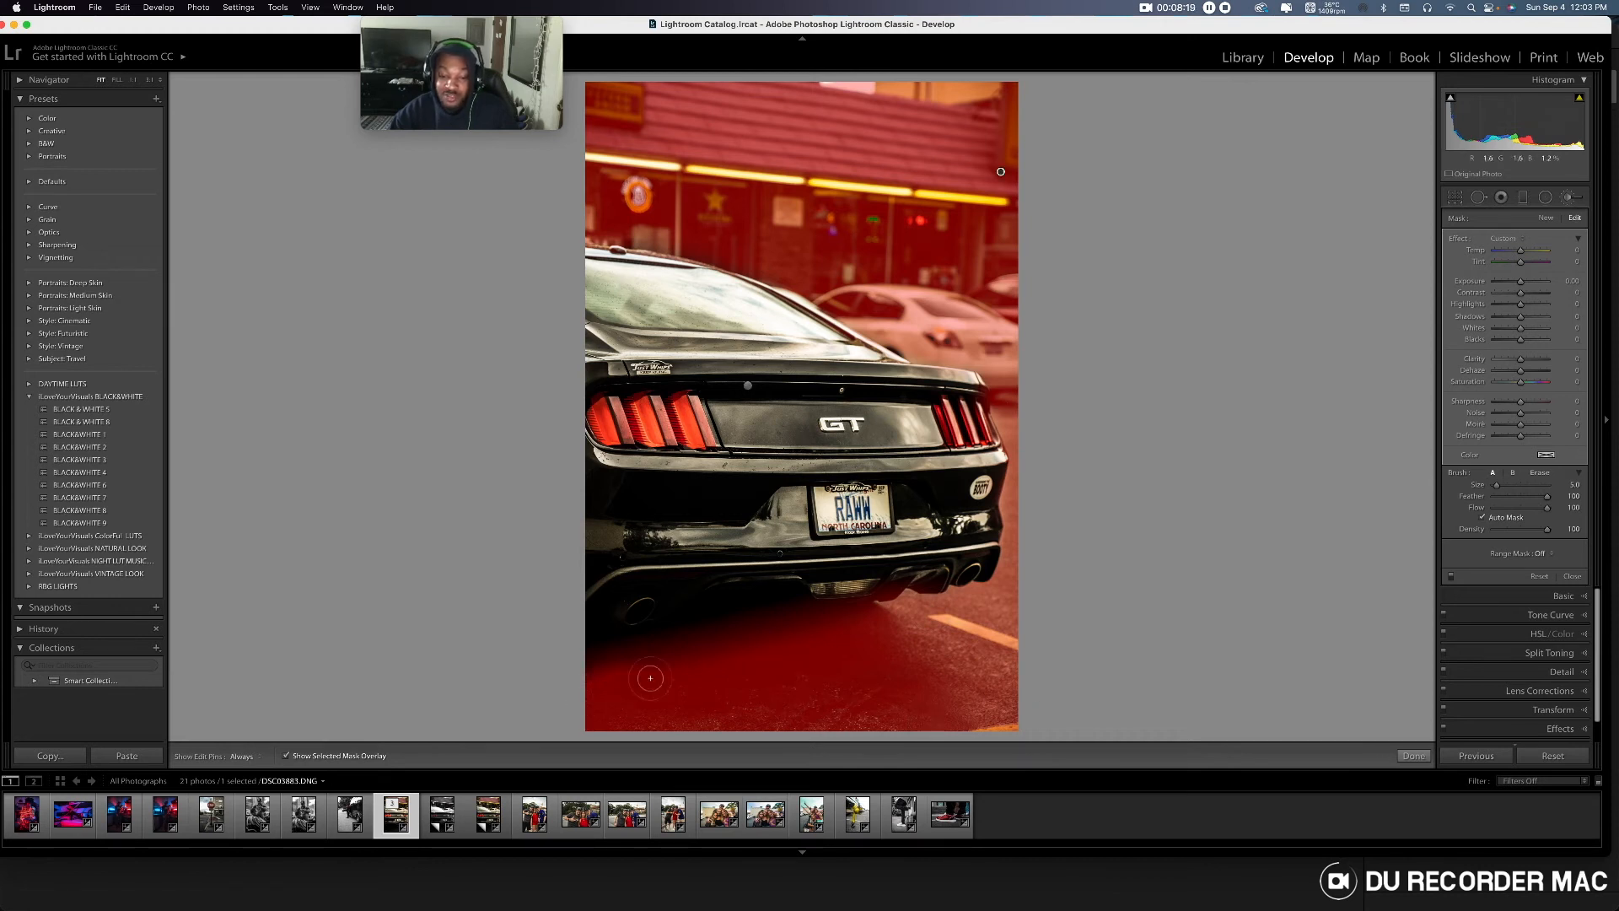
key(h)
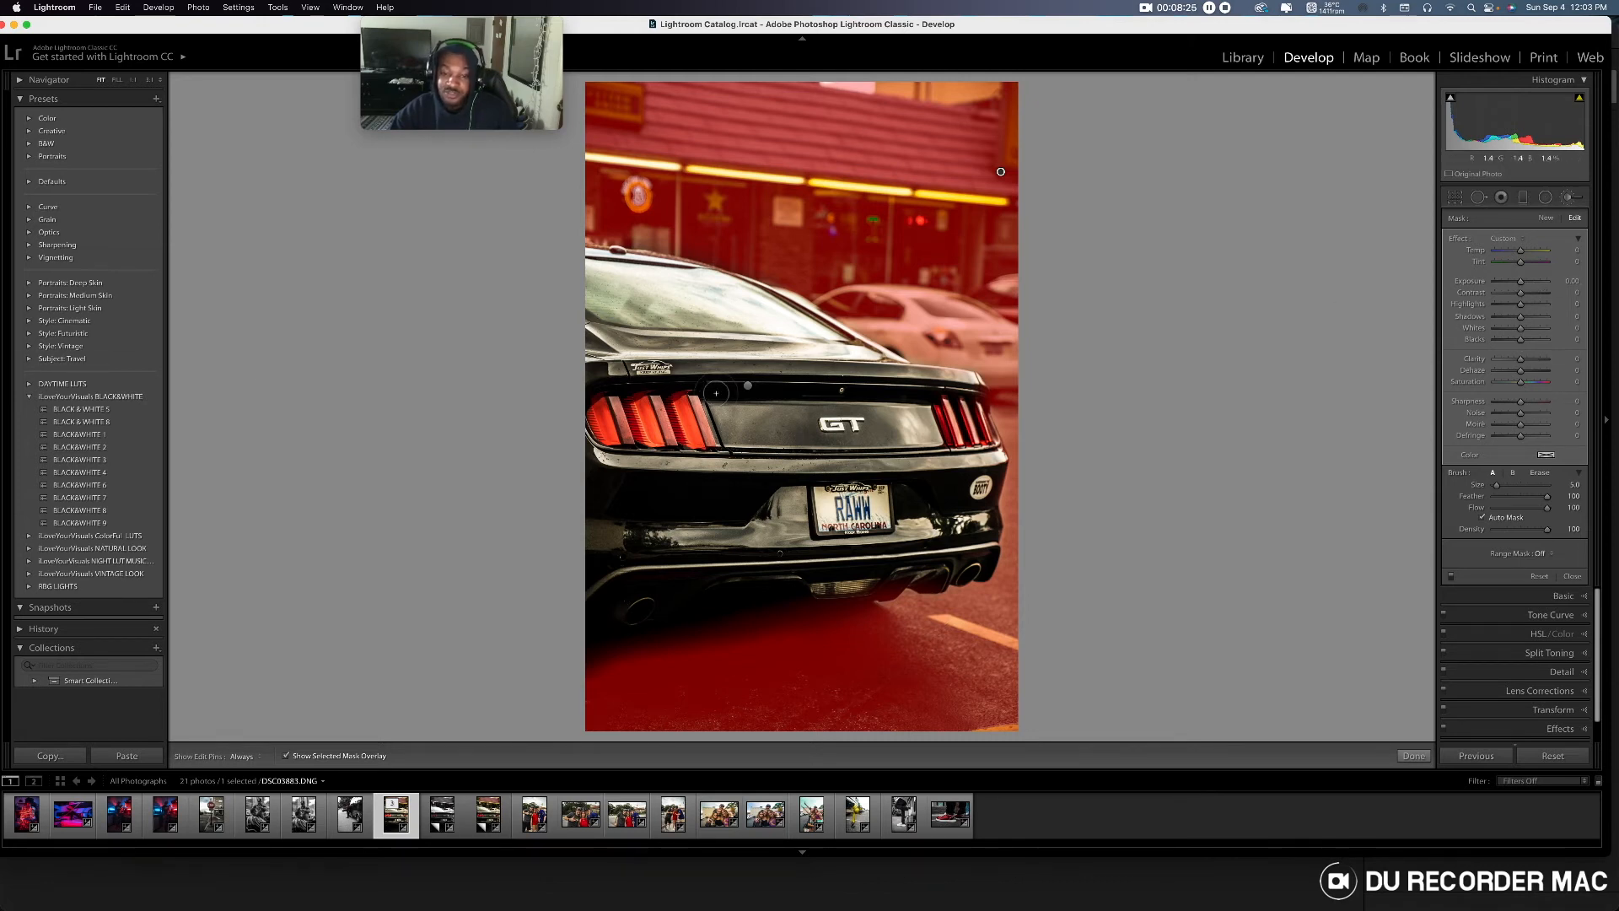
key(o)
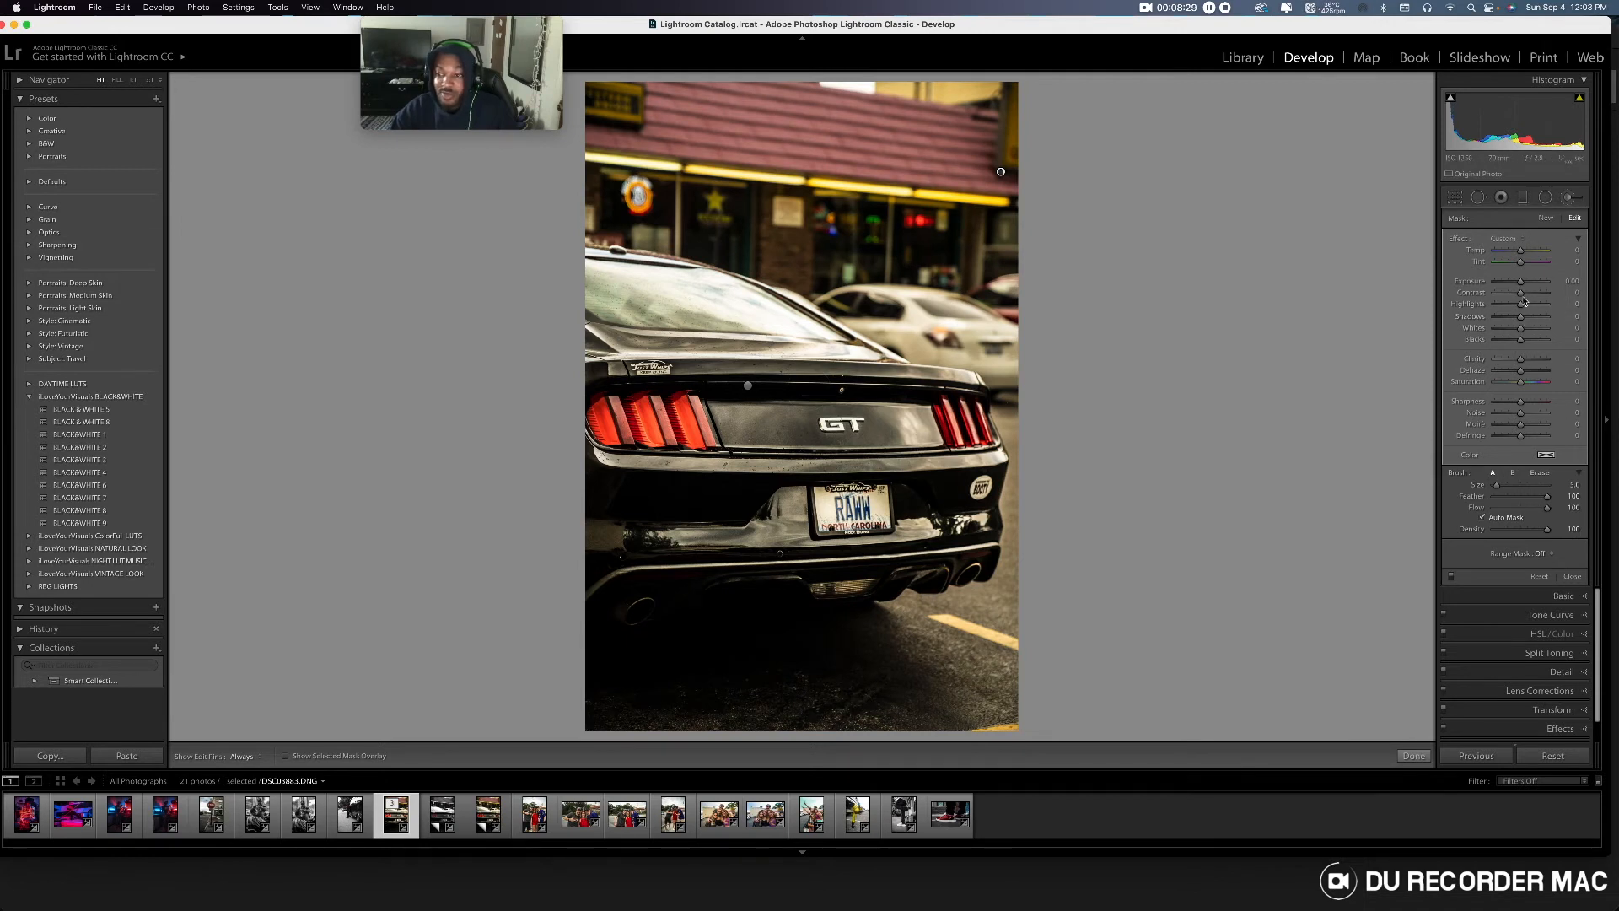
drag(1521, 288, 1520, 289)
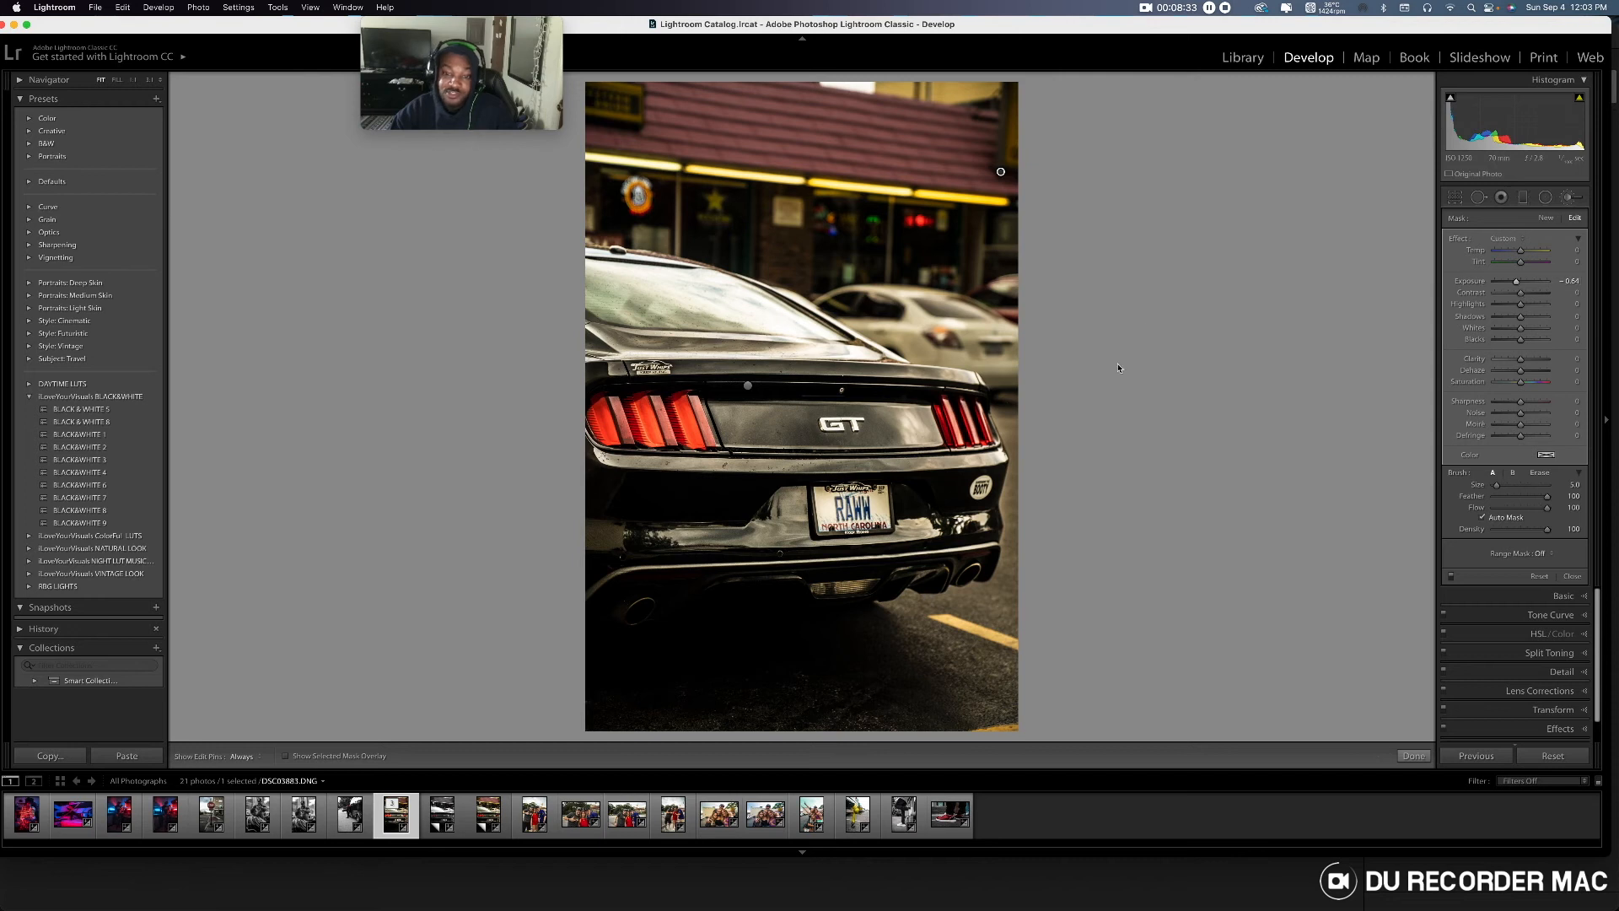
- Toggle the edit pins off and on to examine the darkened background against the Mustang's edges
scroll(1011, 405, down, 2)
key(h)
scroll(997, 416, up, 1)
key(h)
key(h)
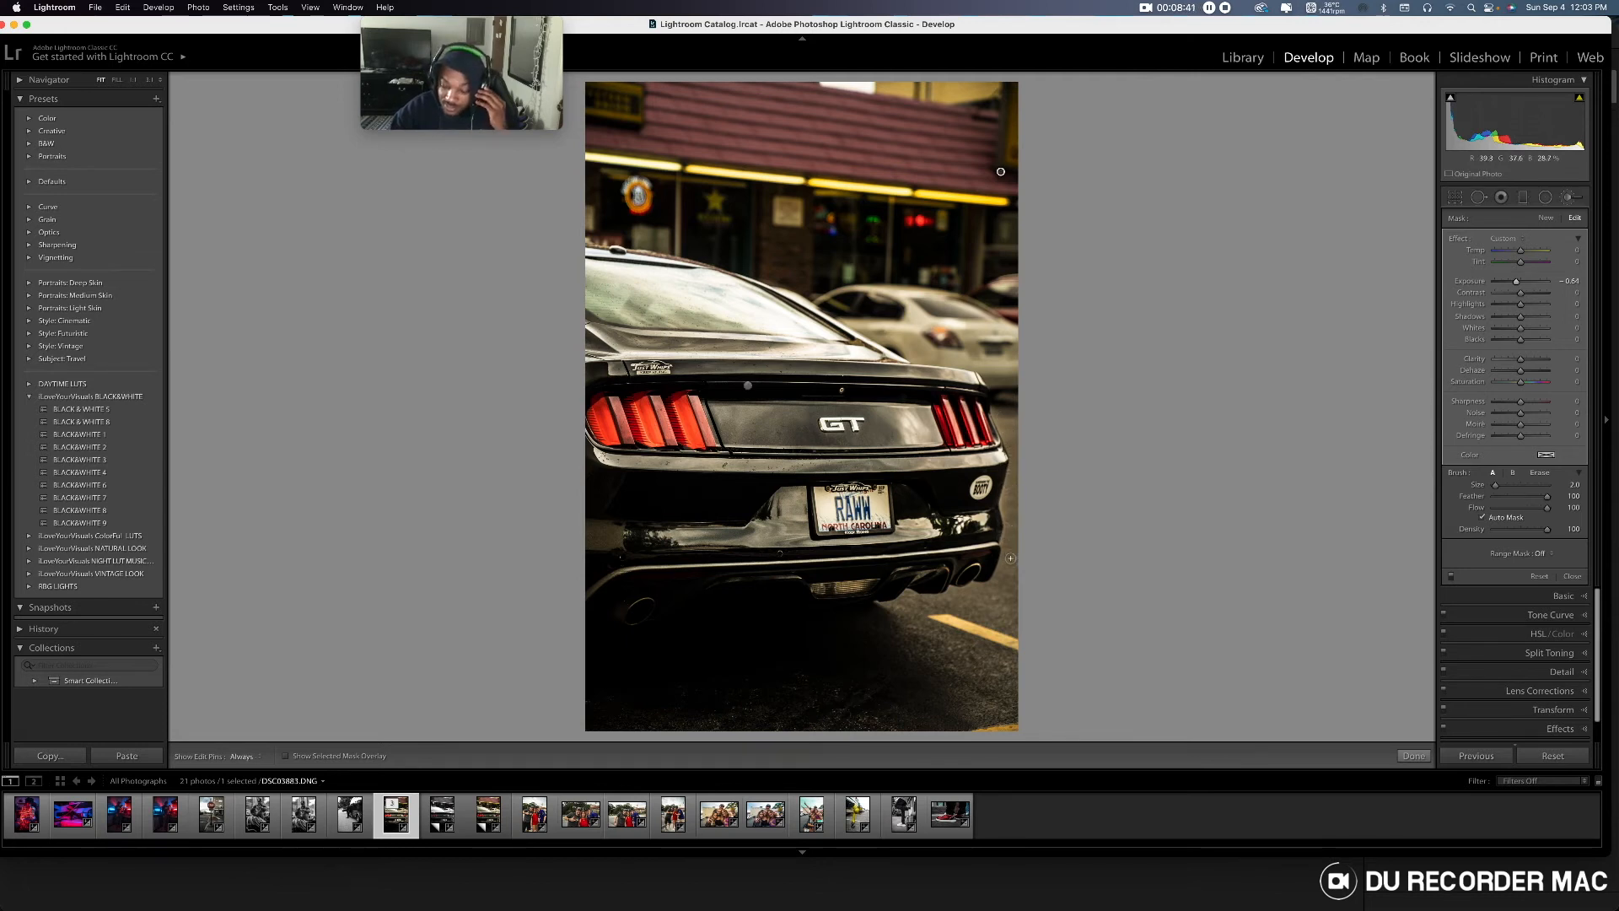
key(h)
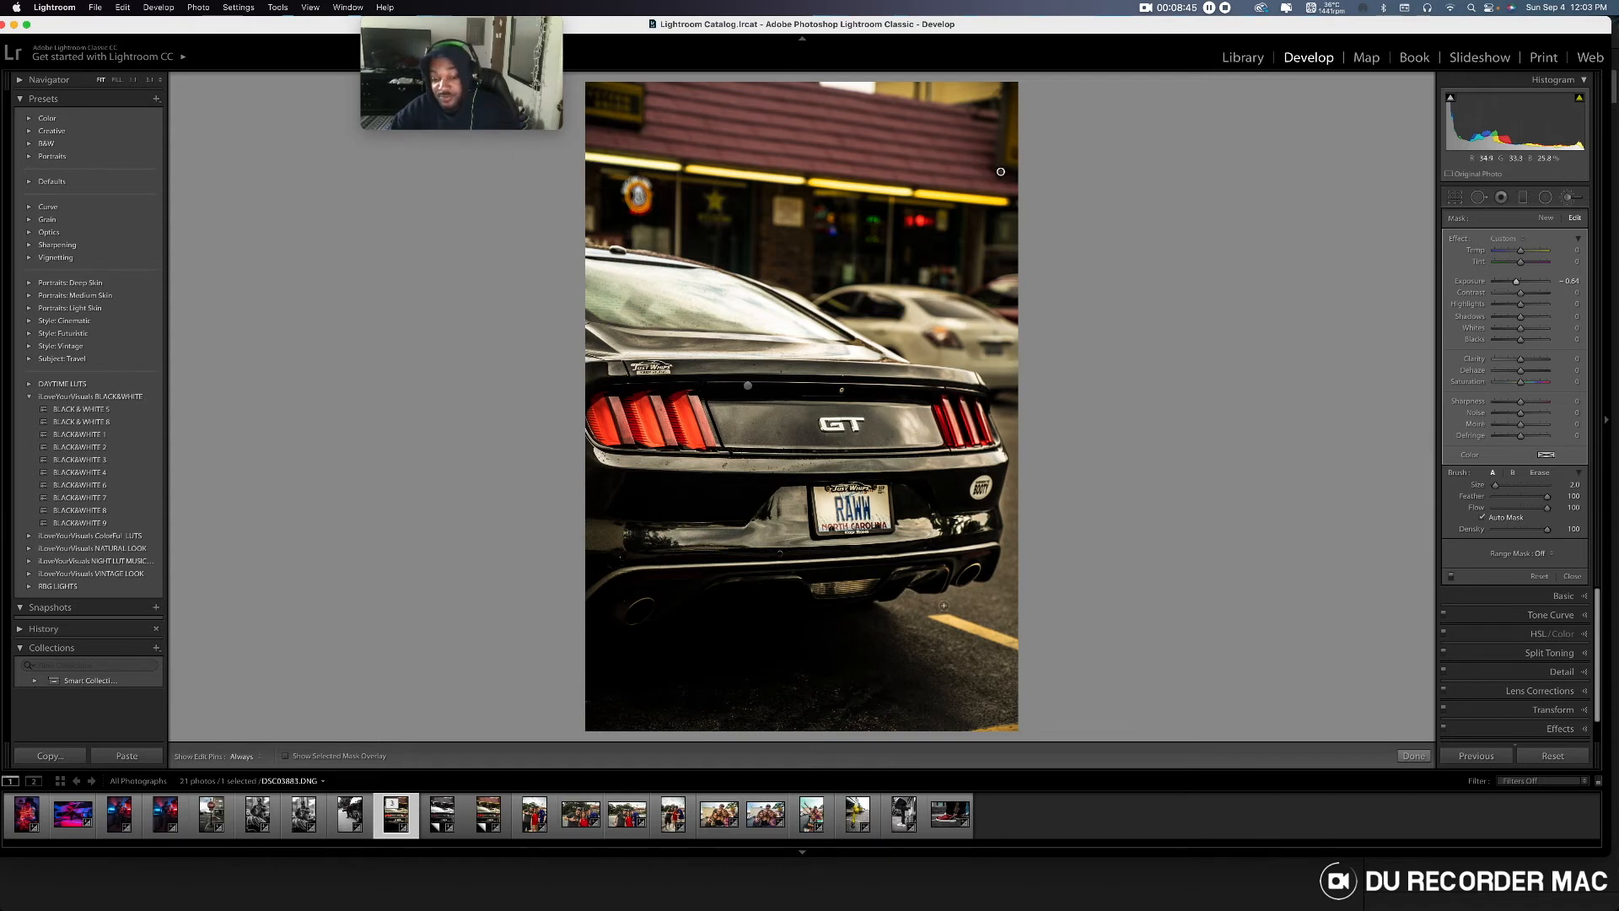
key(h)
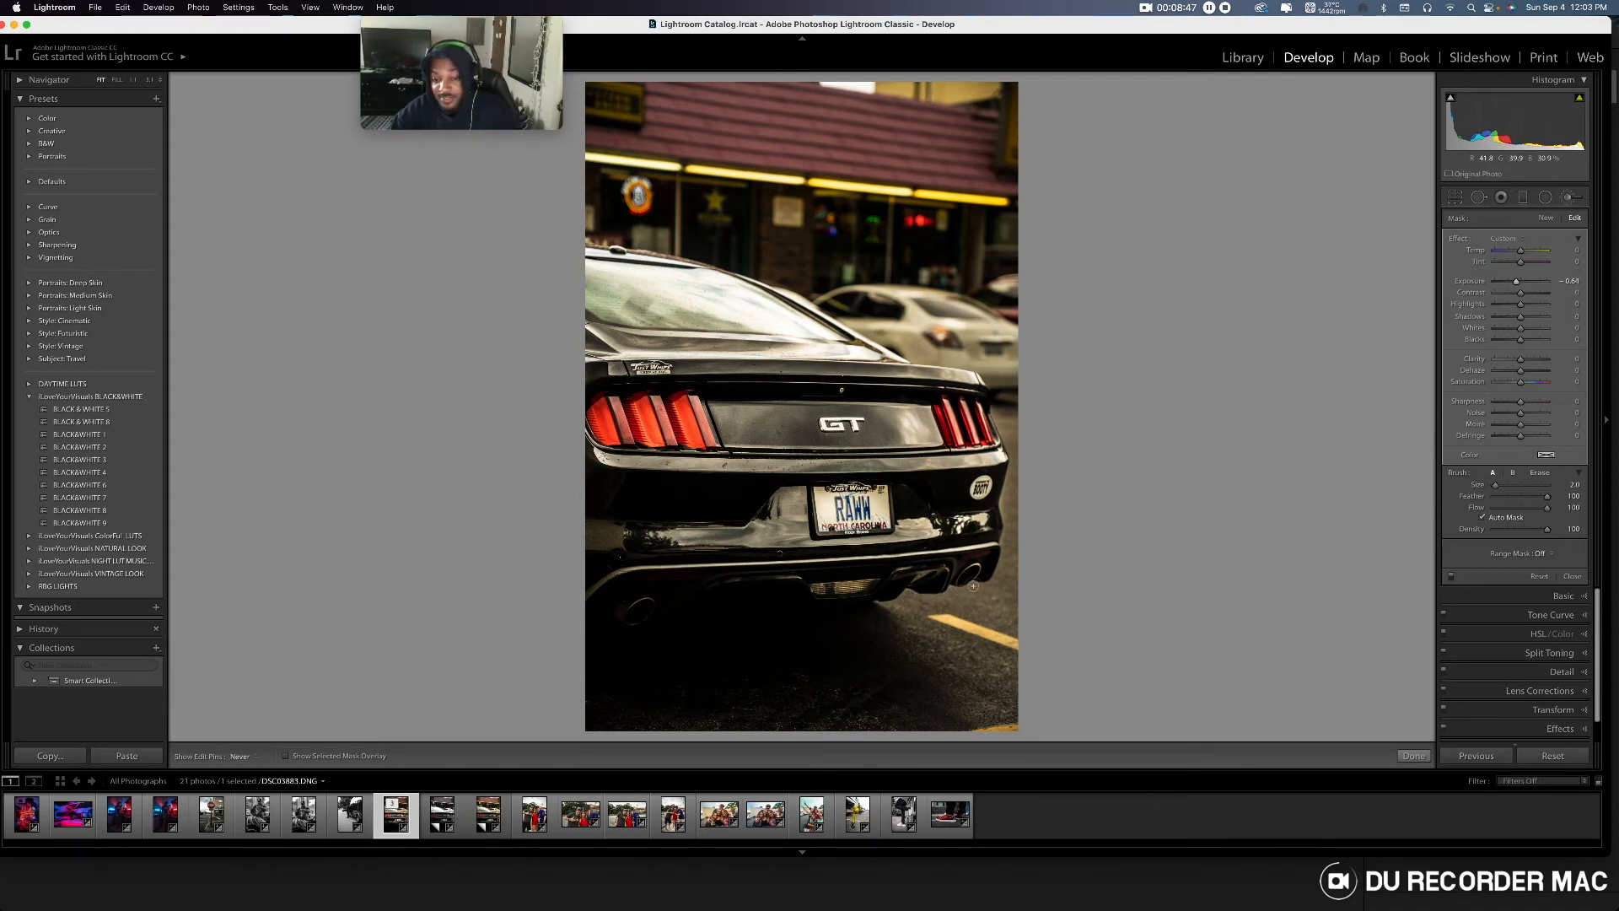
key(h)
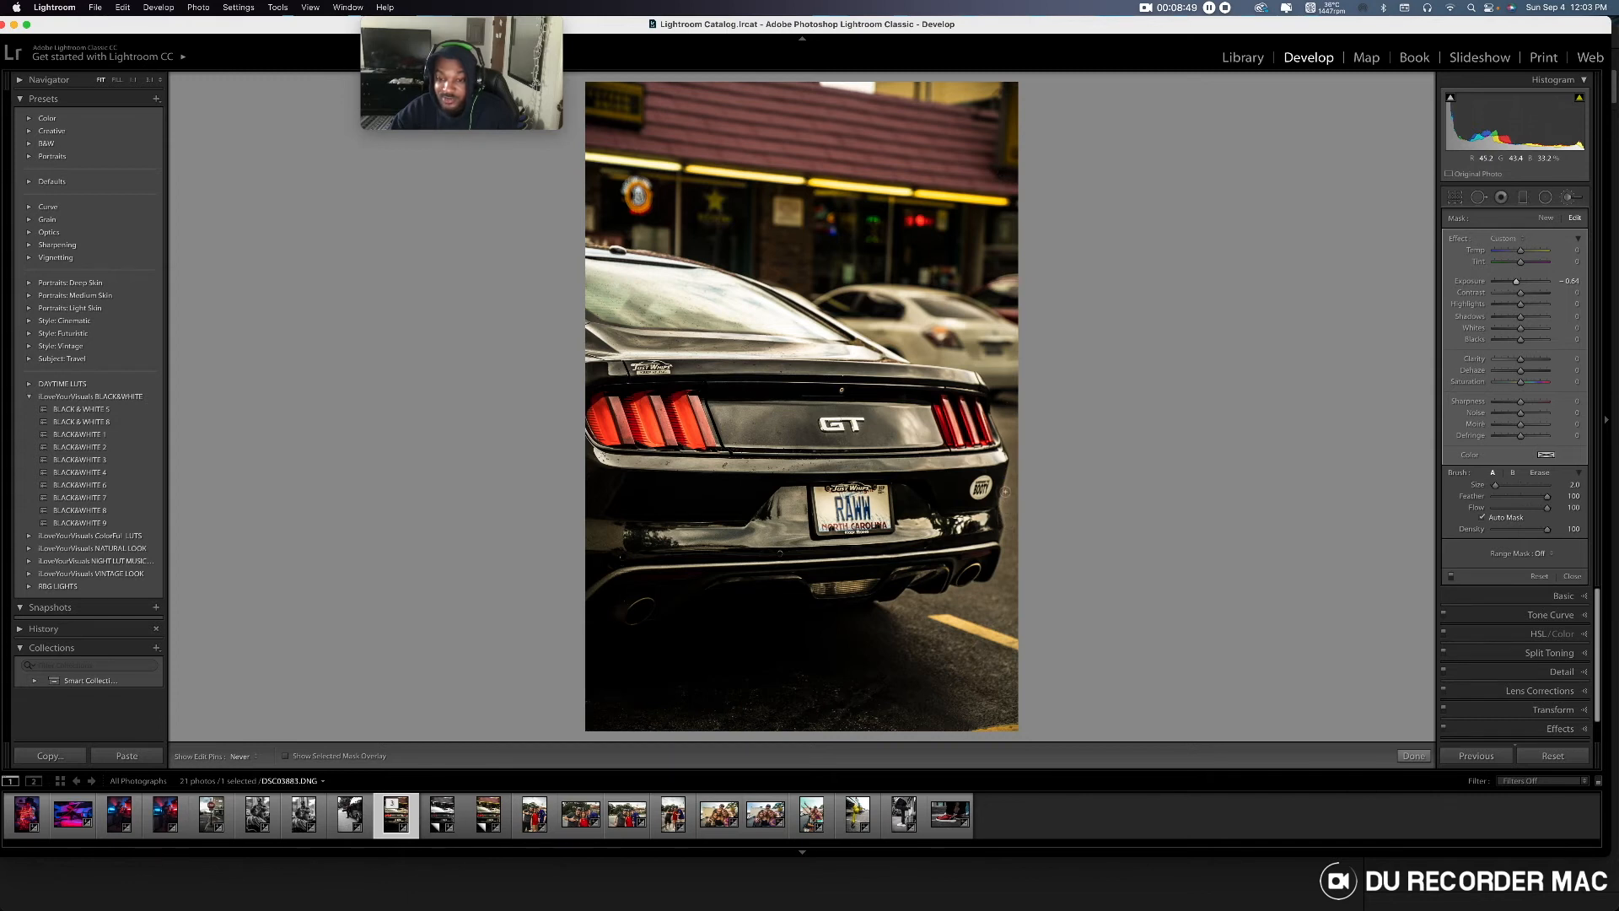
key(h)
key(h)
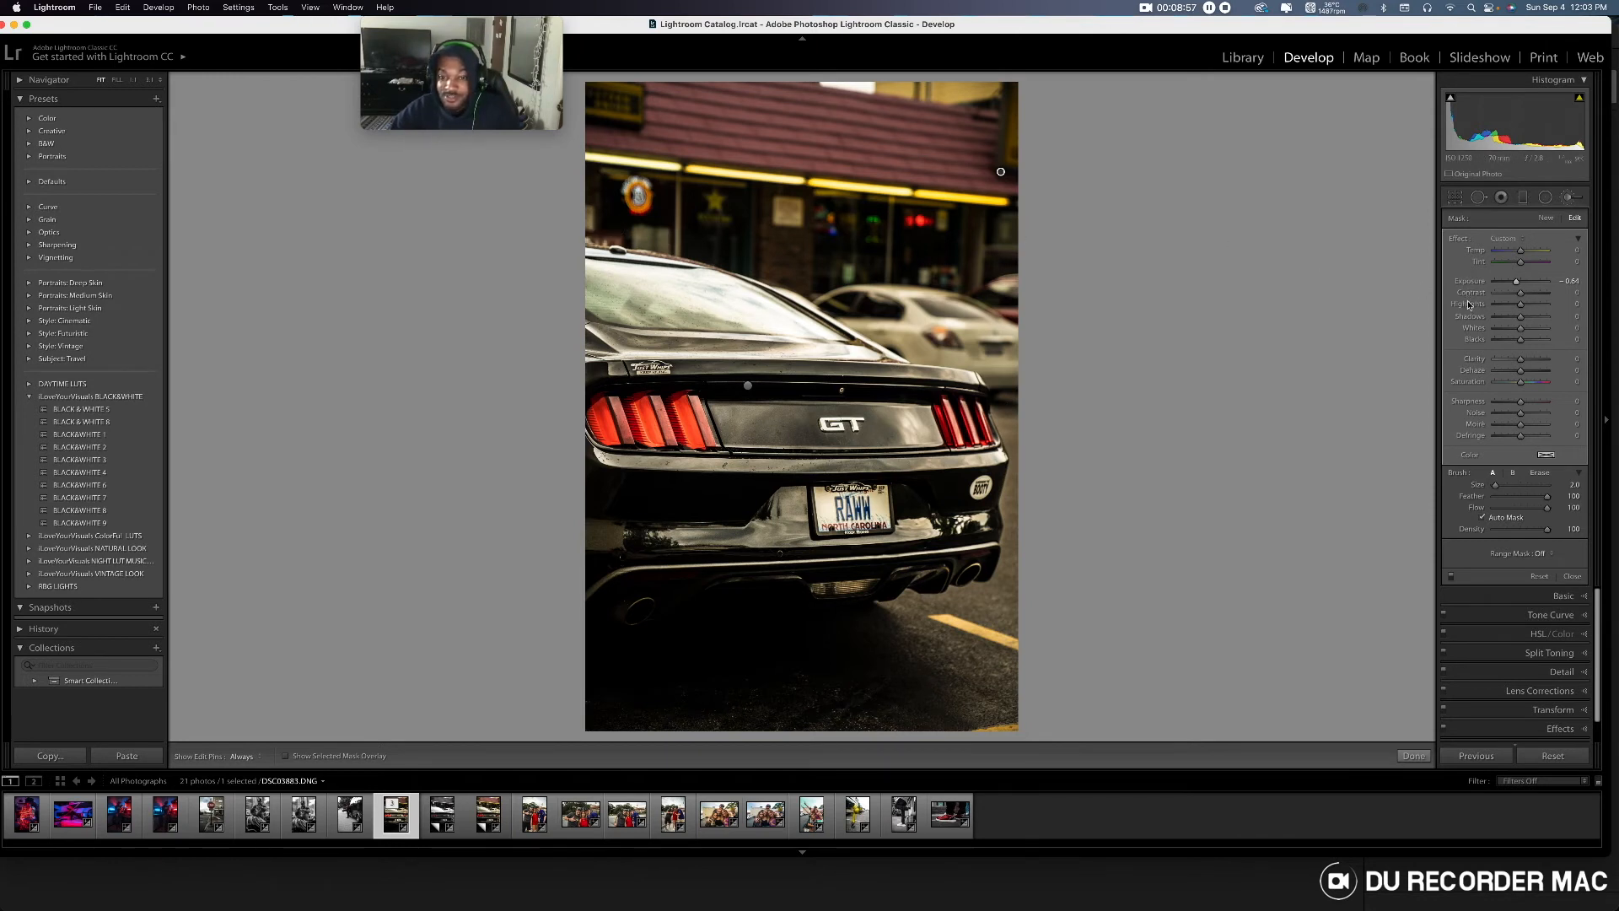
key(h)
key(h)
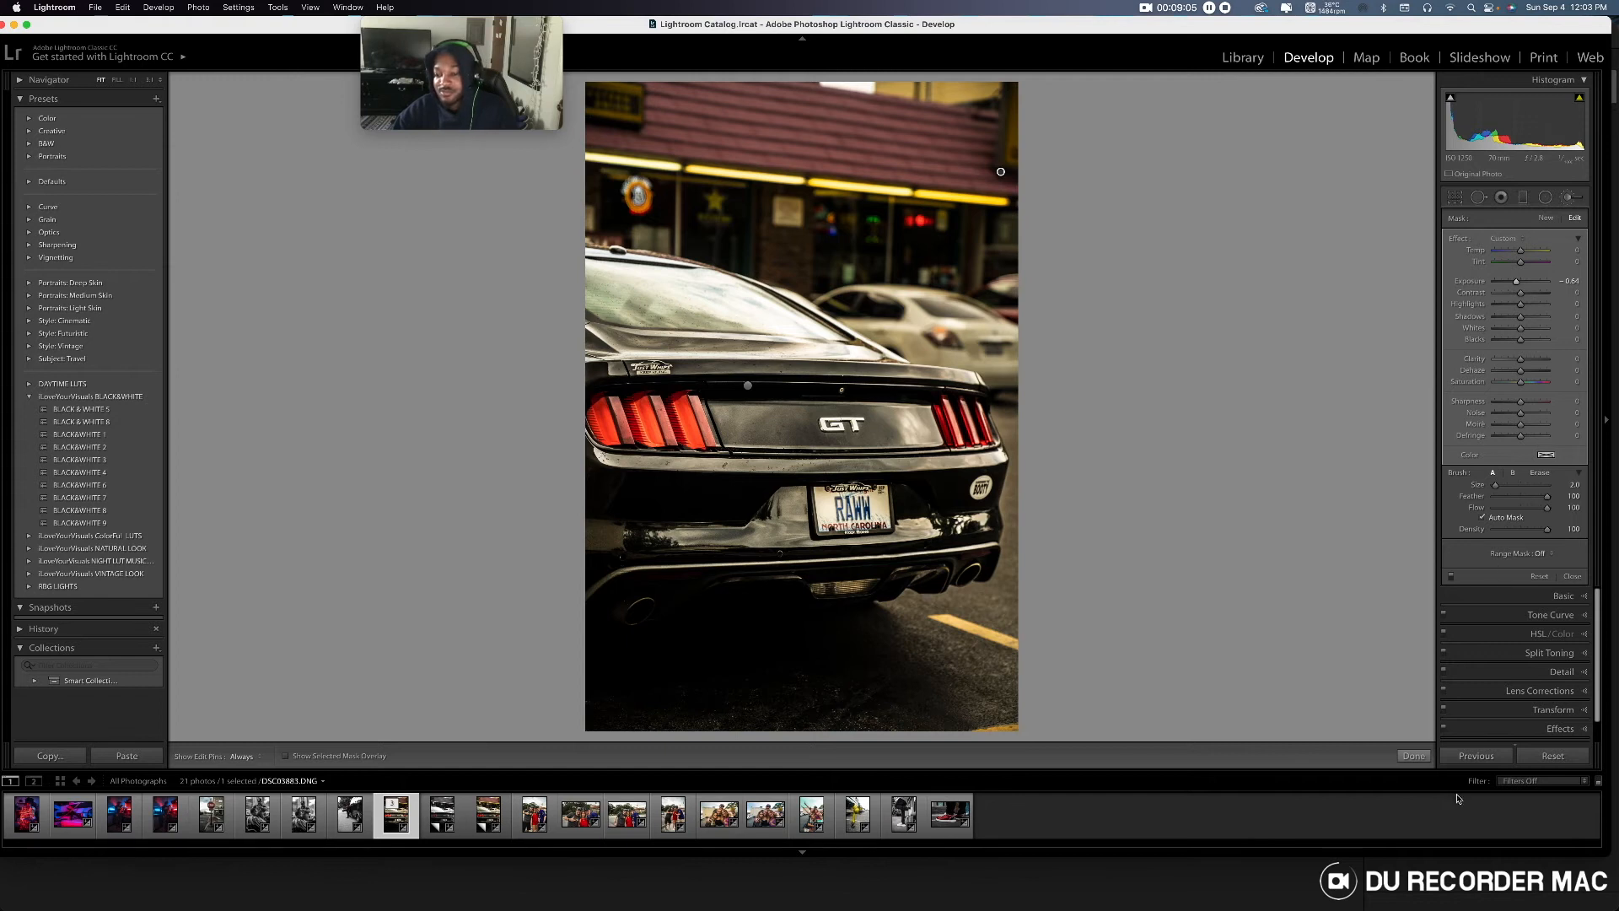
- Finish the brush edit, reset all adjustments on the Mustang photo, and apply the BLACK&WHITE 6 preset
click(1415, 756)
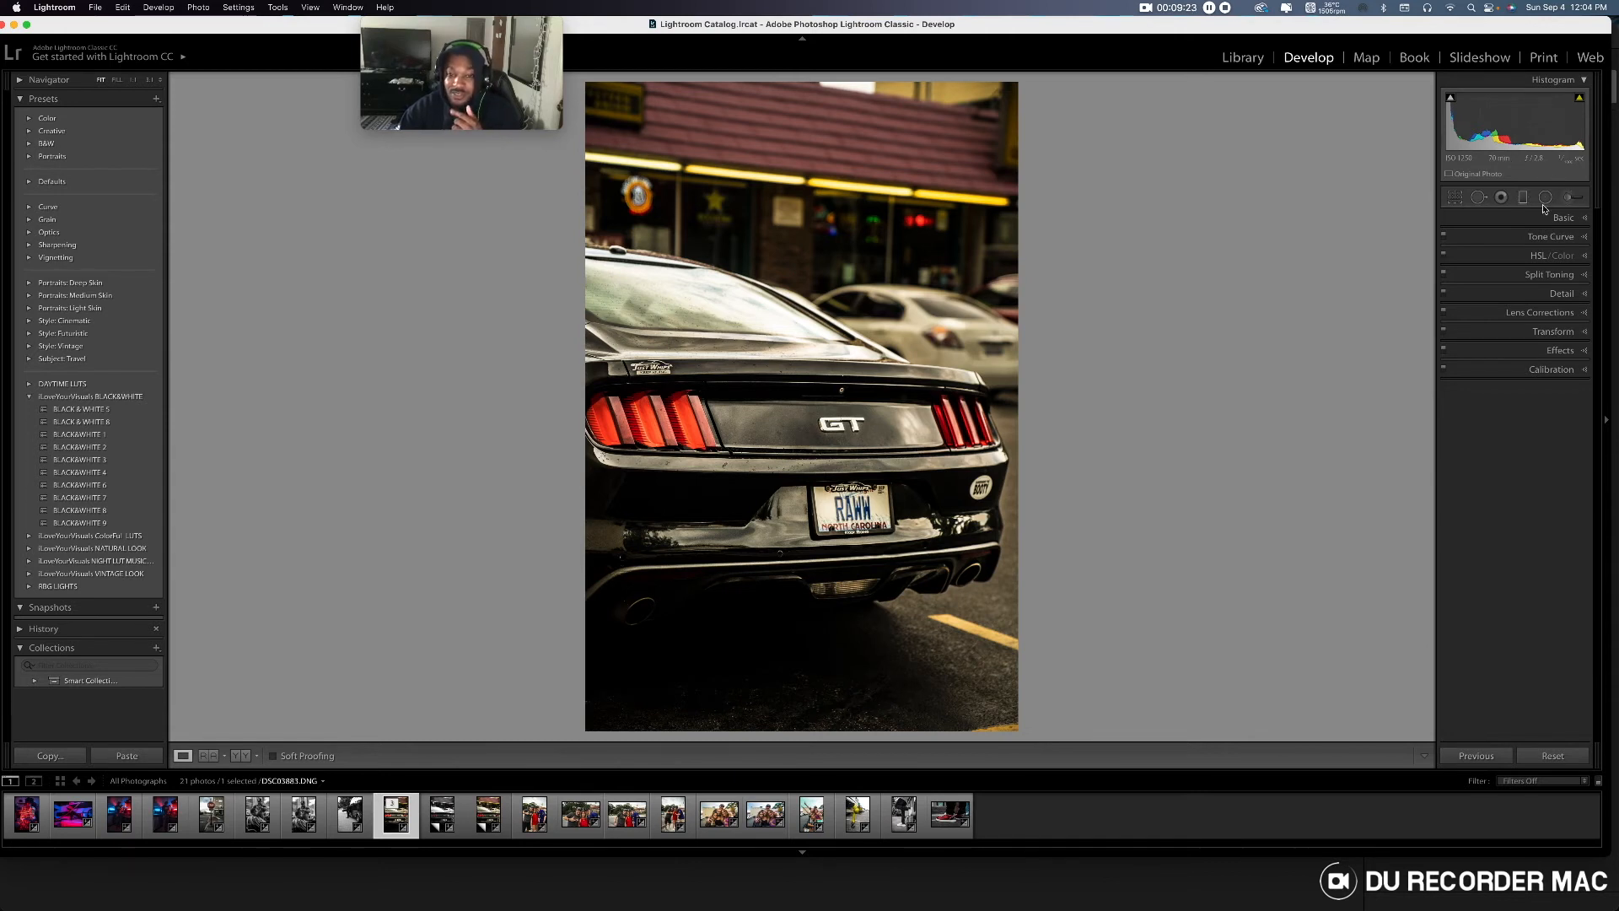
click(1569, 756)
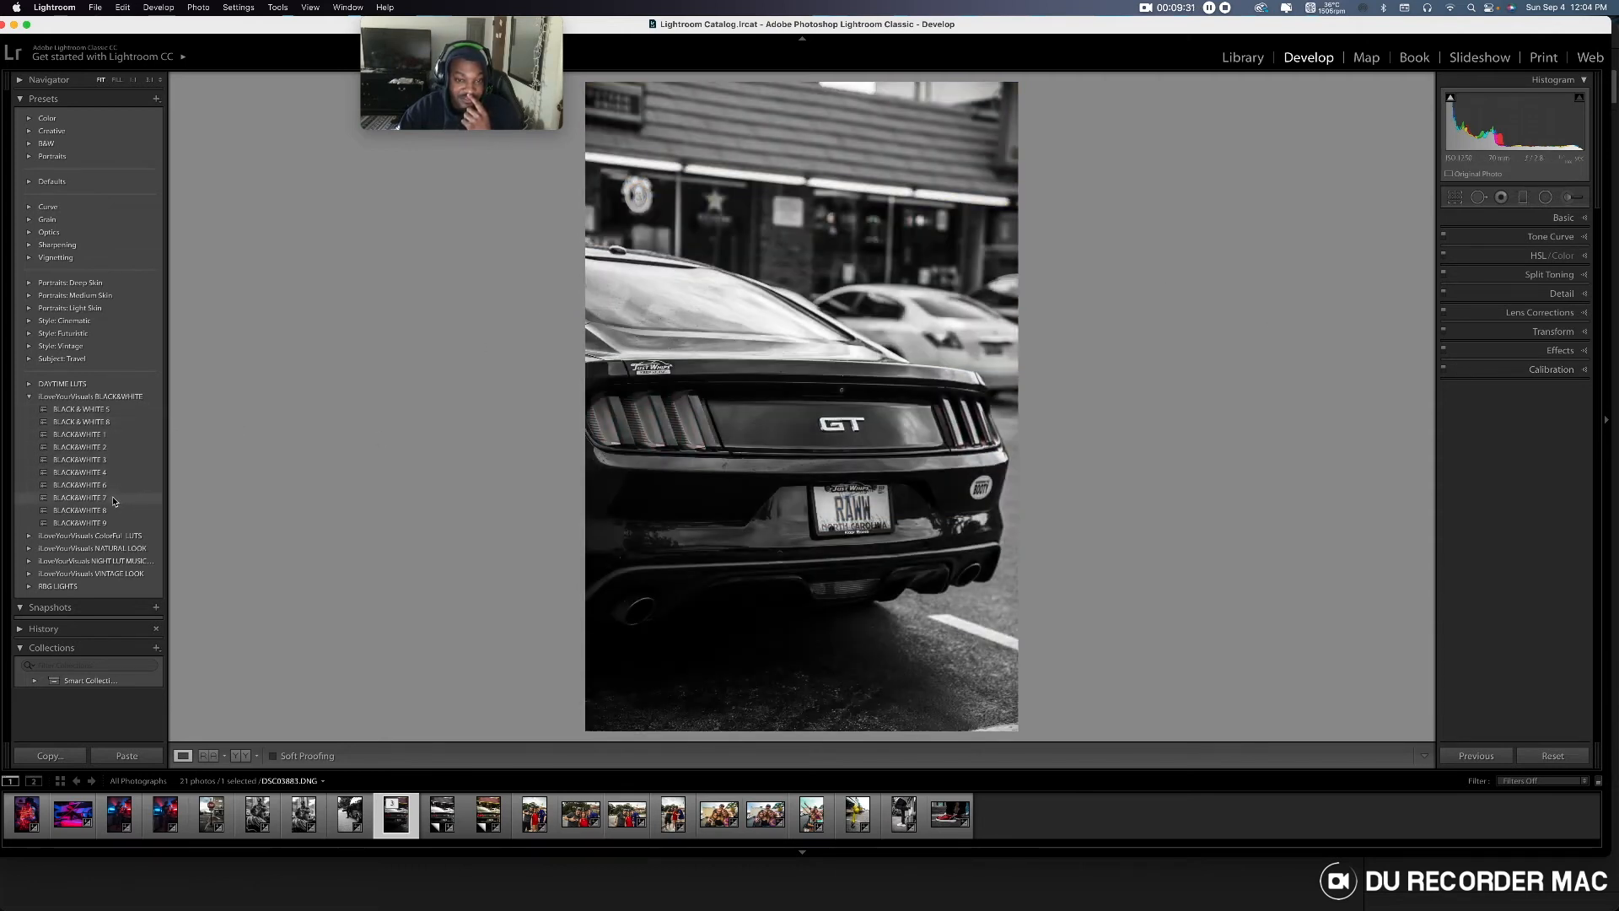
click(116, 488)
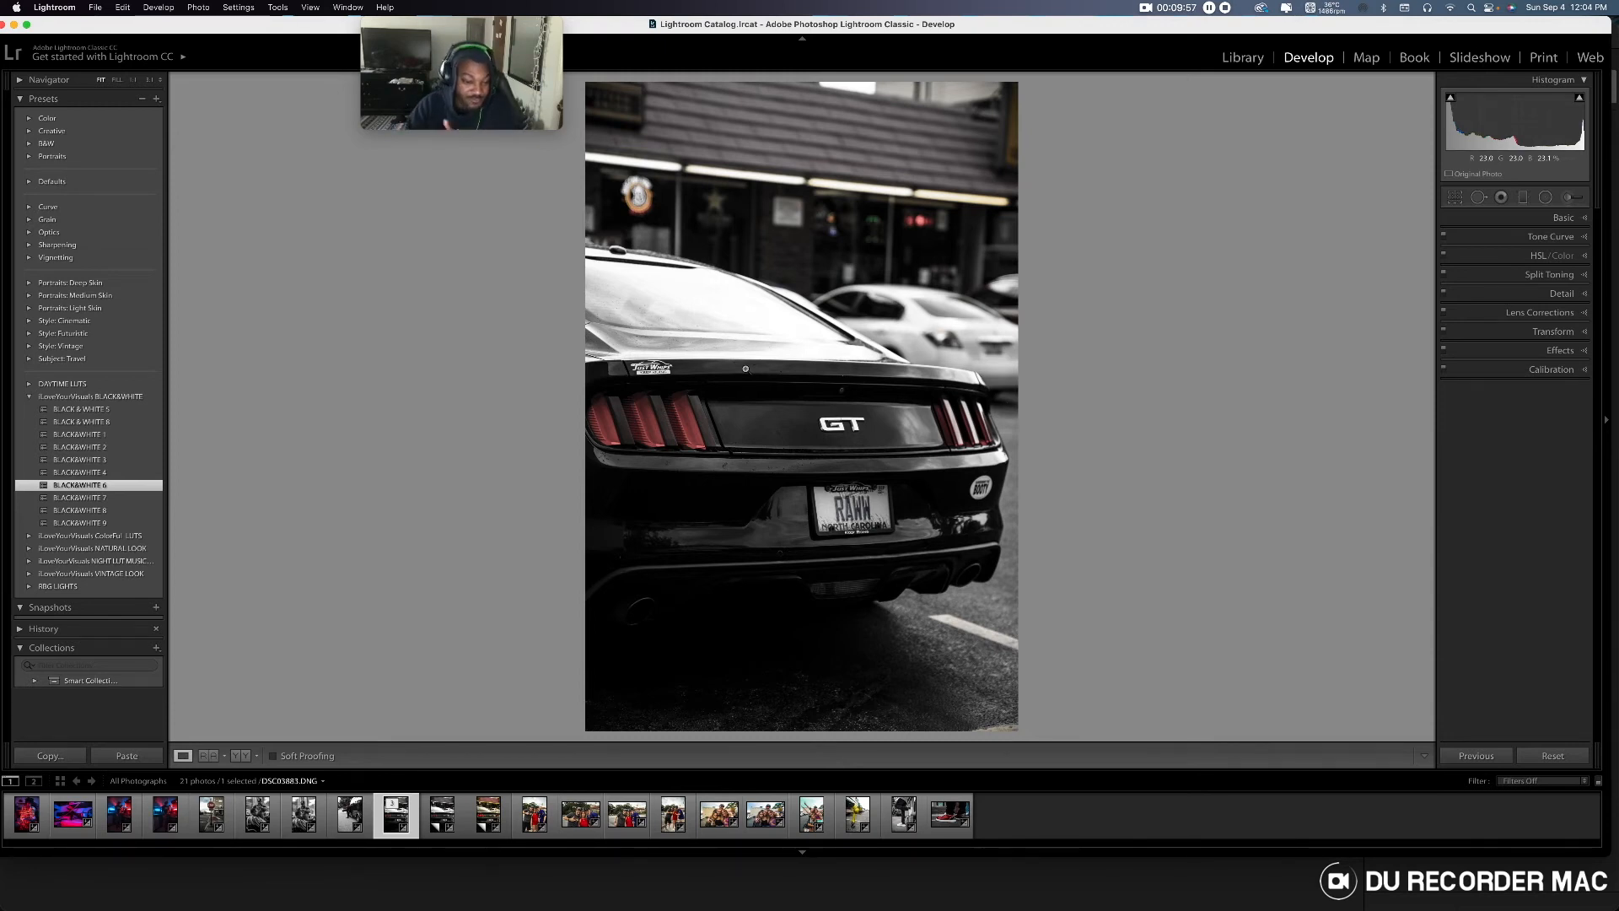
- Open the group photo DSC03891.DNG, reset its existing edits, and set its basic Exposure to +0.75
click(811, 814)
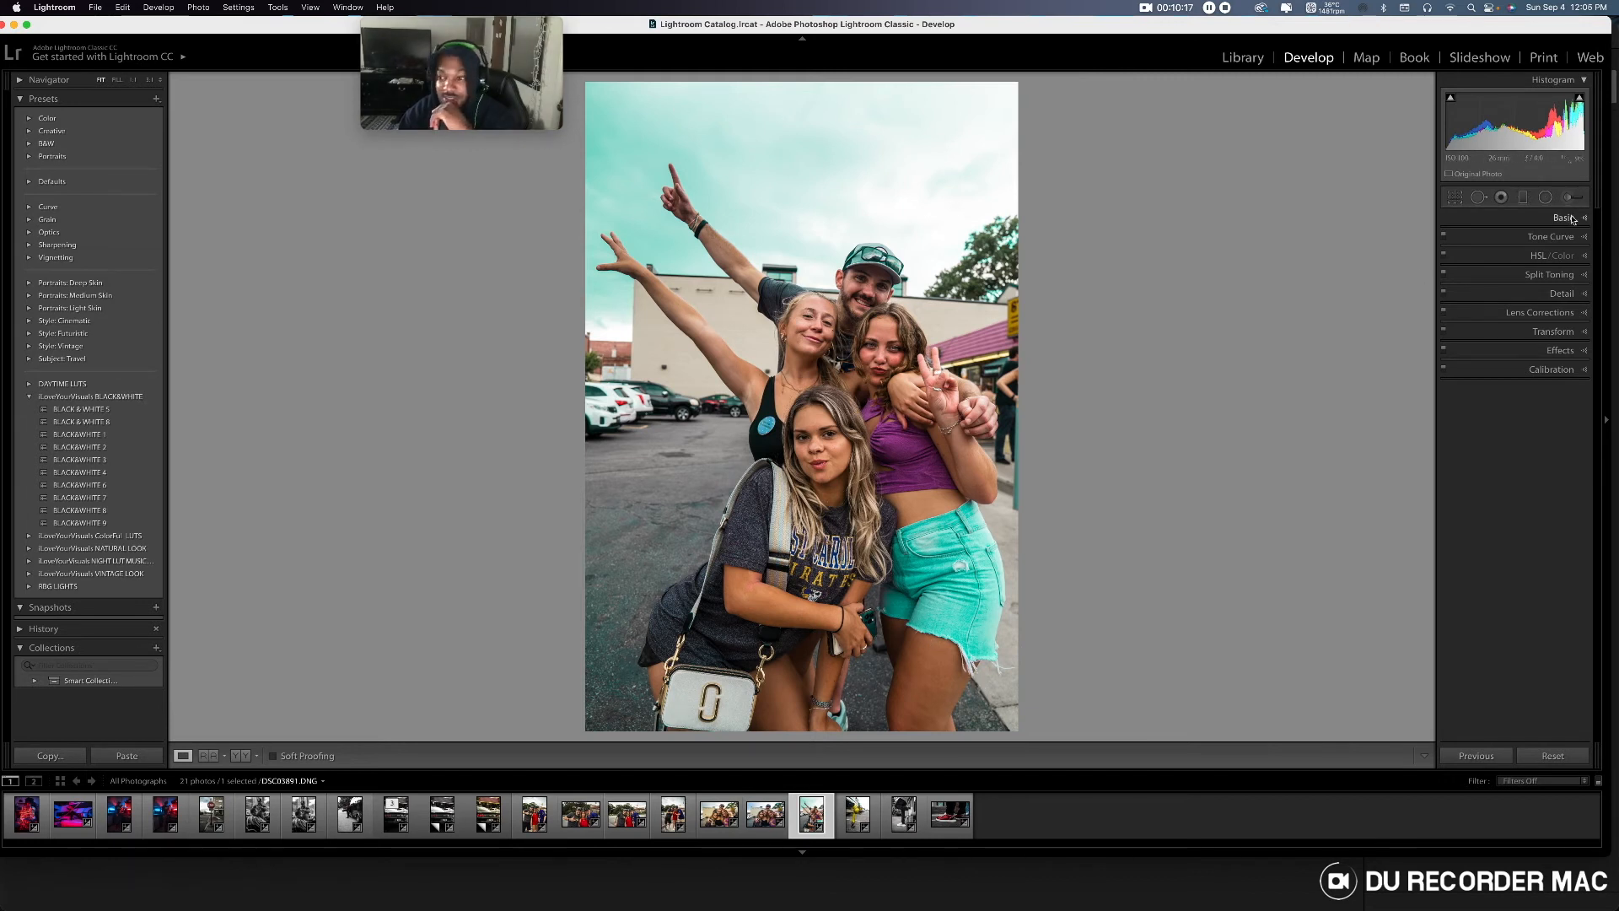
click(1553, 756)
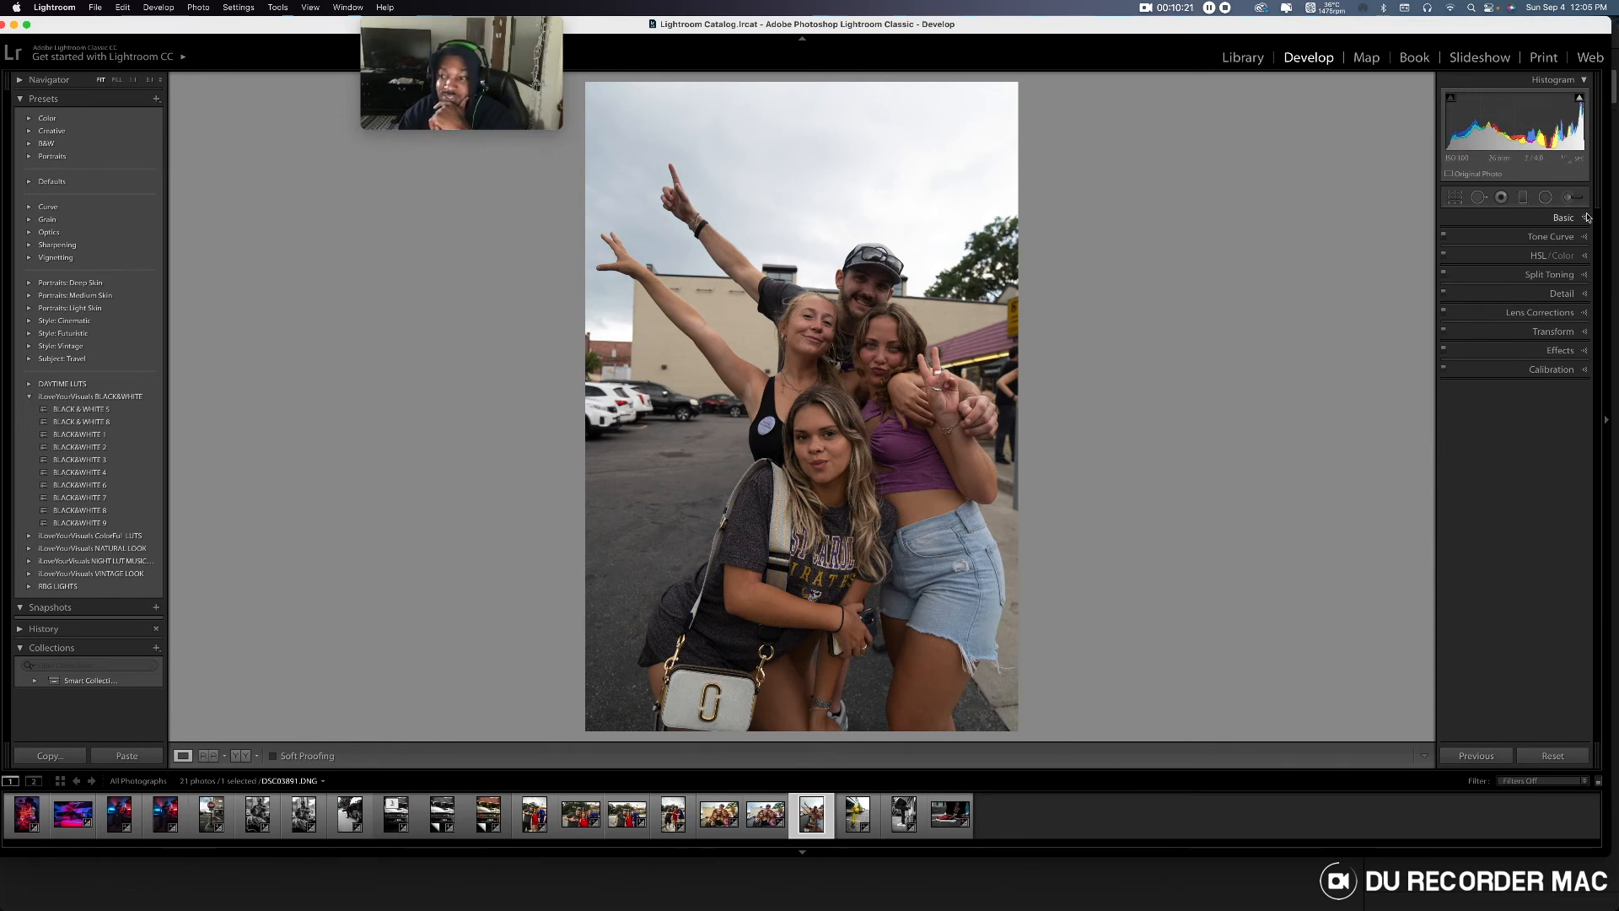
click(1560, 217)
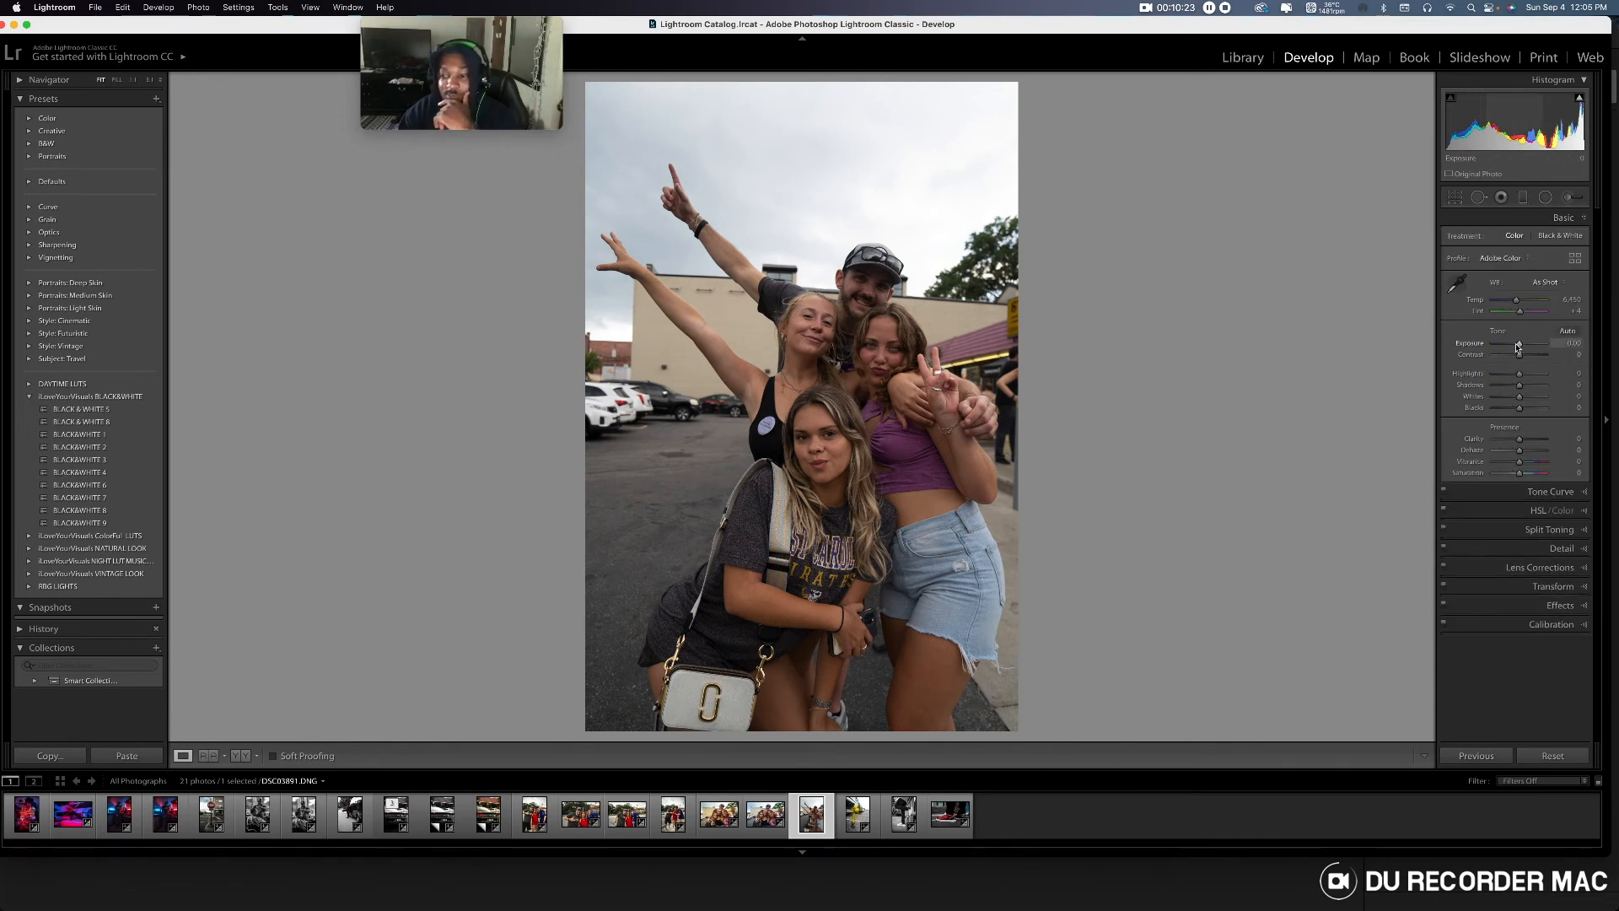
drag(1519, 346, 1522, 347)
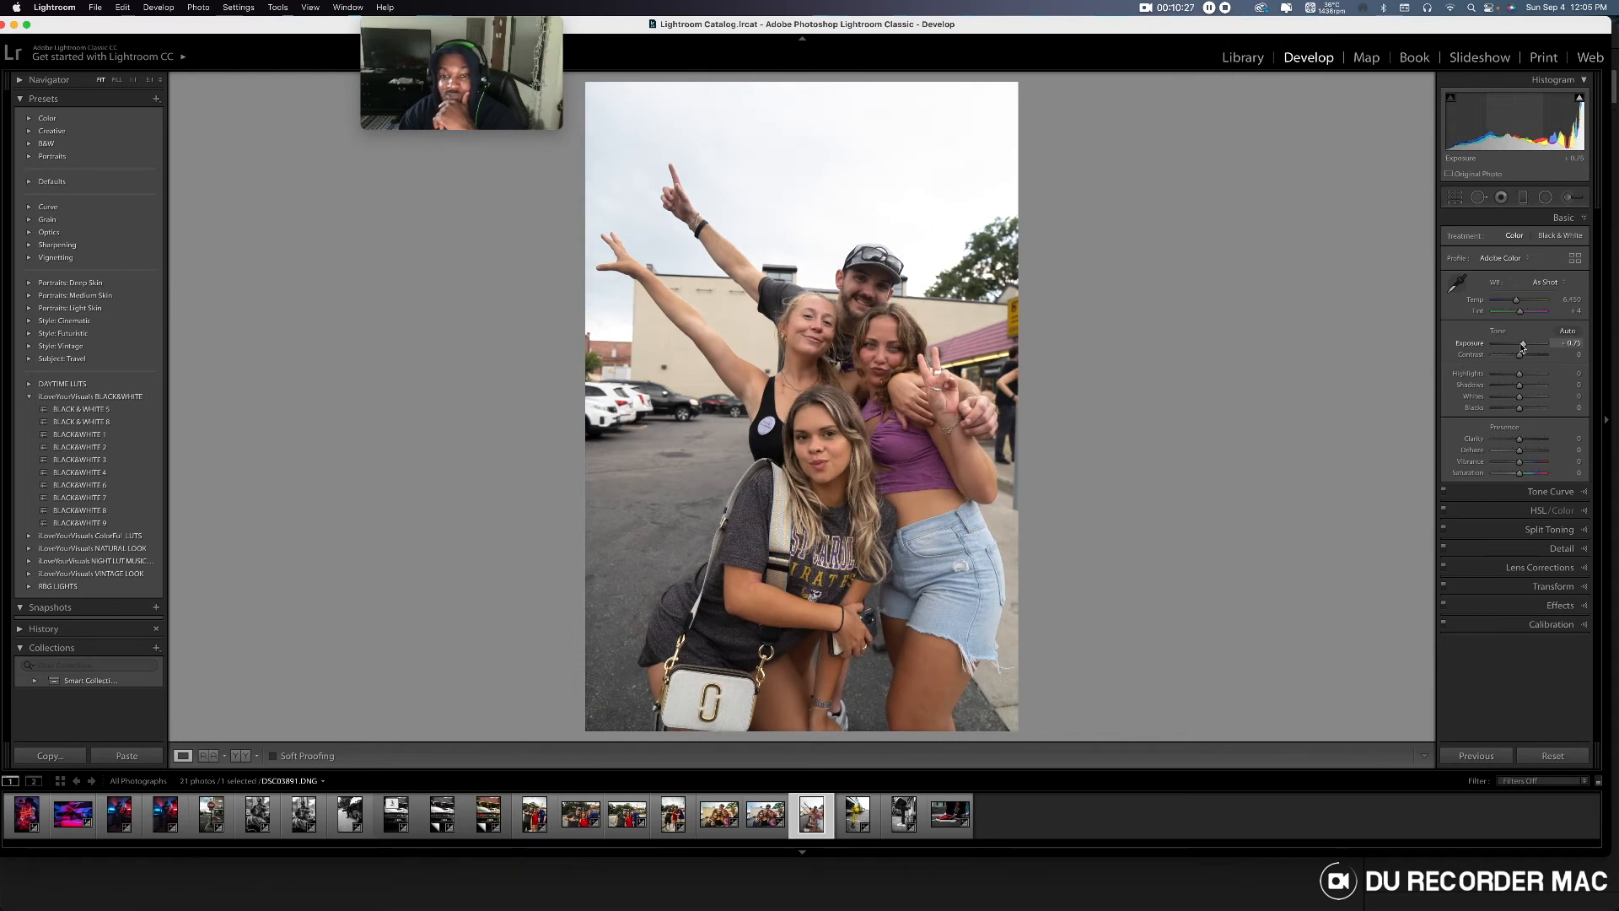
drag(1523, 346, 1524, 346)
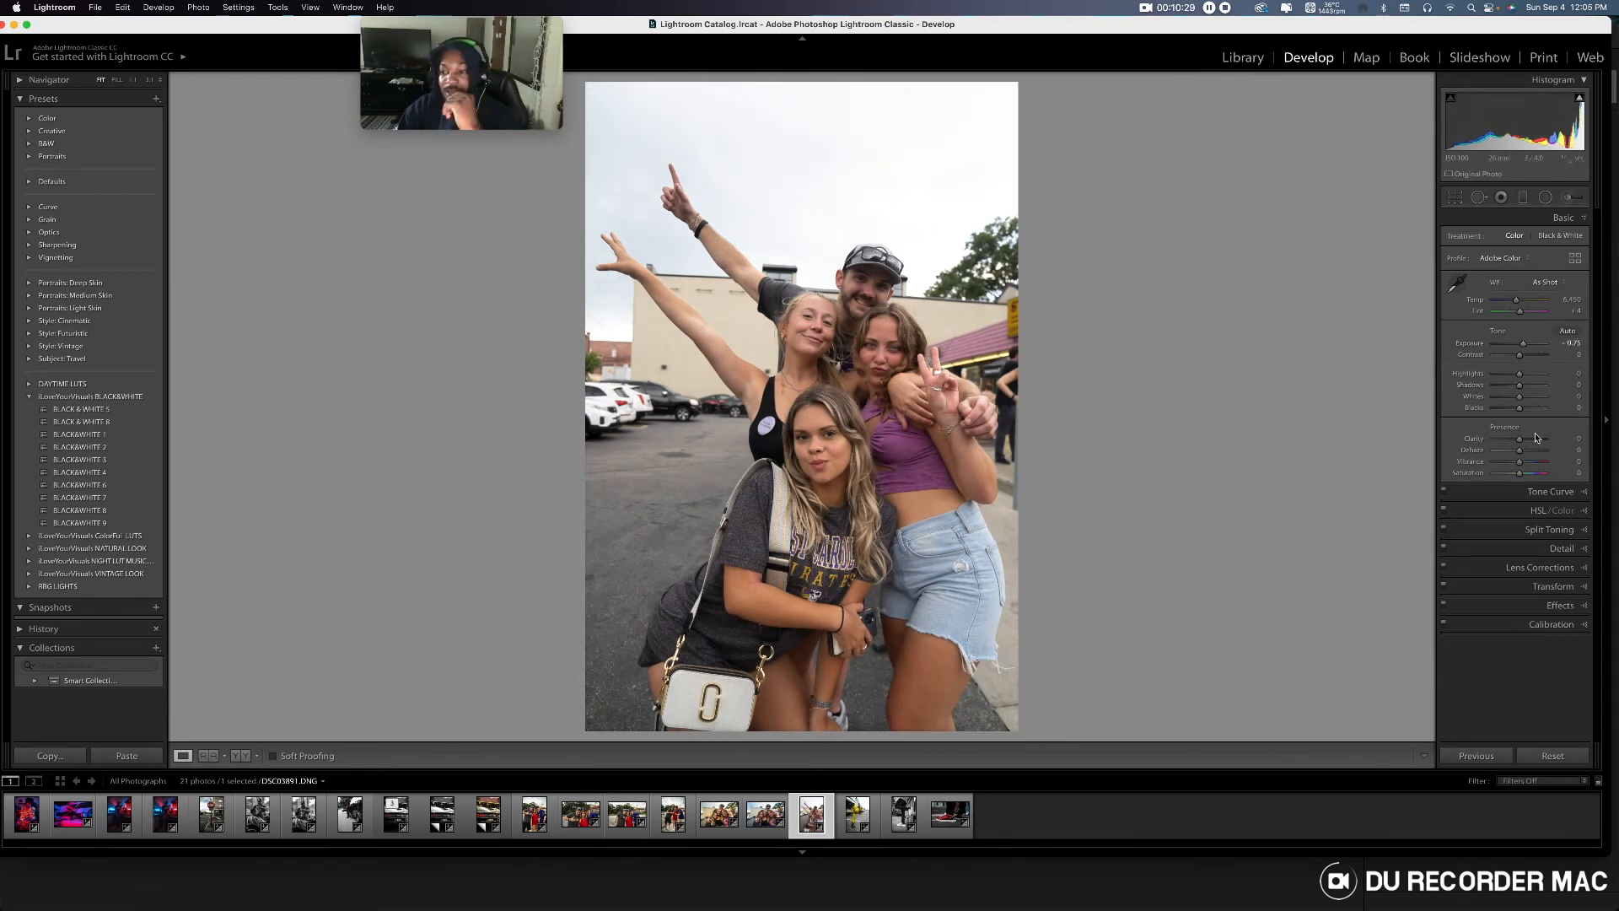
- Set the group photo's Clarity to +38, try Contrast at -100, and settle Contrast at -19
drag(1520, 439, 1530, 443)
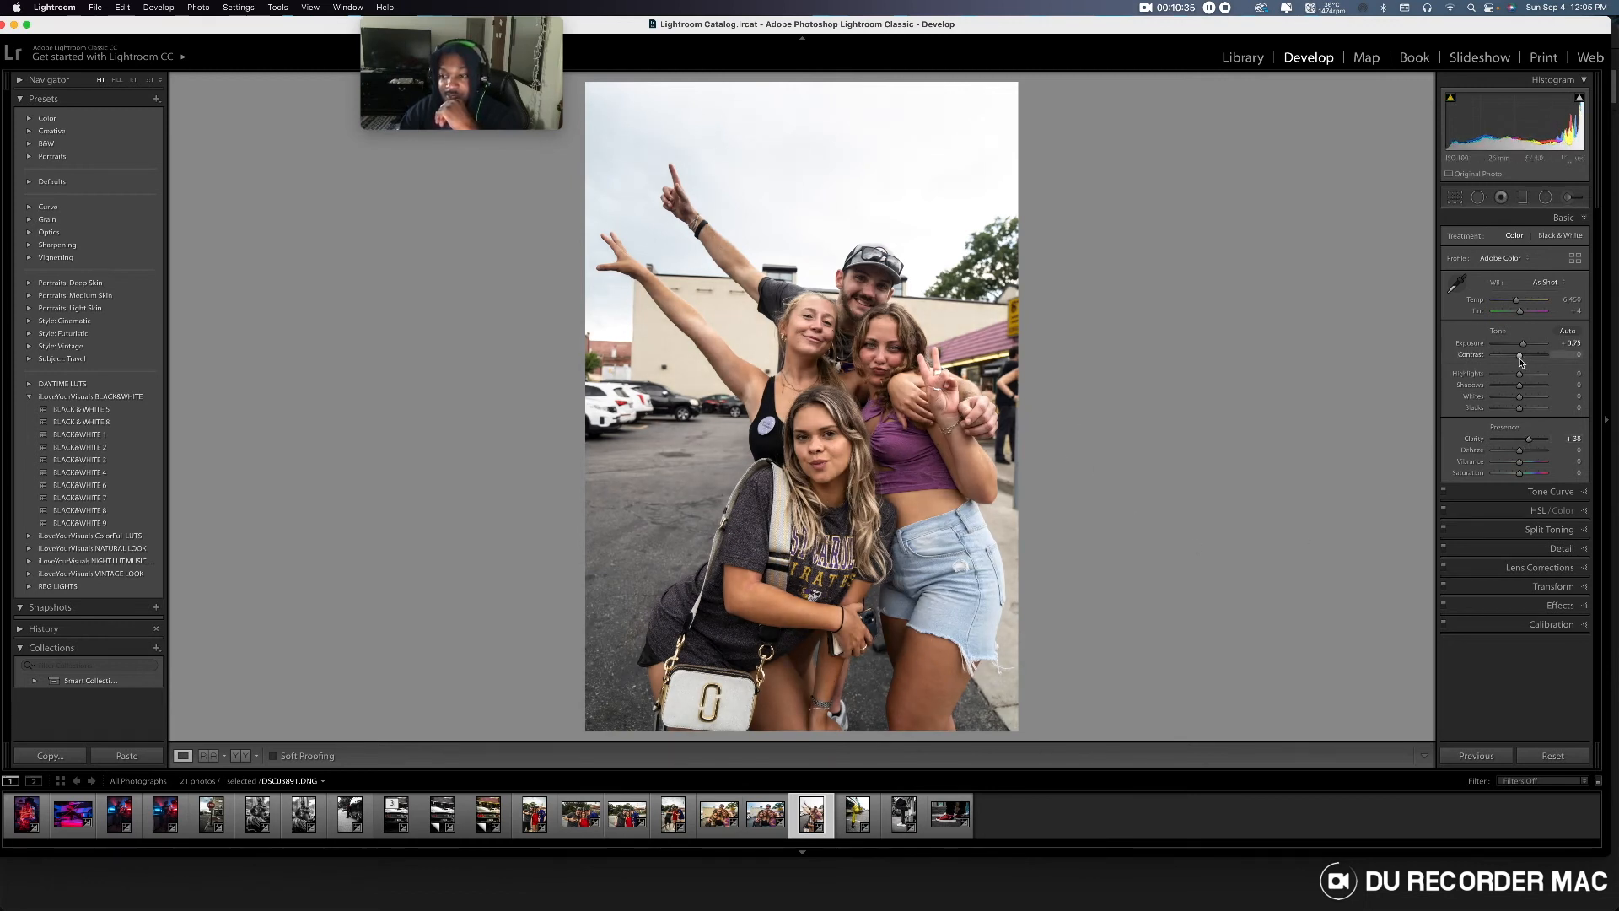
drag(1522, 363, 1518, 366)
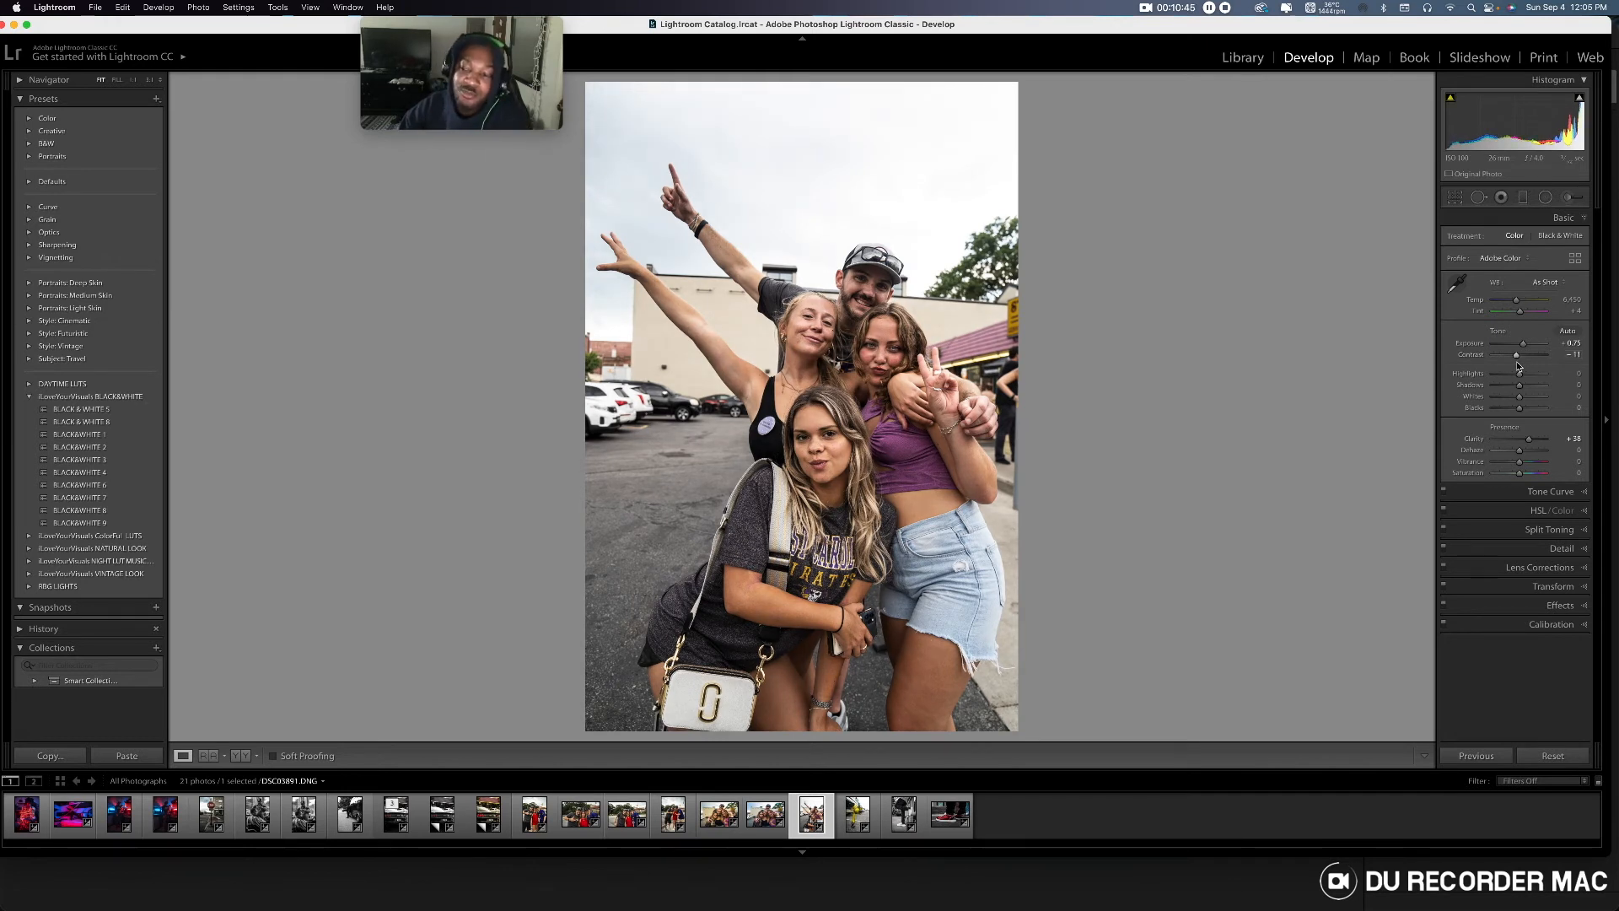
drag(1519, 363, 1495, 359)
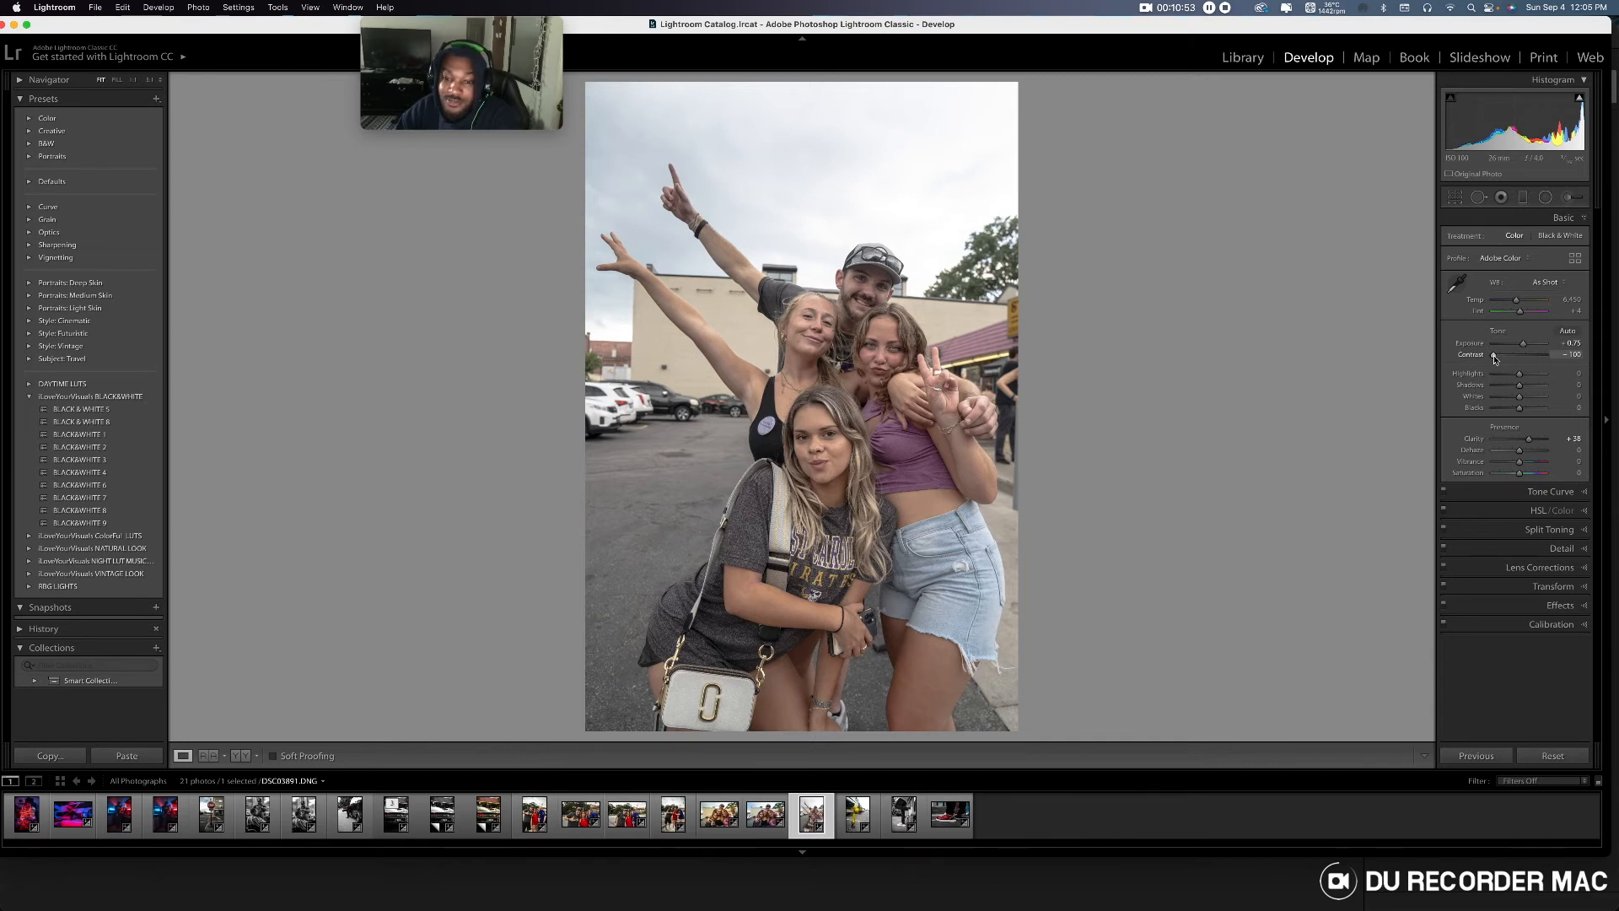
double_click(1496, 359)
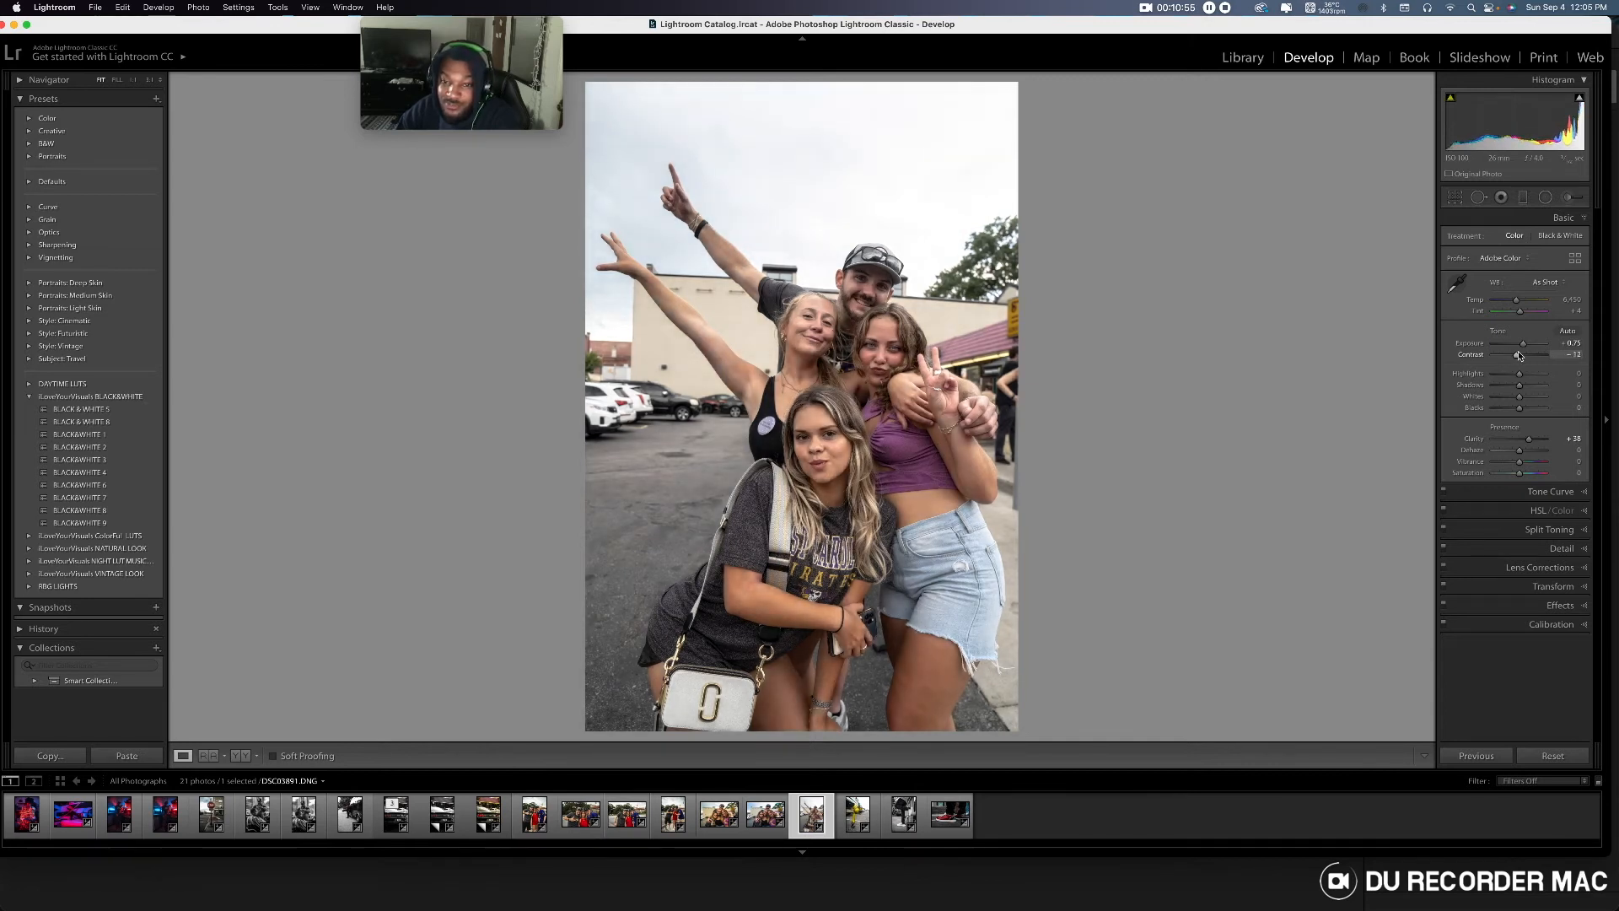
drag(1523, 356, 1518, 361)
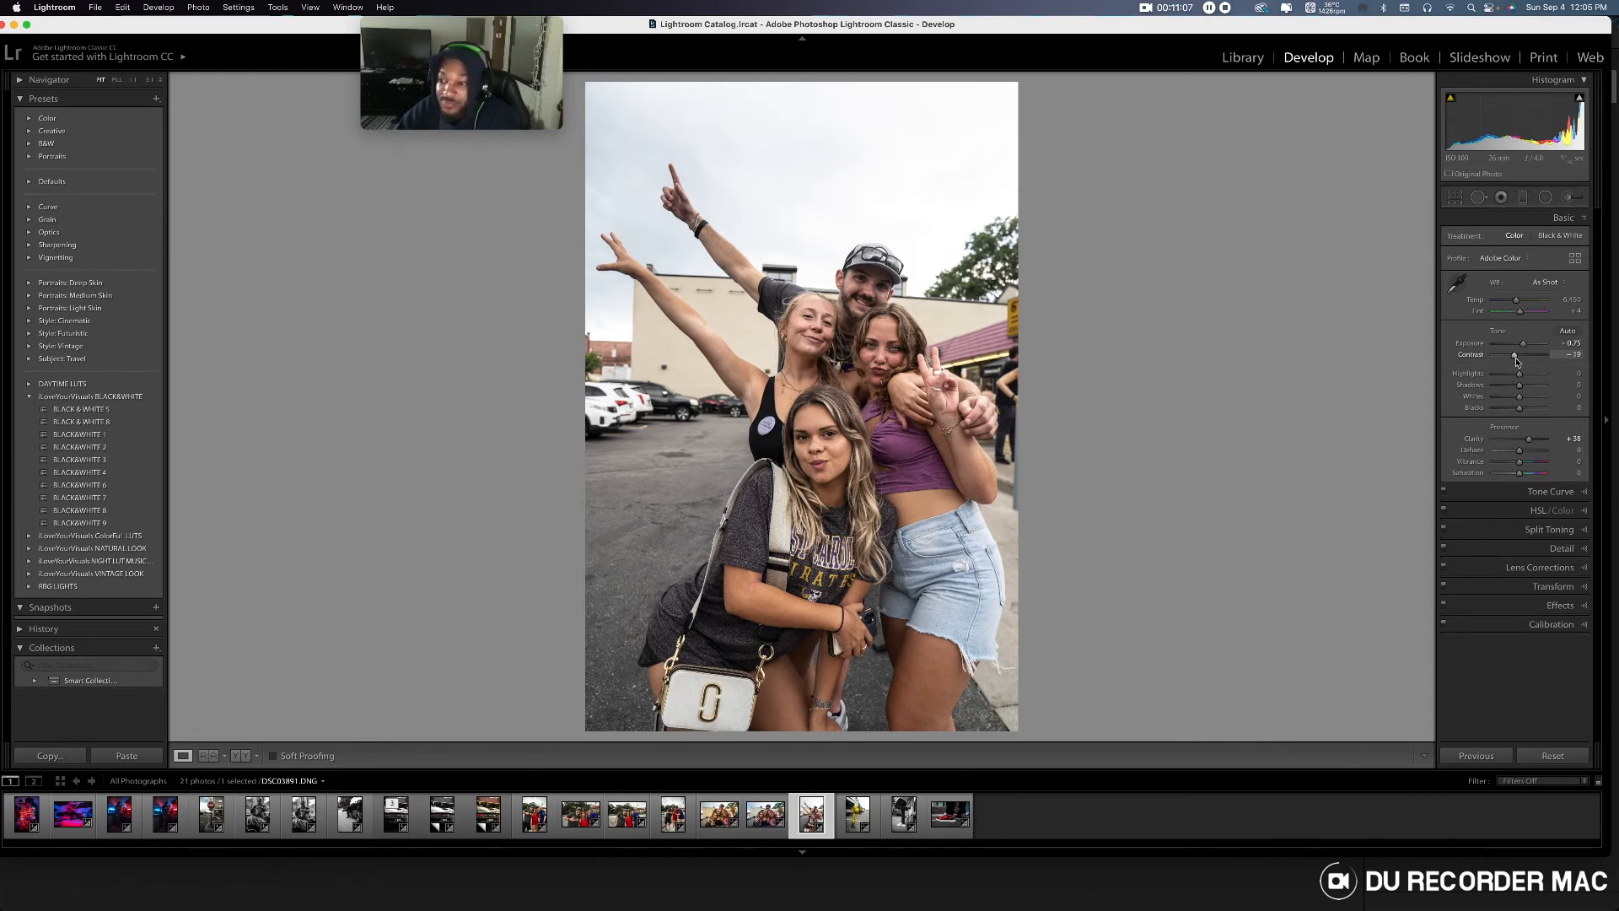
- Set the group photo's Contrast to -21, Vibrance to +54 and Saturation to +2
drag(1518, 361, 1517, 361)
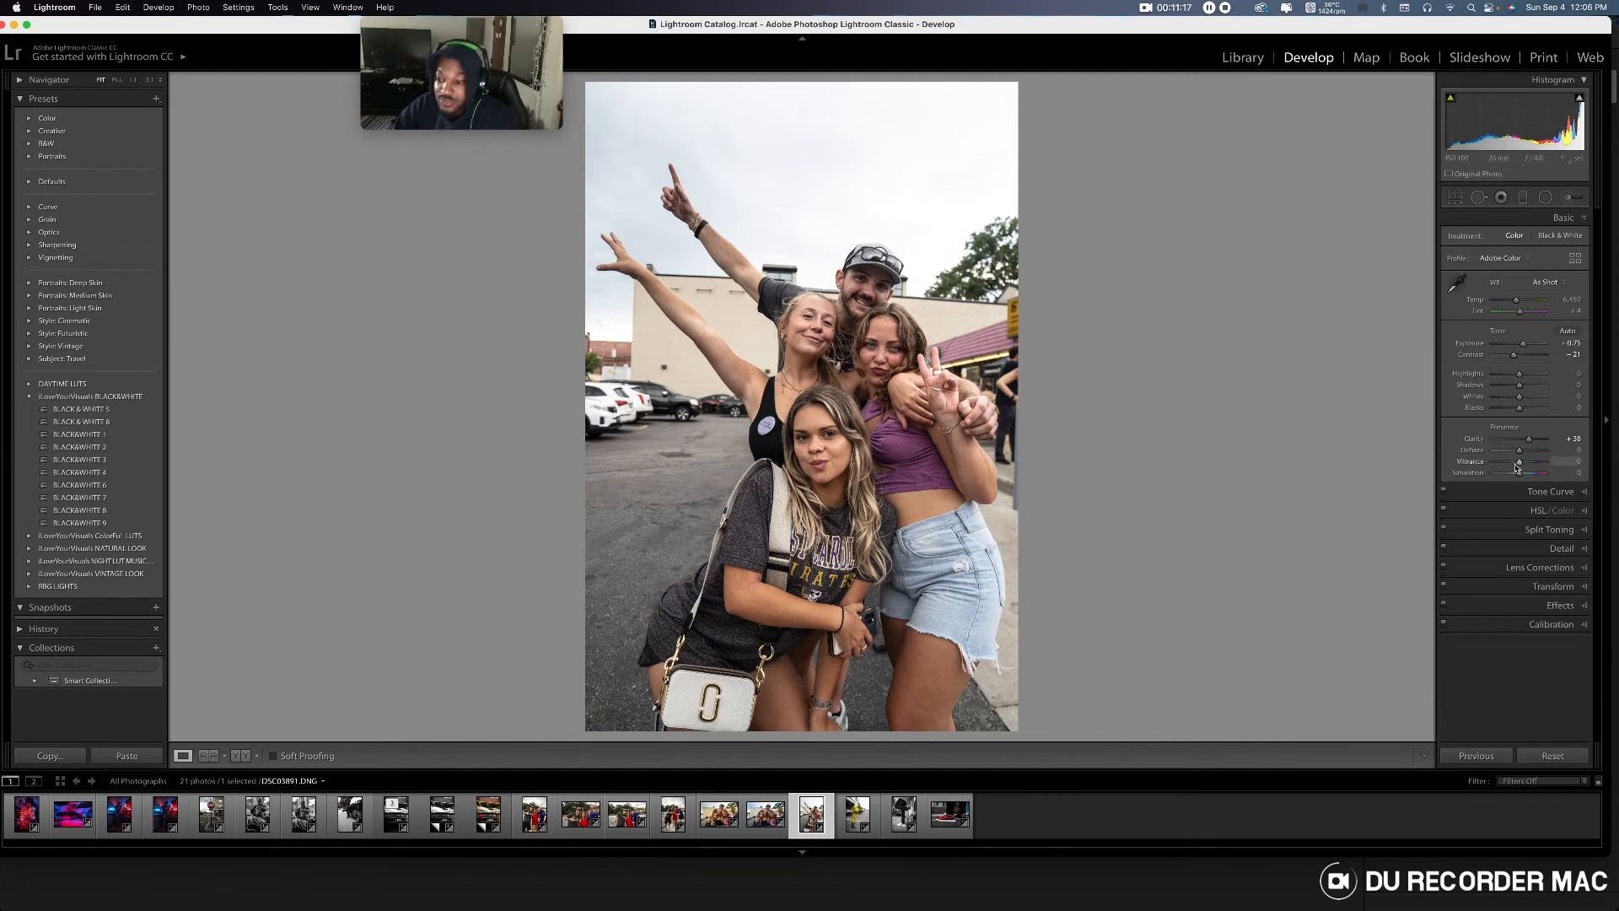
drag(1519, 467, 1532, 464)
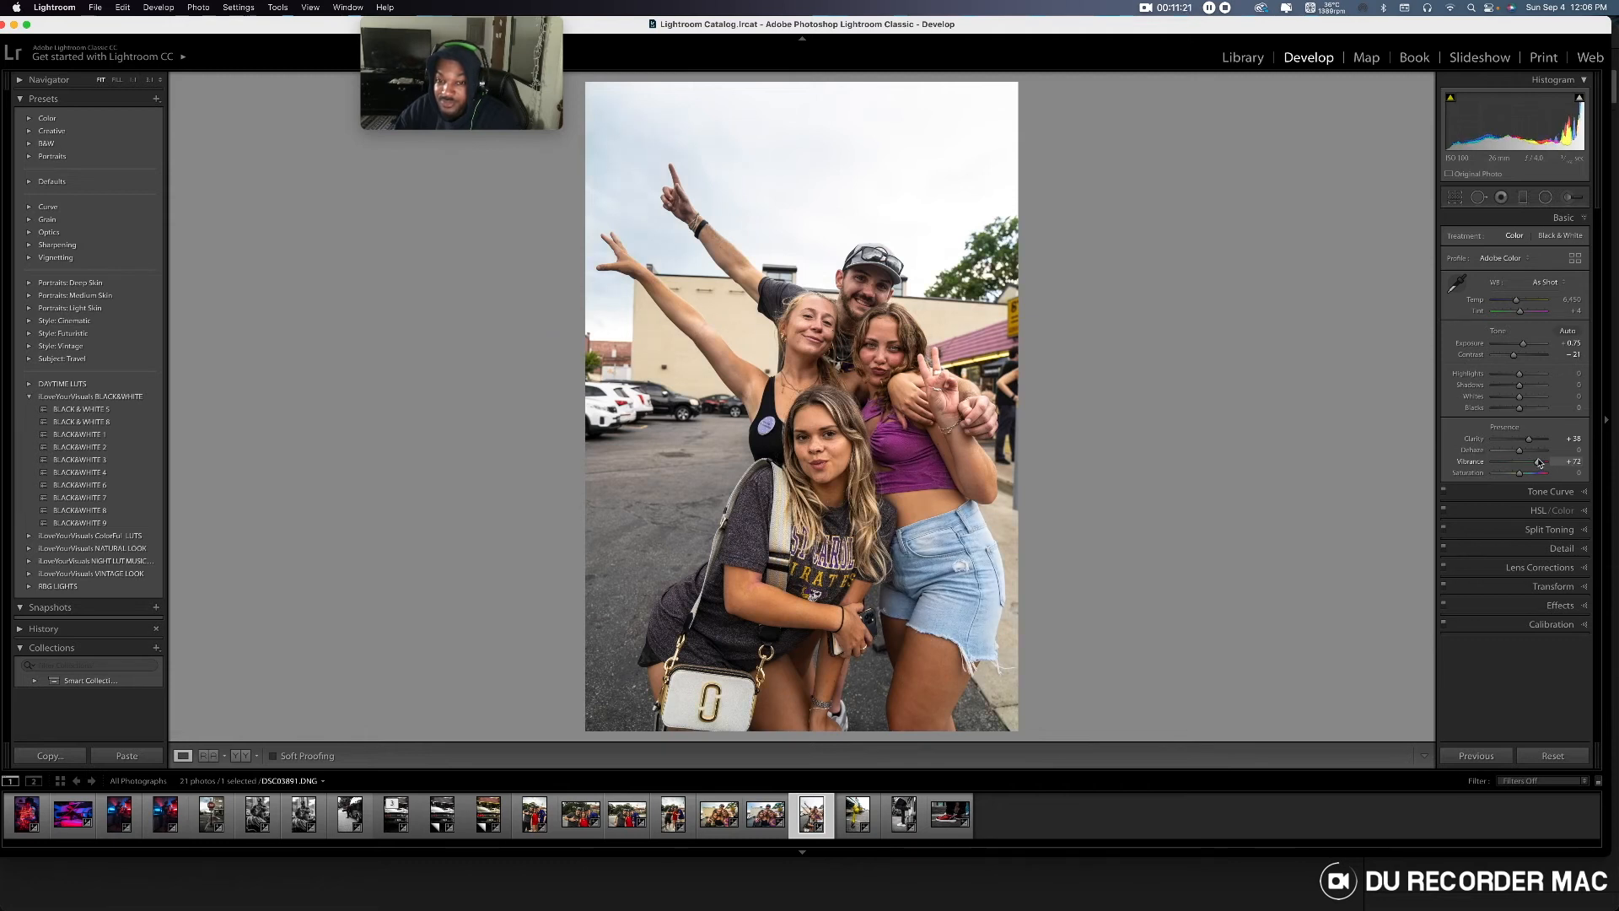
drag(1538, 463, 1525, 475)
drag(1525, 475, 1523, 479)
drag(1521, 482, 1522, 481)
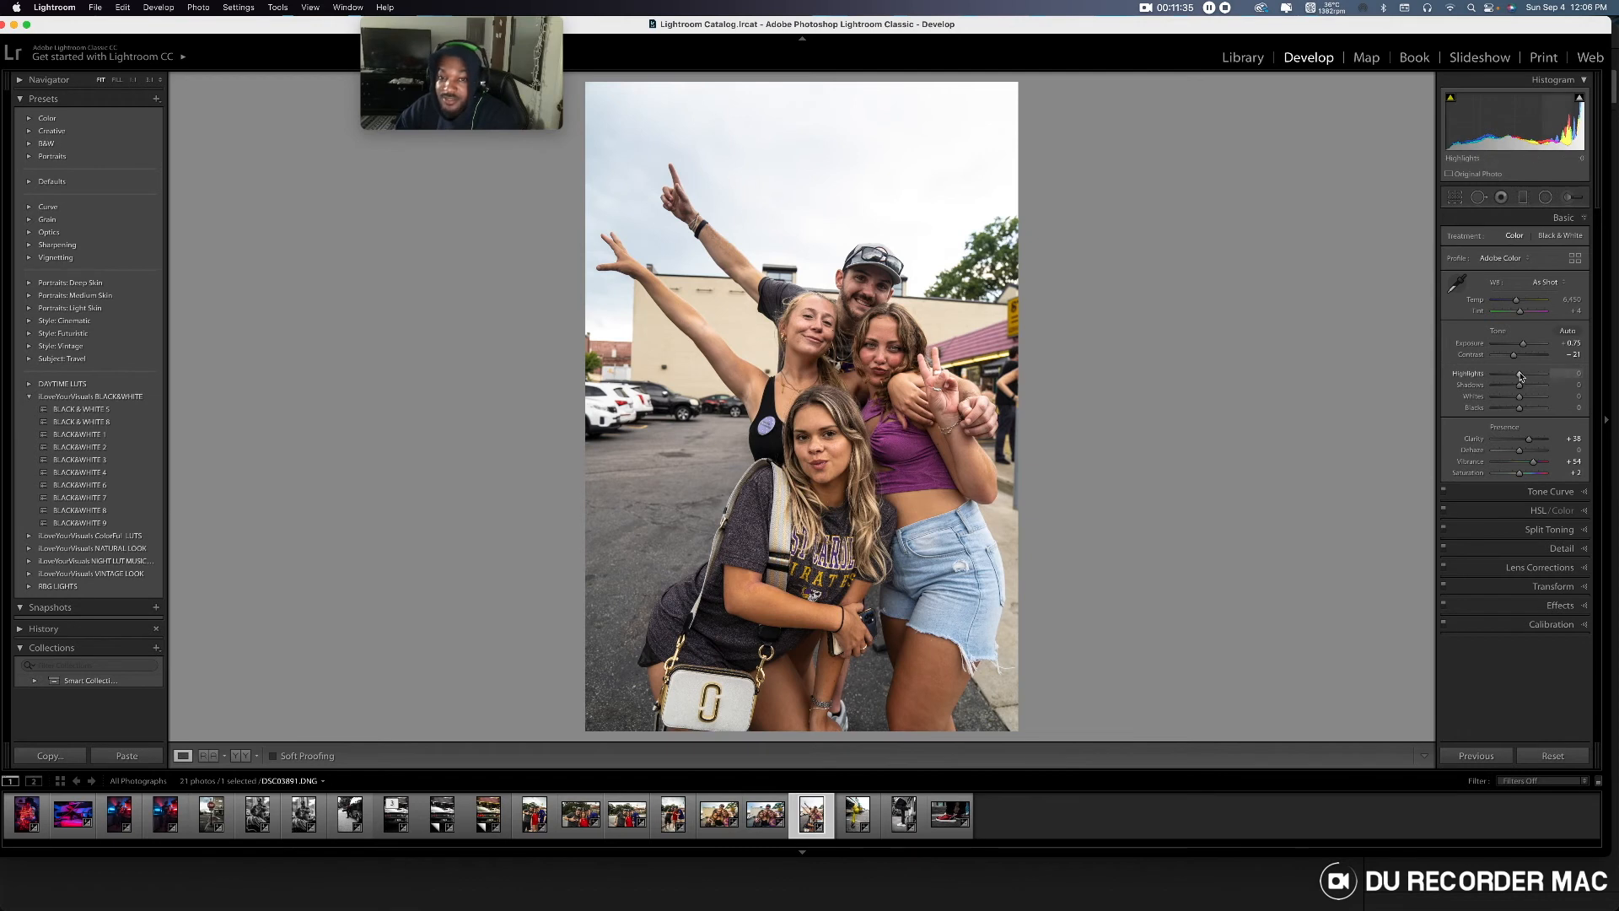
- Try Highlights at -100, settle it at -1, and set Blacks to -22
drag(1520, 375, 1489, 376)
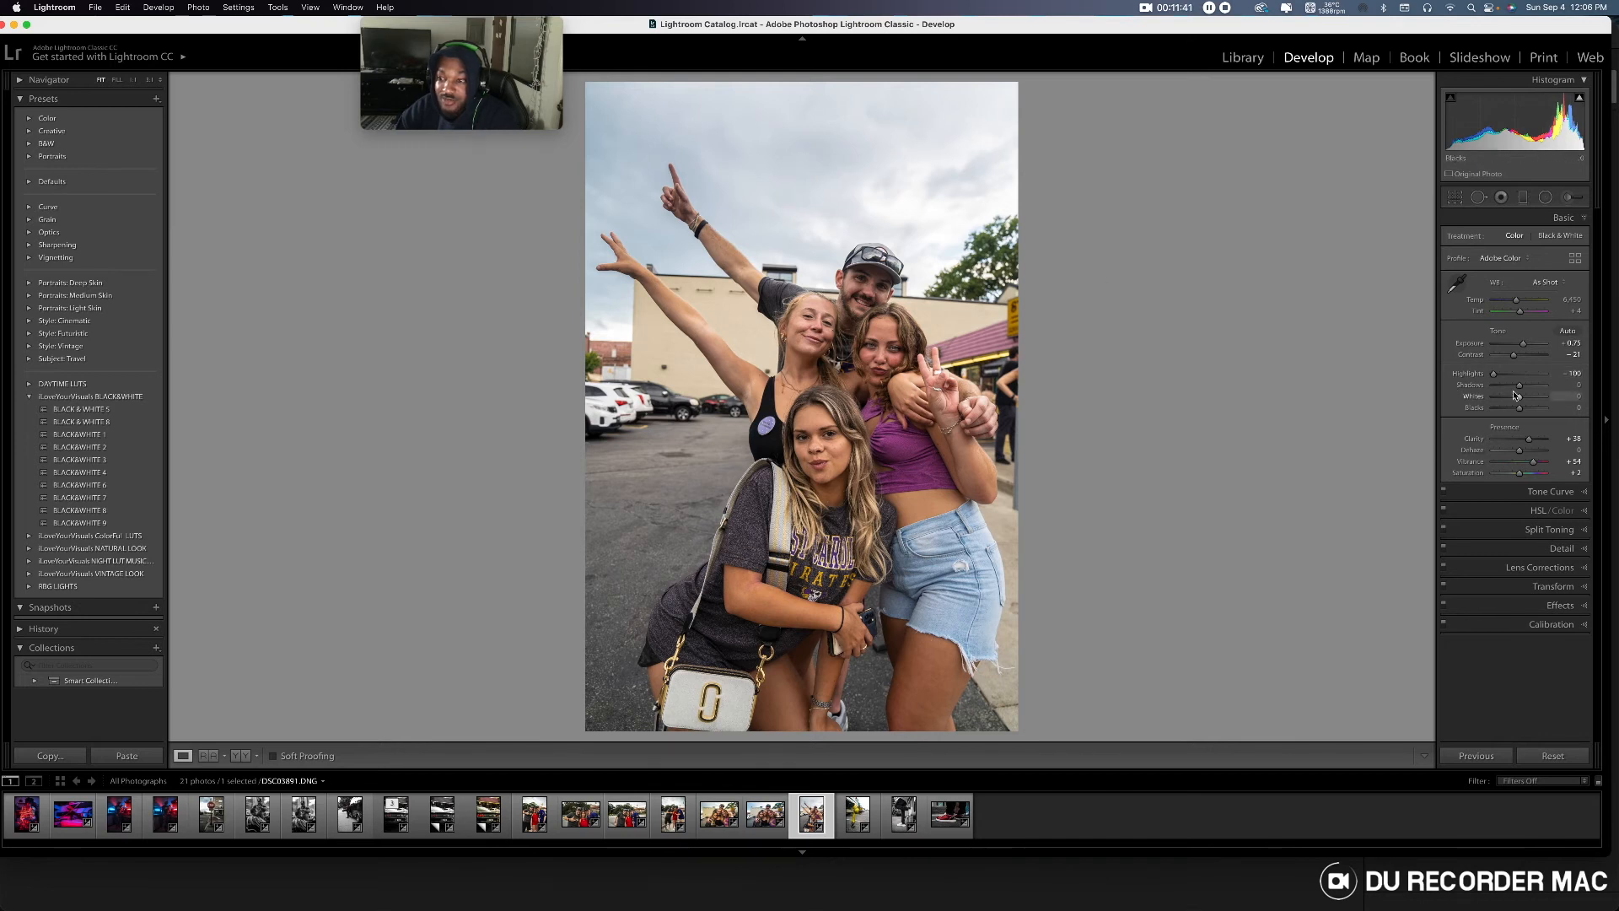
drag(1495, 376, 1516, 367)
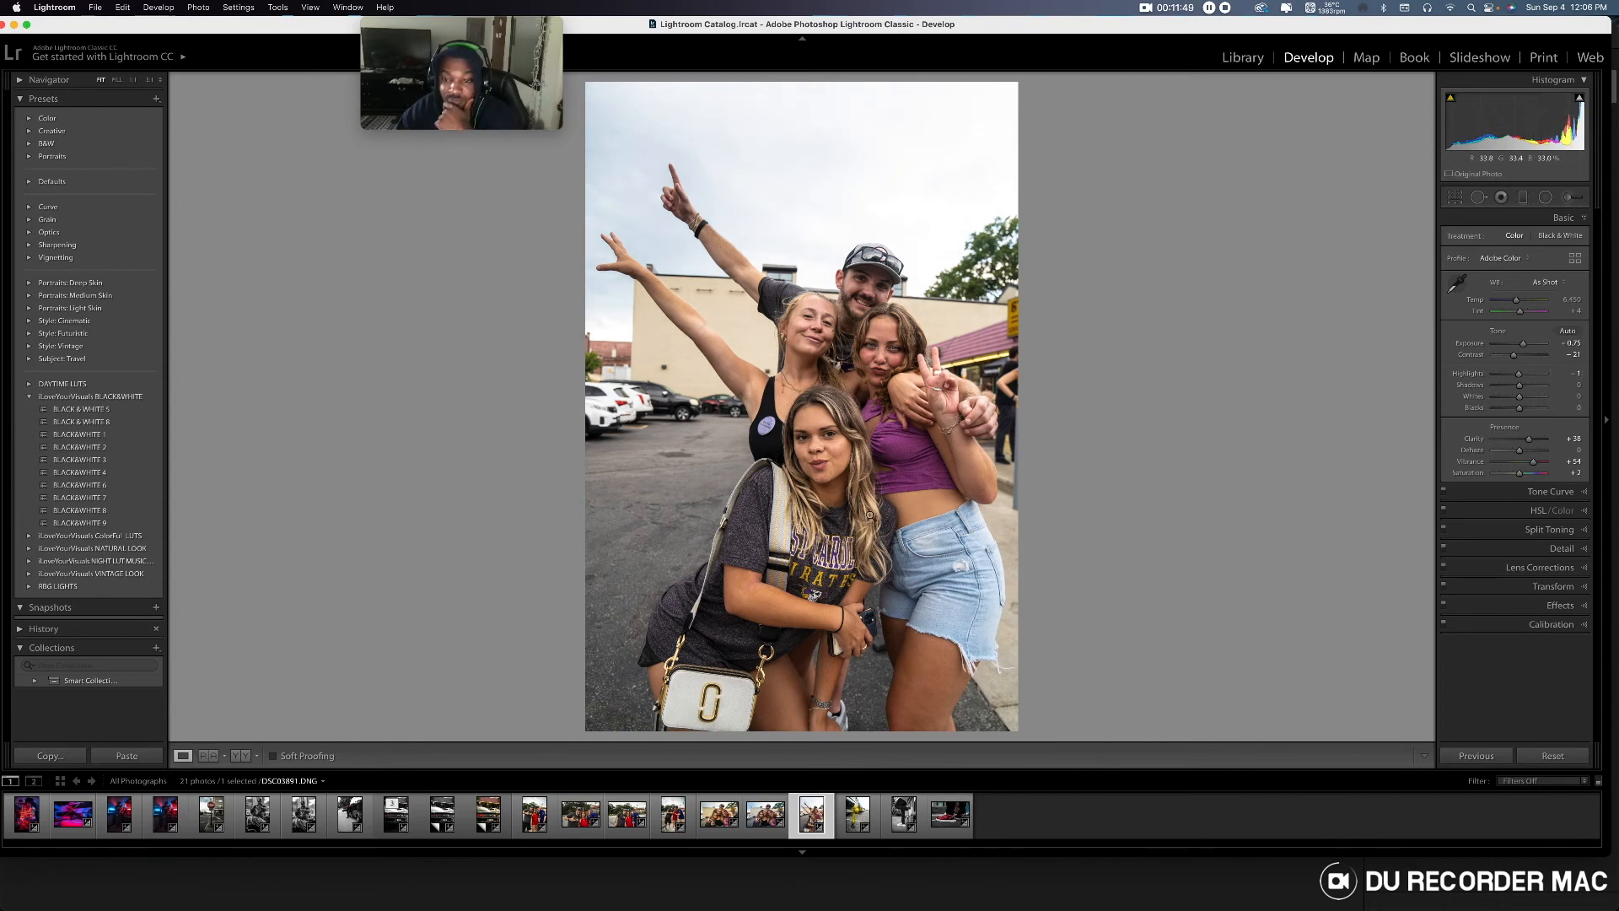
drag(1520, 412, 1516, 421)
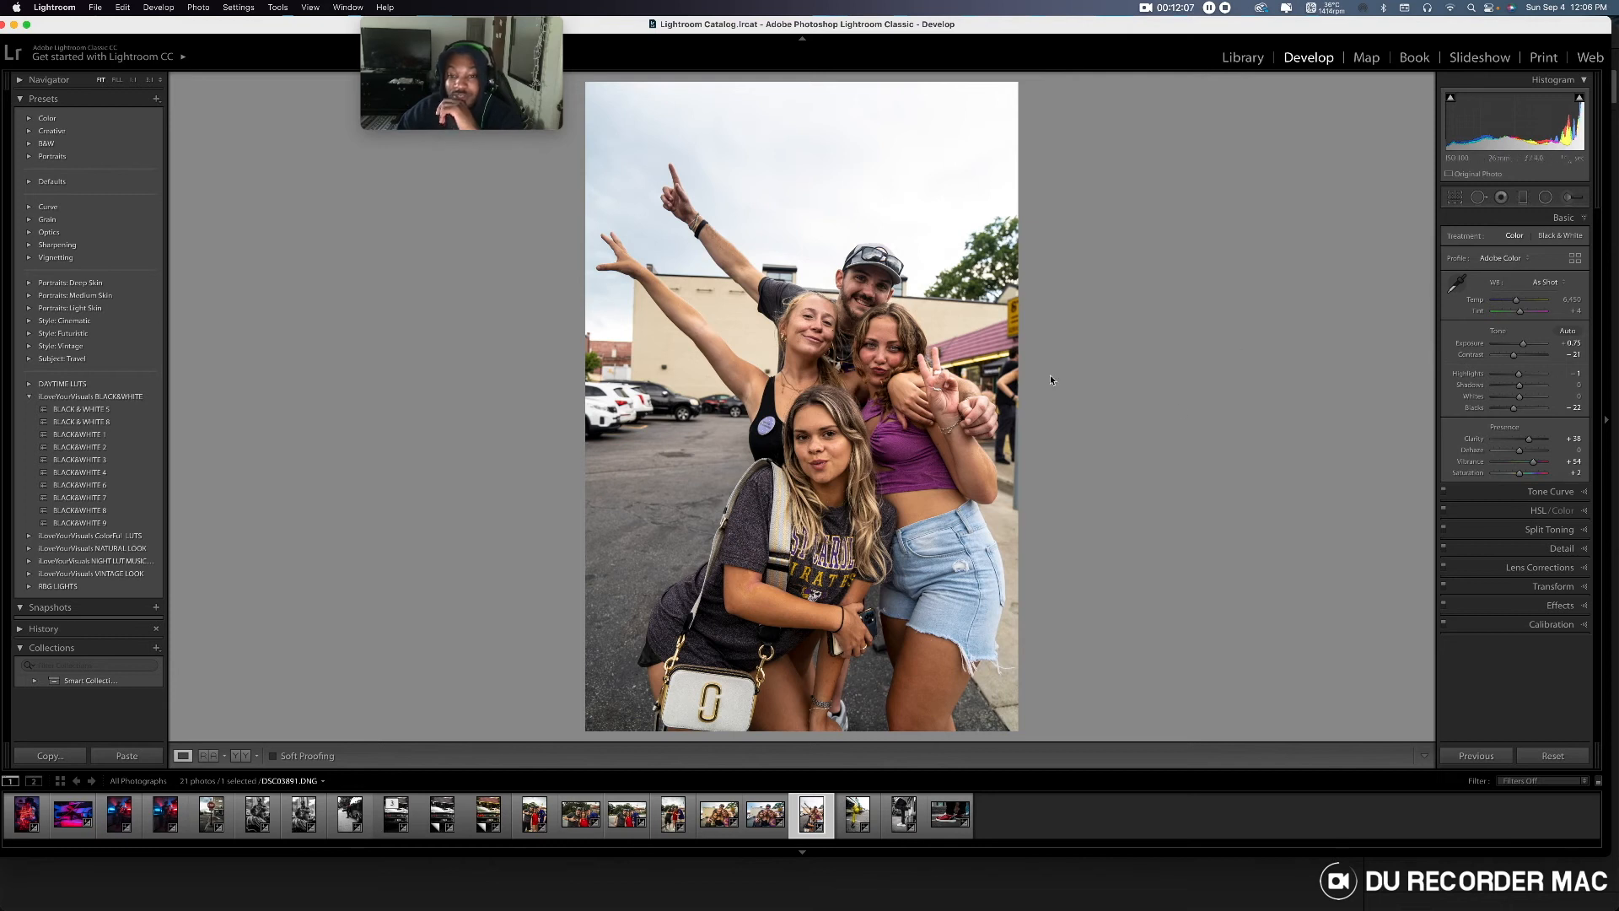
- Try adjusting the group photo's Shadows and reset the value to 0
drag(1520, 389, 1520, 389)
click(1575, 385)
text(0)
key(Return)
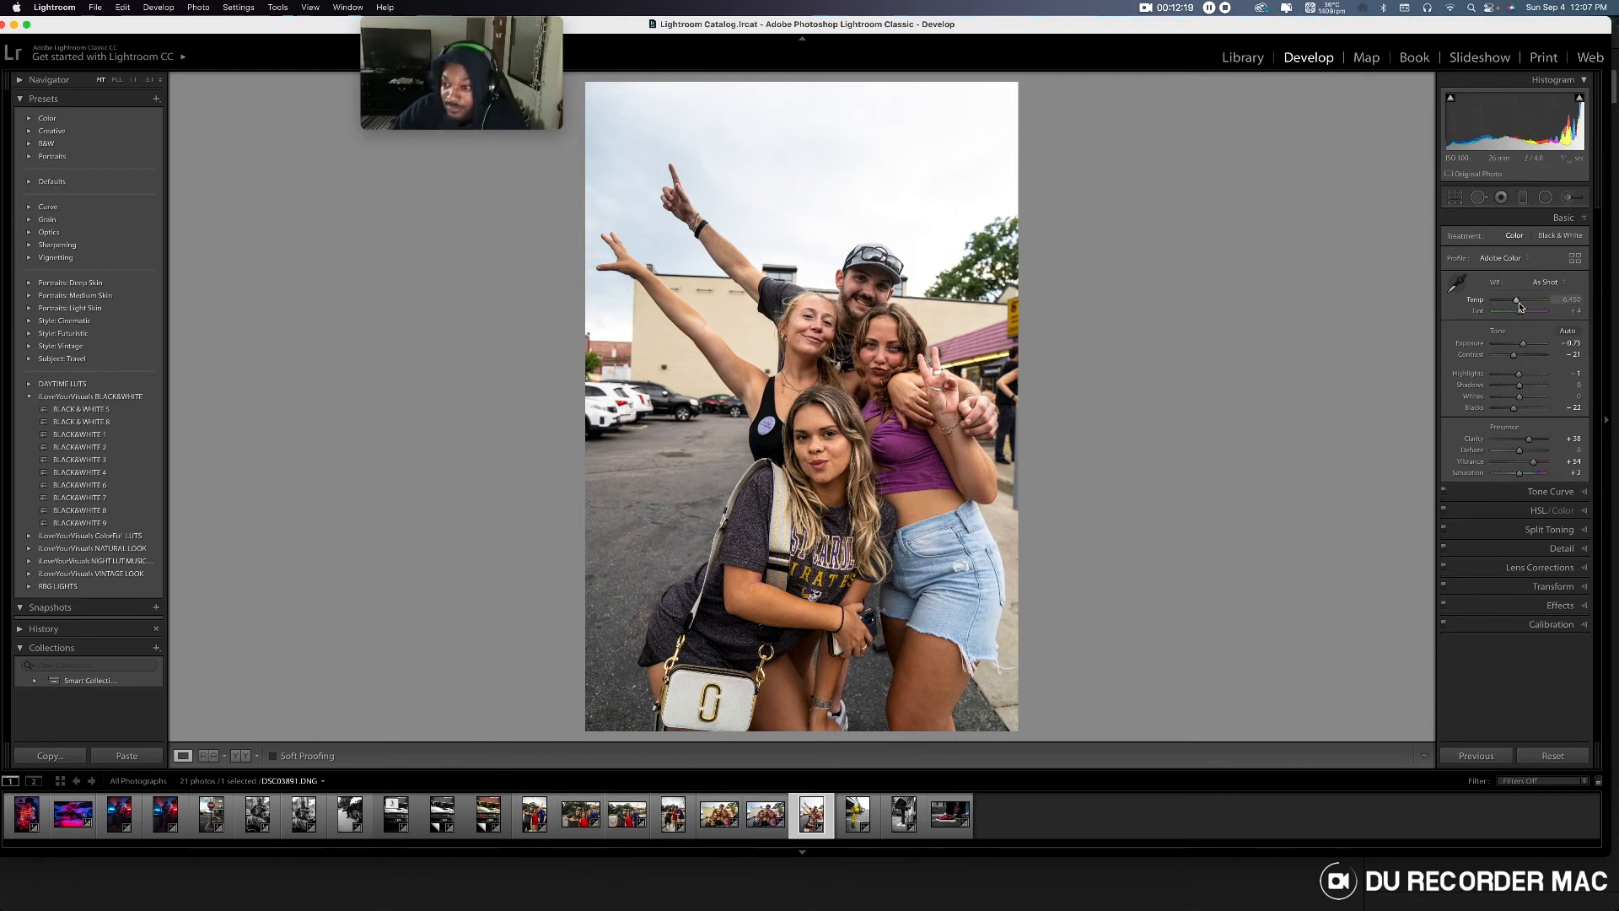
- In the HSL adjustments, set the Blue channel's Hue to -100, Saturation to +100 and Luminance to -62
click(1589, 217)
click(1579, 255)
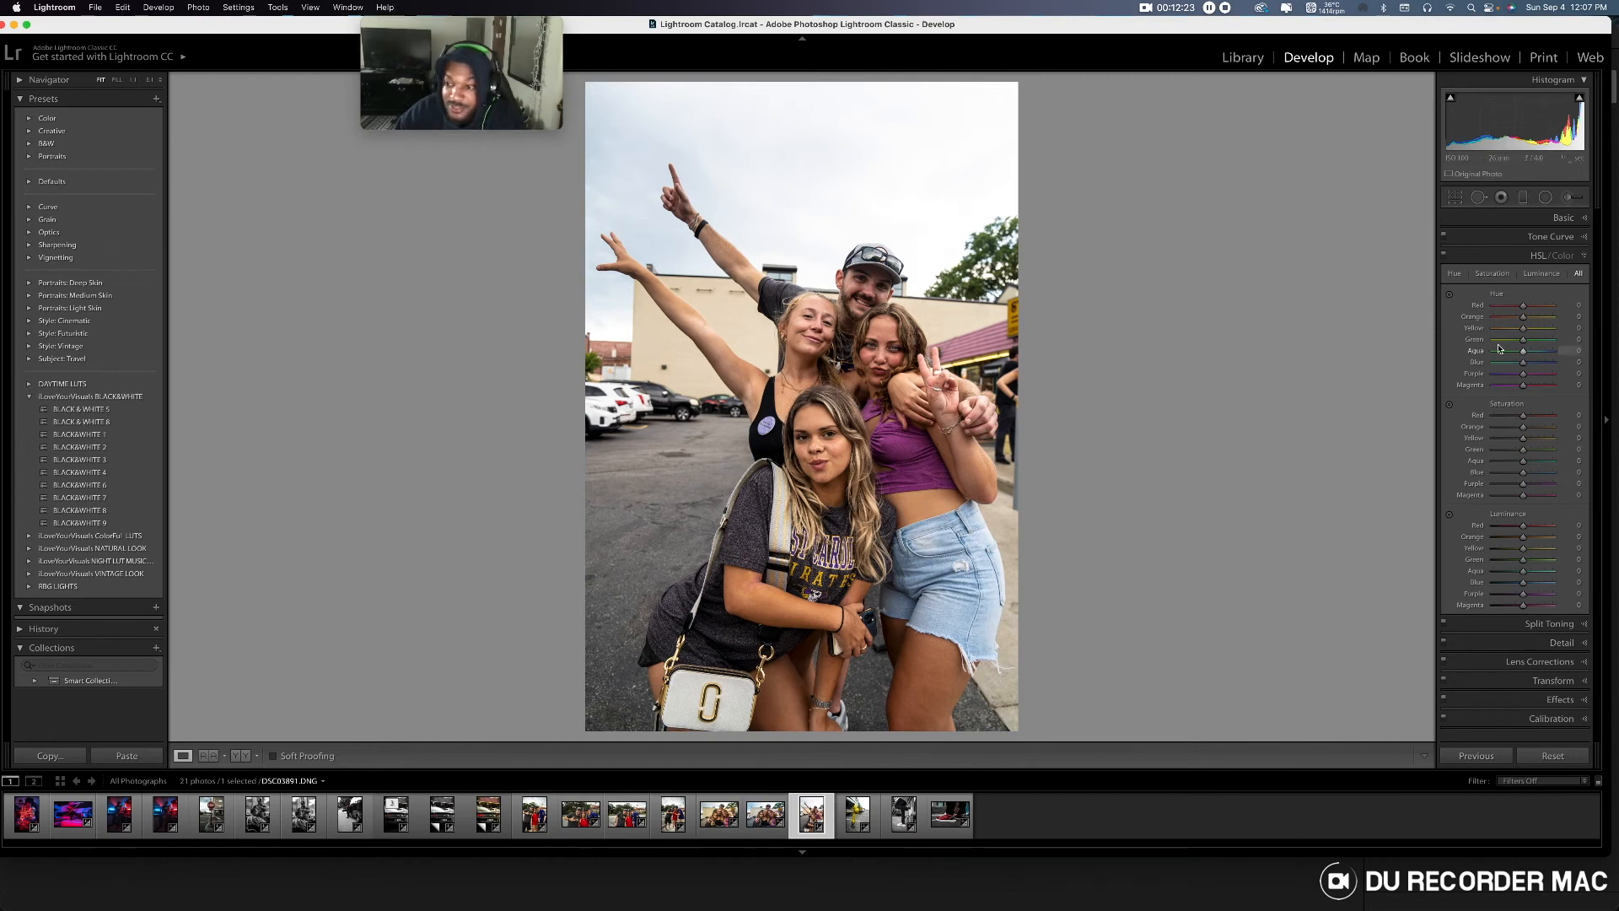
drag(1520, 368, 1495, 375)
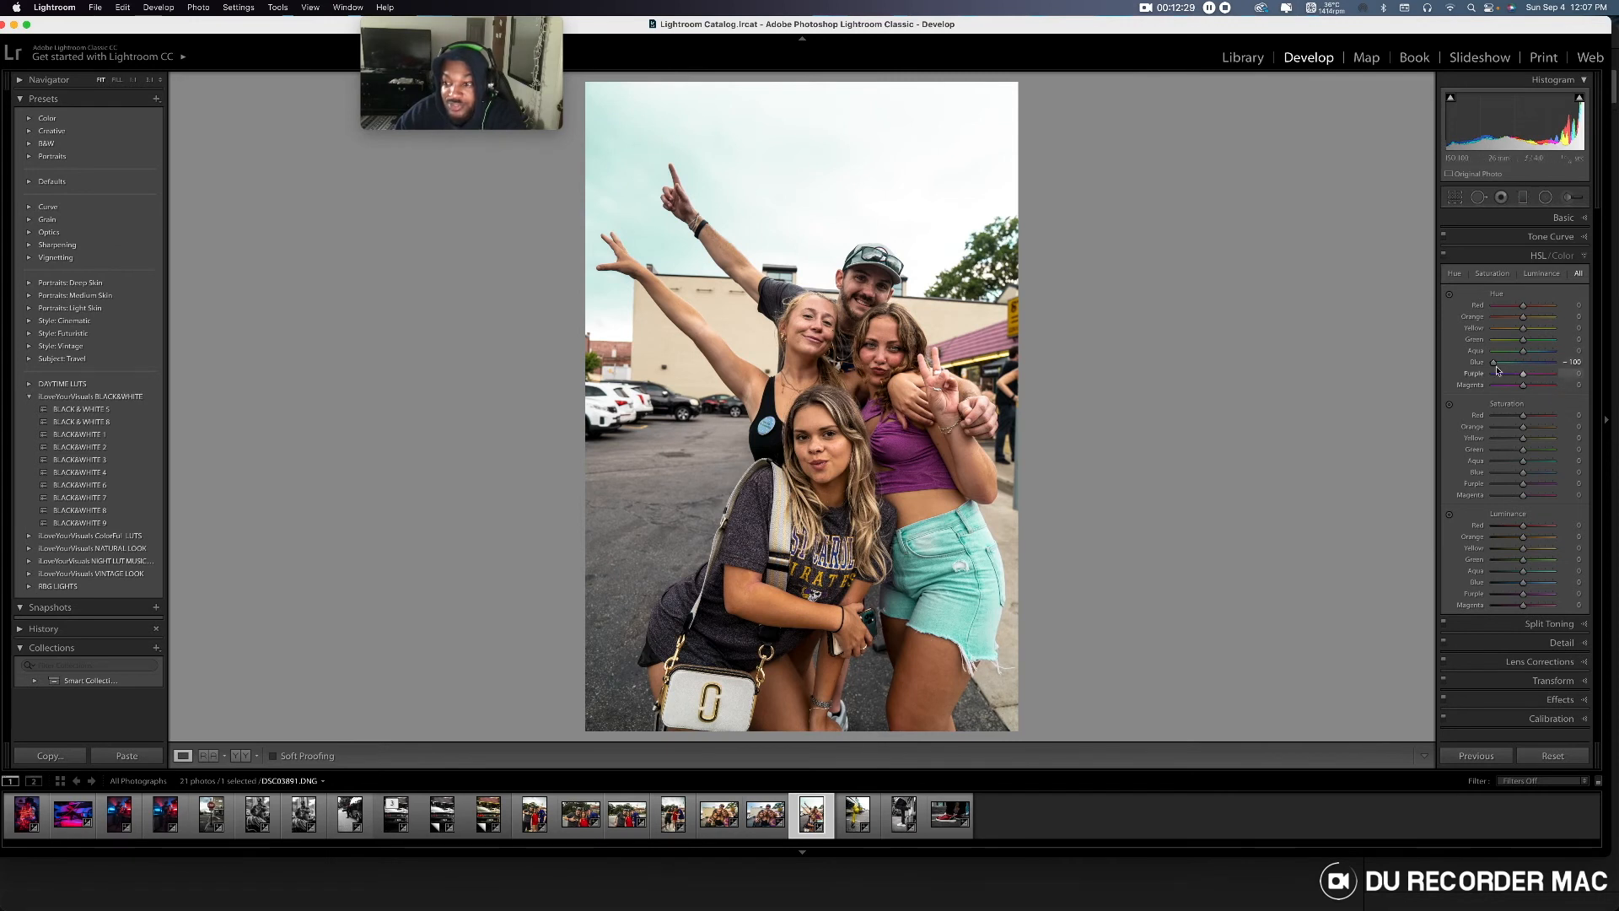
drag(1493, 363, 1444, 372)
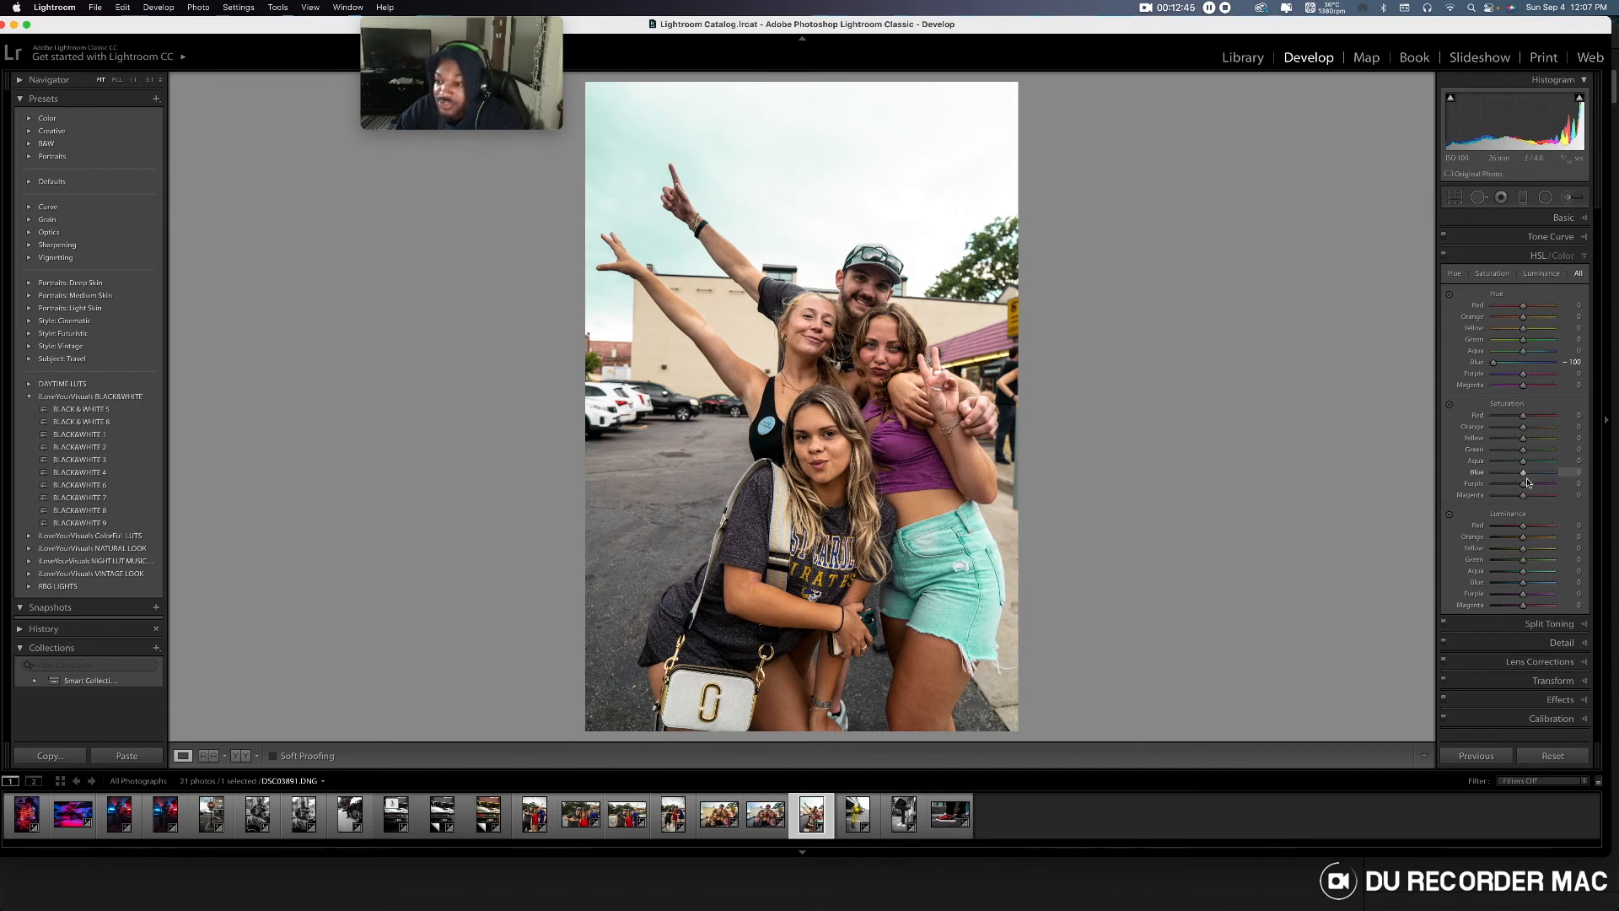
drag(1525, 473, 1557, 477)
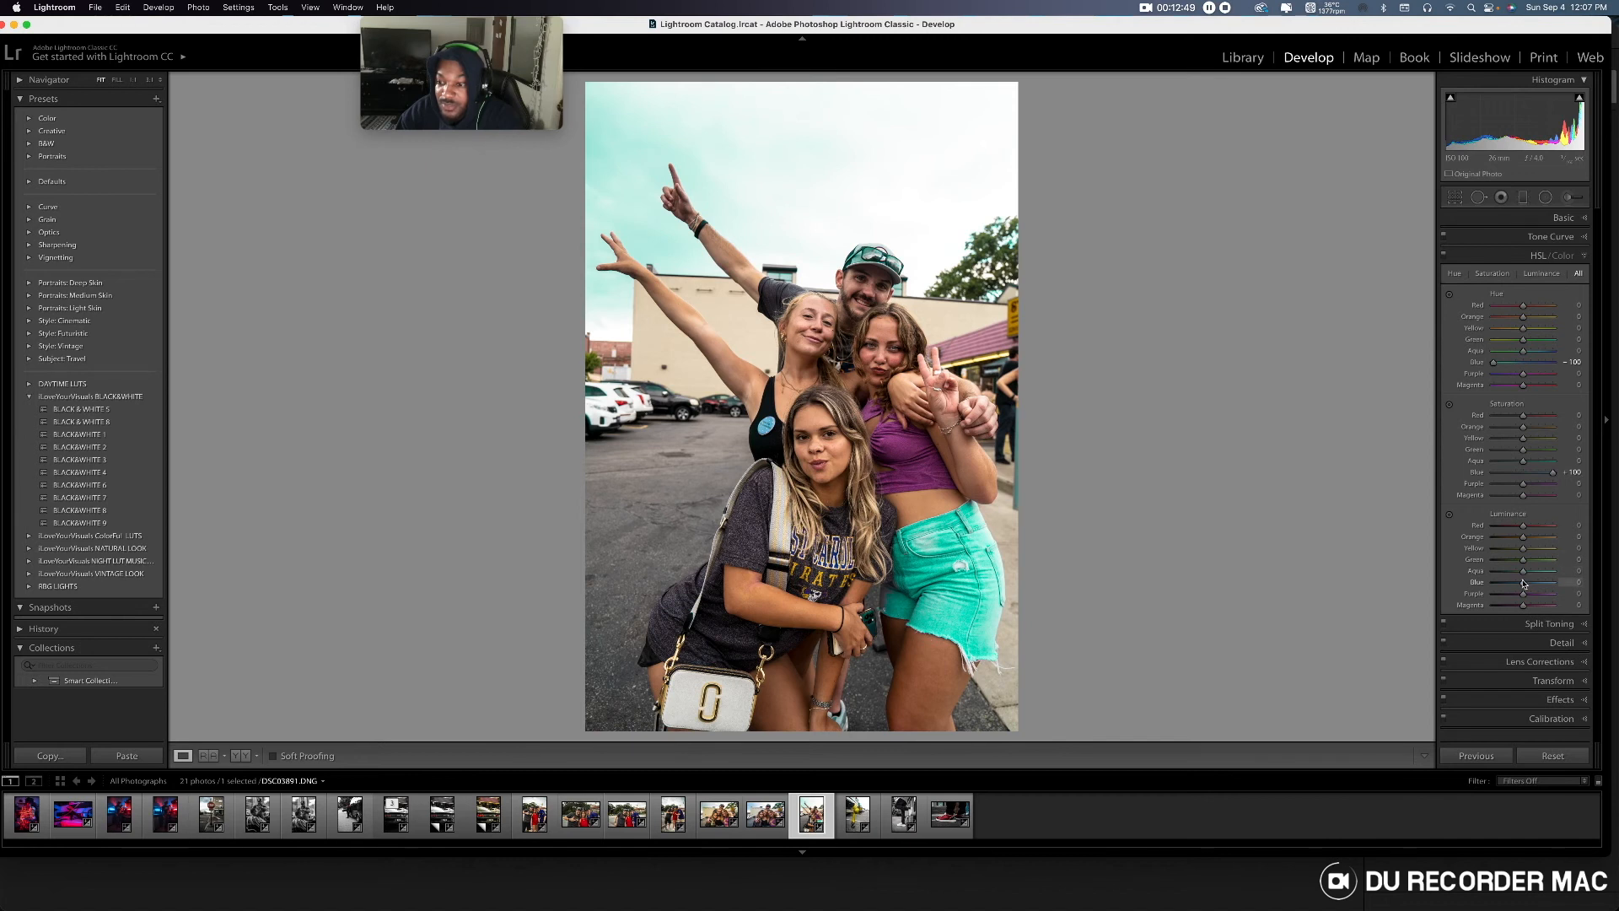
drag(1522, 584, 1506, 590)
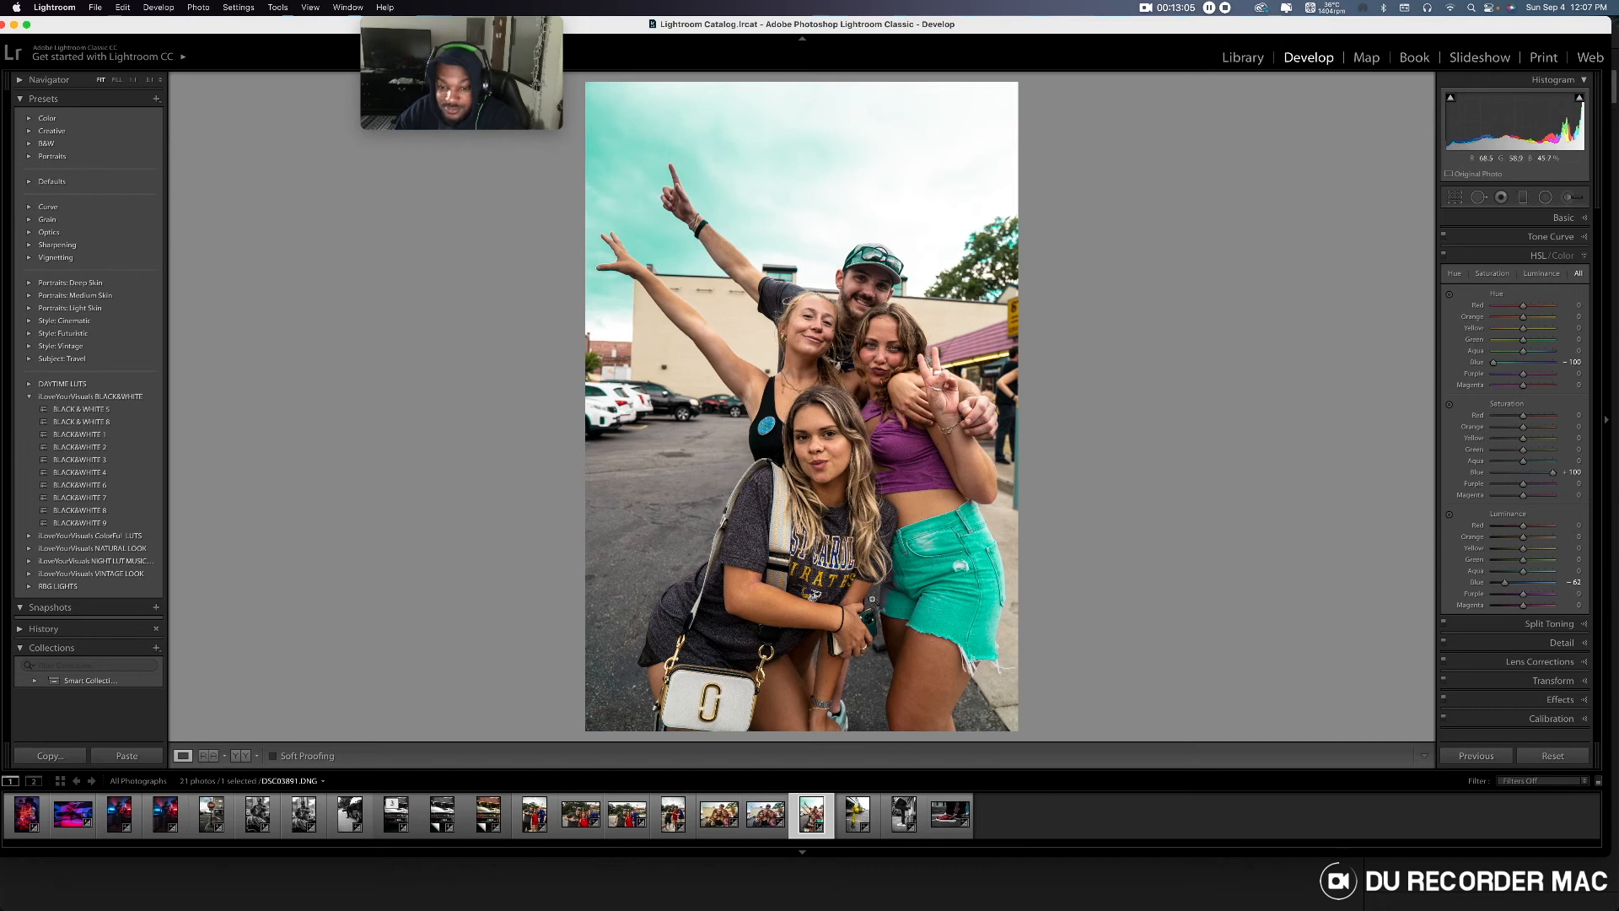
click(1586, 257)
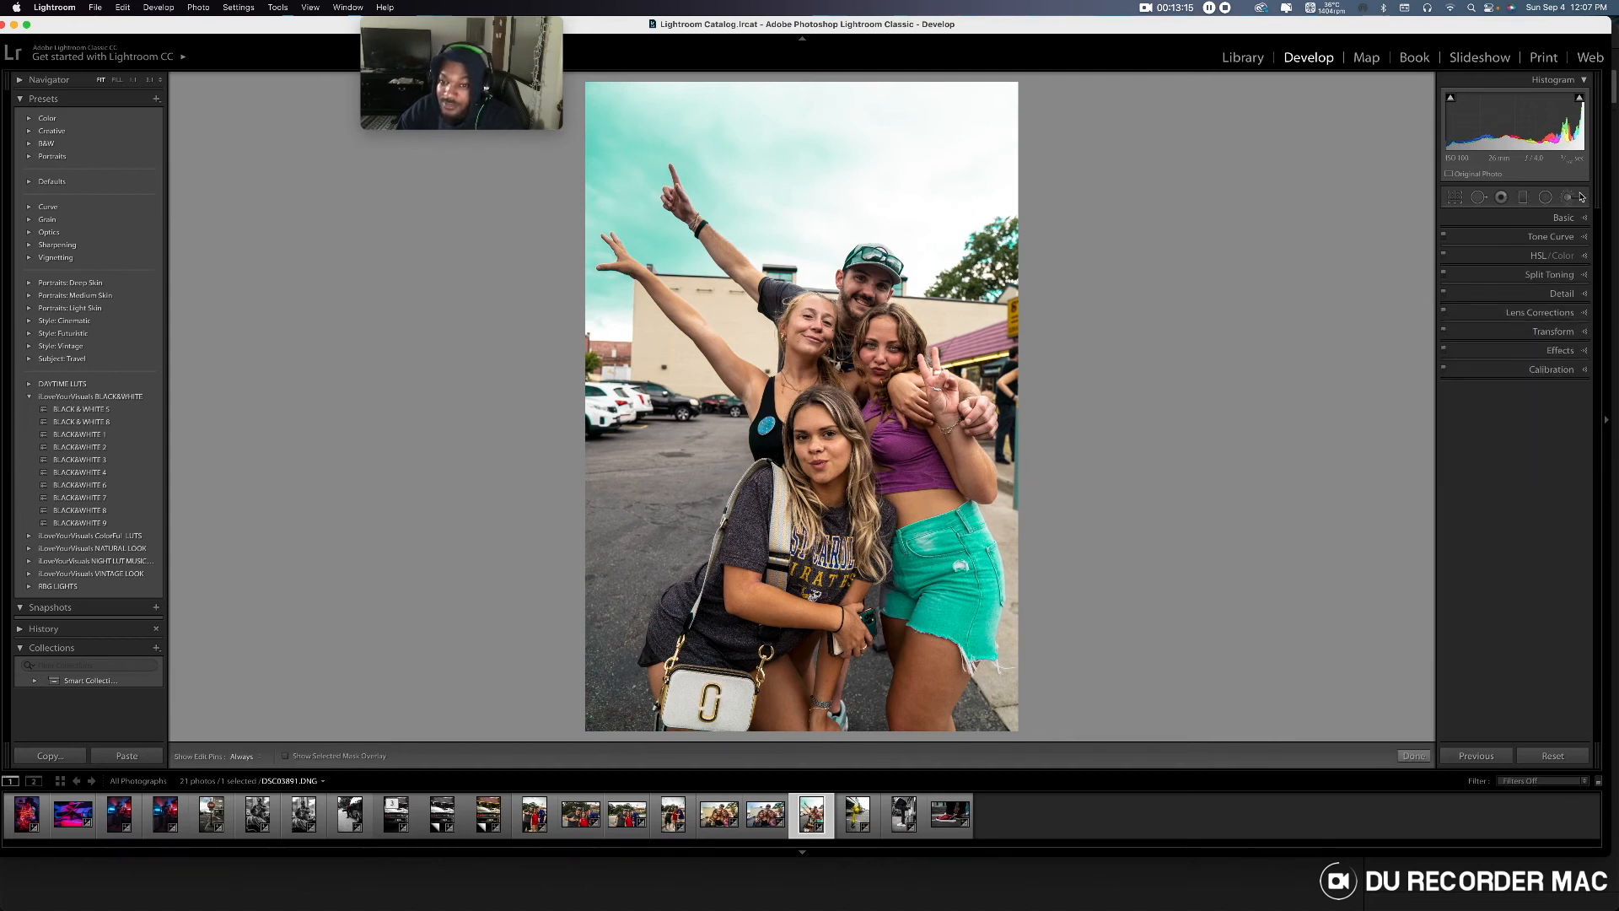
- Start a new adjustment brush with Clarity at -45 and brush size 4.0 for softening the skin
click(1581, 197)
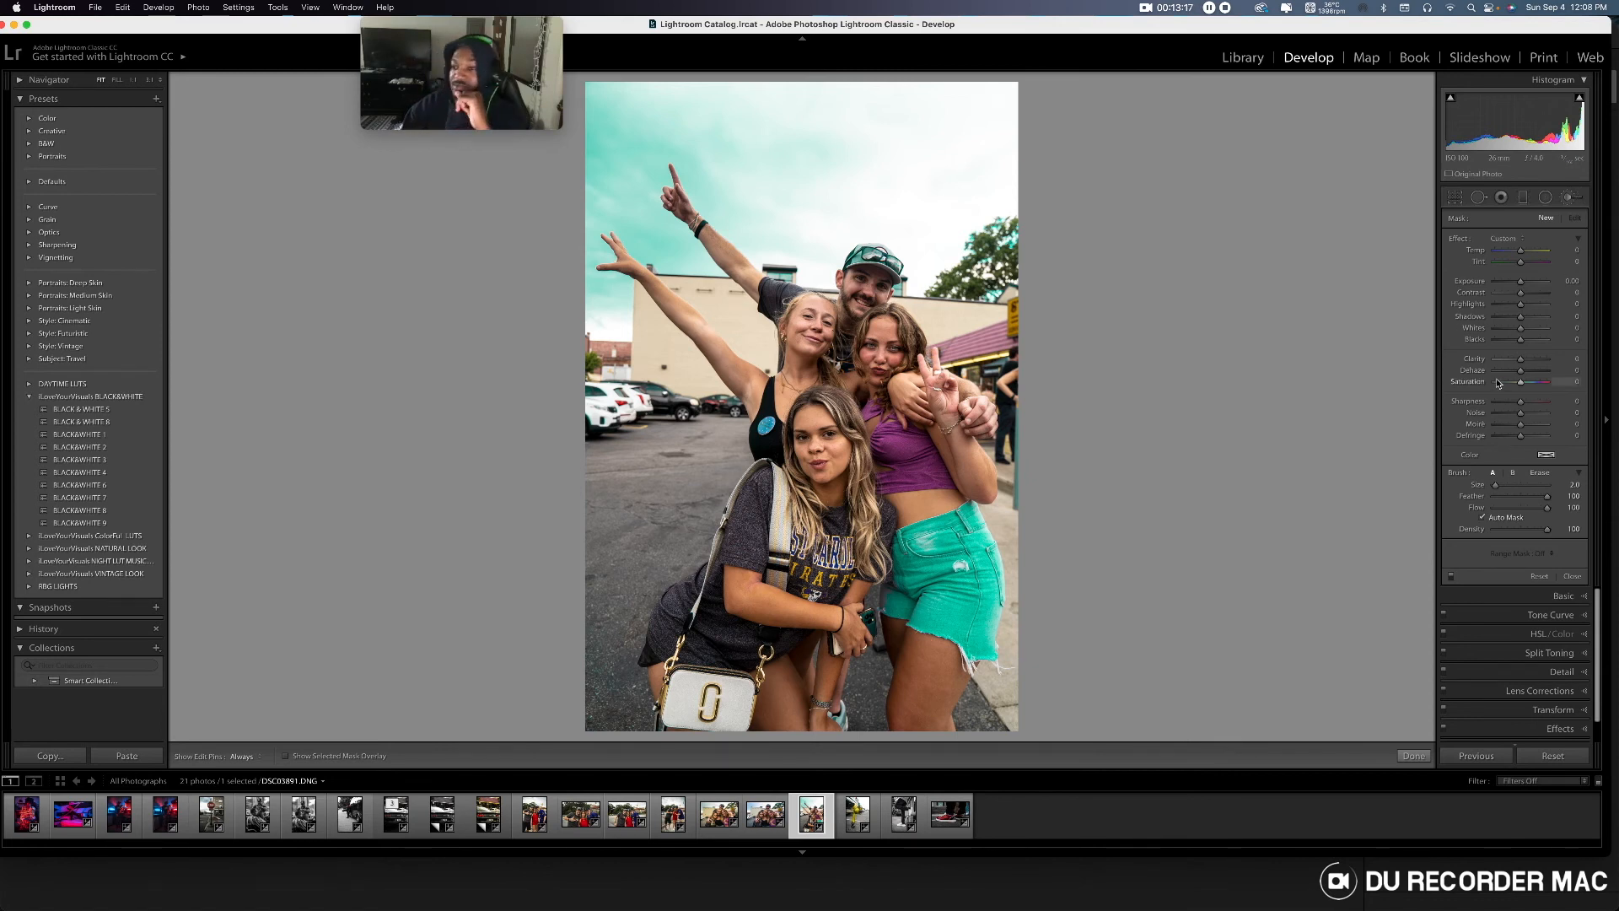
drag(1526, 362, 1519, 367)
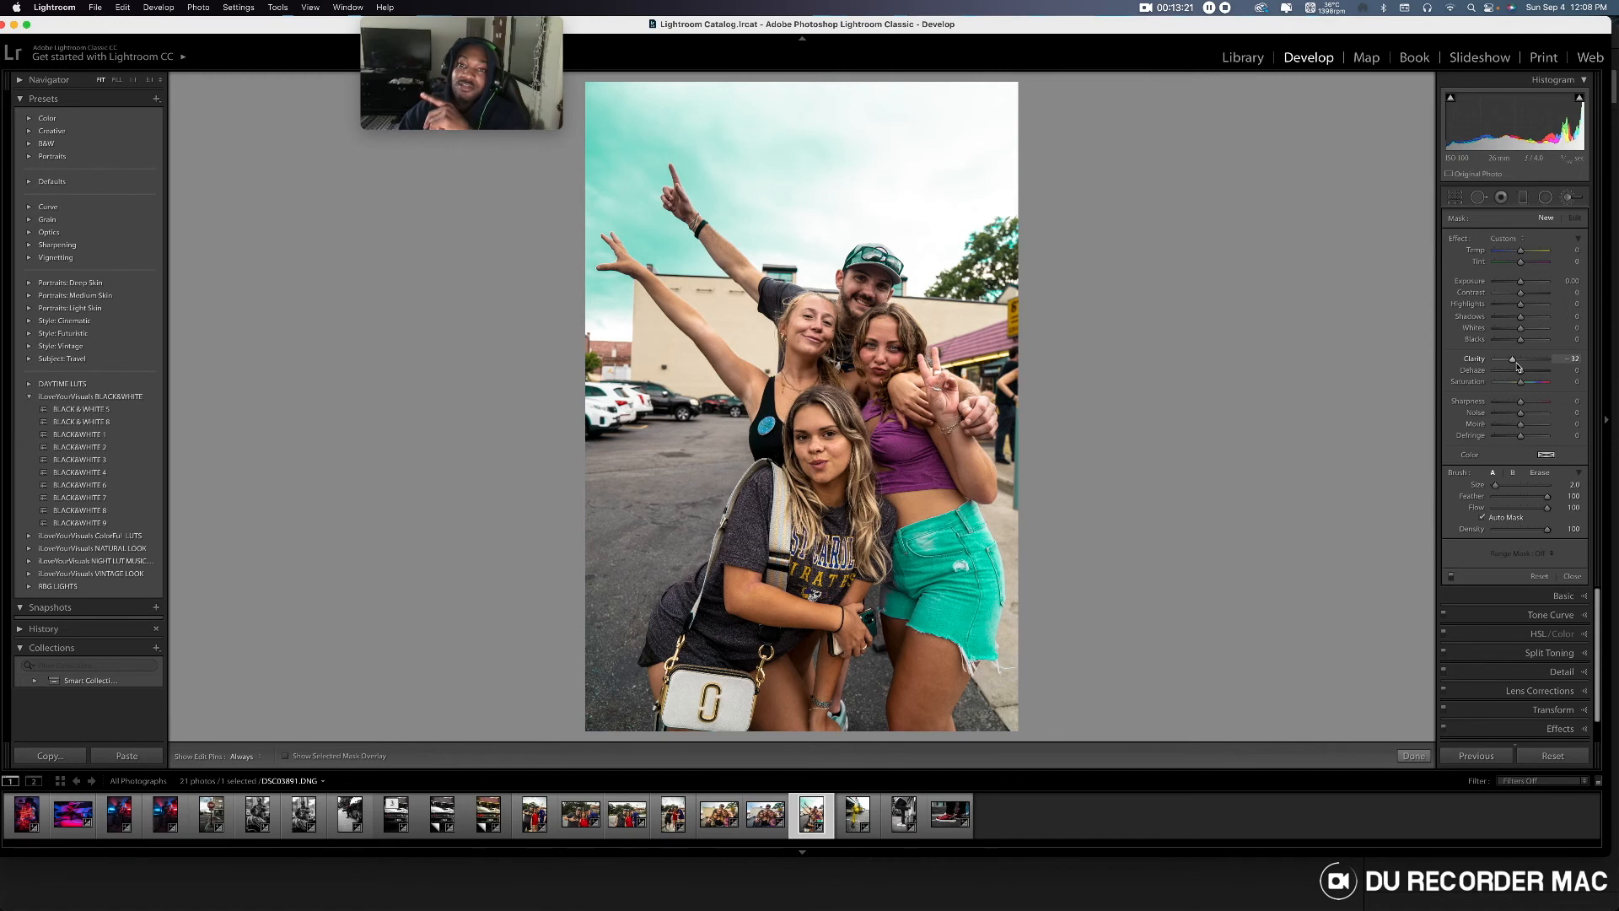
mouse_move(1518, 367)
mouse_down()
mouse_move(1538, 368)
mouse_move(1517, 371)
mouse_up()
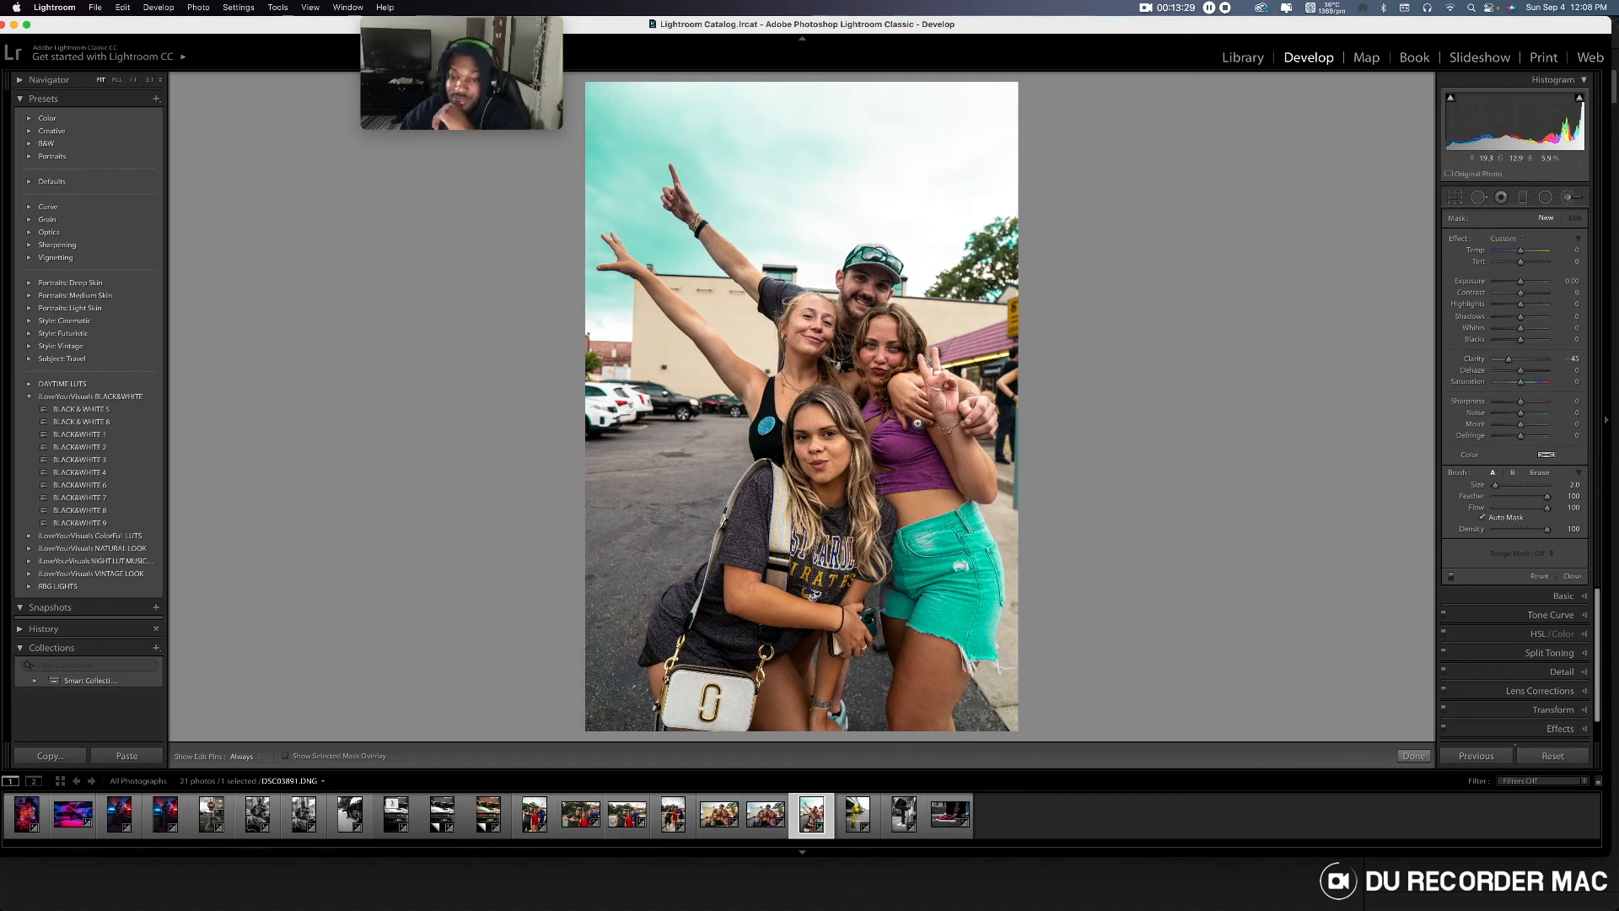
scroll(866, 437, up, 2)
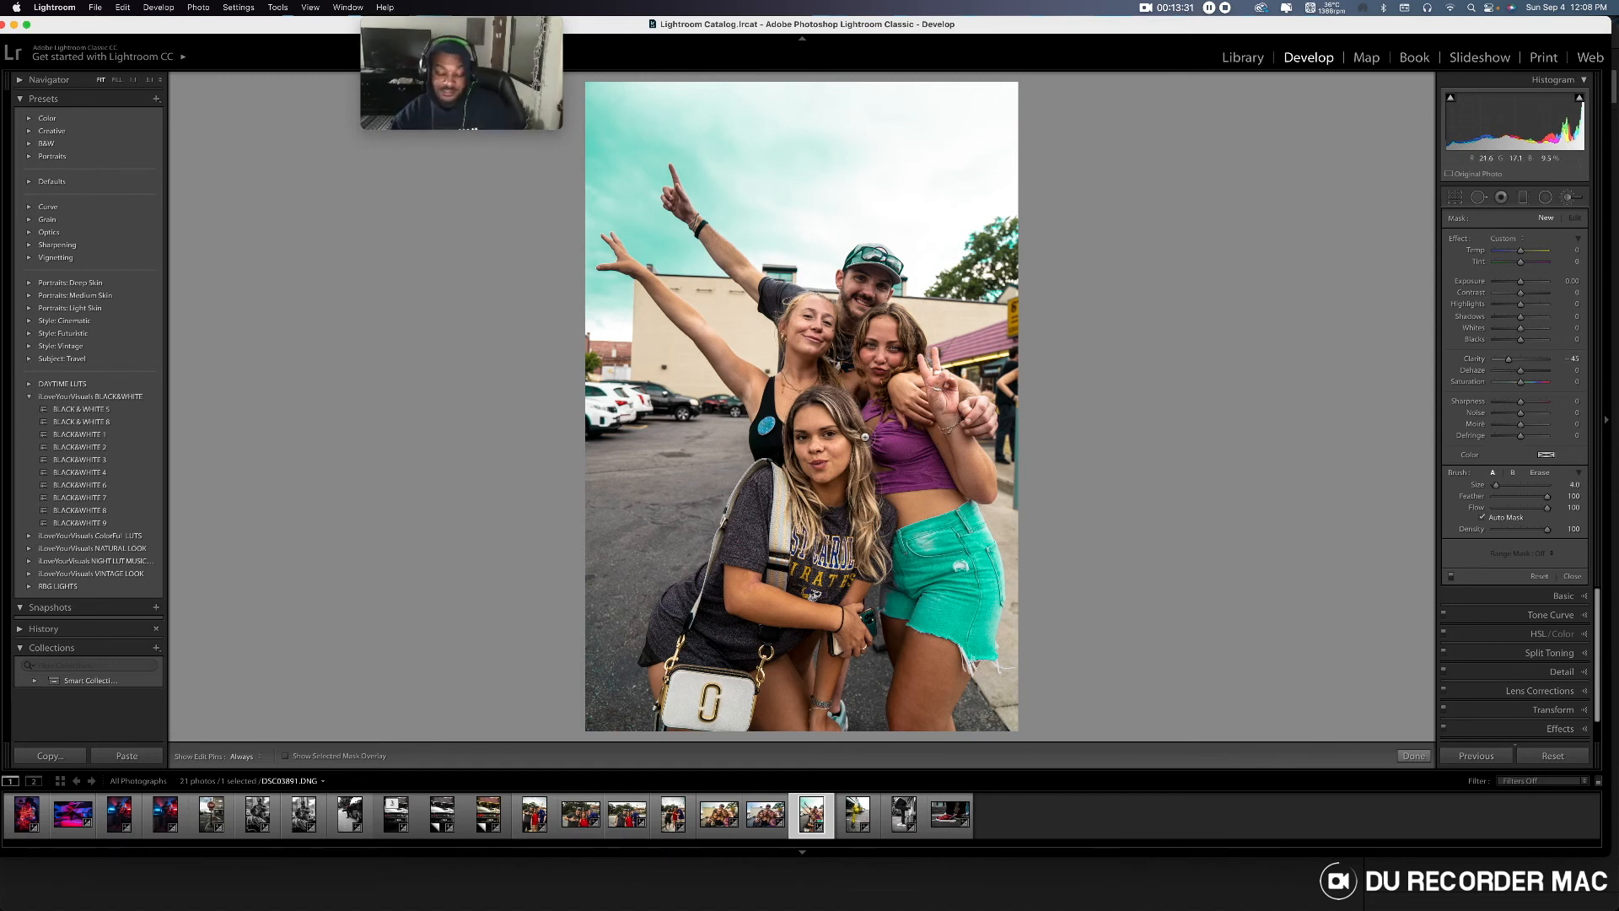
- Show the mask overlay and paint the skin mask over the front woman's face
key(o)
mouse_move(844, 460)
mouse_down()
mouse_move(835, 482)
mouse_move(808, 415)
mouse_move(839, 443)
mouse_move(832, 481)
mouse_up()
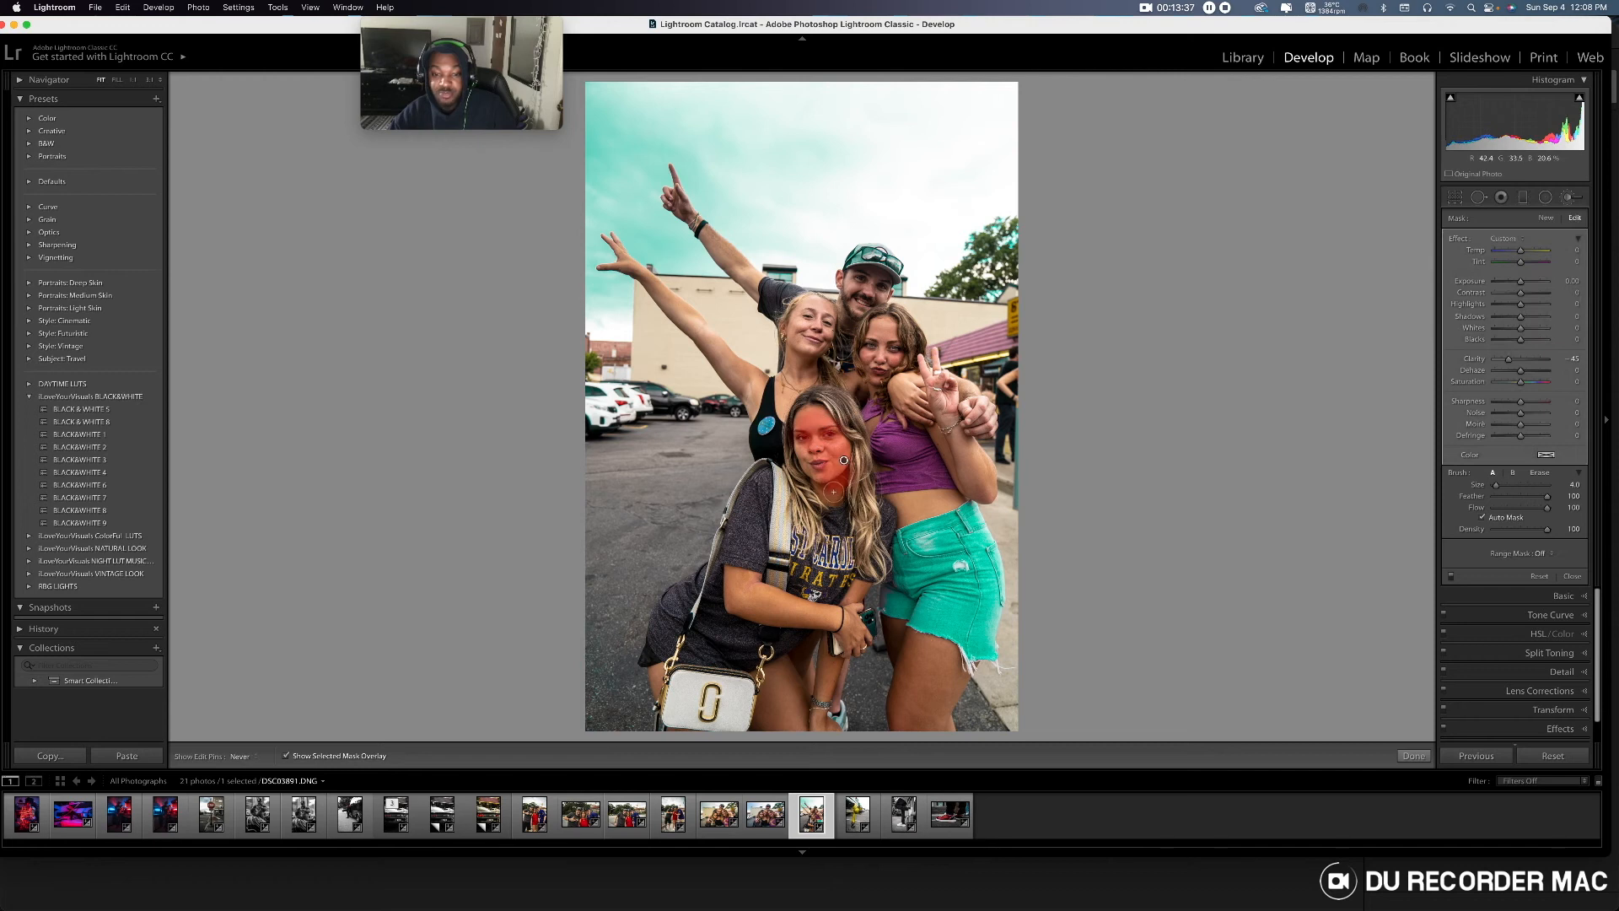
drag(799, 447, 802, 458)
- Extend the skin mask over the legs of the front woman and of the woman in shorts
scroll(790, 694, up, 2)
mouse_move(764, 700)
mouse_down()
mouse_move(819, 665)
mouse_move(824, 685)
mouse_move(820, 656)
mouse_move(798, 734)
mouse_move(816, 732)
mouse_move(798, 710)
mouse_move(822, 695)
mouse_move(774, 668)
mouse_up()
scroll(819, 664, down, 2)
drag(662, 667, 658, 684)
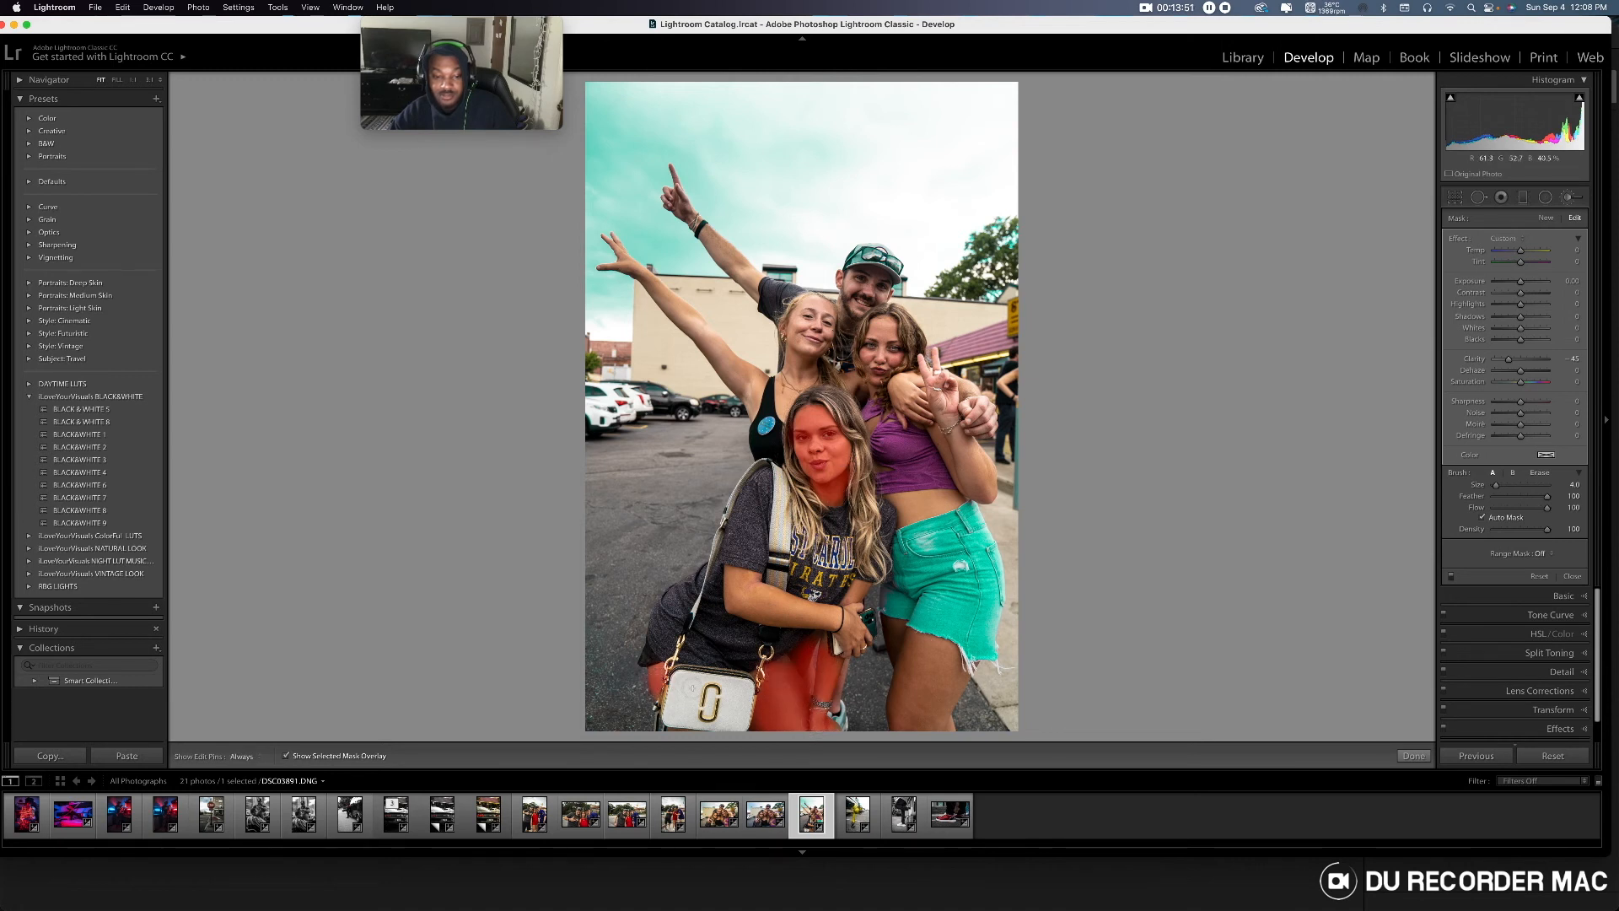
mouse_move(909, 640)
mouse_down()
mouse_move(957, 660)
mouse_move(933, 658)
mouse_move(917, 690)
mouse_move(916, 744)
mouse_move(898, 647)
mouse_move(912, 739)
mouse_move(898, 708)
mouse_move(924, 672)
mouse_move(933, 760)
mouse_move(949, 670)
mouse_move(942, 729)
mouse_up()
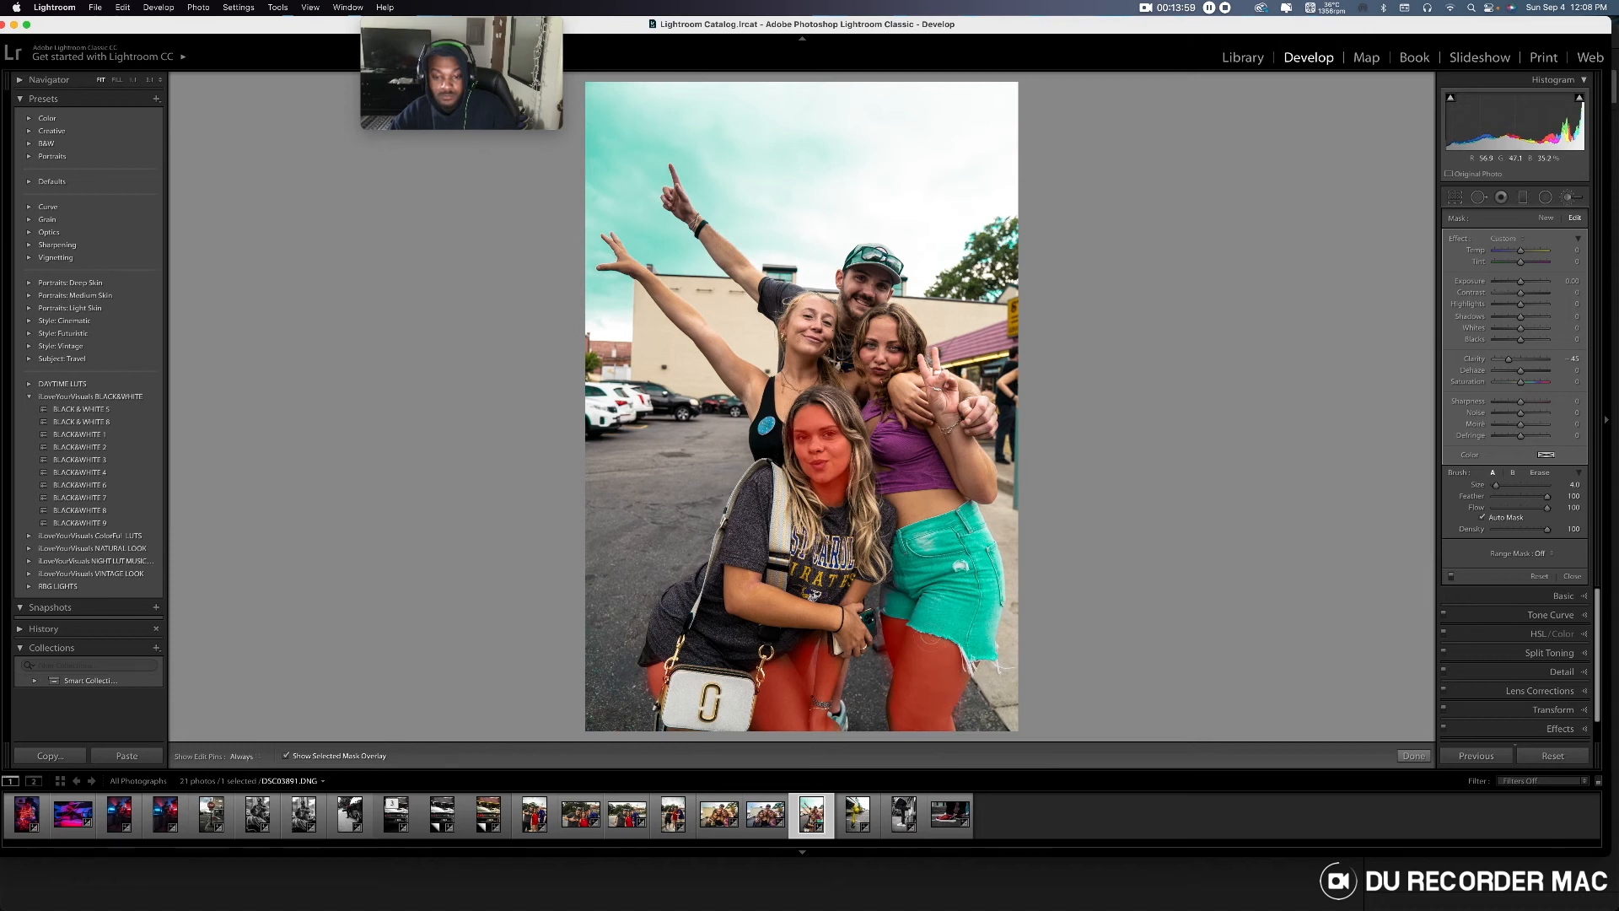
- Paint the mask over the waist, arm and raised hand of the woman in the purple top
key(h)
mouse_move(914, 509)
mouse_down()
mouse_move(898, 509)
mouse_move(951, 498)
mouse_up()
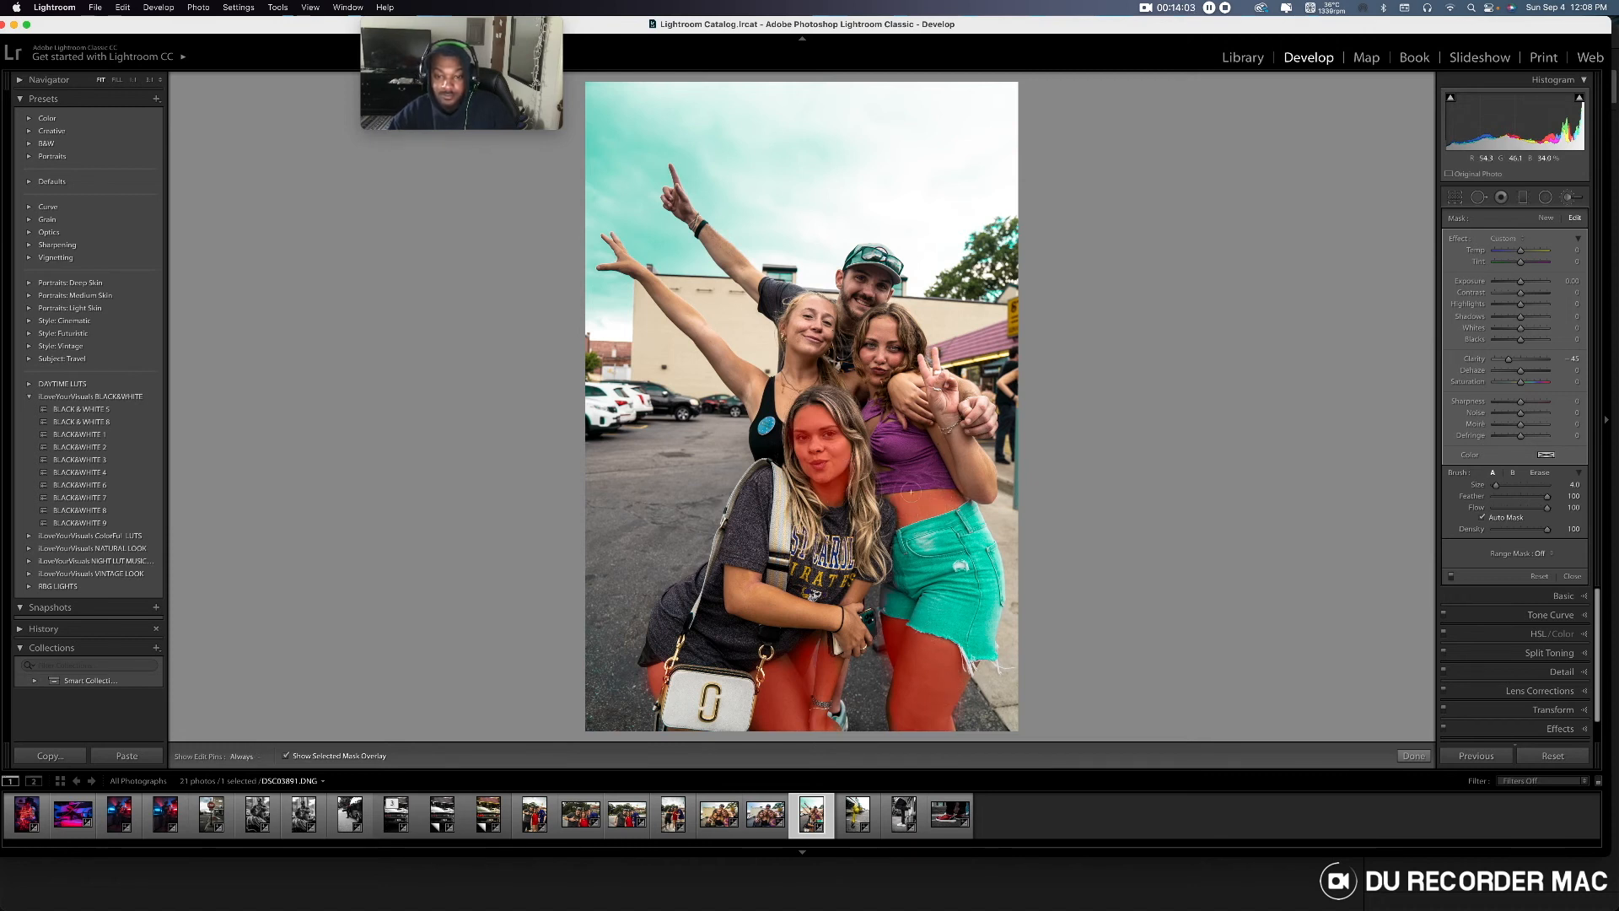
mouse_move(962, 474)
mouse_down()
mouse_move(977, 494)
mouse_move(939, 384)
mouse_move(902, 389)
mouse_move(960, 397)
mouse_move(954, 448)
mouse_move(963, 392)
mouse_up()
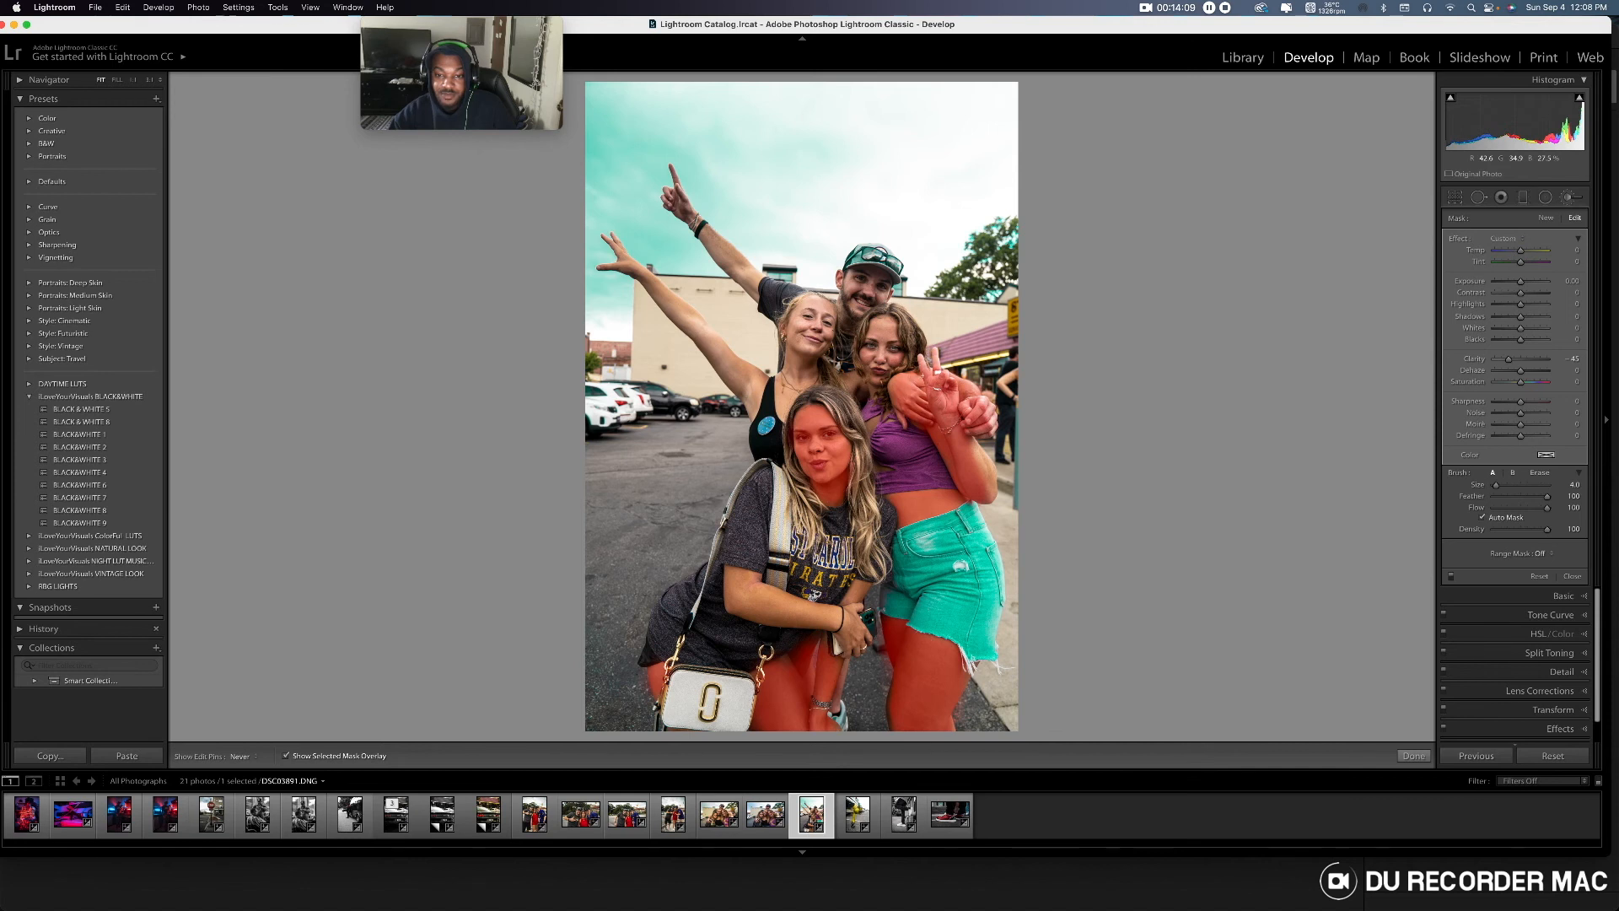
key(h)
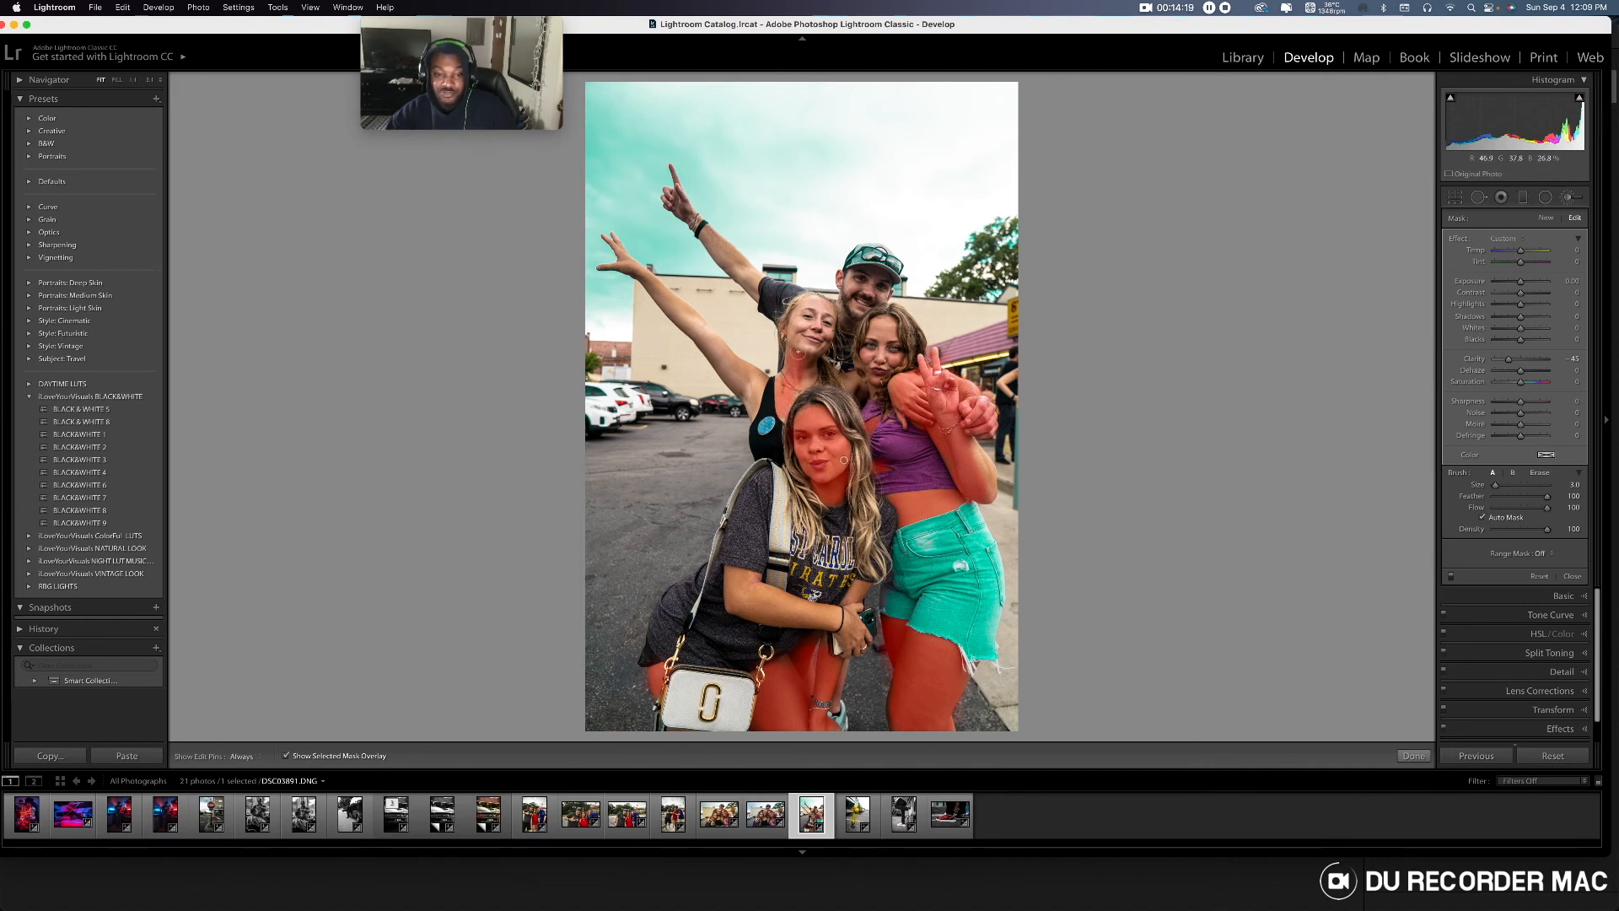
- Extend the mask over the face, neck, chest and outstretched arm of the woman in the black top
drag(797, 319, 780, 386)
mouse_move(797, 333)
mouse_down()
mouse_move(823, 312)
mouse_move(794, 384)
mouse_move(815, 387)
mouse_move(814, 366)
mouse_up()
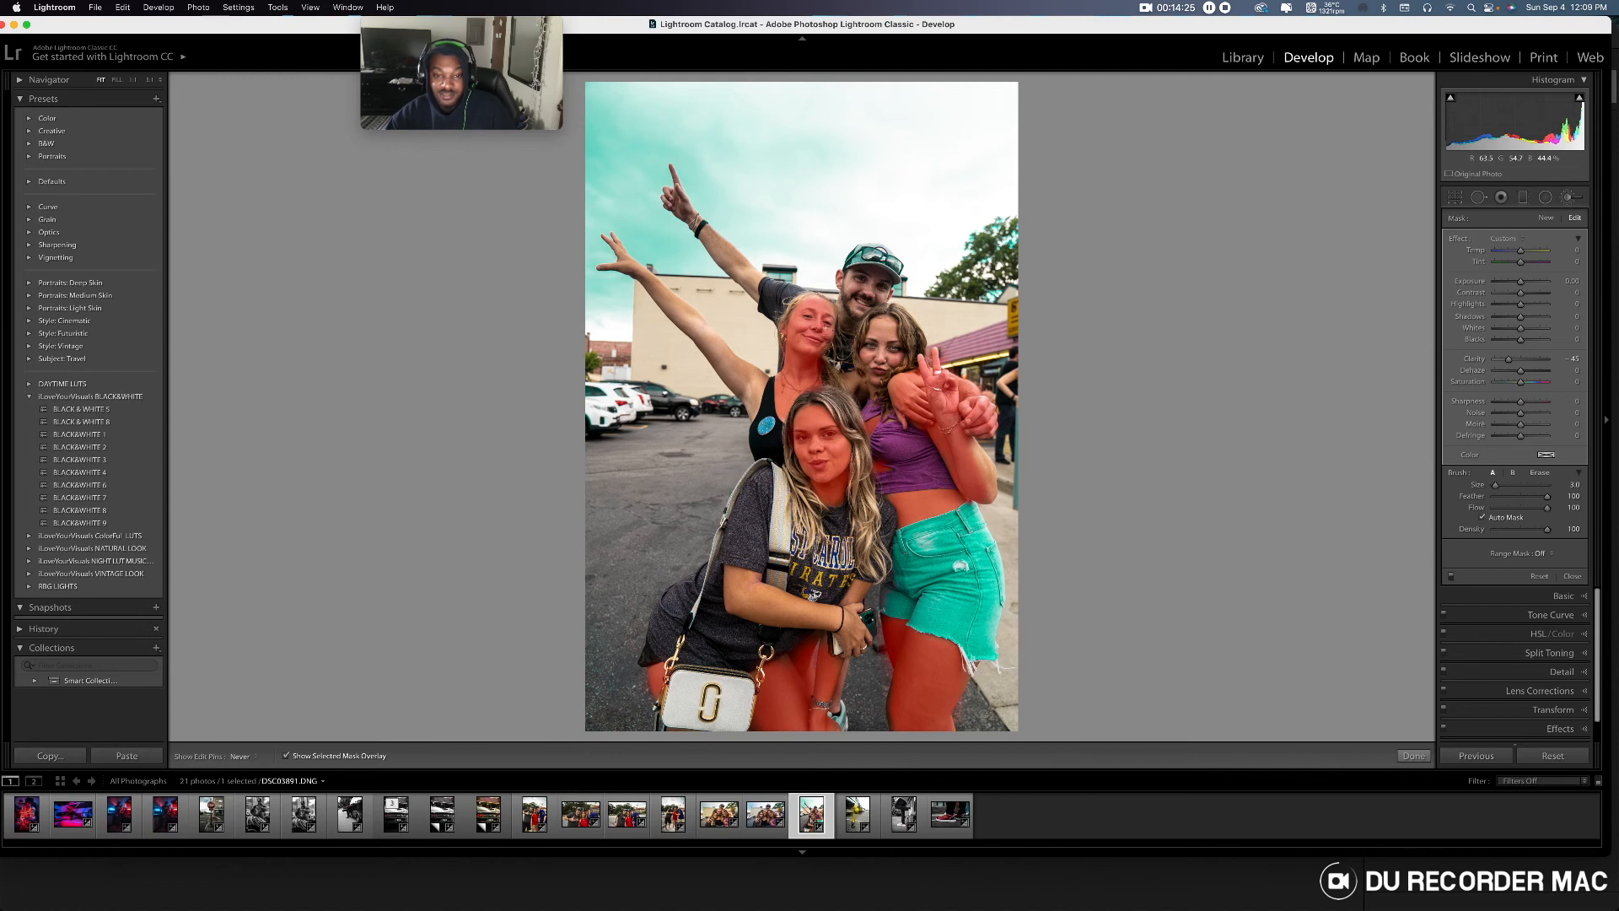
key(h)
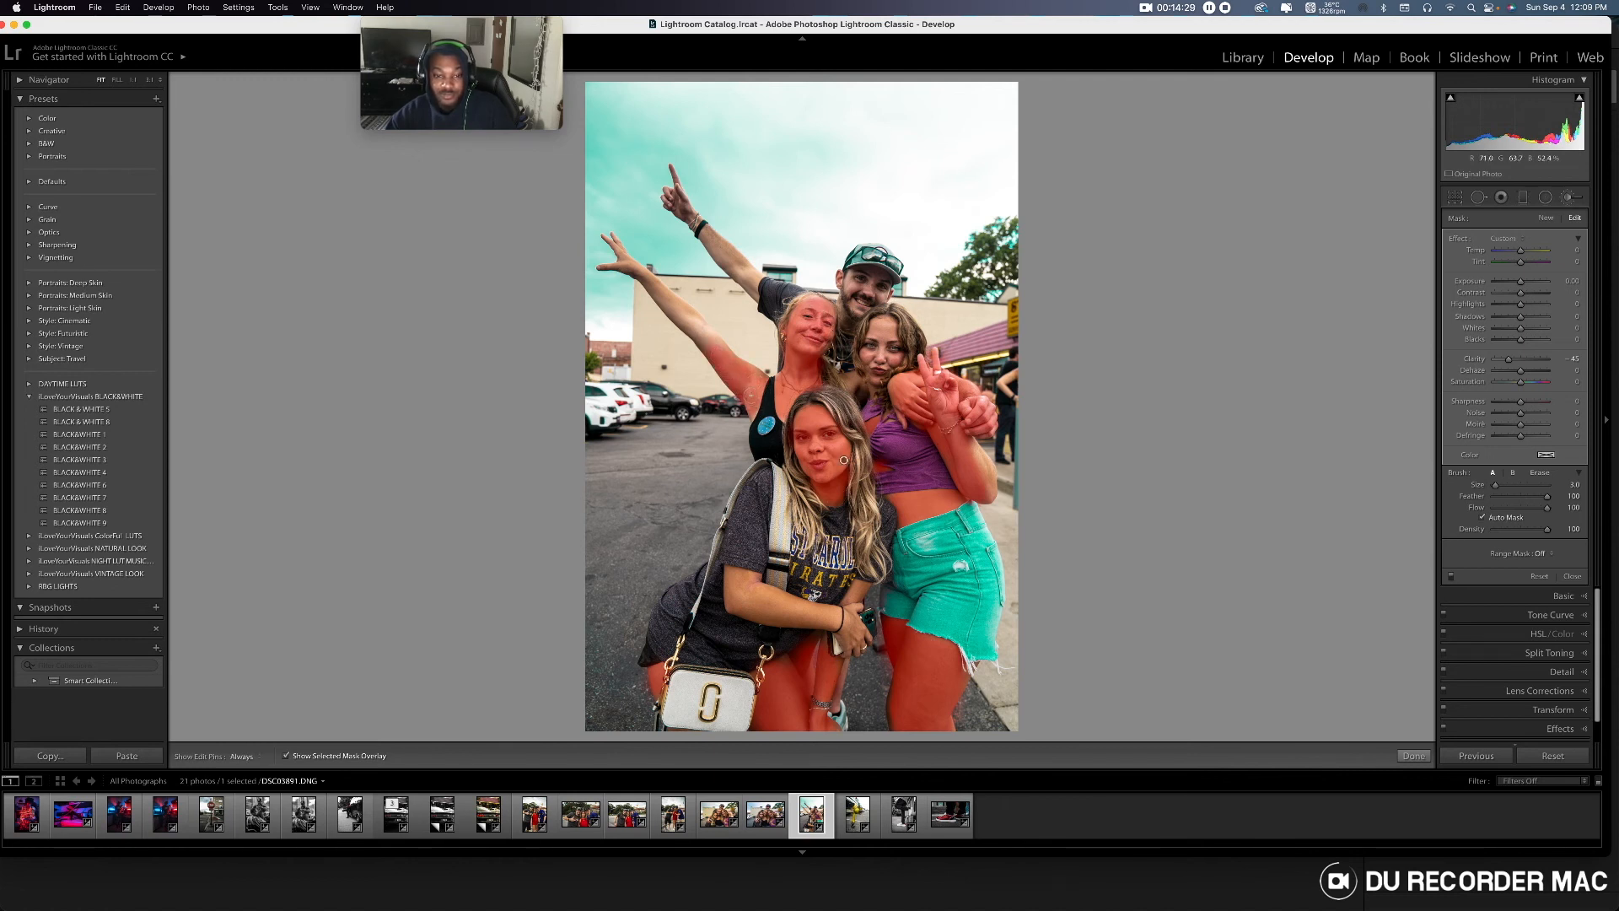
drag(721, 349, 622, 264)
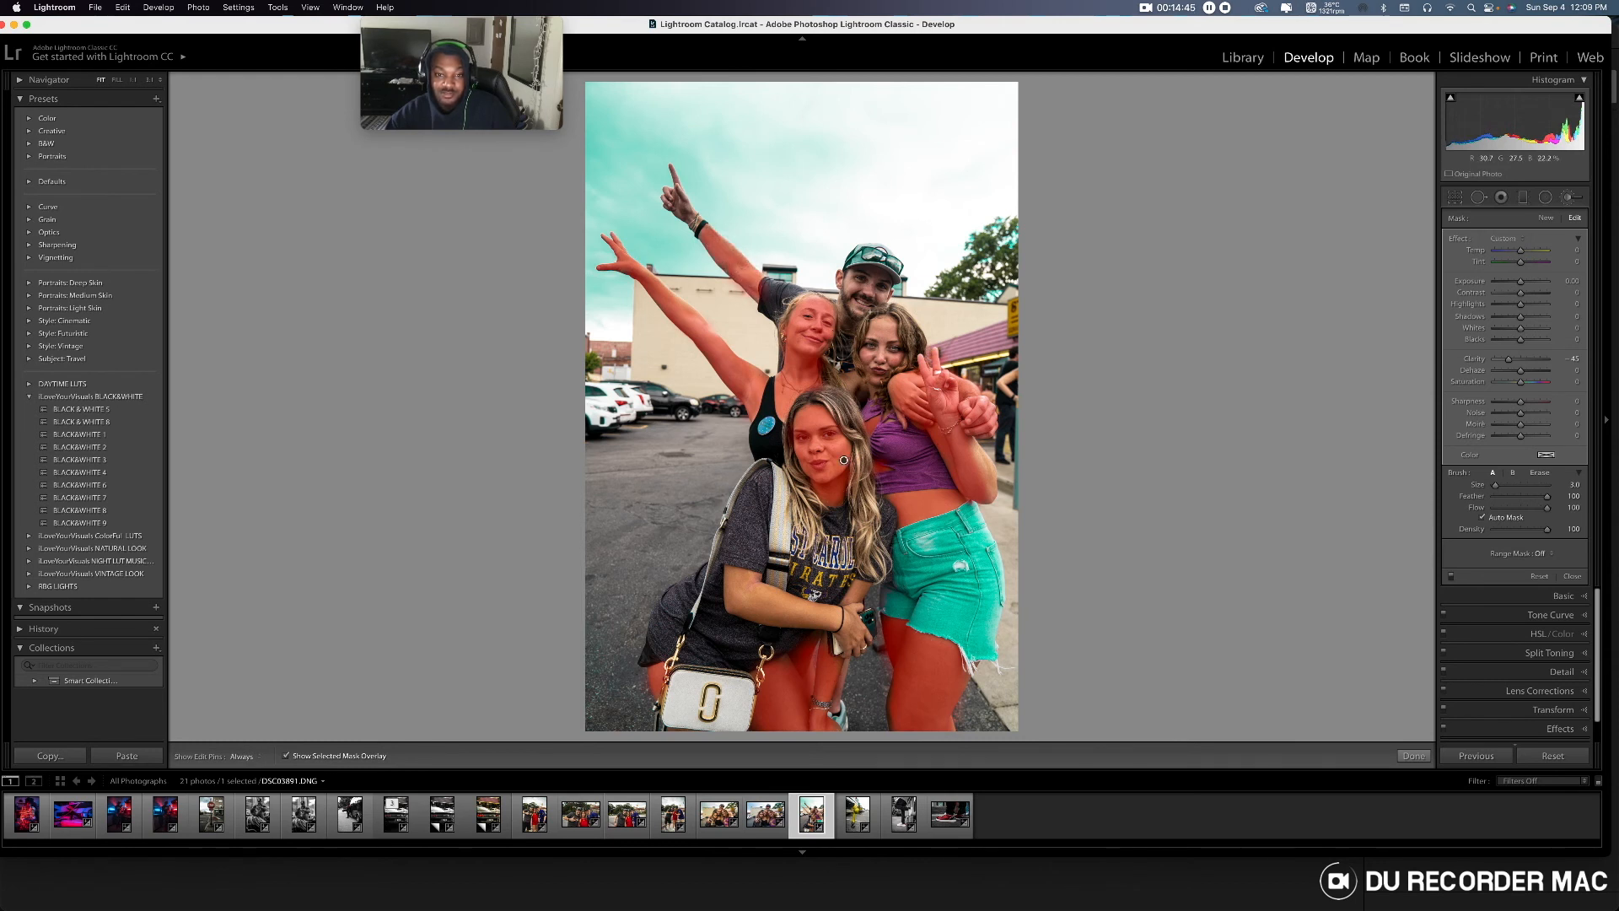
- Paint the skin mask over the man's face and his raised hand
mouse_move(859, 299)
mouse_down()
mouse_move(861, 279)
mouse_move(883, 282)
mouse_move(881, 299)
mouse_move(841, 302)
mouse_up()
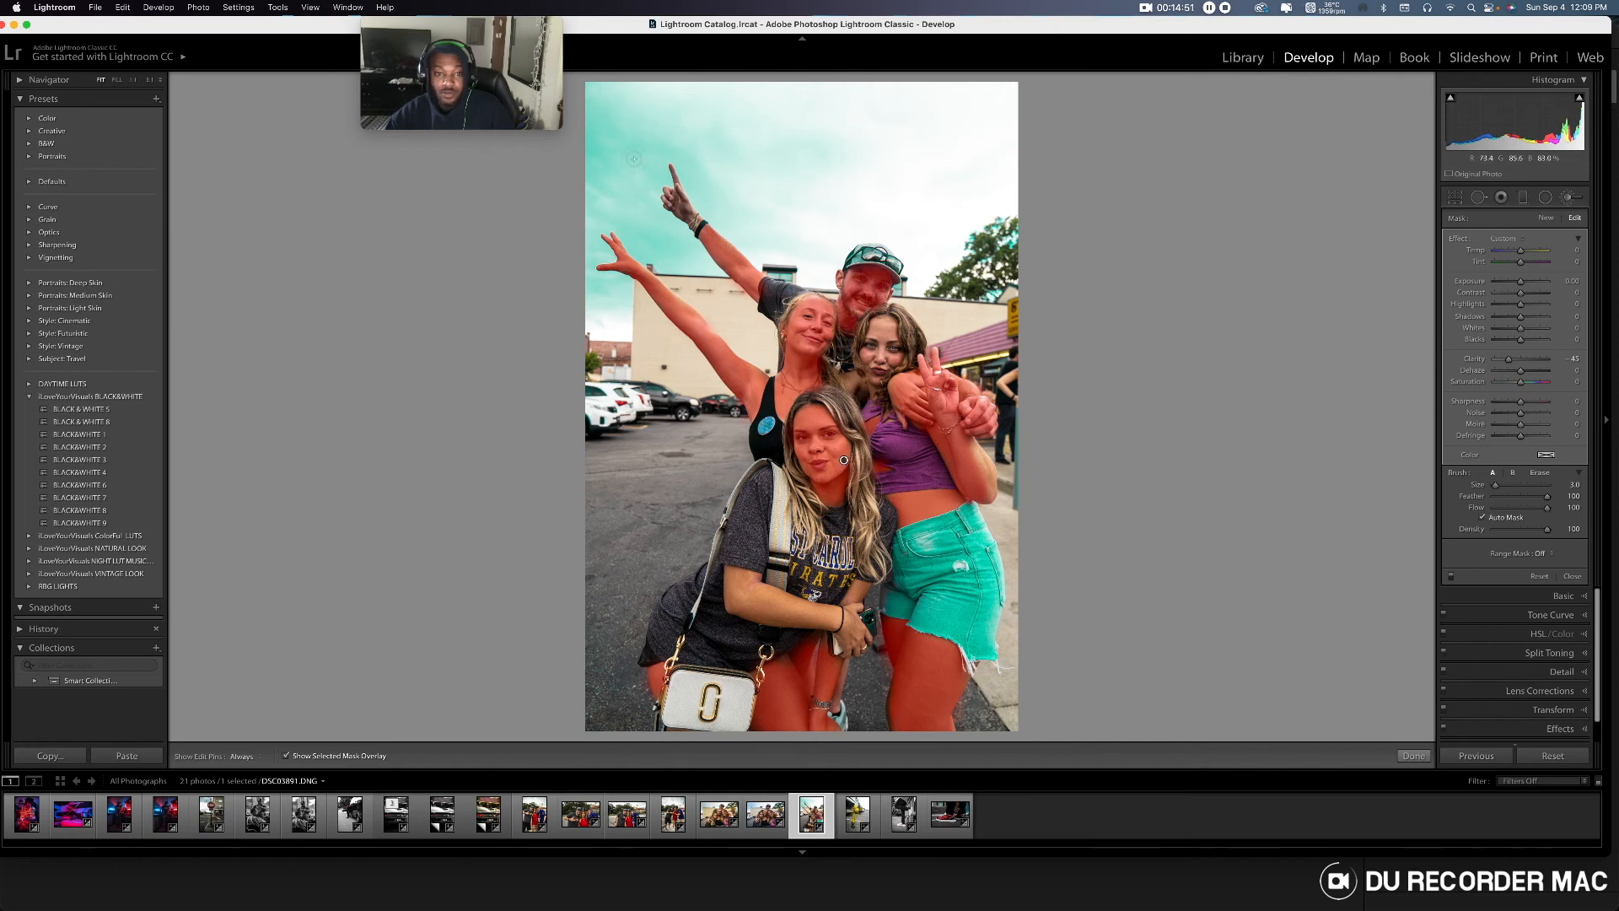
drag(683, 202, 693, 222)
key(h)
- Hide the overlay, set the skin mask's Clarity to -54 with slightly raised Exposure, and finish the brush edit
key(o)
key(o)
key(o)
mouse_move(1509, 360)
mouse_down()
mouse_move(1573, 367)
mouse_move(1509, 374)
mouse_up()
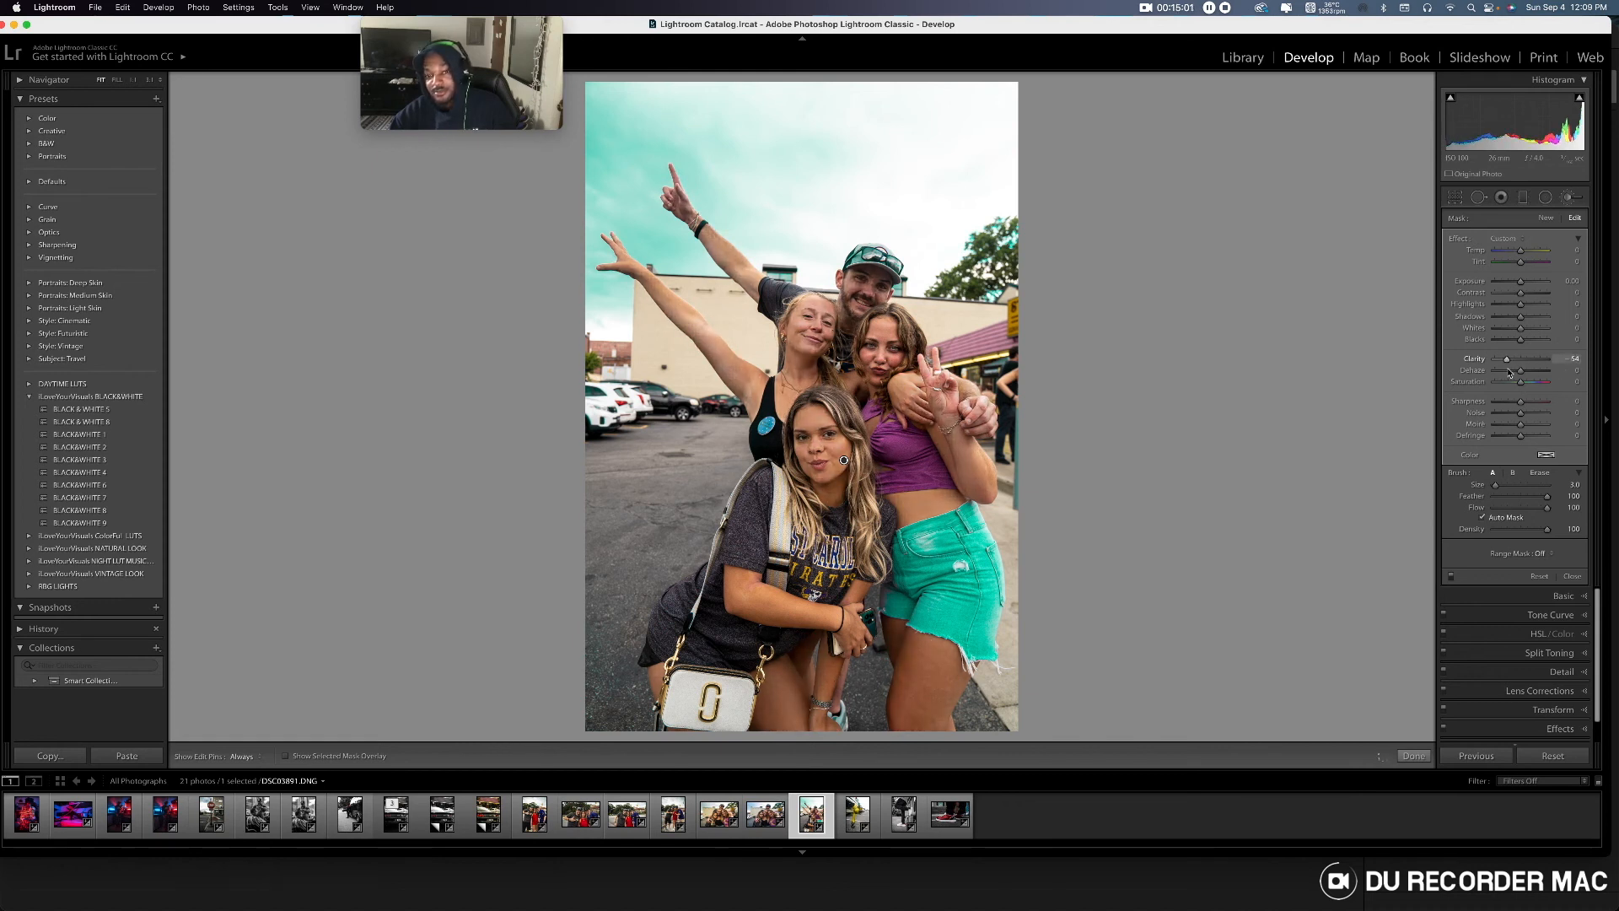
double_click(1524, 282)
drag(1525, 287, 1526, 287)
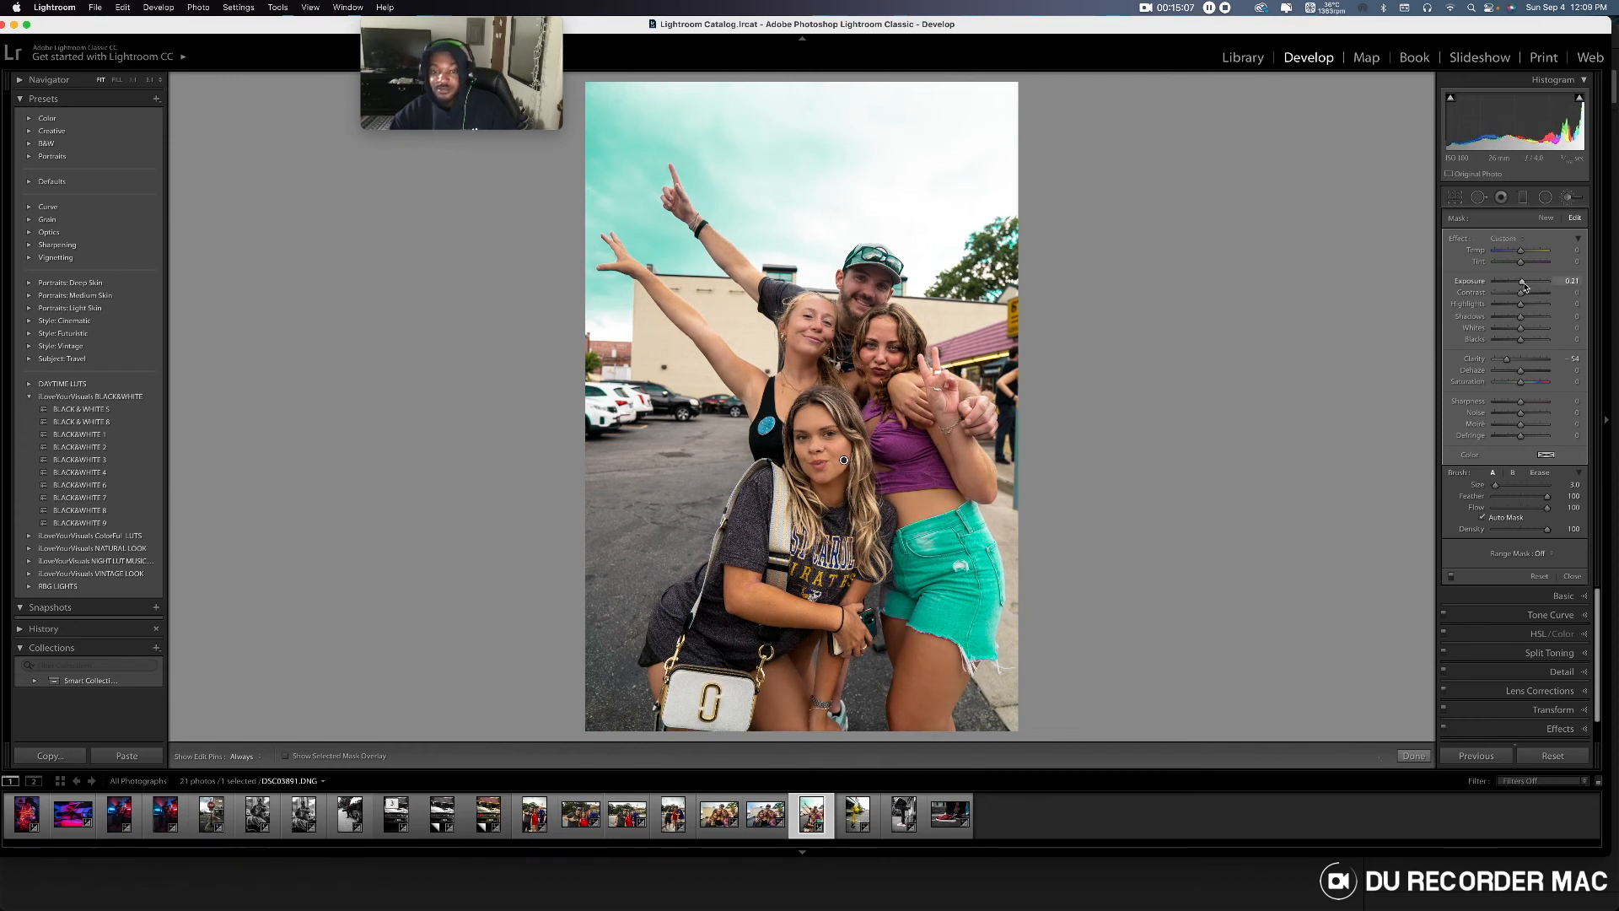
click(1414, 756)
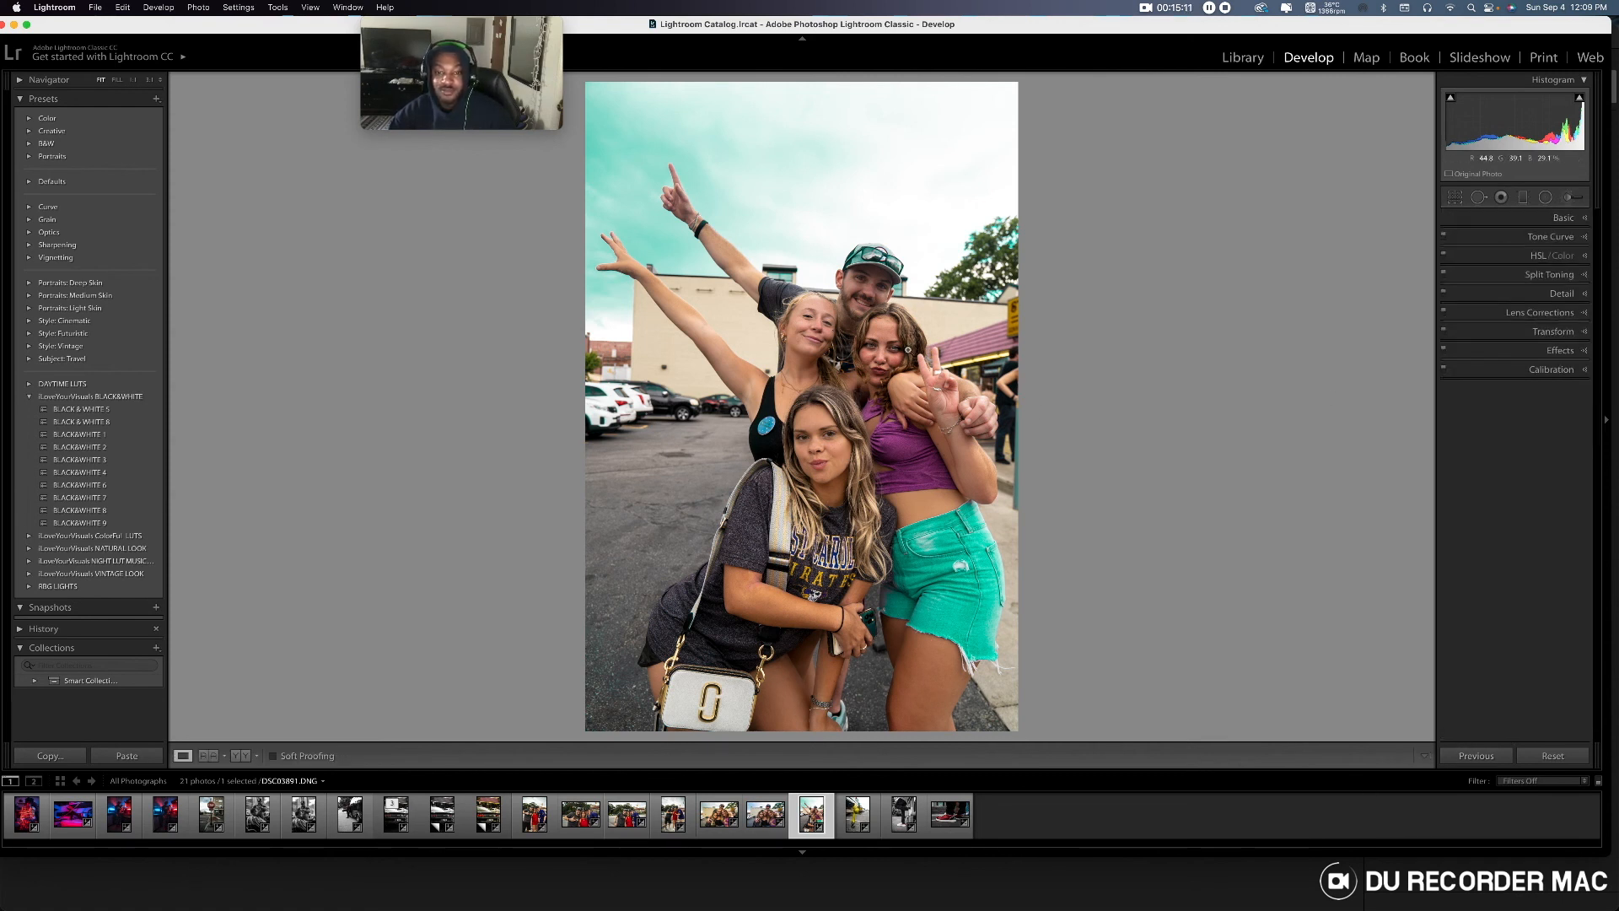
click(902, 345)
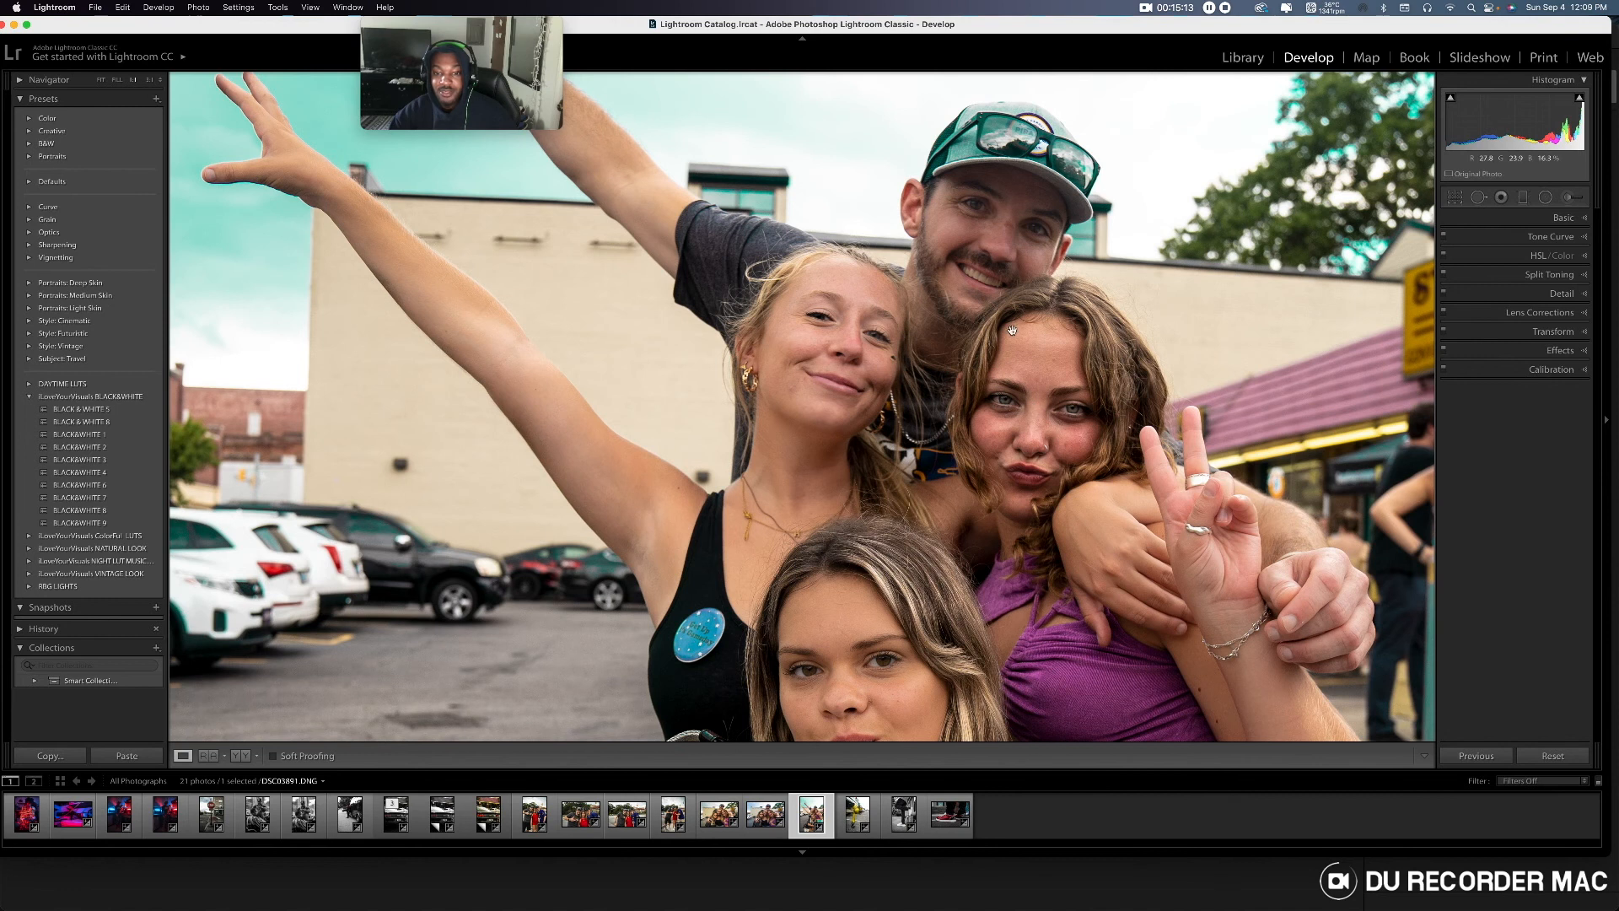
click(1177, 377)
click(1177, 377)
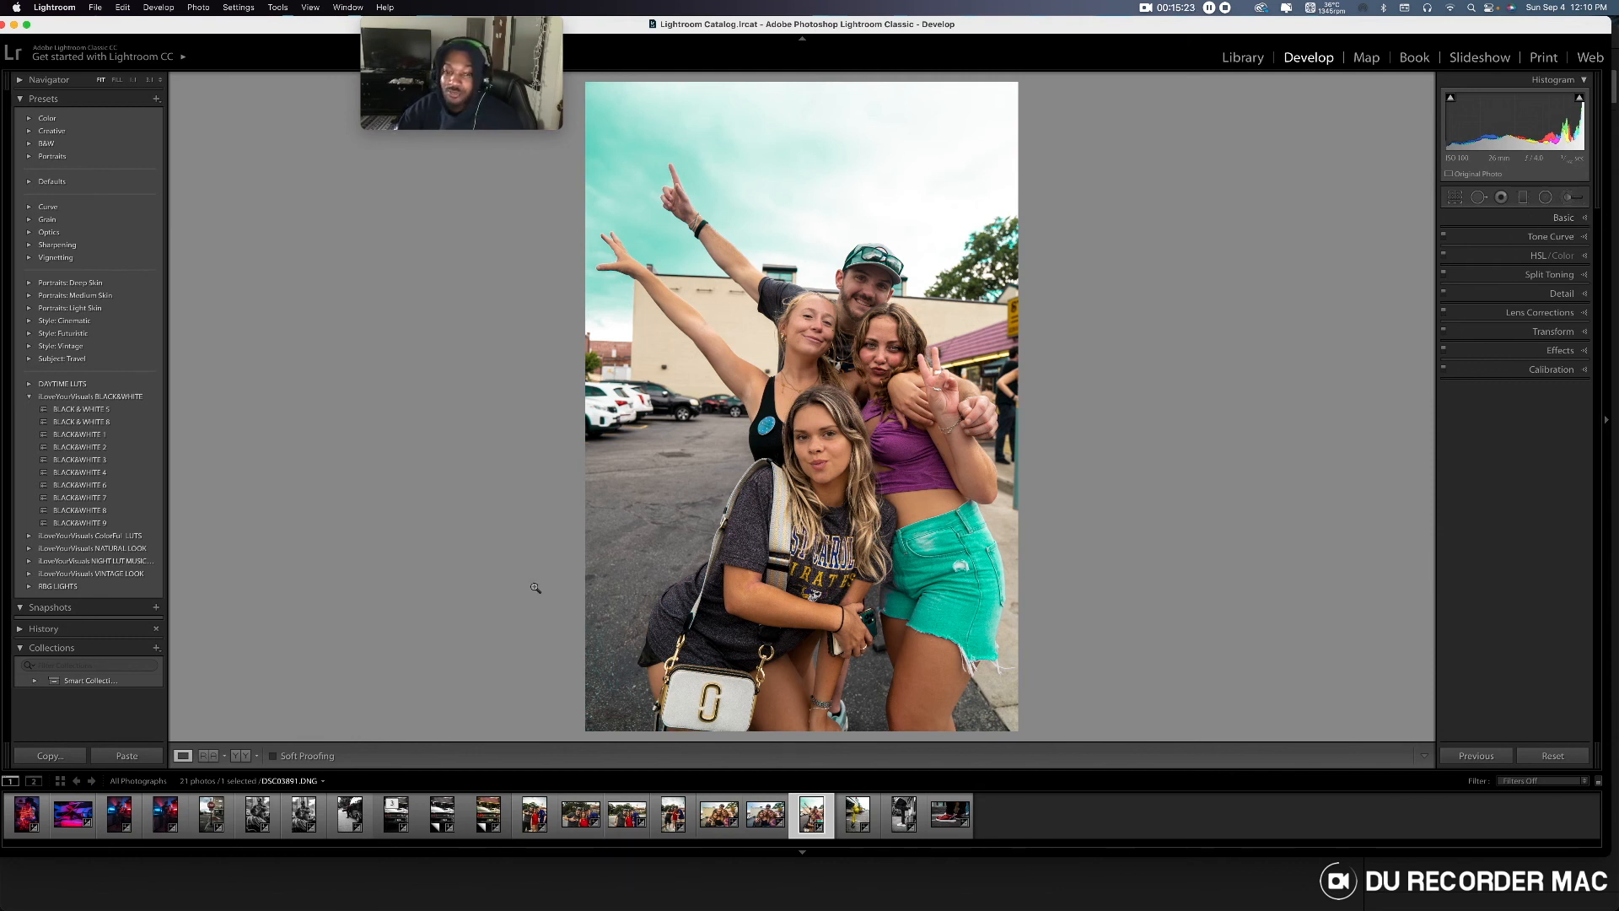
- Start a second brush mask with a larger brush and paint it over the parking lot asphalt with the overlay shown
click(1566, 196)
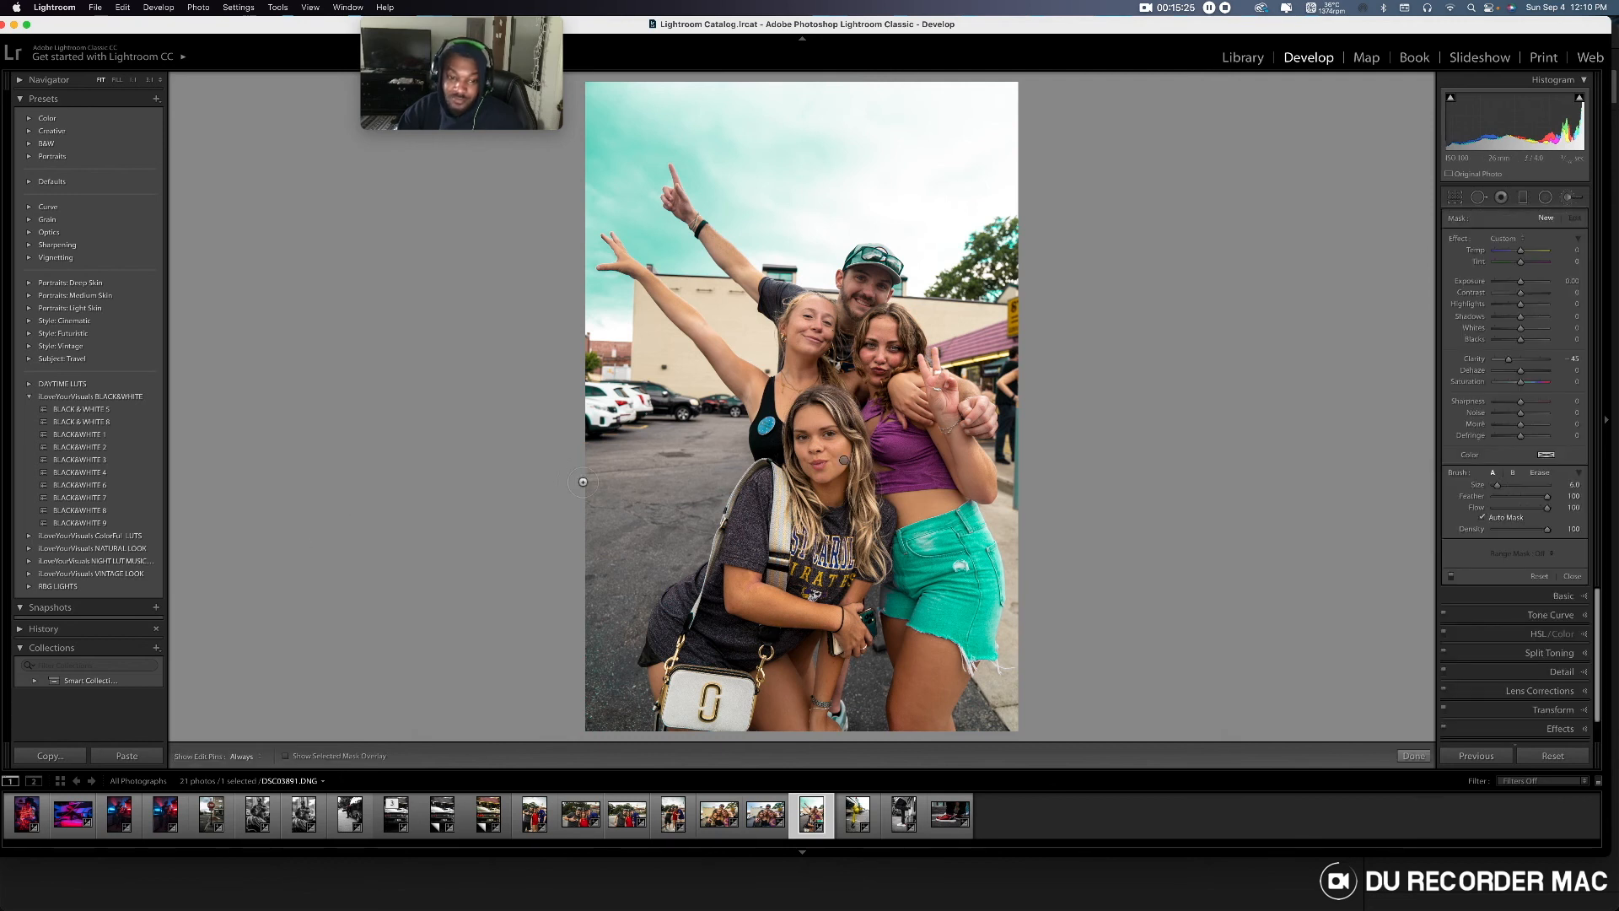
key(])
key(])
key(])
key(])
key(o)
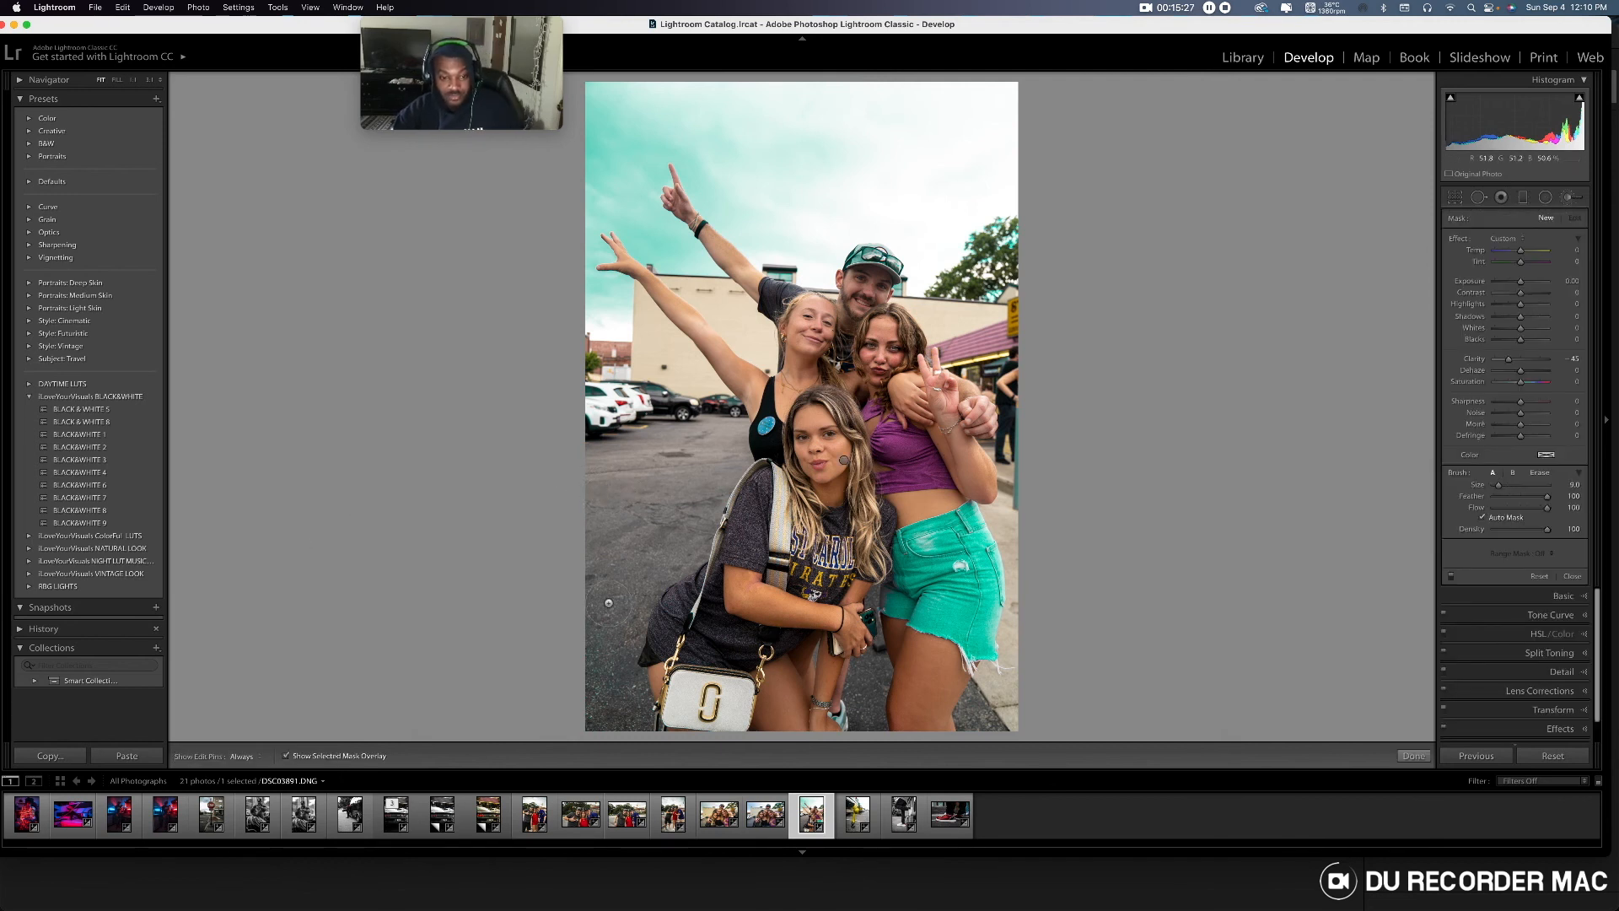
mouse_move(626, 479)
mouse_down()
mouse_move(616, 595)
mouse_move(594, 498)
mouse_move(660, 437)
mouse_move(715, 435)
mouse_move(576, 766)
mouse_move(596, 633)
mouse_up()
key(h)
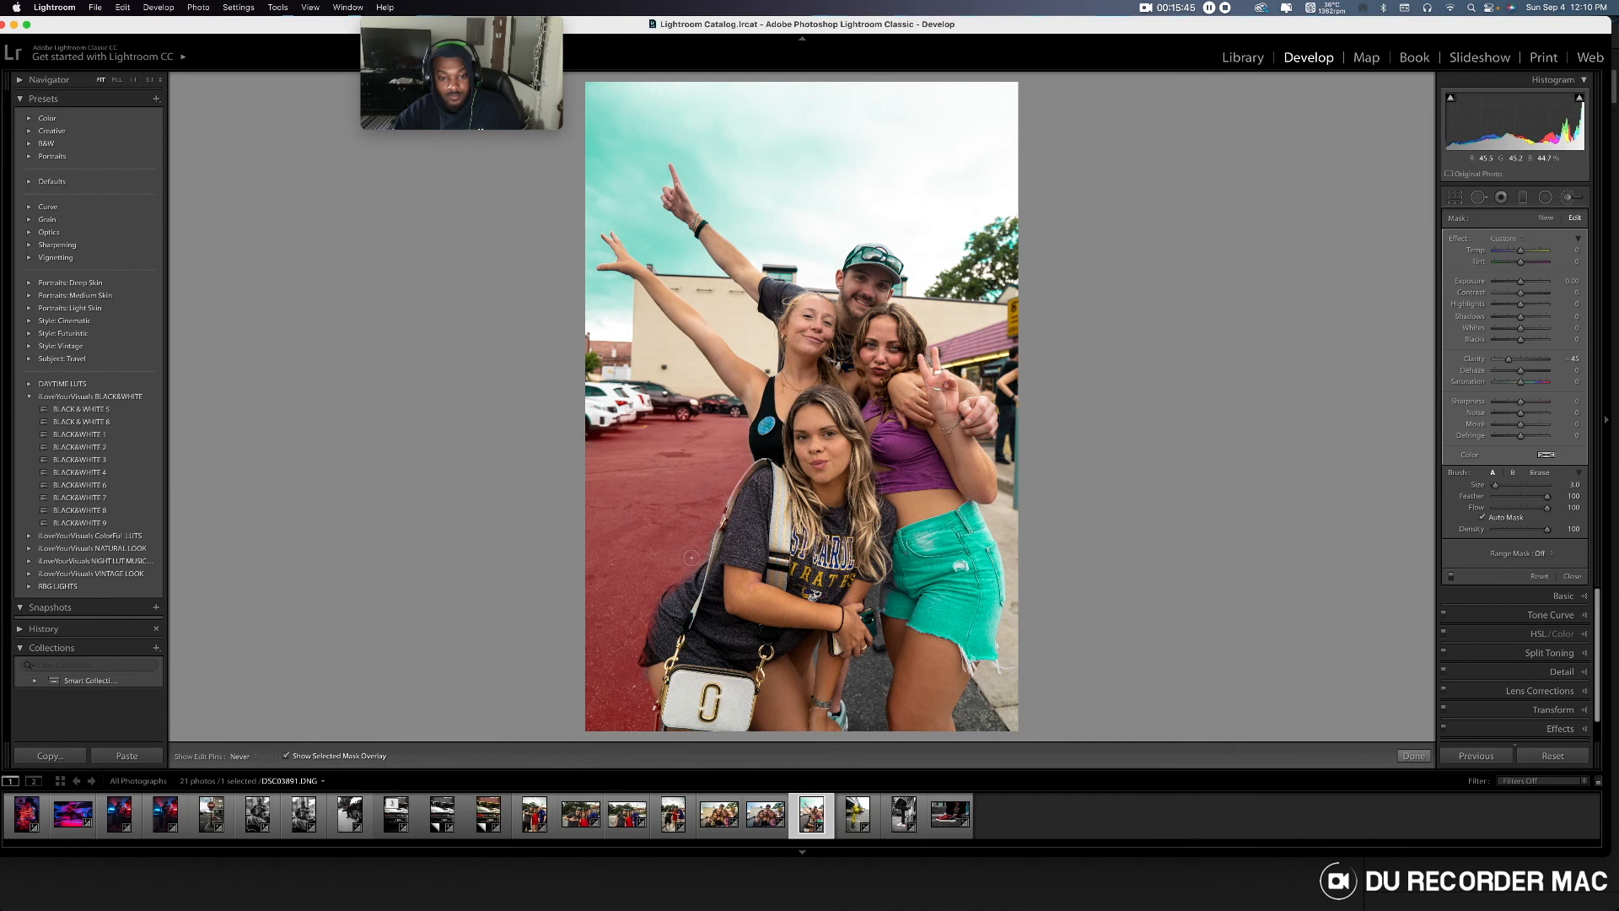
- Extend the pavement mask over the asphalt between and beside the women's legs with a smaller brush, undoing one stray stroke
key(bracketleft)
mouse_move(861, 709)
mouse_down()
mouse_move(875, 669)
mouse_move(881, 743)
mouse_move(880, 651)
mouse_move(849, 692)
mouse_move(856, 659)
mouse_move(881, 690)
mouse_up()
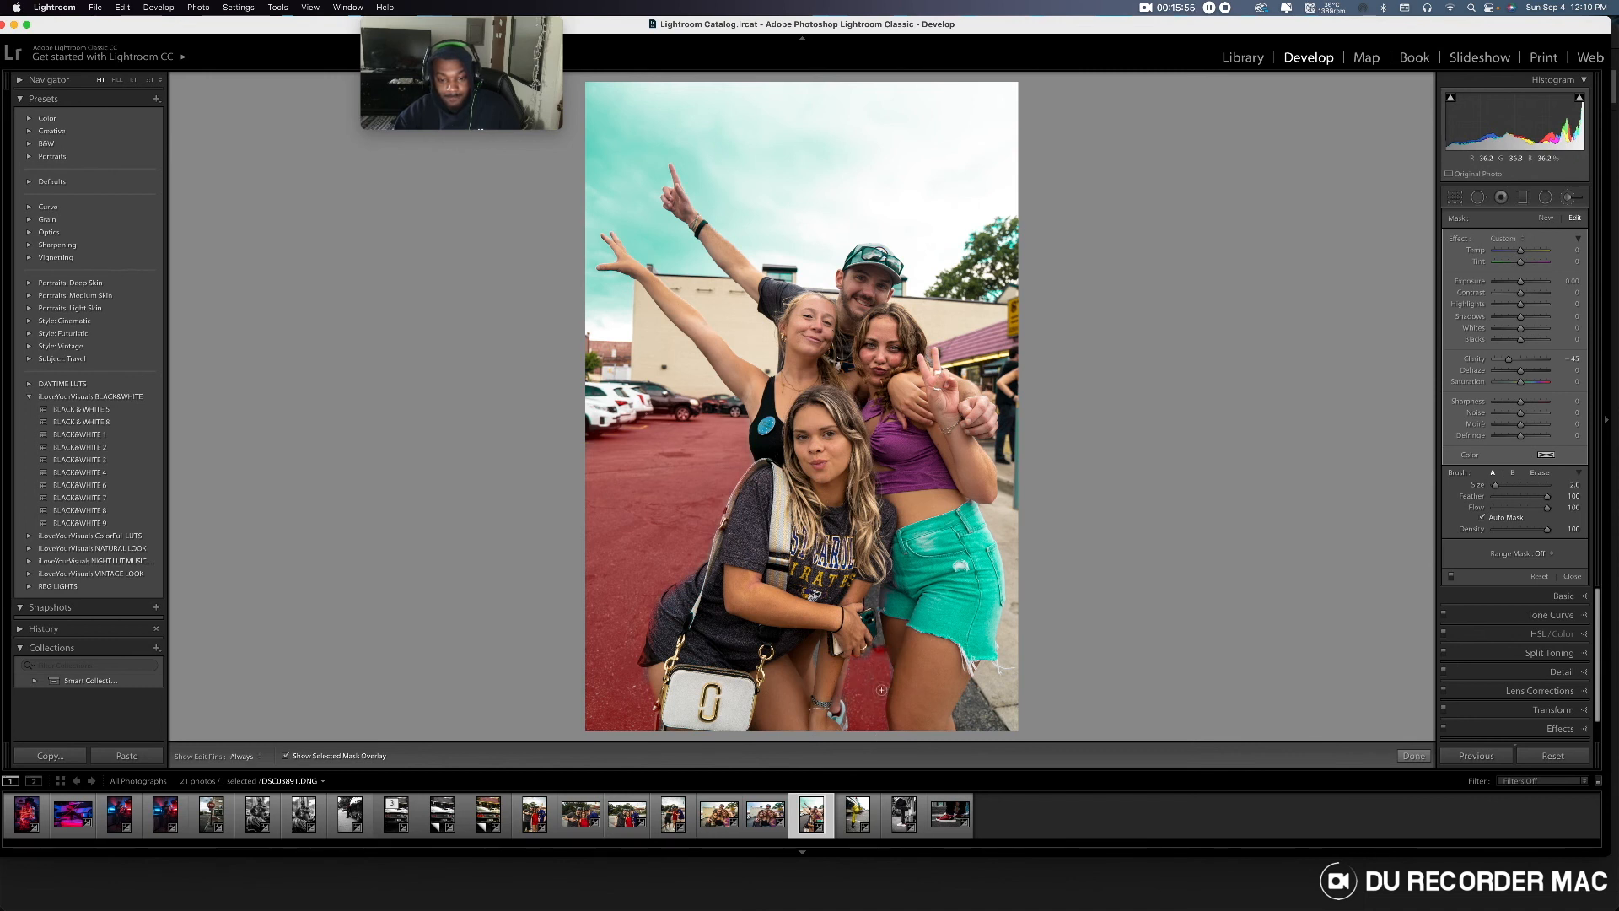
mouse_move(873, 592)
mouse_down()
mouse_move(874, 710)
mouse_move(882, 672)
mouse_up()
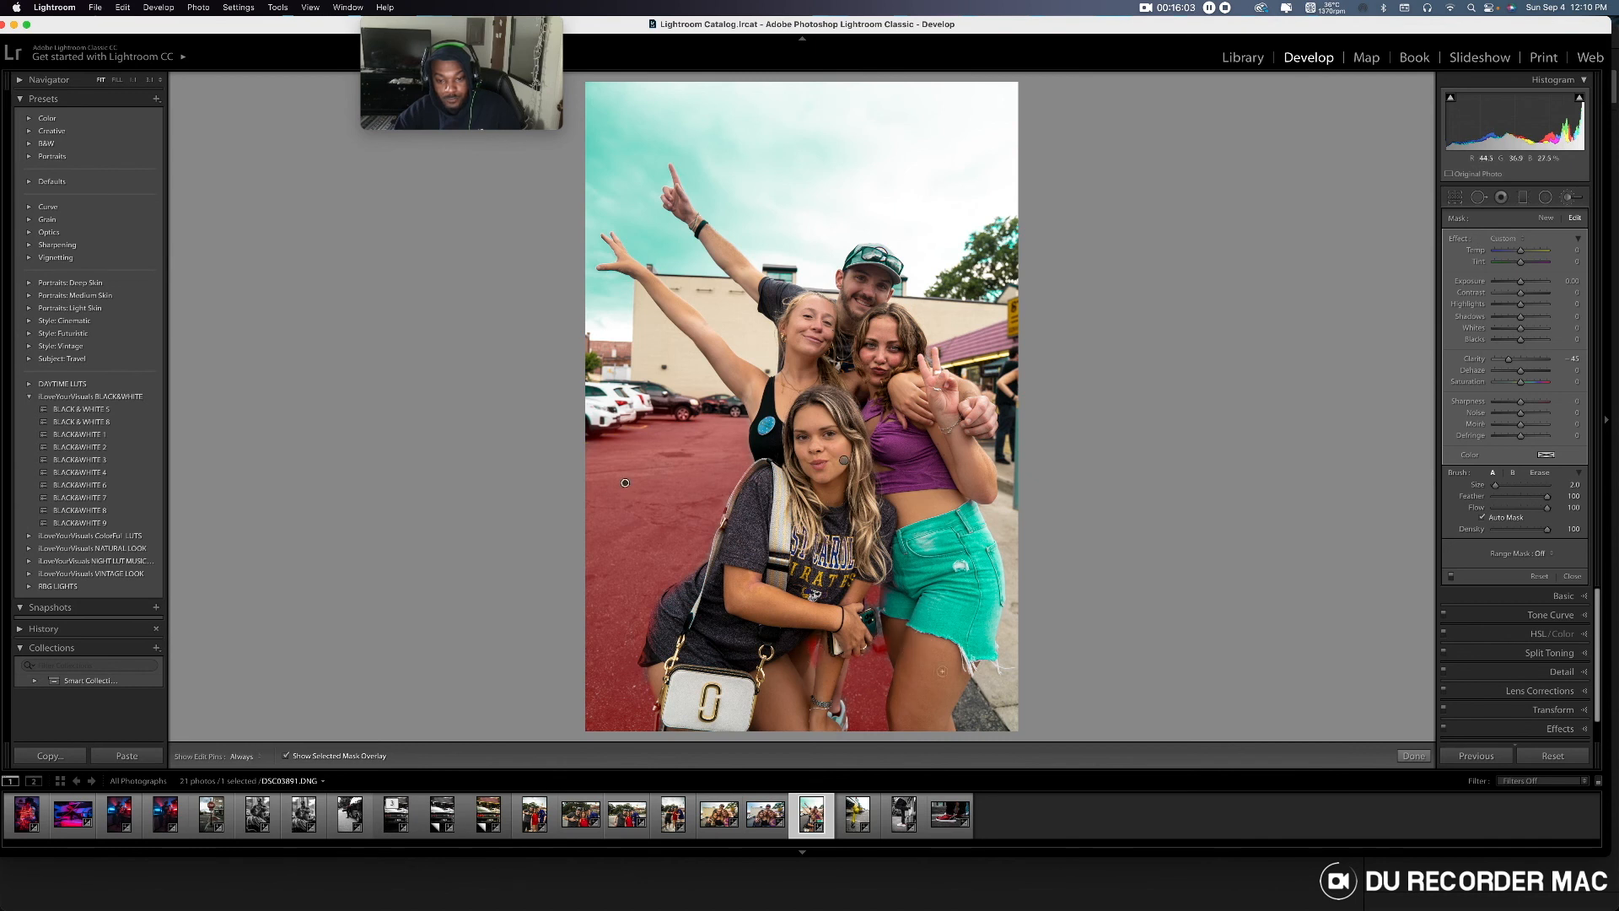
key(super+z)
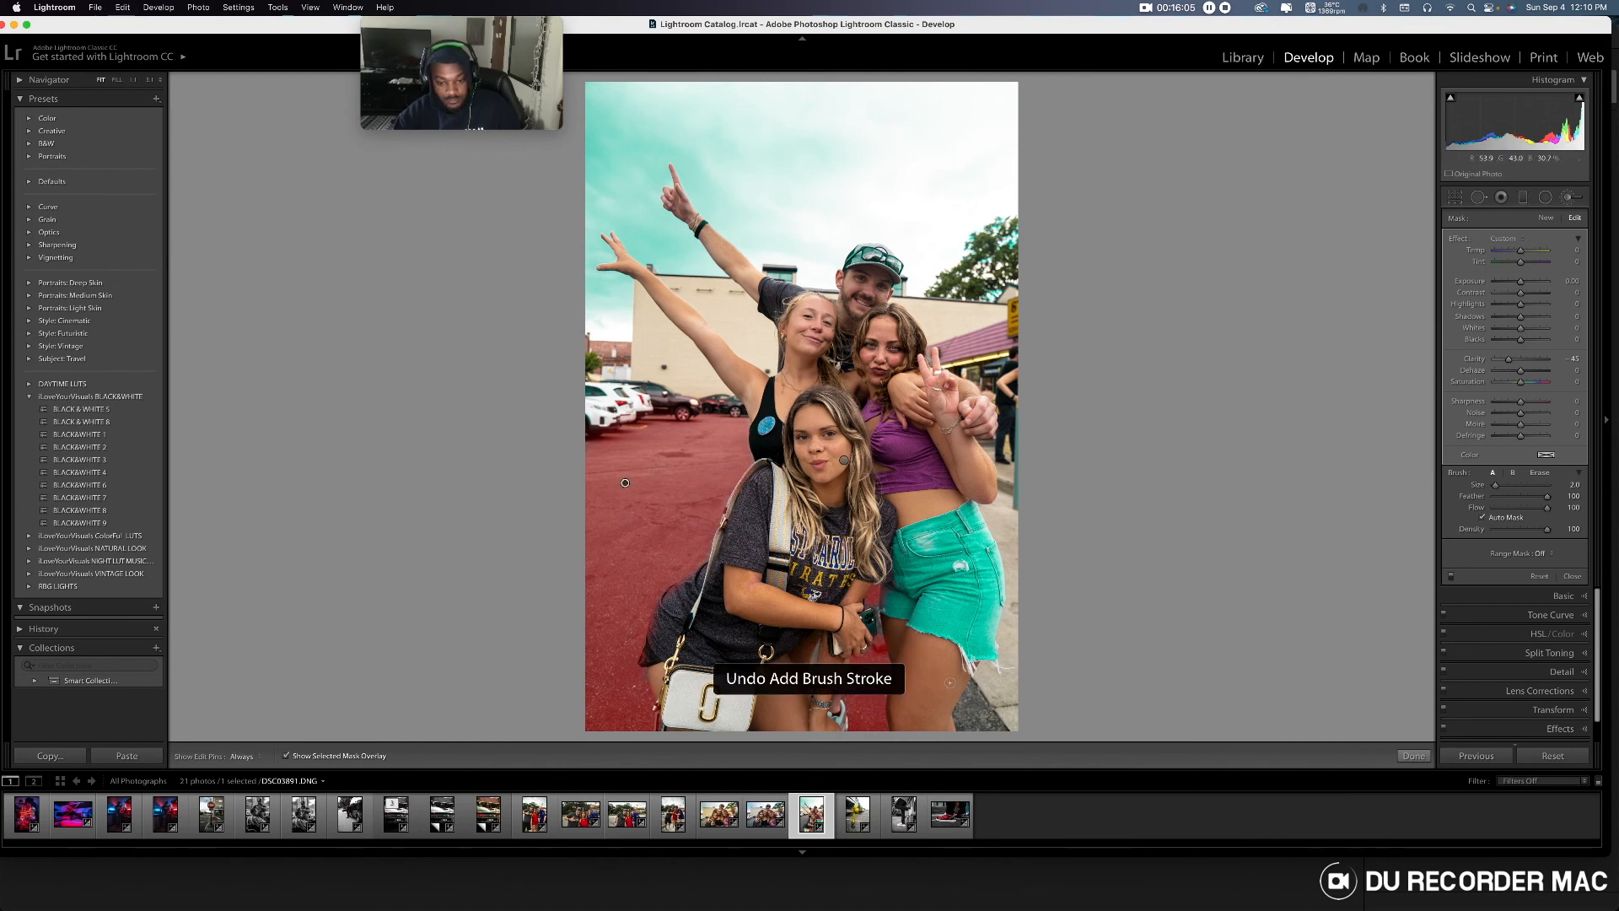
scroll(945, 700, up, 1)
mouse_move(967, 709)
mouse_down()
mouse_move(975, 741)
mouse_move(968, 689)
mouse_move(991, 741)
mouse_move(981, 680)
mouse_up()
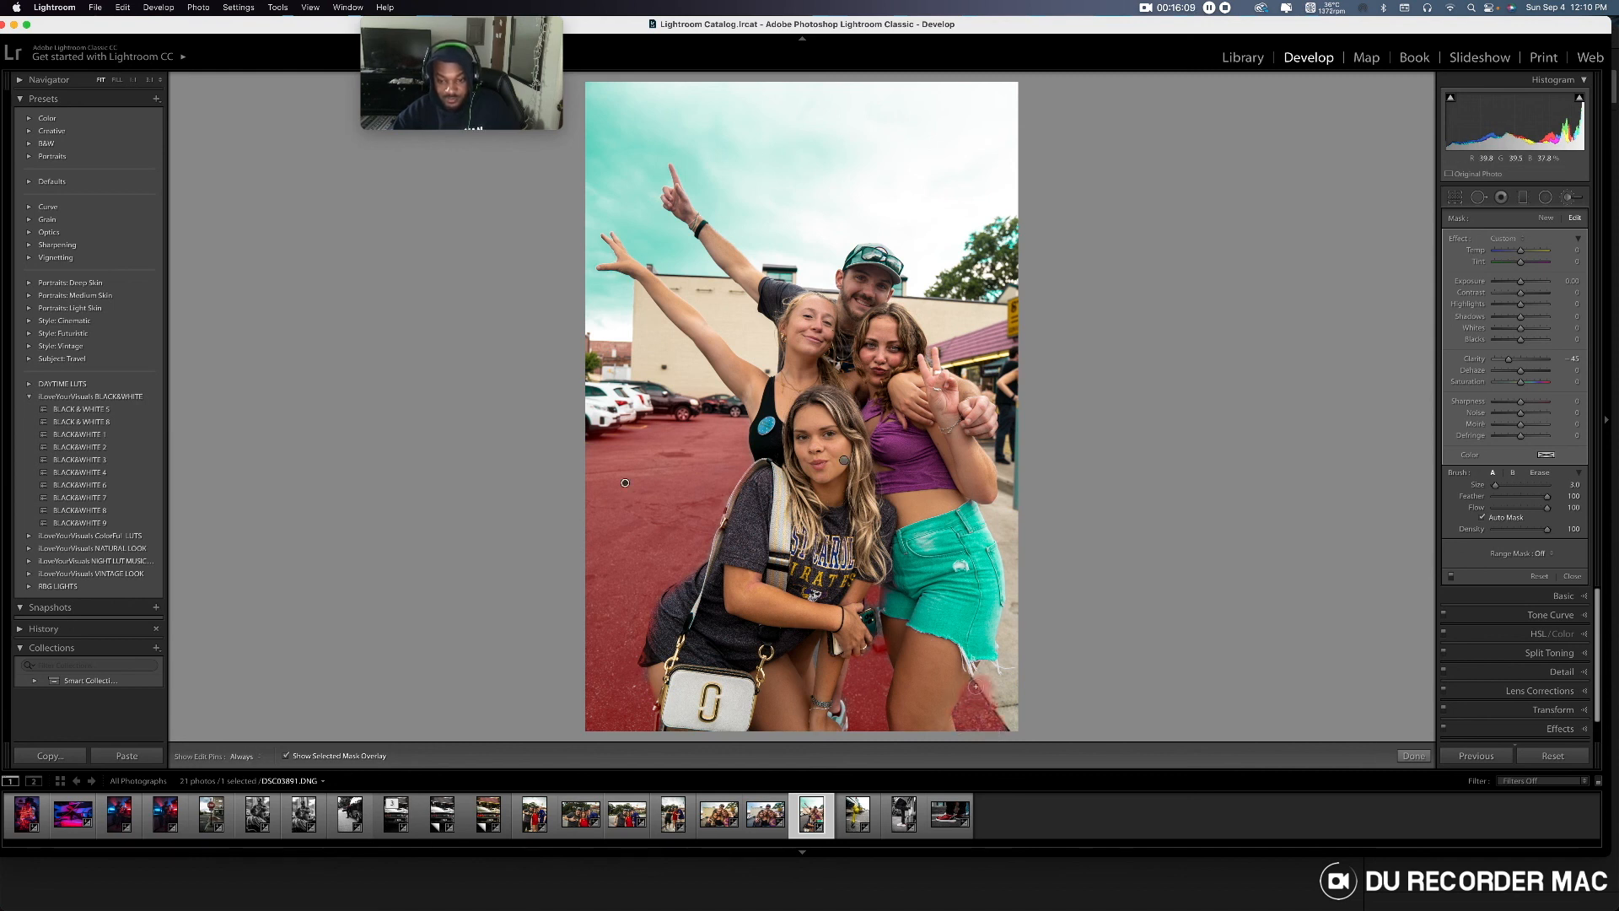
- Erase the mask spill on the curb just below the teal shorts, and switch back to the painting brush
click(1540, 473)
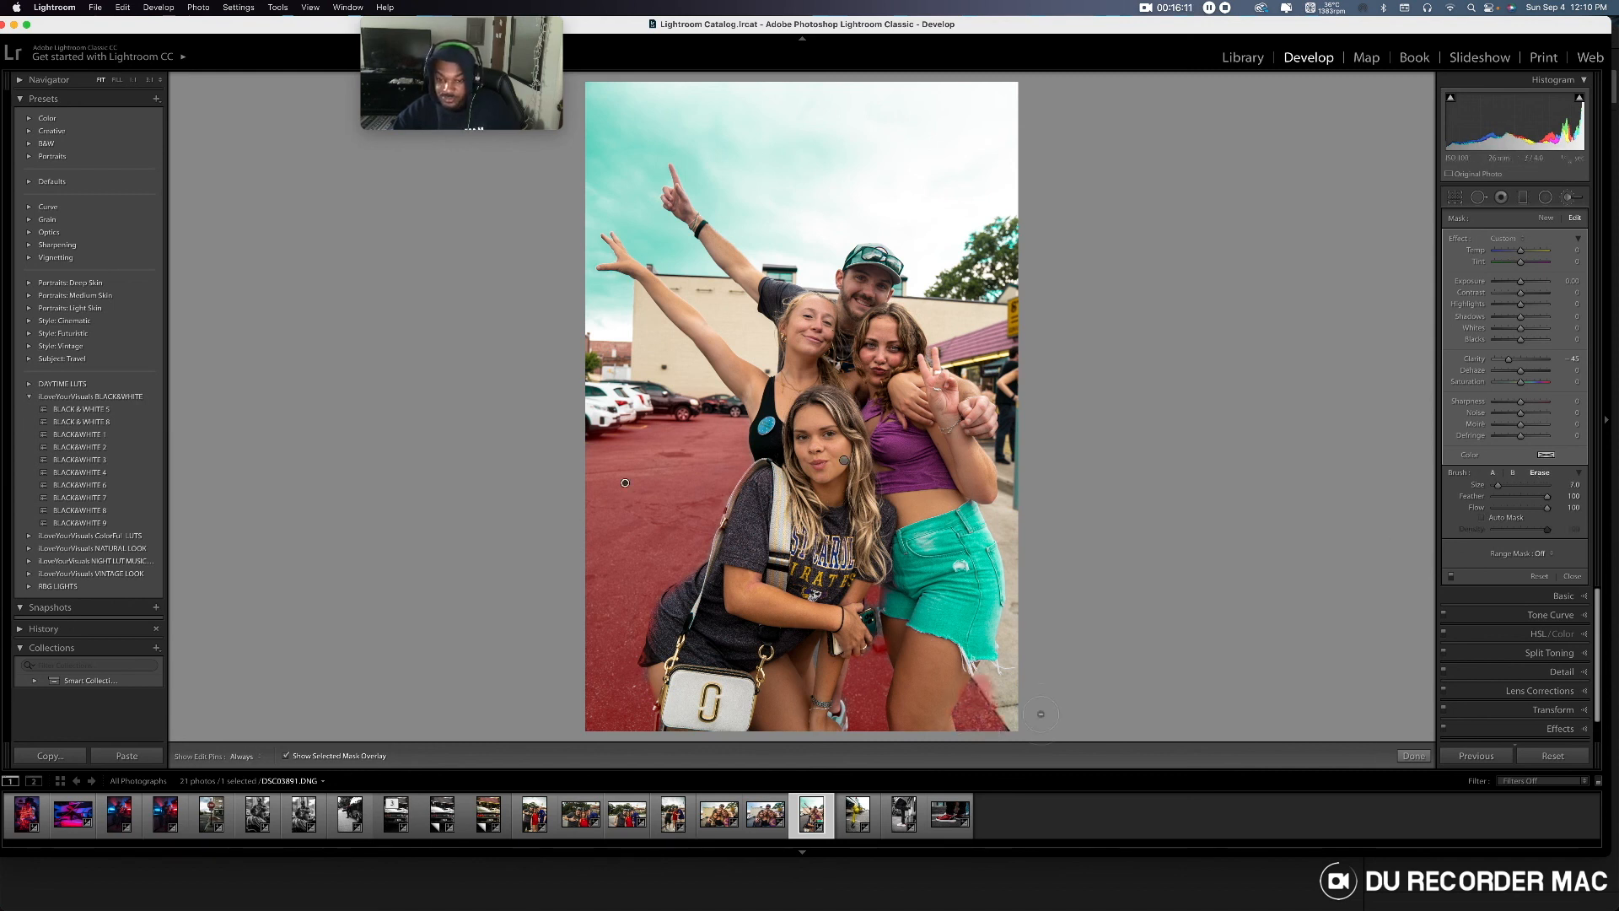
drag(985, 680, 994, 685)
click(1493, 473)
scroll(810, 649, down, 3)
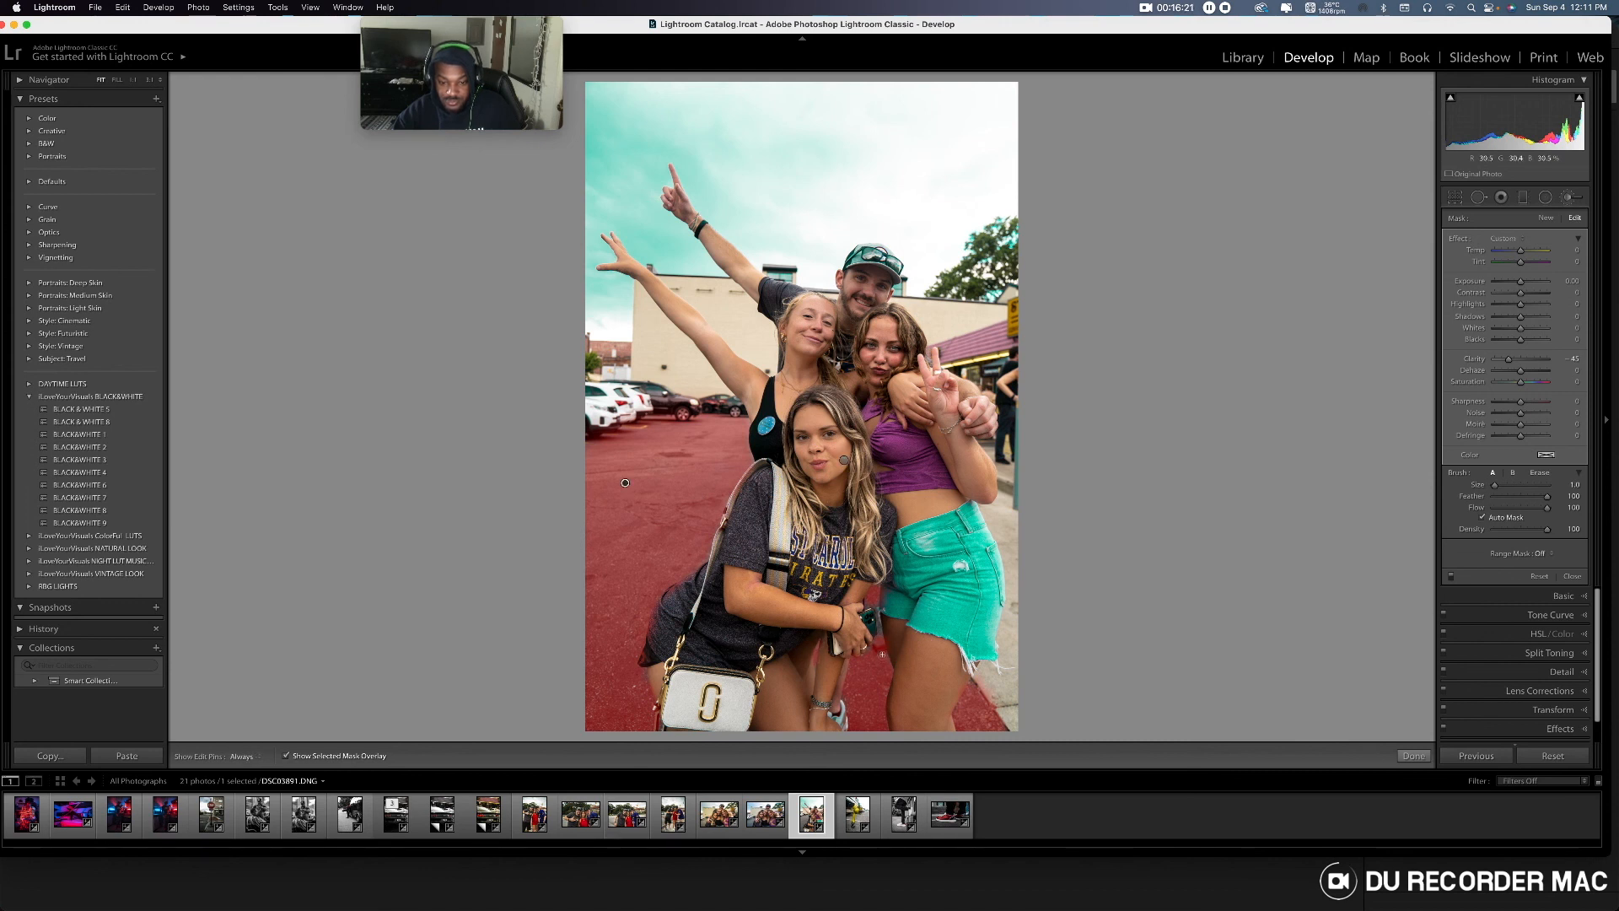
key(h)
key(h)
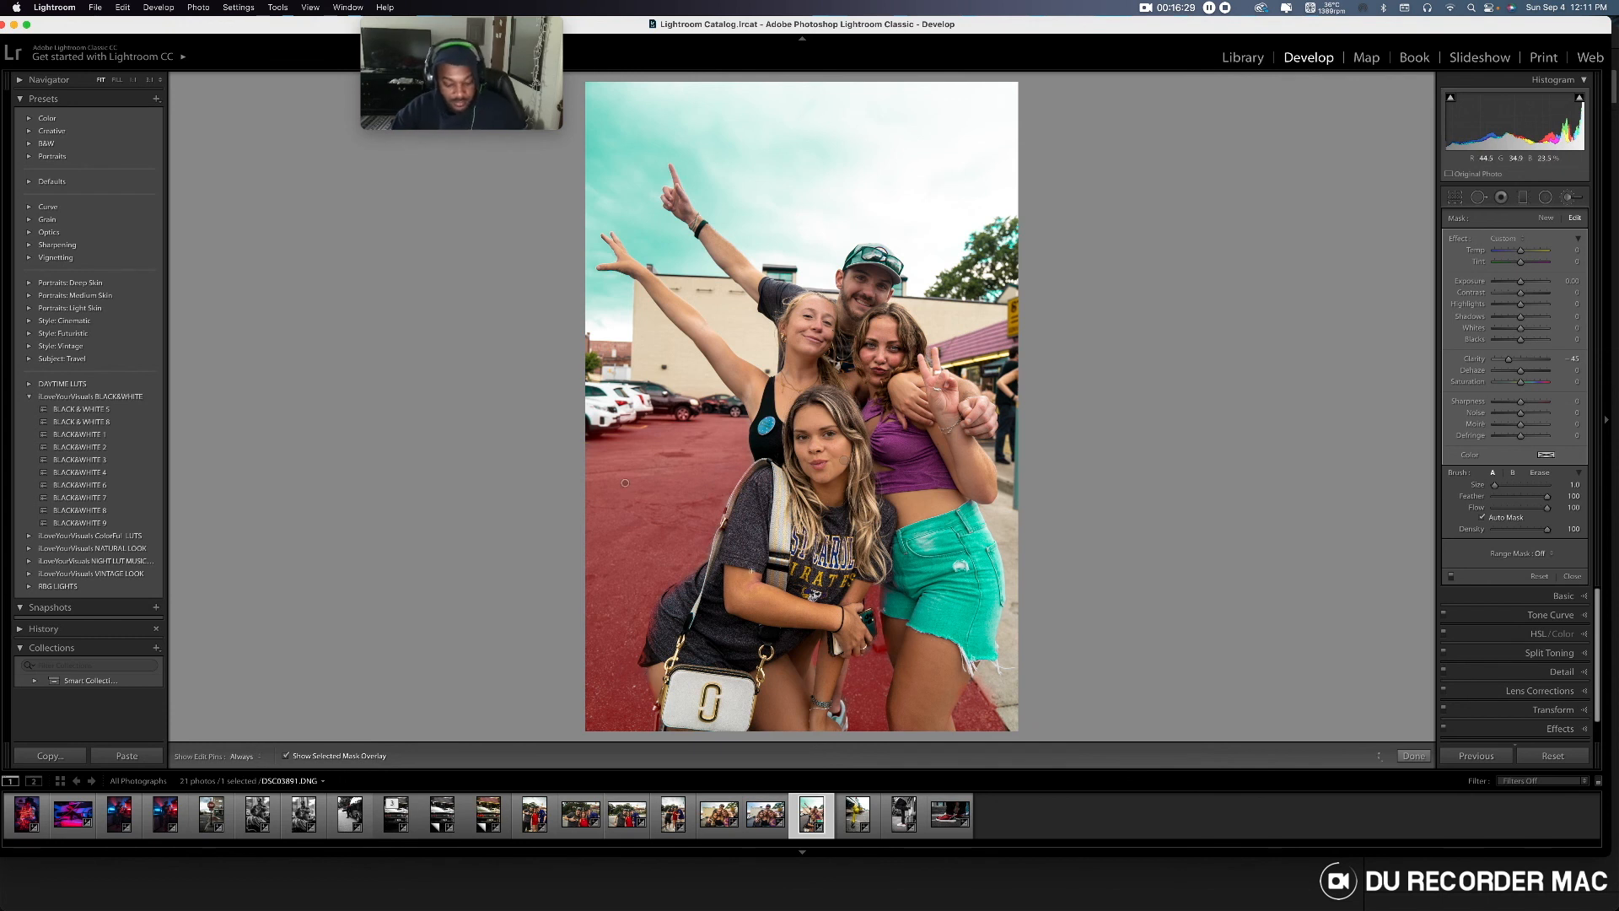
- Hide the overlay, set the pavement mask's Clarity to 58, Contrast to 52 and Exposure to -0.34, and finish the brush edit
key(o)
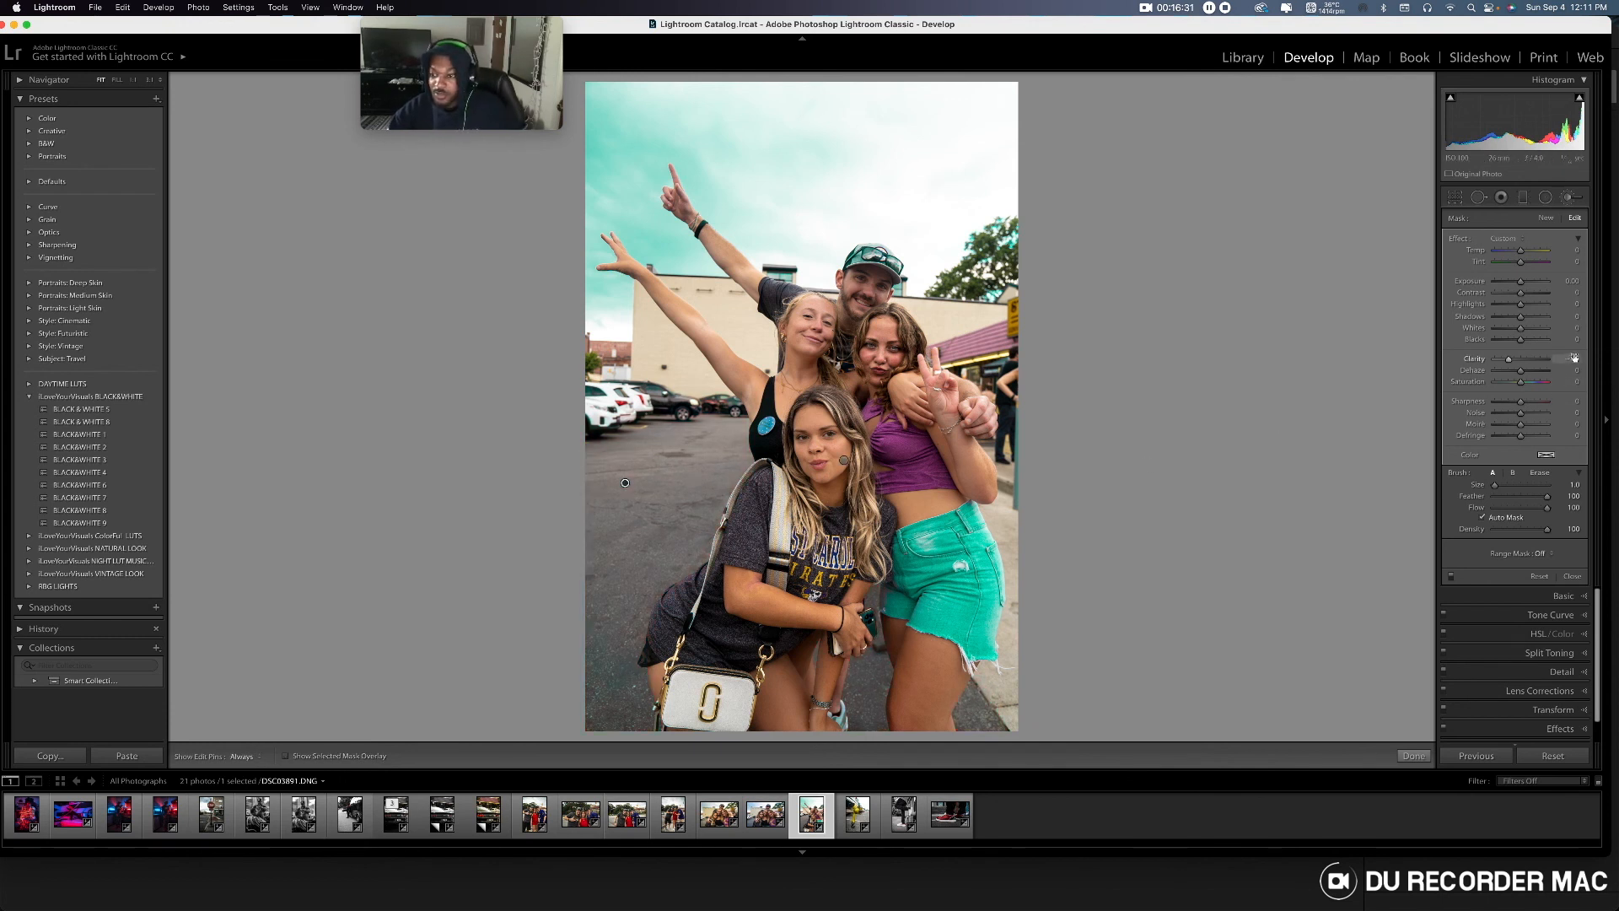
drag(1509, 359, 1537, 360)
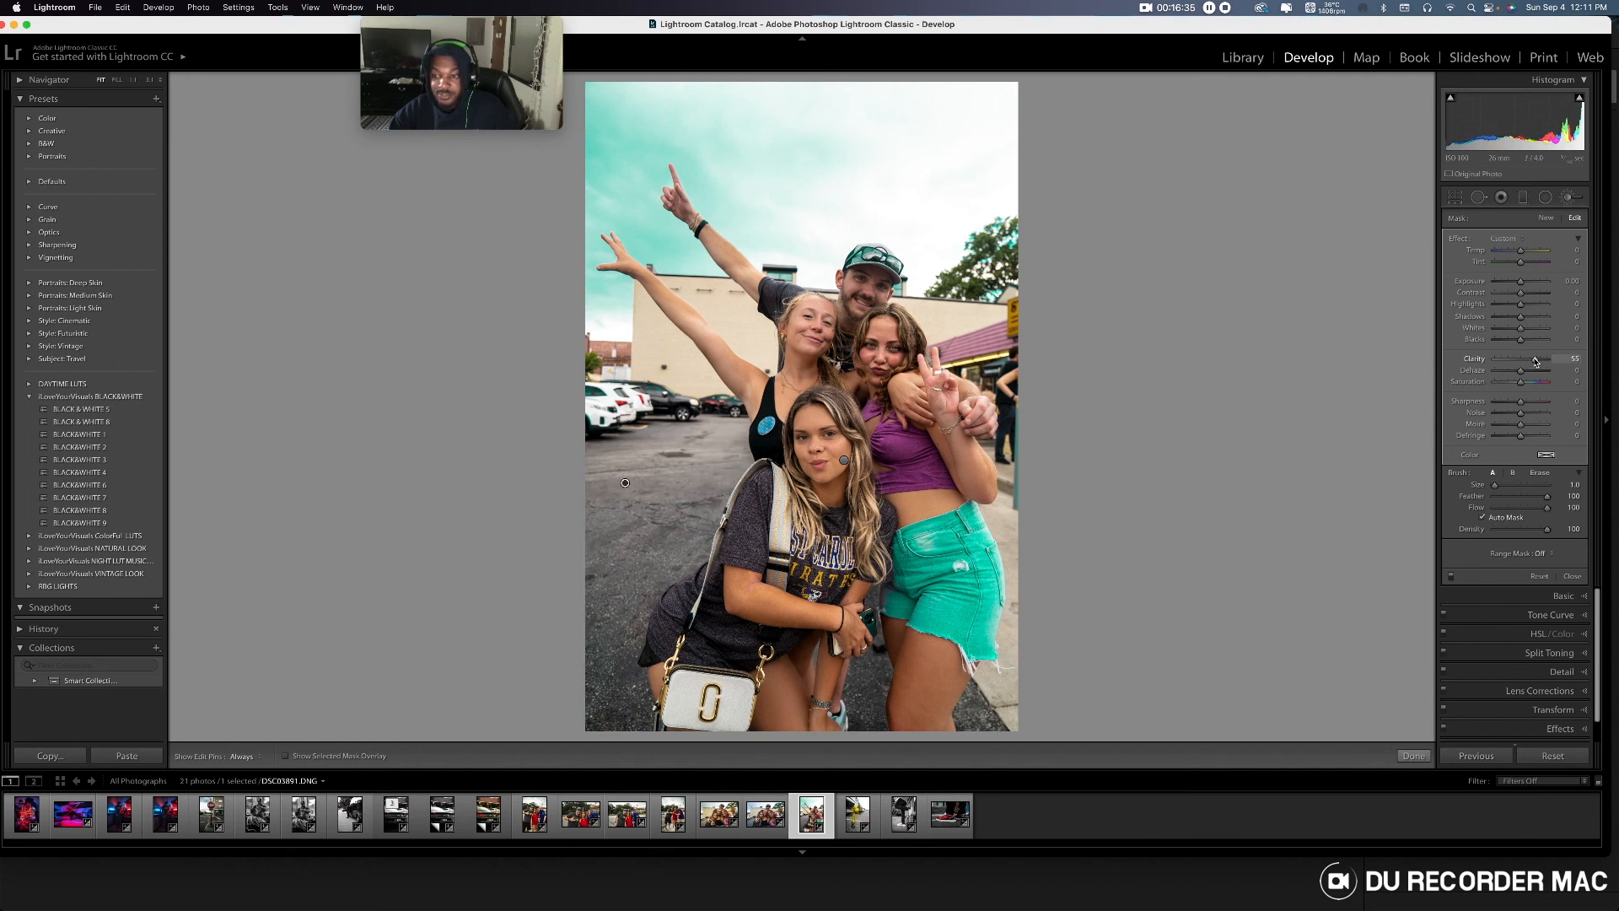
drag(1522, 287, 1538, 298)
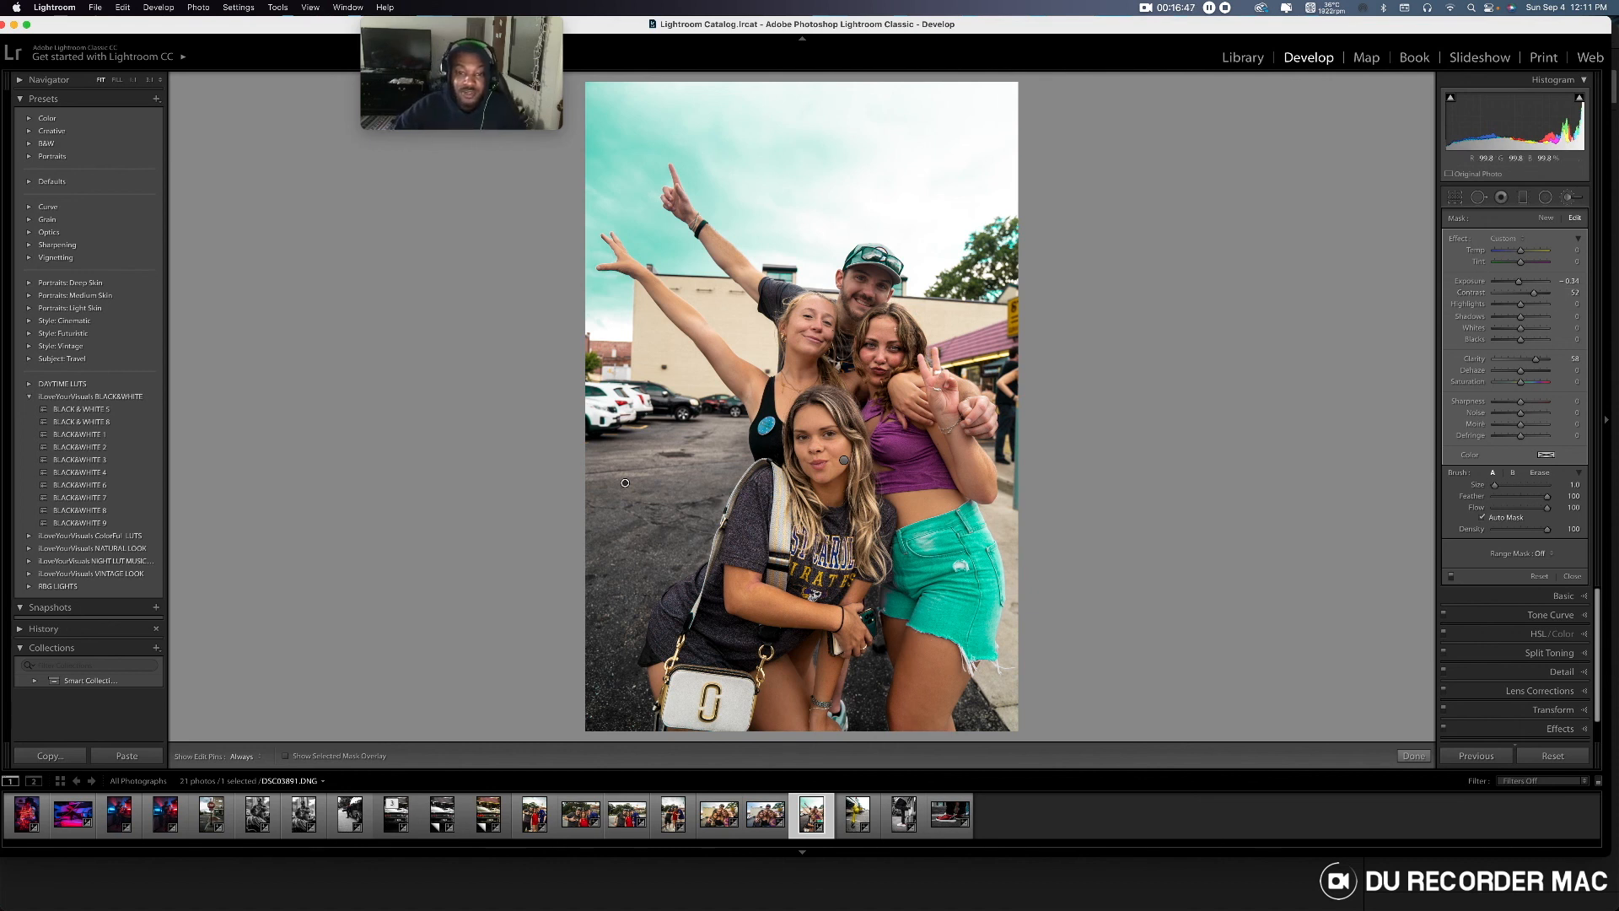
click(1413, 756)
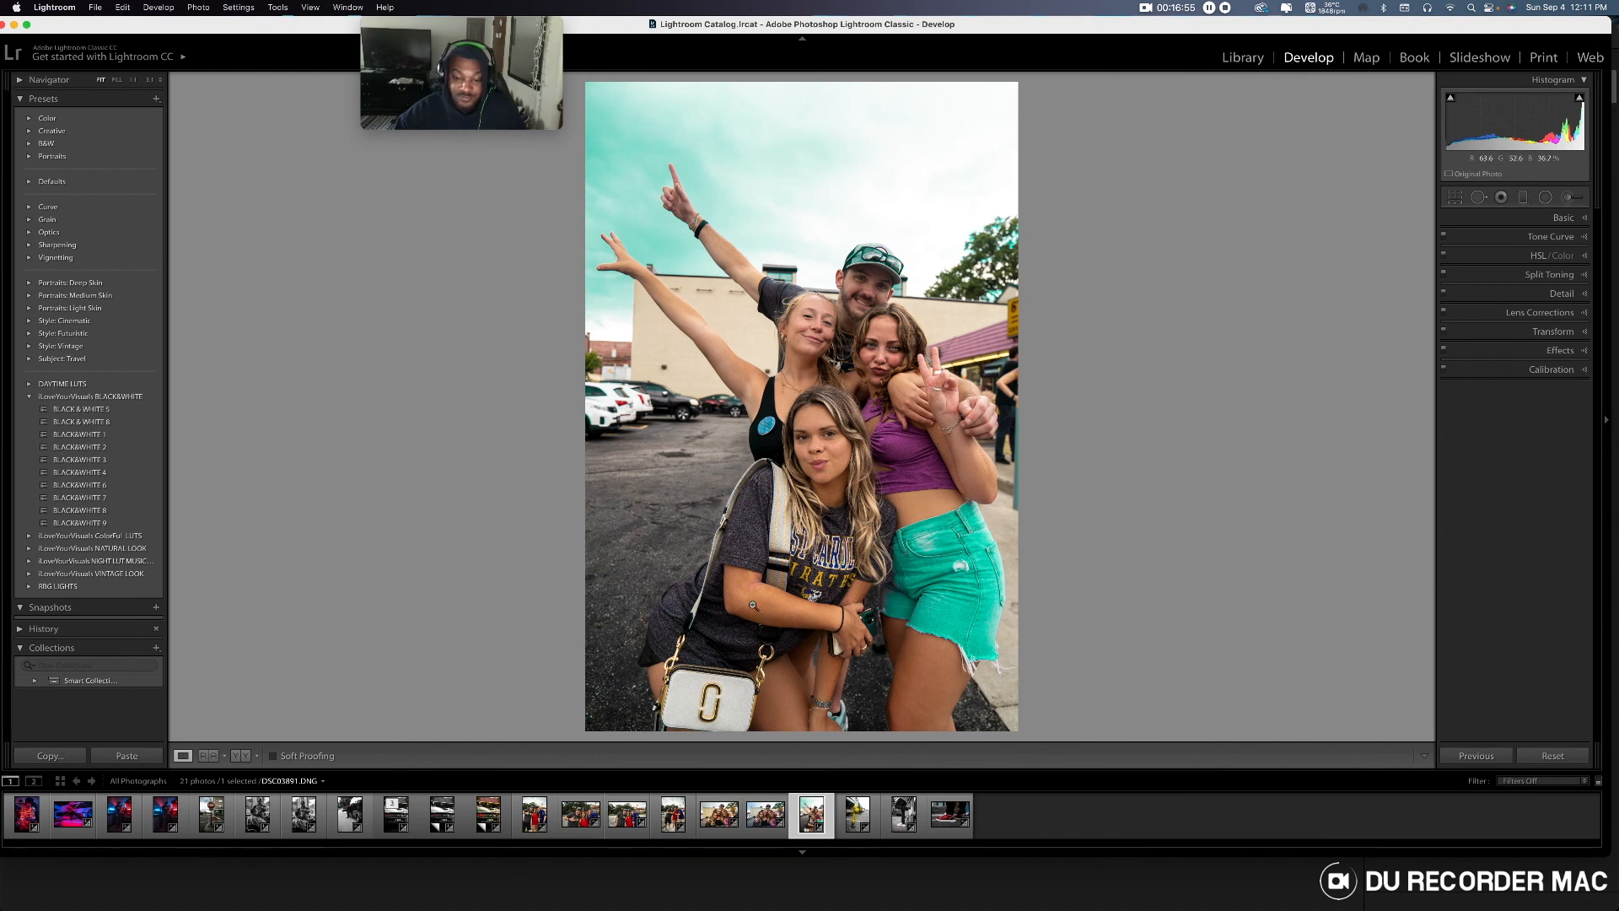
- Open the red sneaker photo DSC03915.DNG, reset all its develop settings, and show the basic adjustments
click(950, 813)
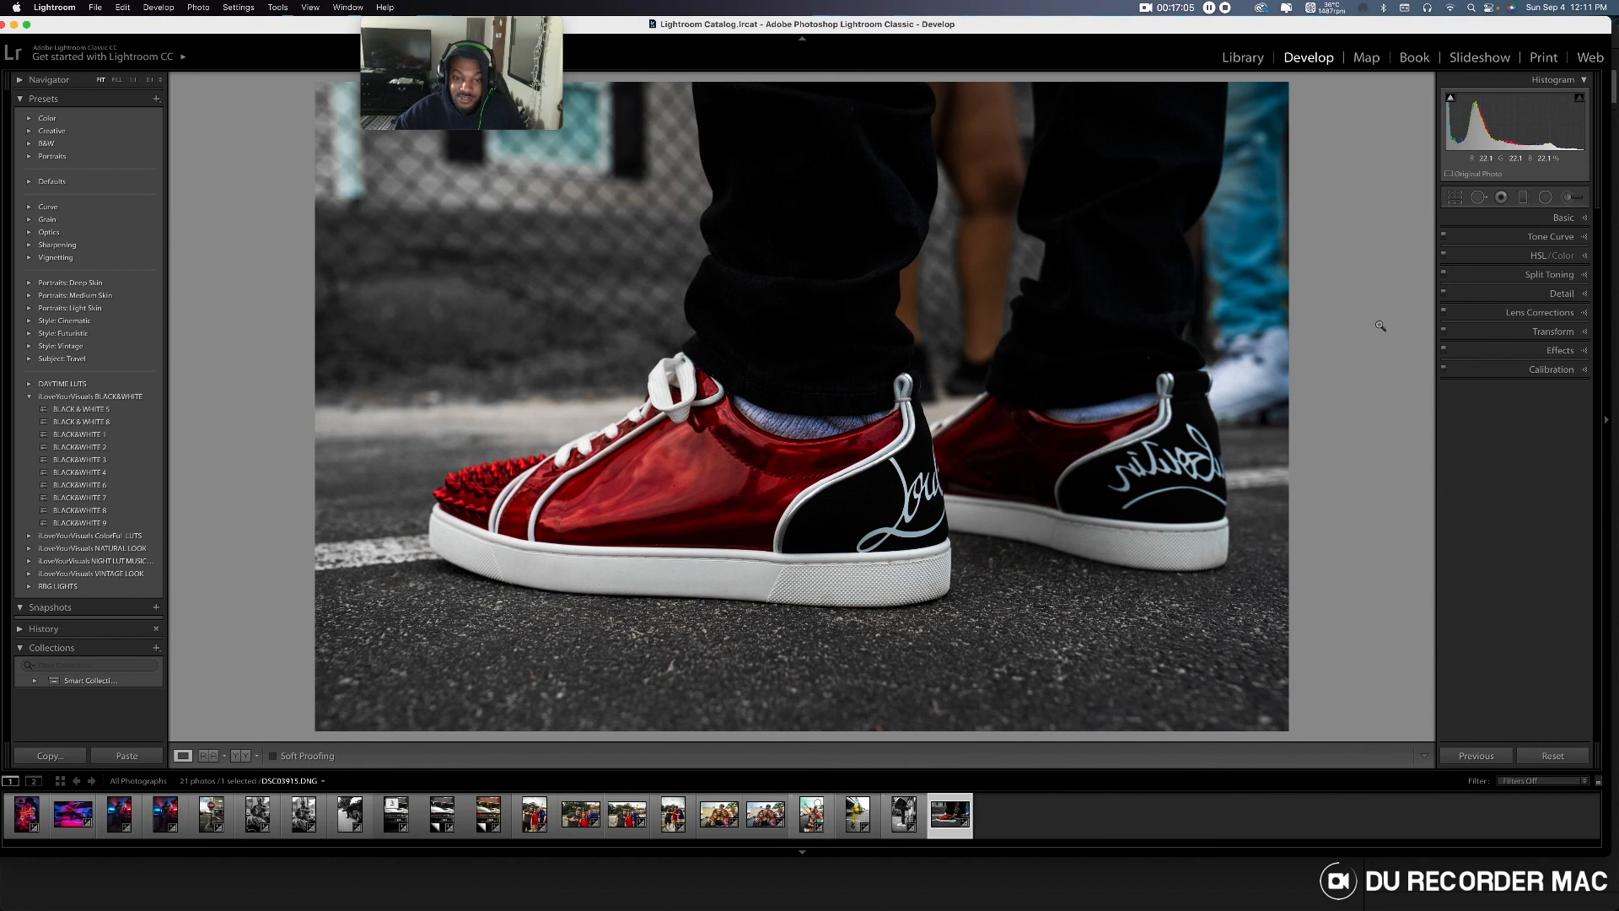
click(1554, 753)
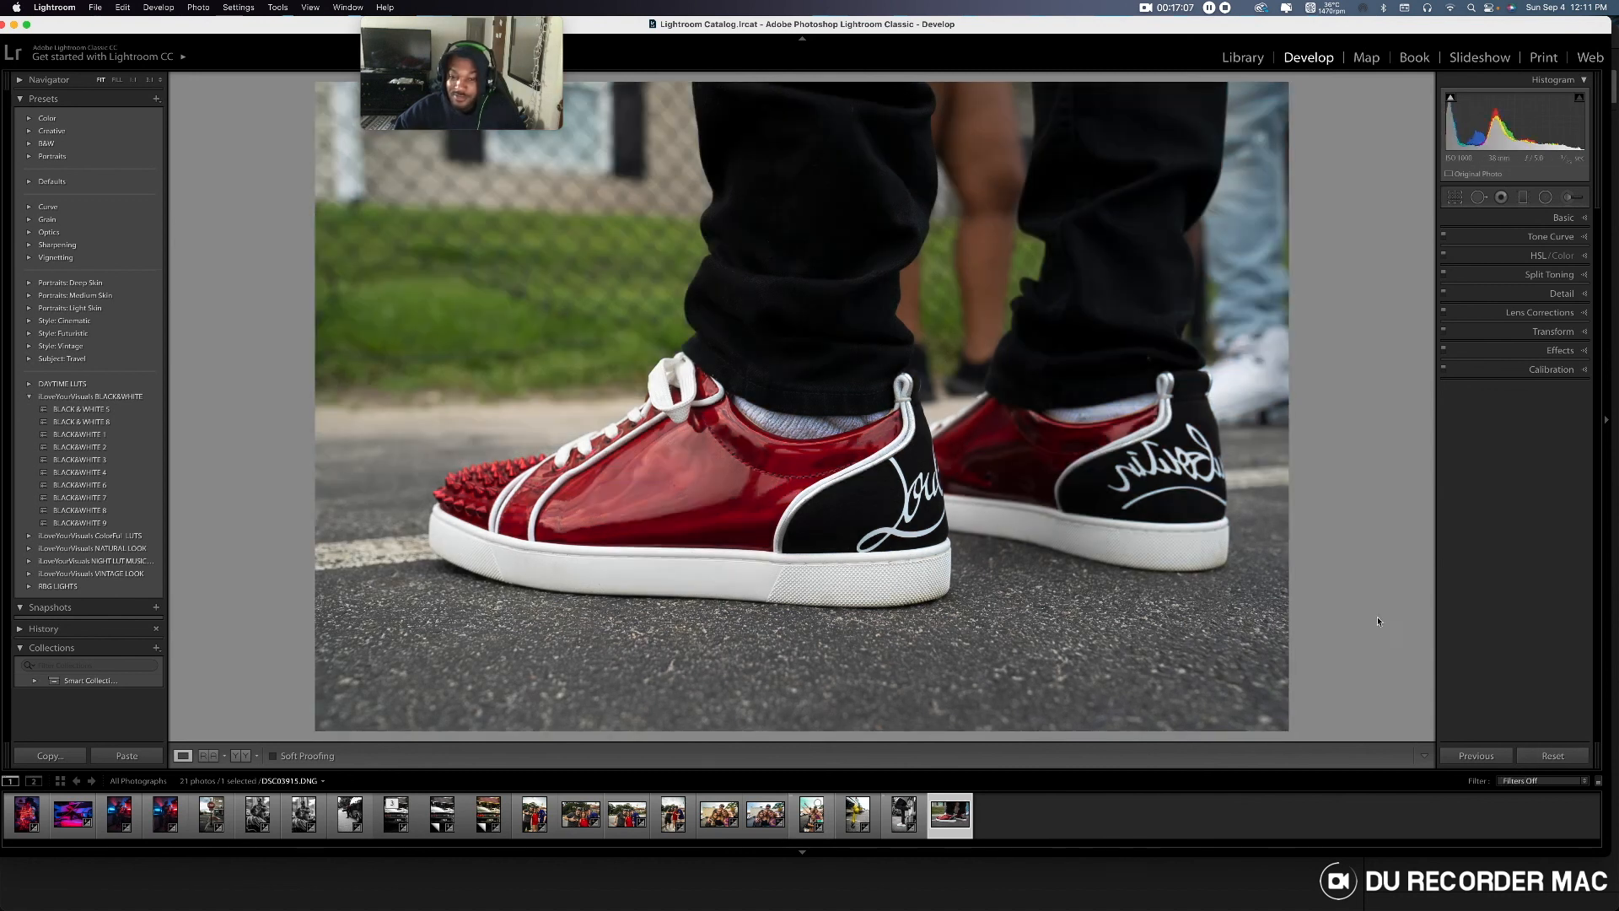
click(1586, 220)
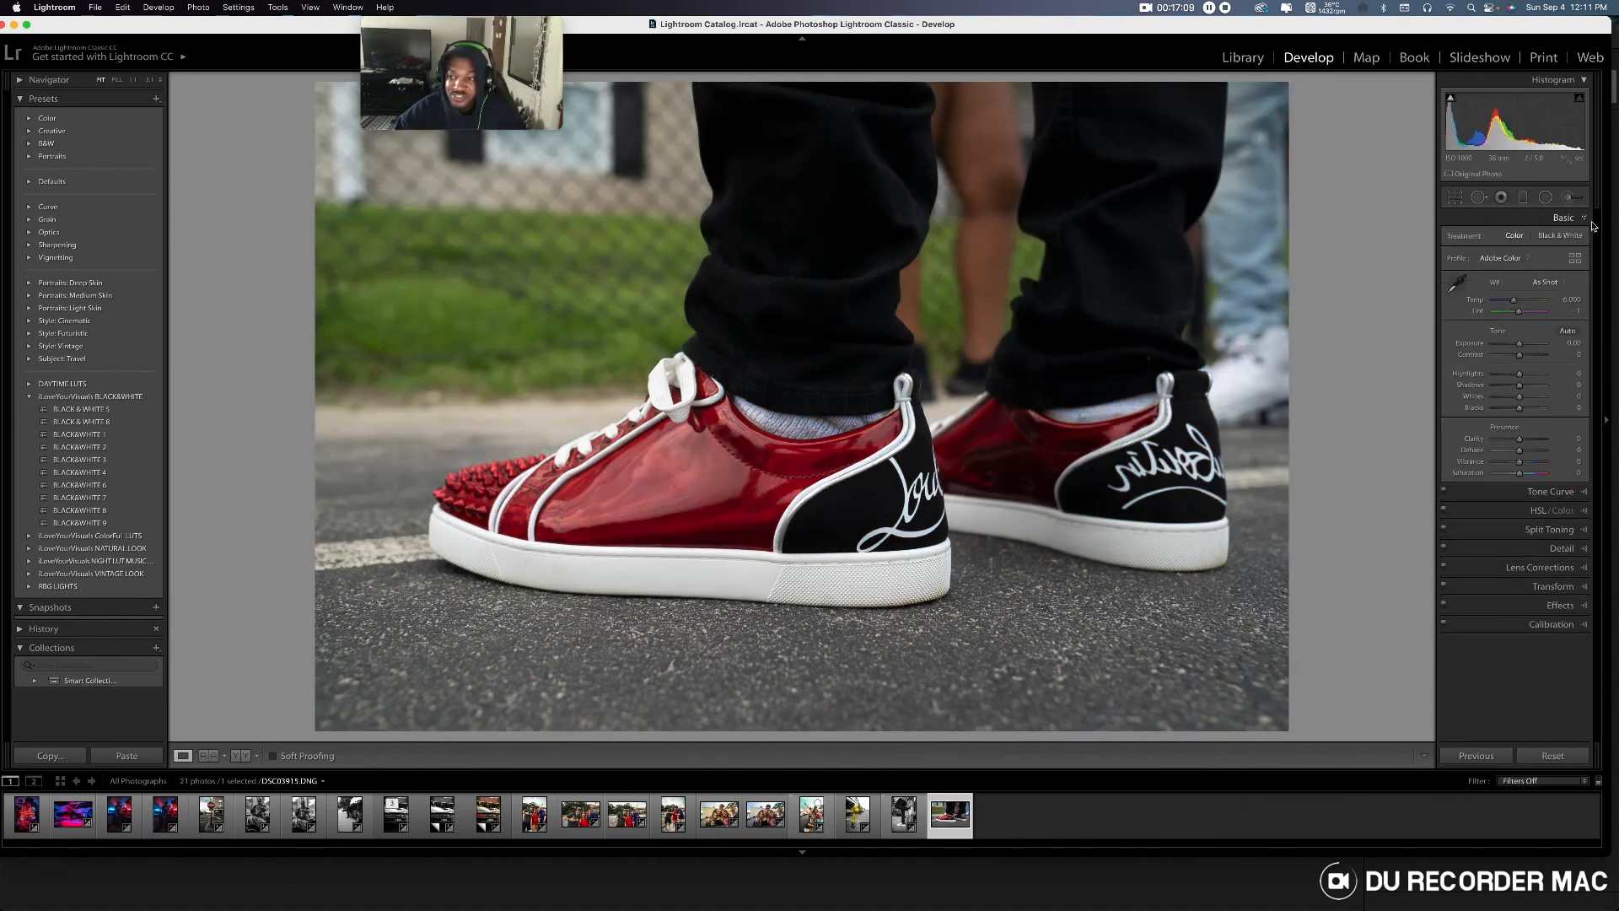
drag(1529, 436, 1537, 444)
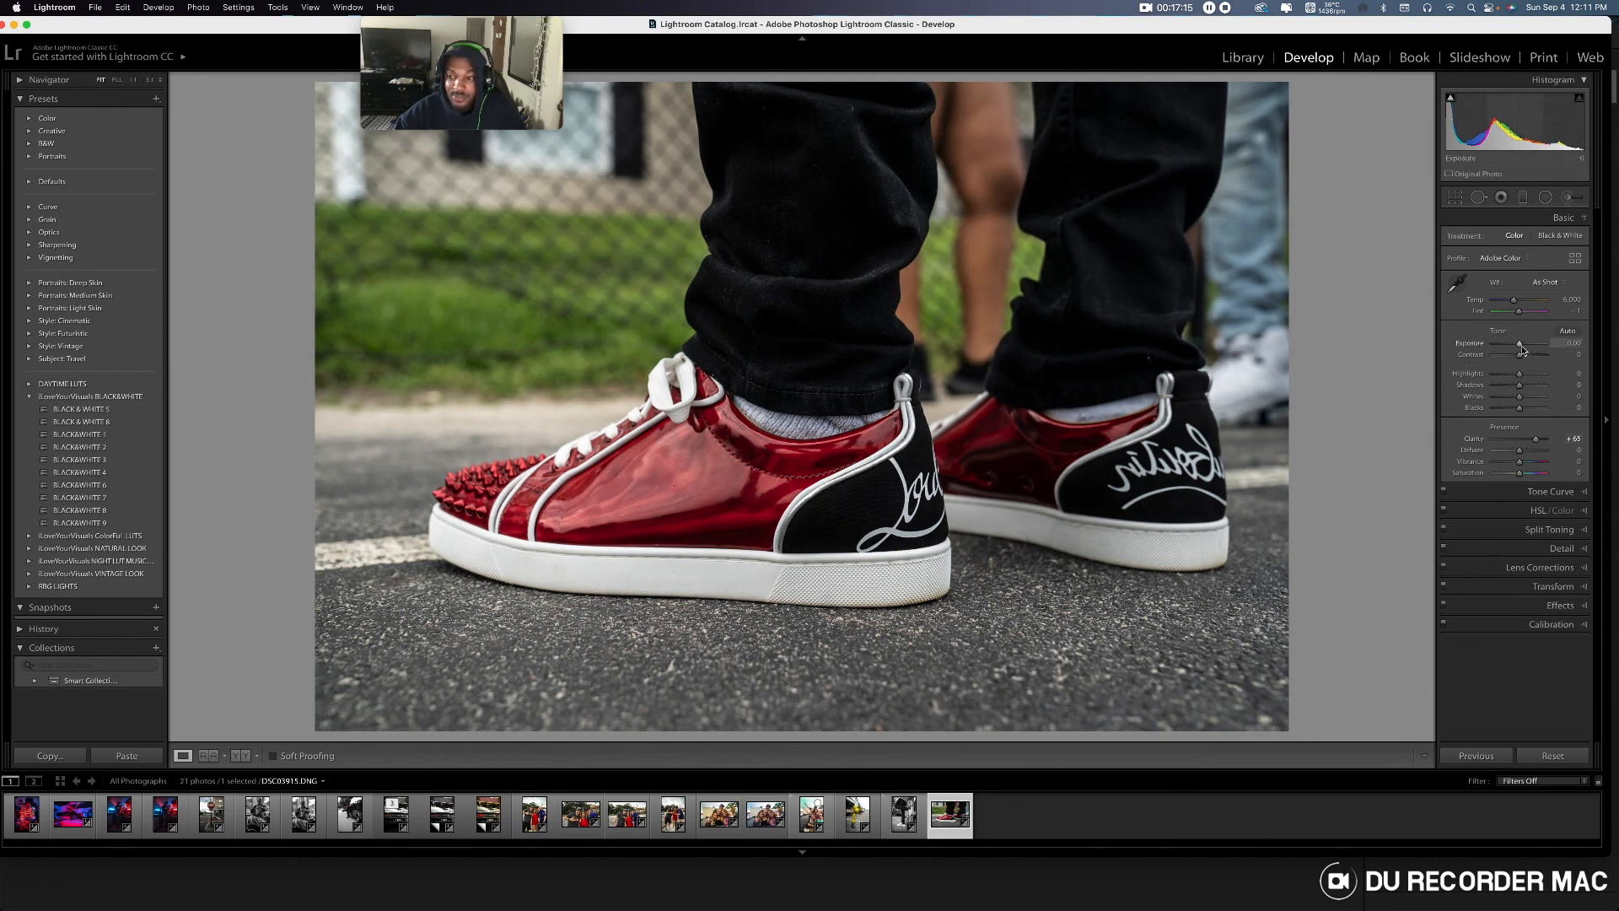
drag(1514, 300, 1511, 305)
key(super+z)
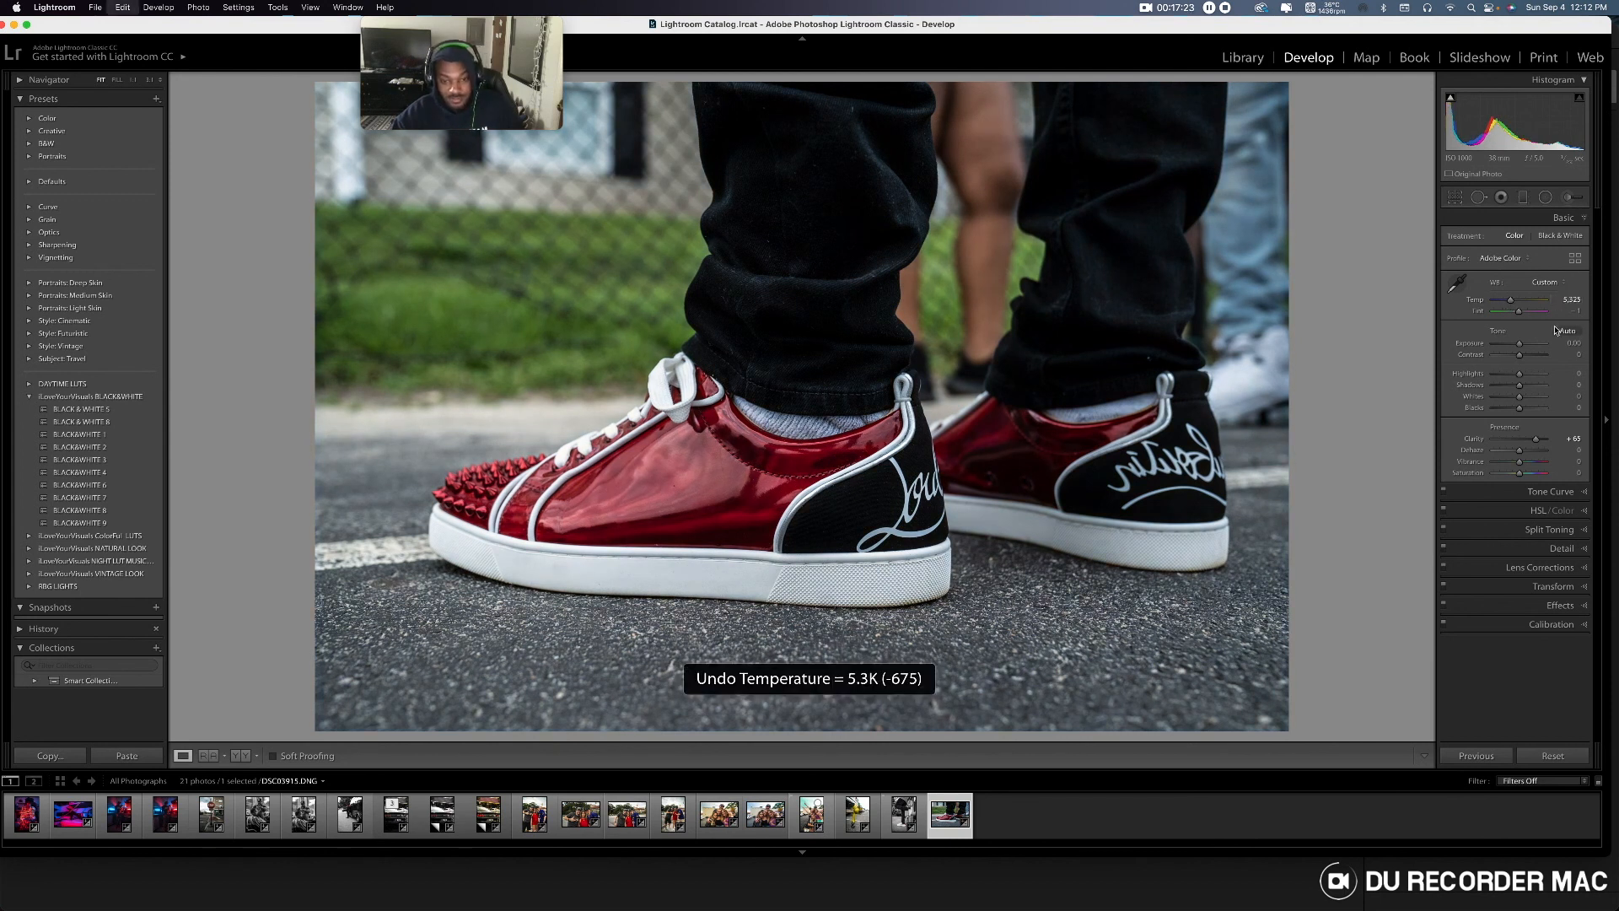
key(super+z)
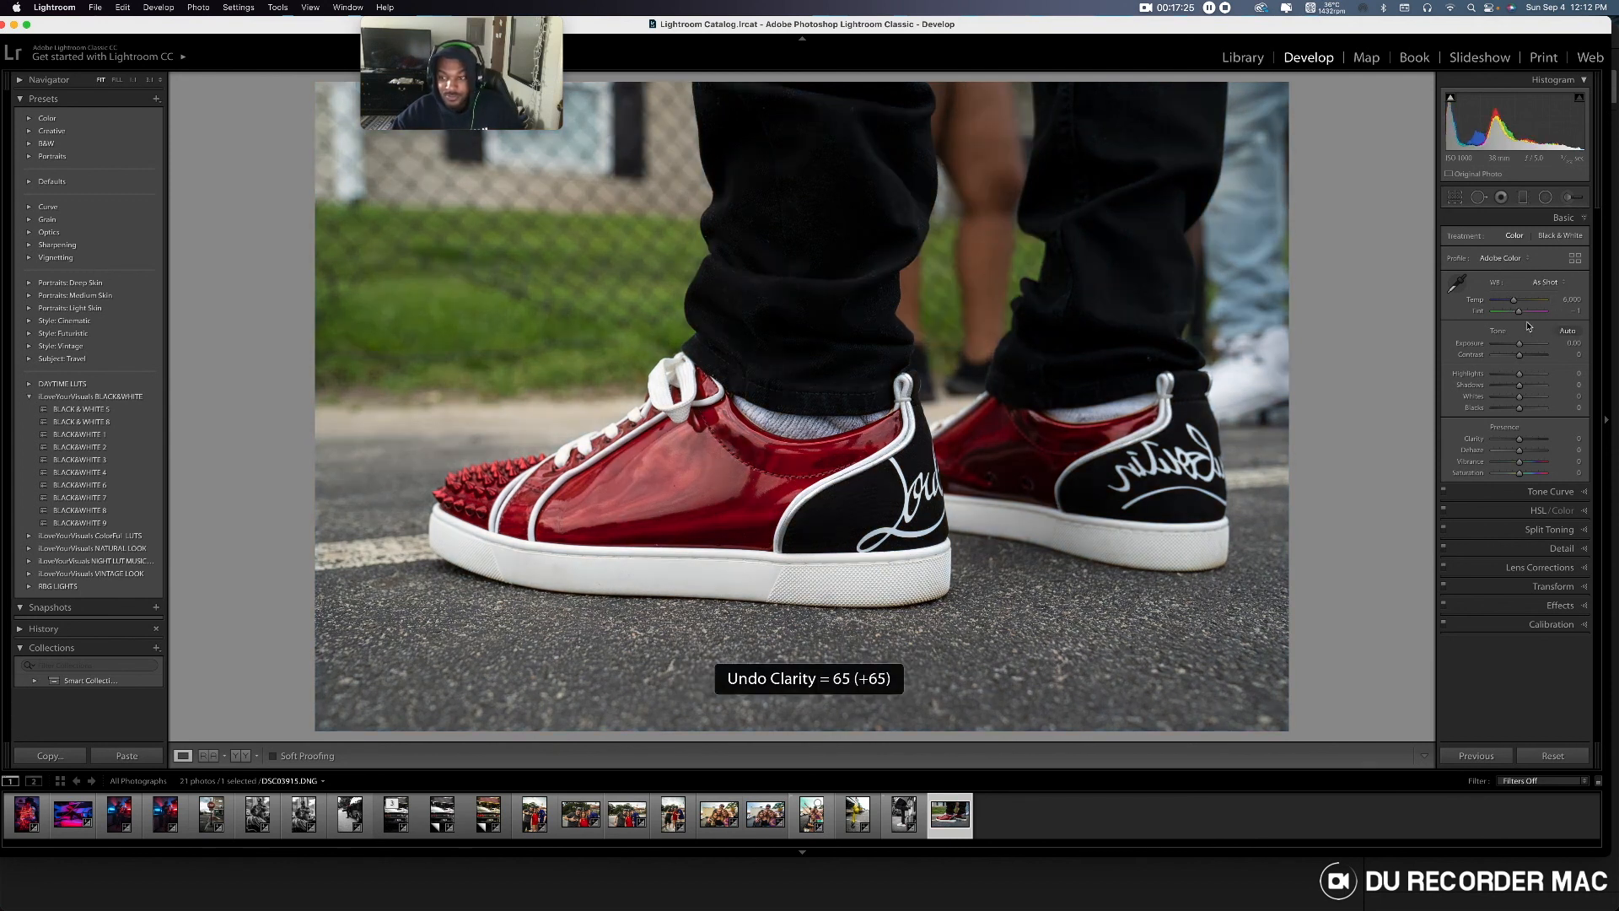
- Set the sneaker photo's Clarity to +38, Contrast to +21, Vibrance to +43 and Tint to -2
drag(1519, 438, 1533, 442)
drag(1519, 312, 1522, 356)
mouse_move(1520, 462)
mouse_down()
mouse_move(1493, 469)
mouse_move(1534, 473)
mouse_up()
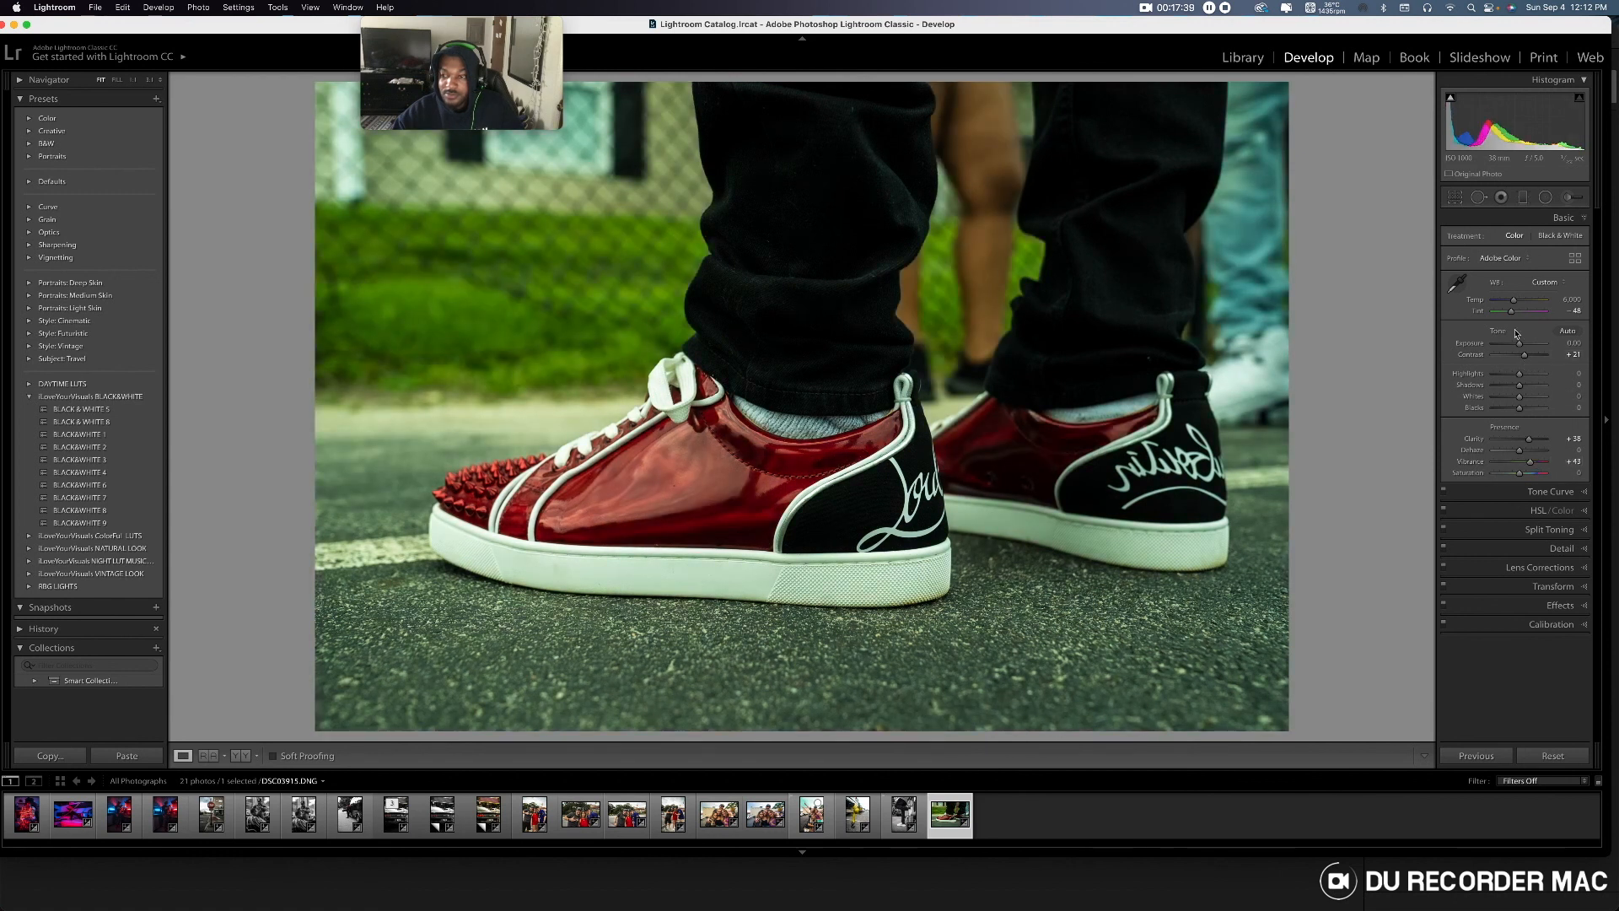
drag(1511, 312, 1522, 313)
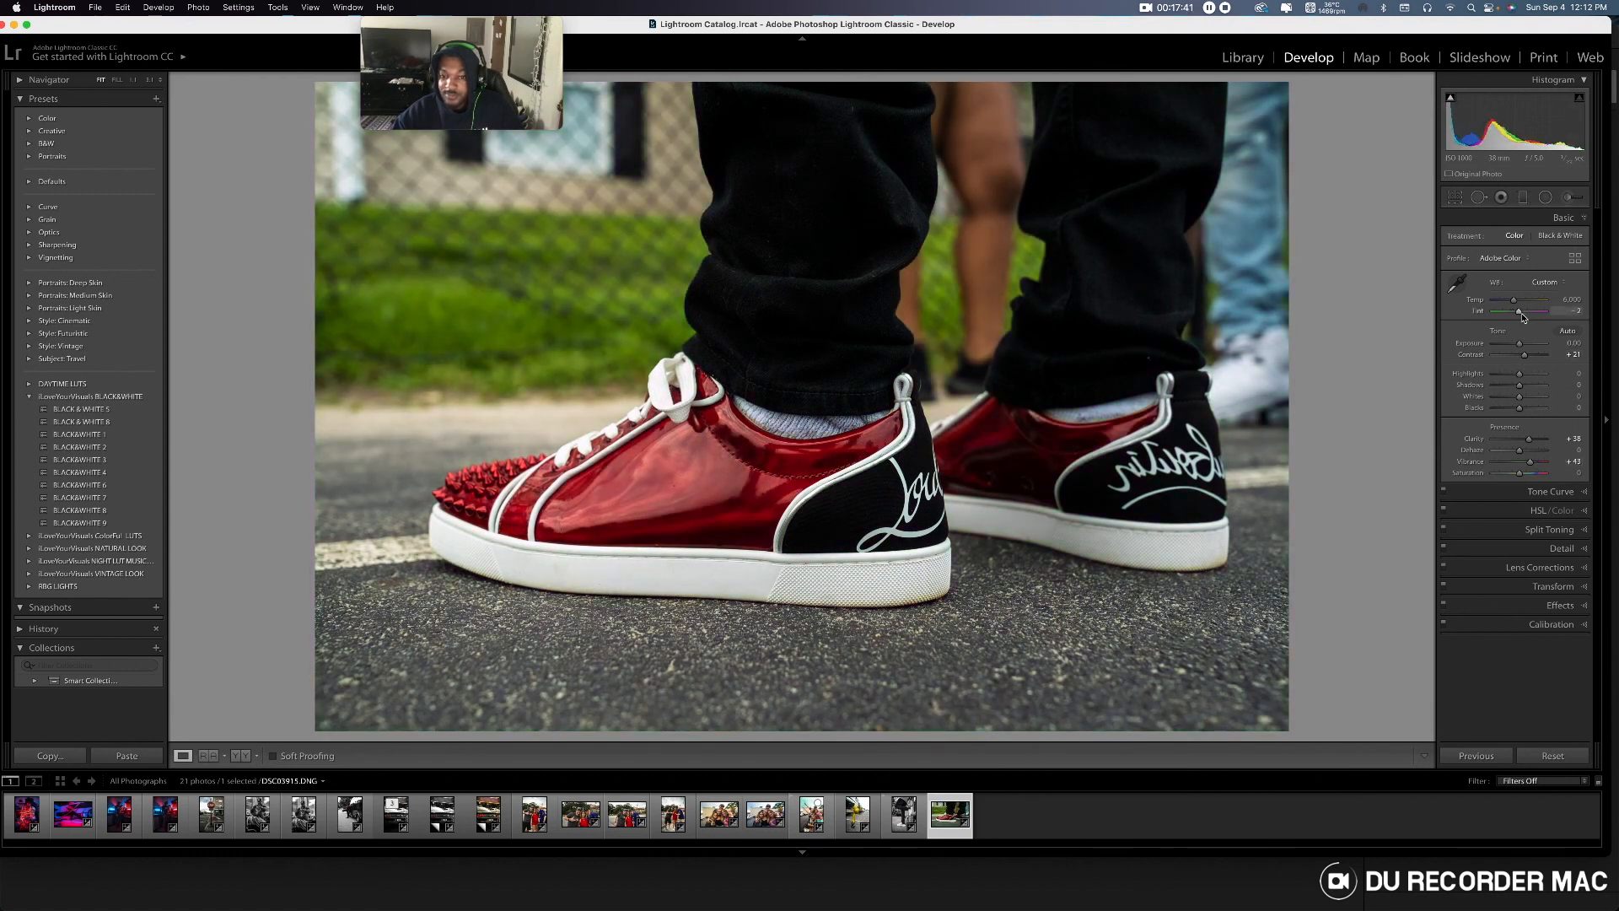
- Lower the sneaker photo's Highlights to -8 and Blacks to -12, and set Vibrance to +46
drag(1520, 374, 1517, 412)
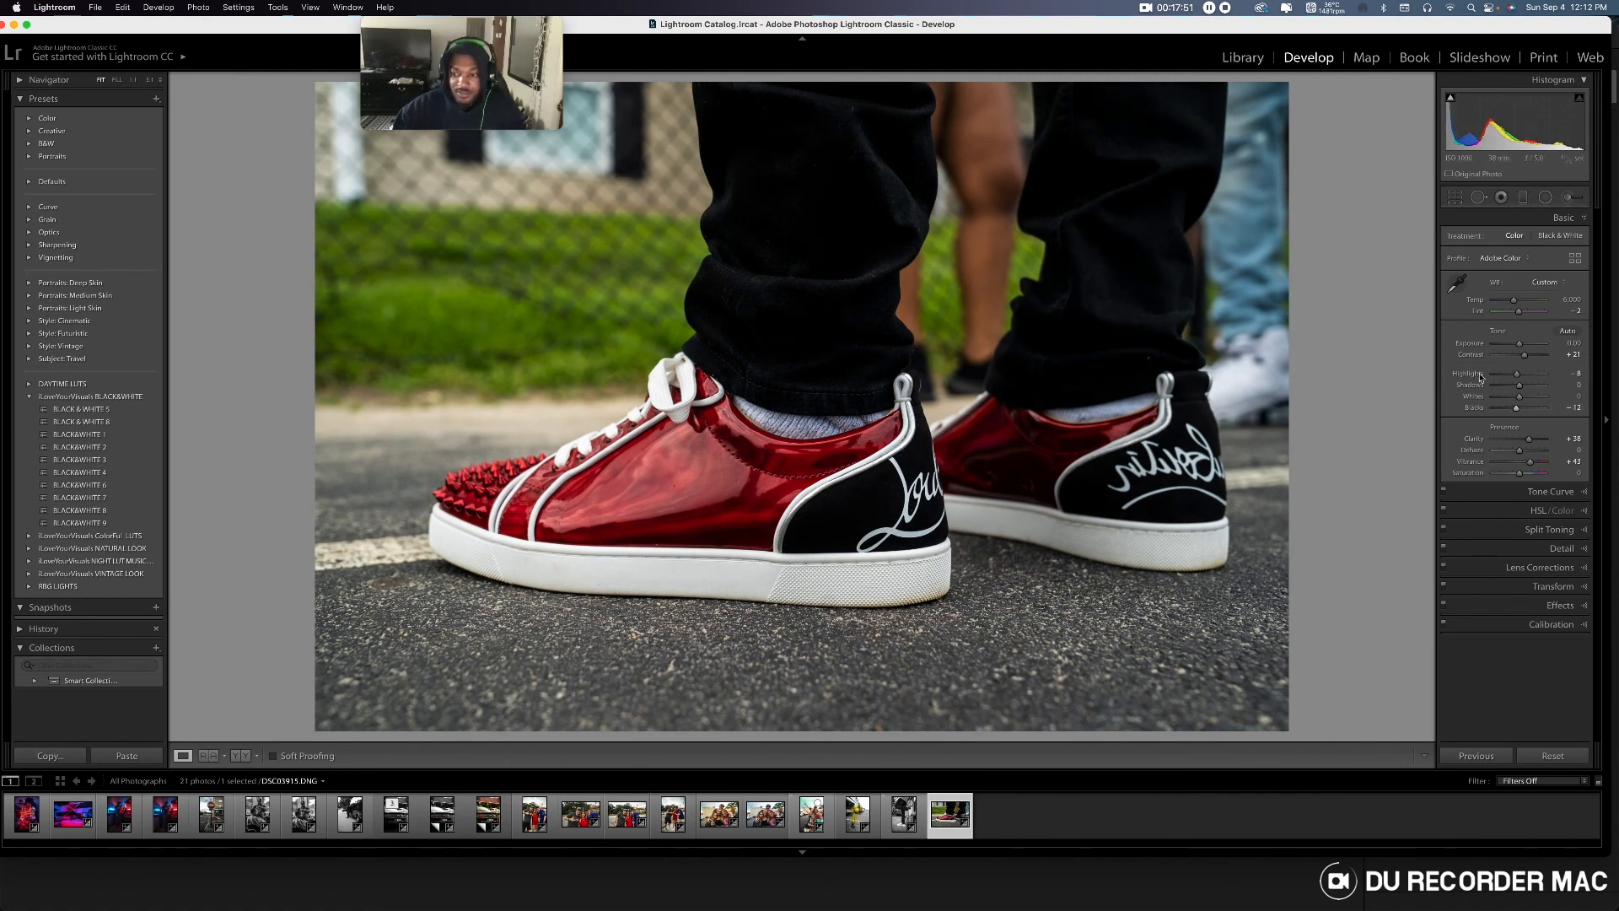
click(1586, 218)
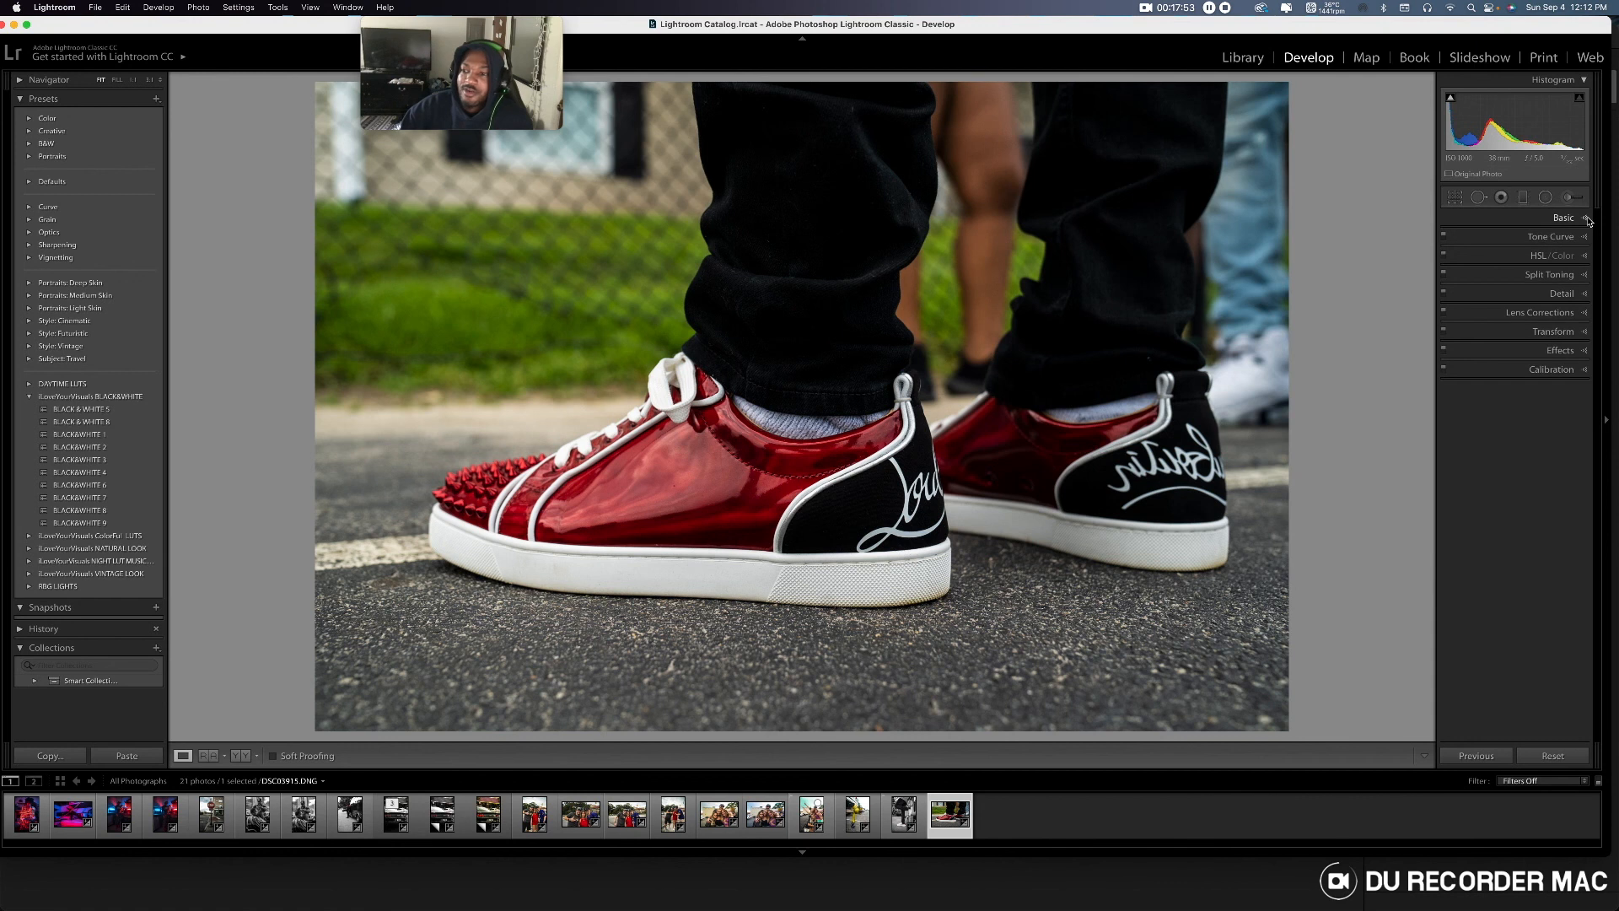
click(1587, 219)
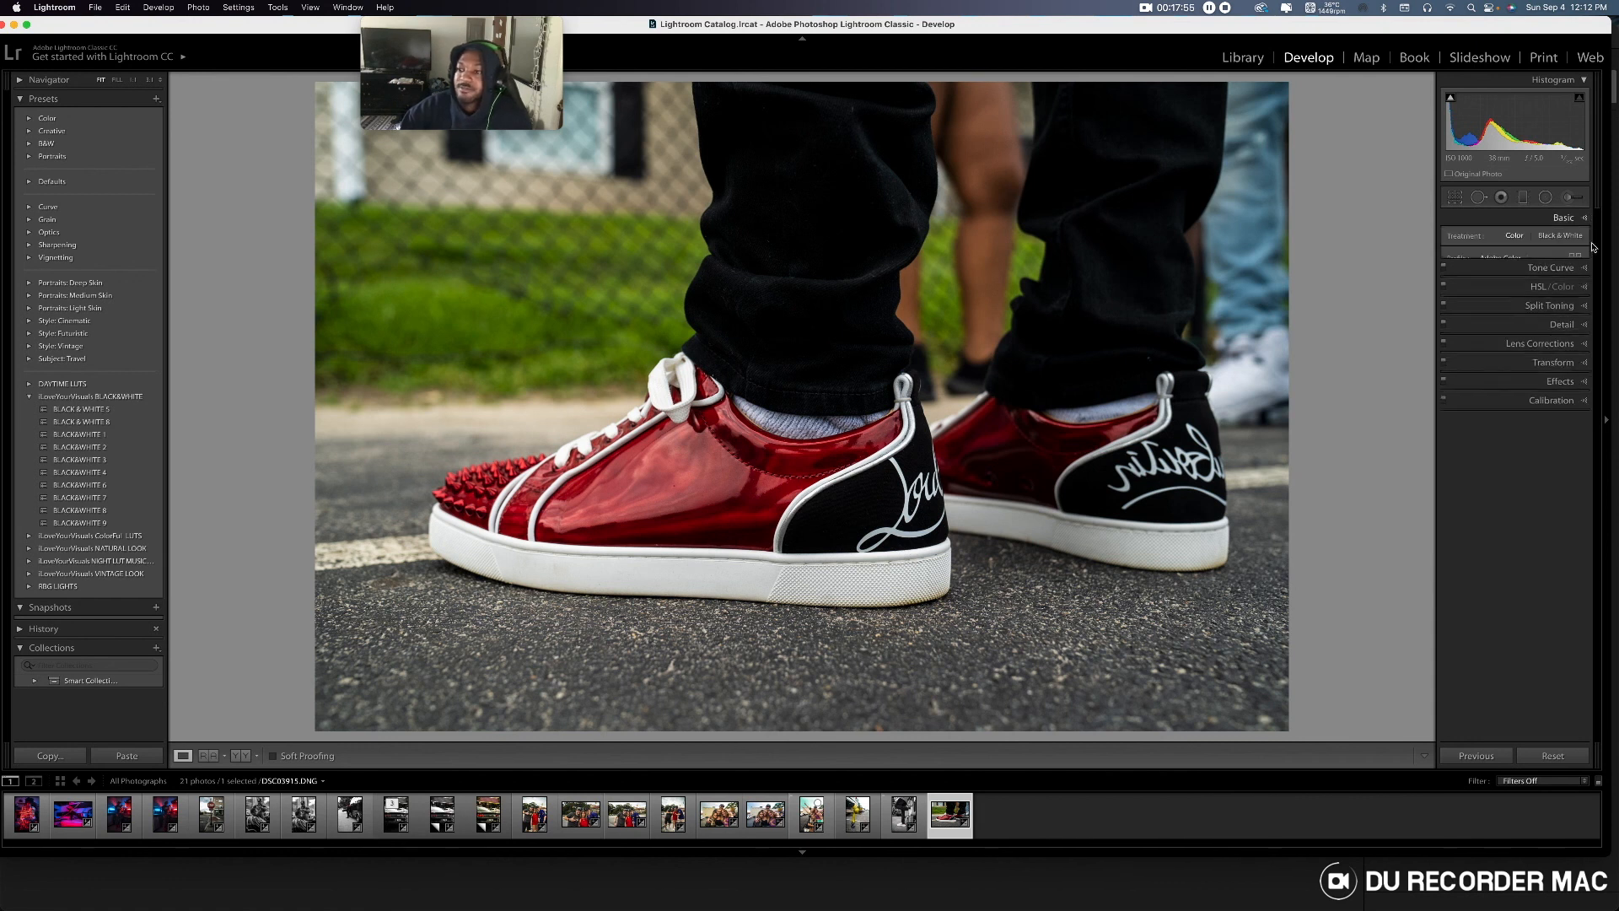
mouse_move(1531, 462)
mouse_down()
mouse_move(1494, 470)
mouse_move(1531, 467)
mouse_up()
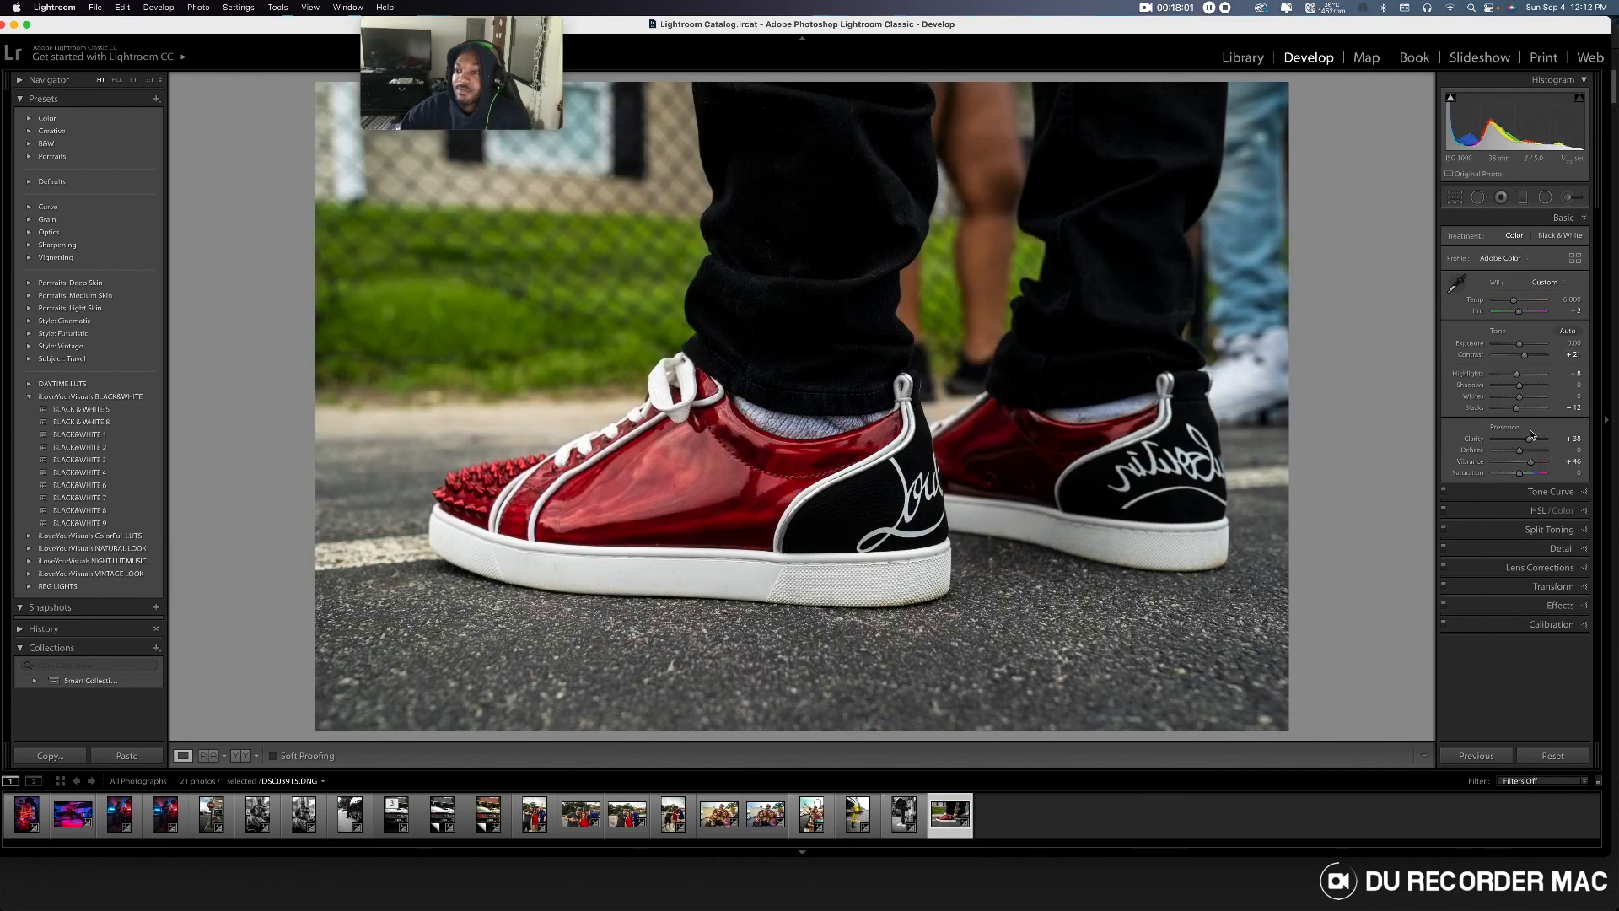
click(1564, 218)
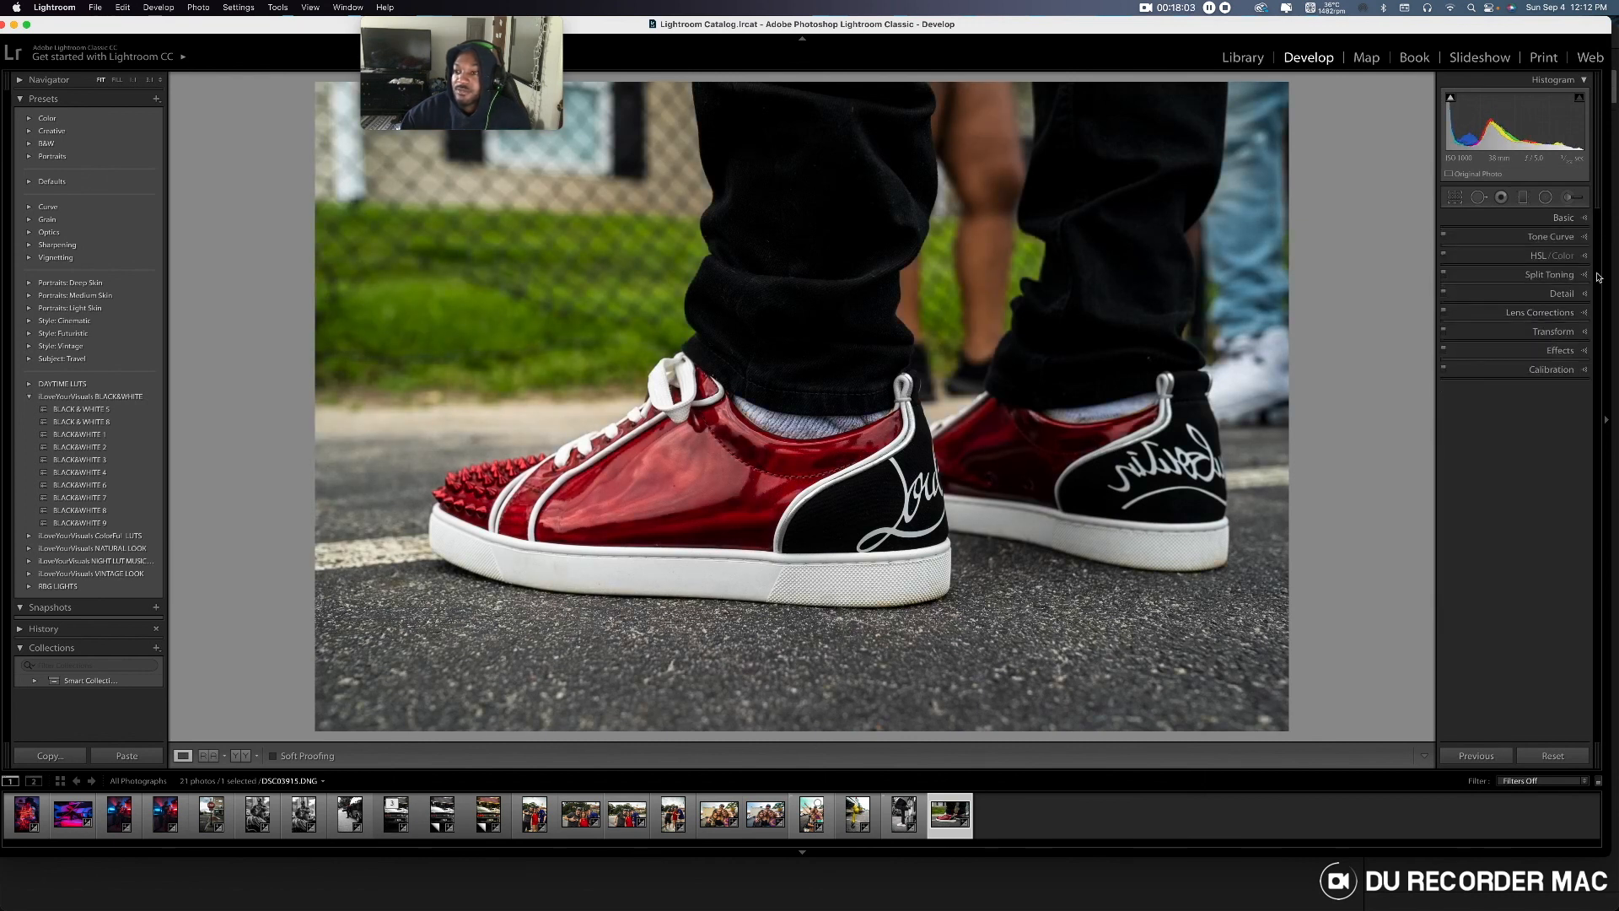
- Shift the Green hue of the sneaker photo to -100, and return to the basic adjustments
click(1587, 256)
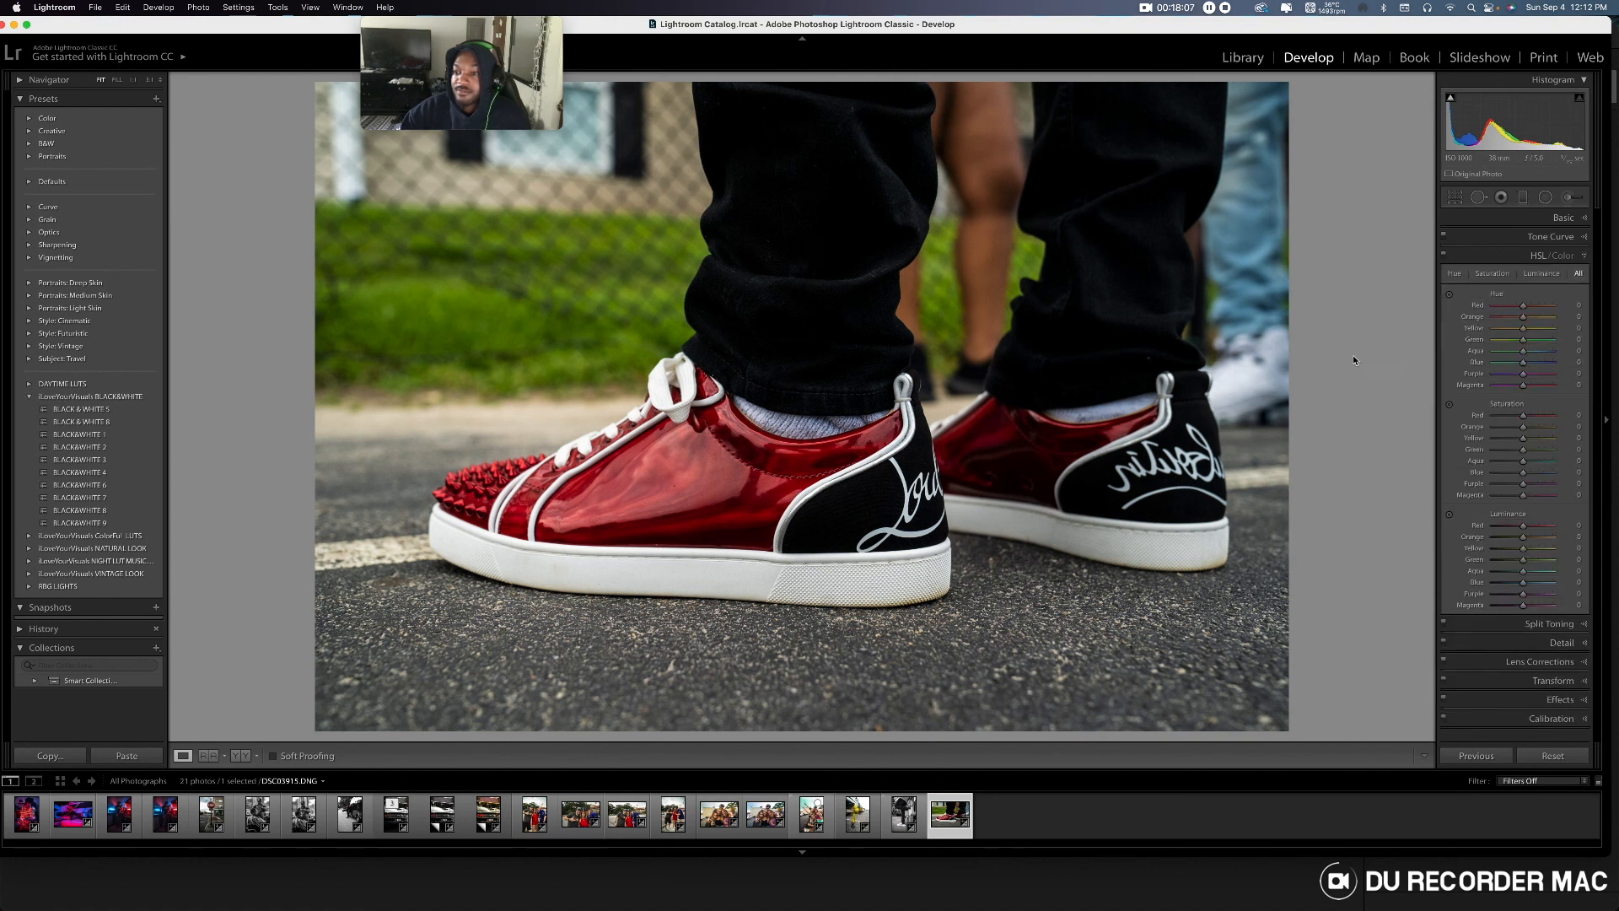
drag(1523, 339, 1457, 344)
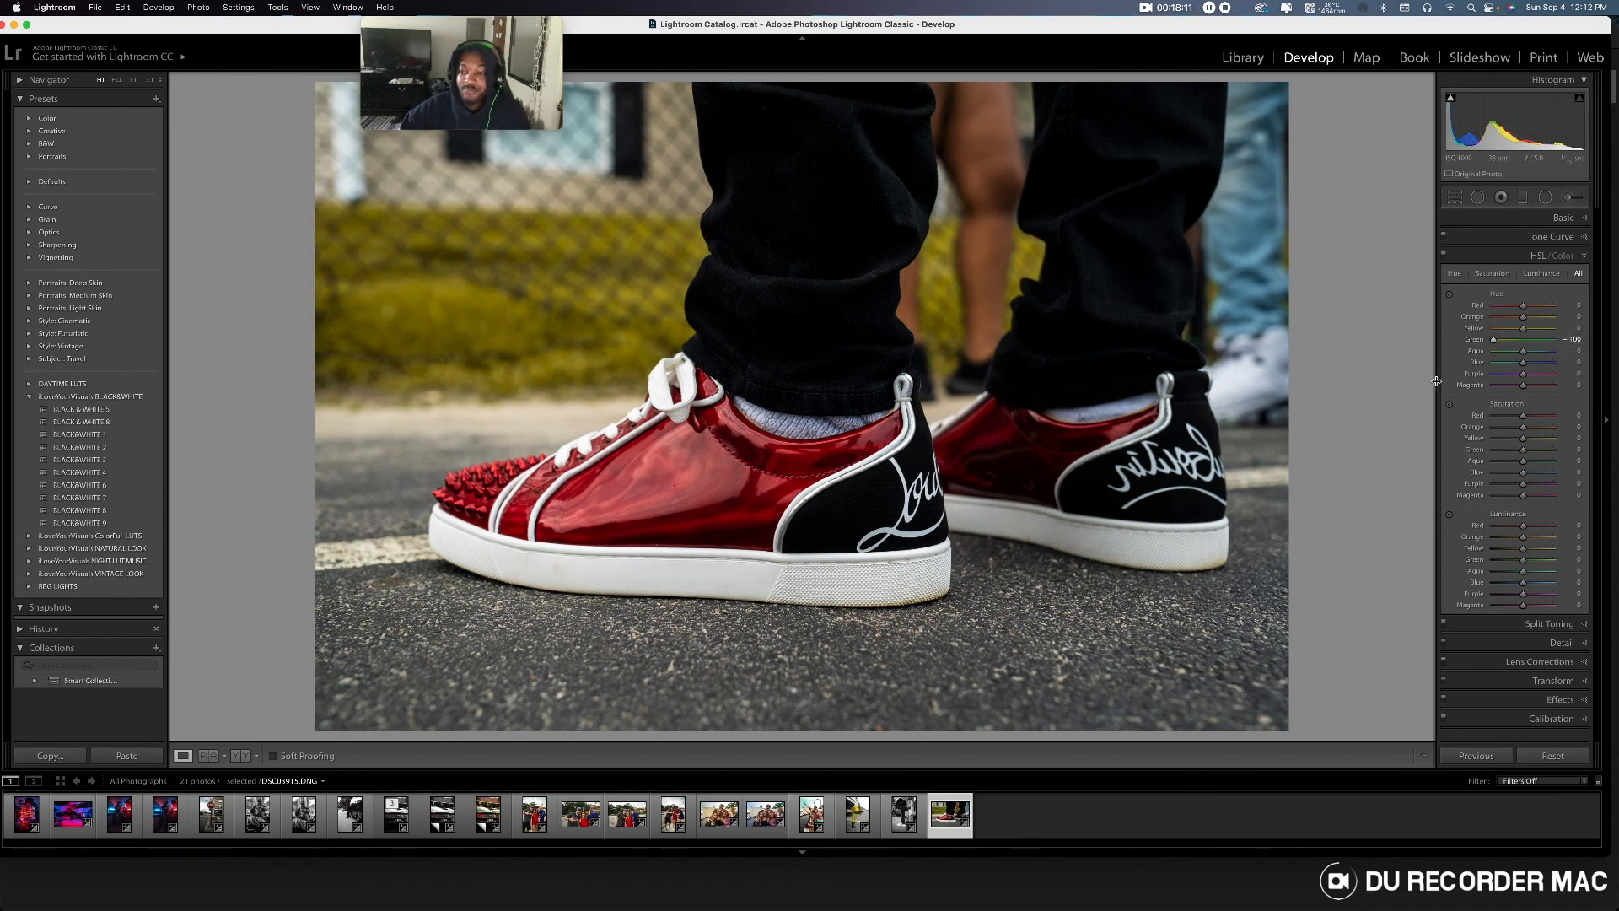
click(1582, 258)
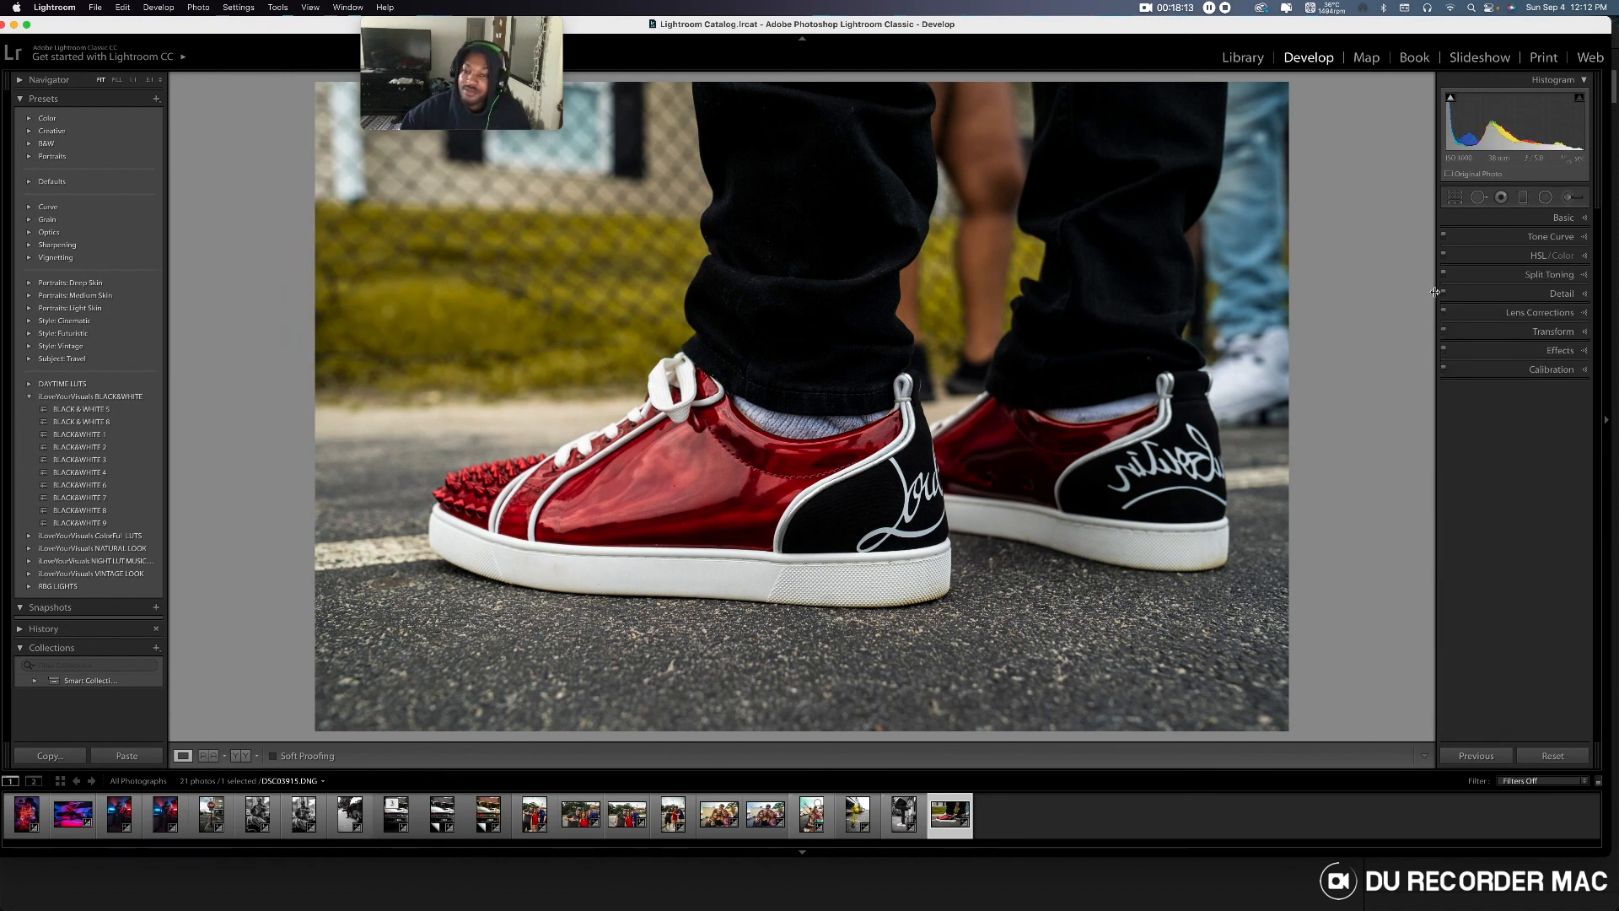
click(1584, 219)
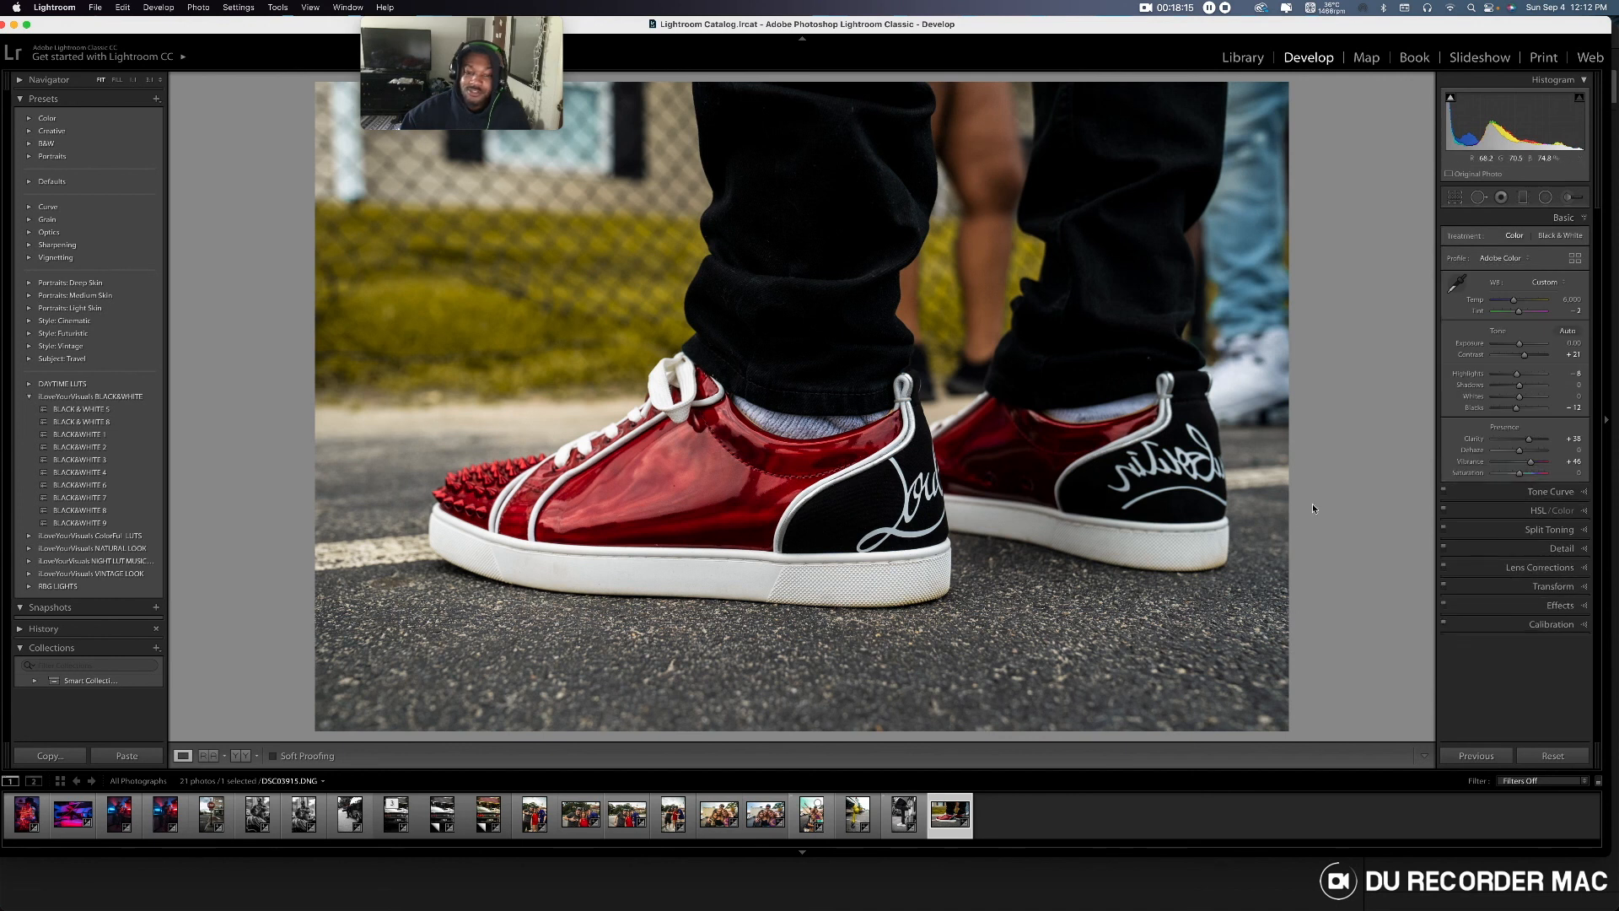